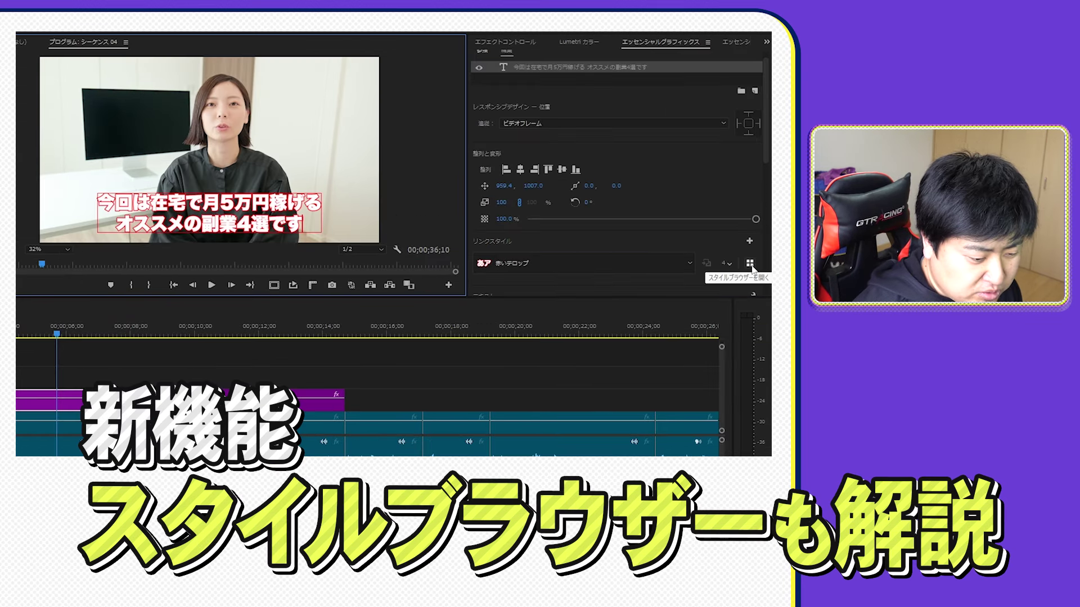
Preview the saved caption styles in the Essential Graphics Style Browser
click(750, 263)
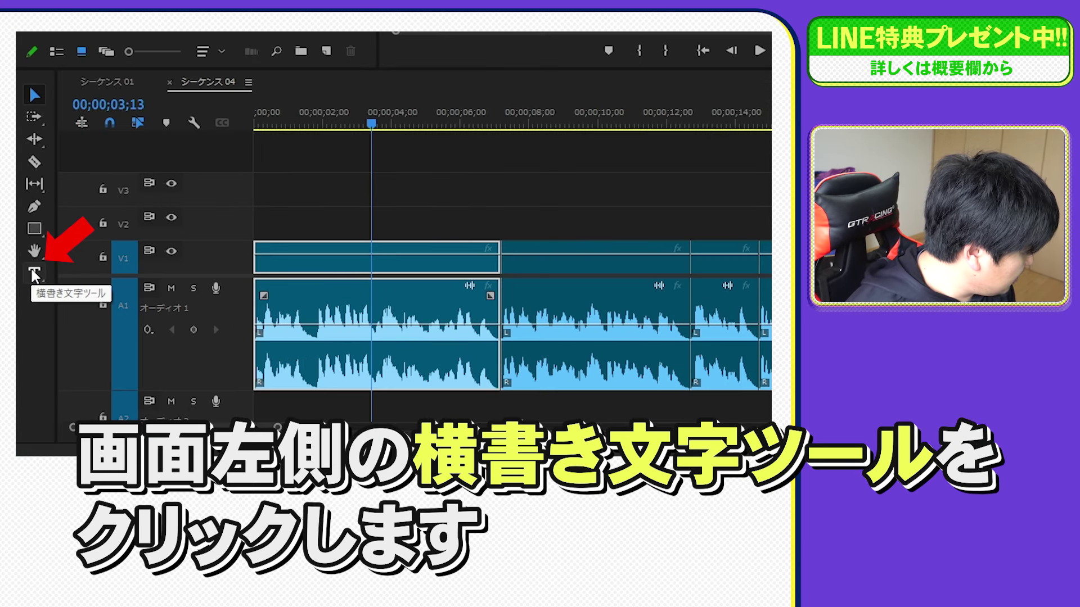
click(34, 275)
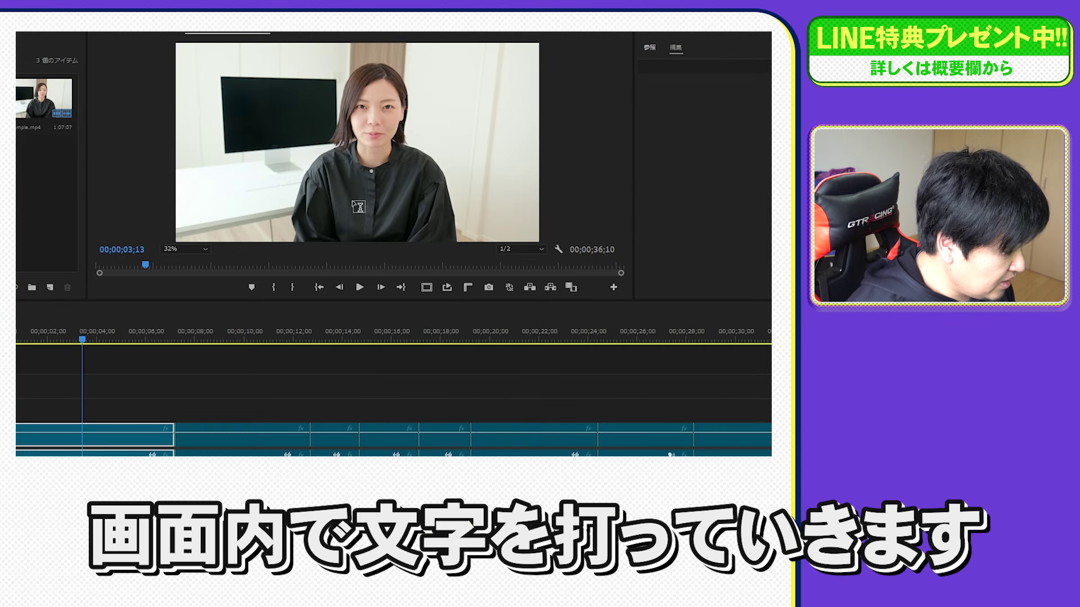
Type a Japanese greeting caption with the speaker's self-introduction over the video
click(353, 204)
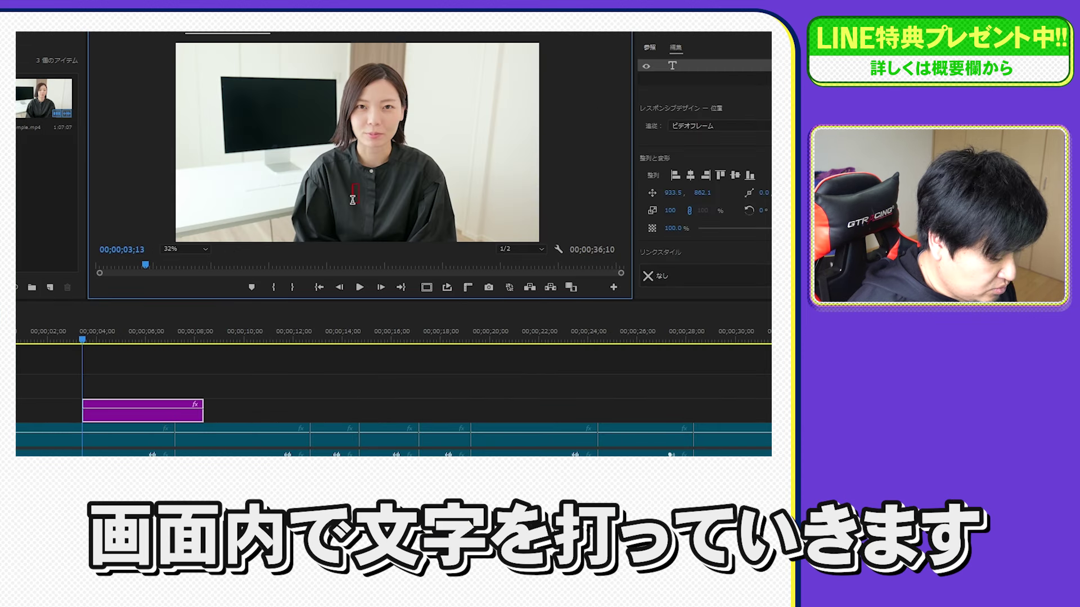
text(こんに)
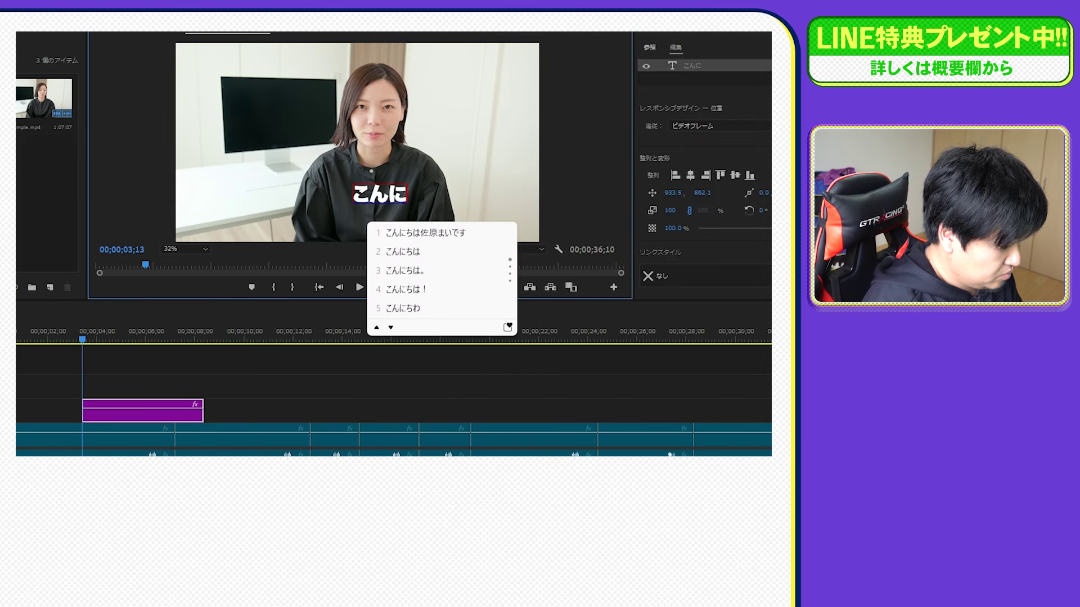
text(ちはさはらまい)
key(Tab)
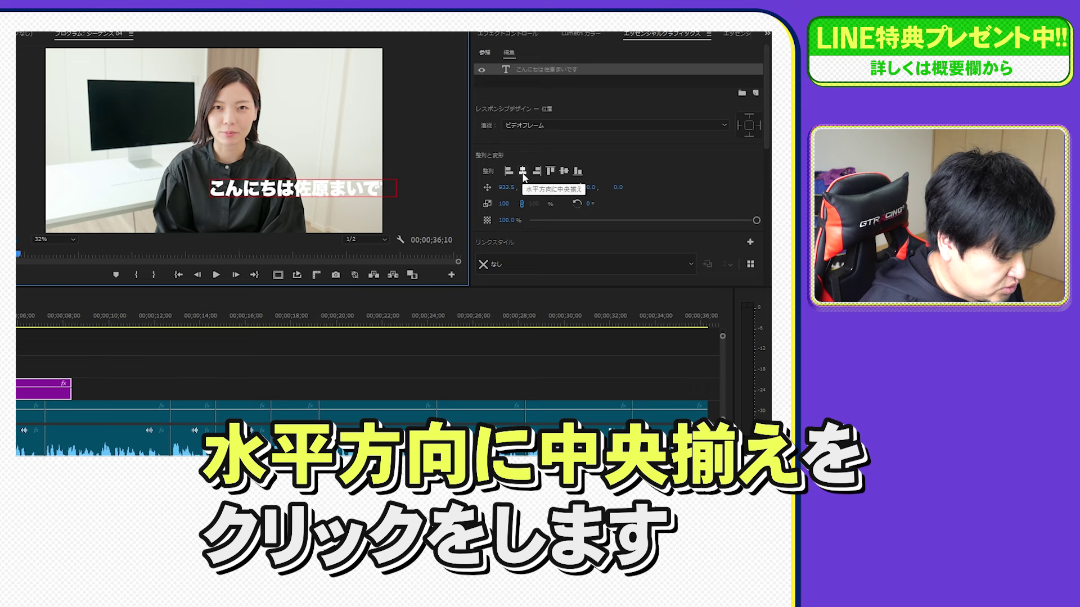
Centre the greeting caption horizontally and lower it to Y 1007 inside the safe-margin guides
click(523, 172)
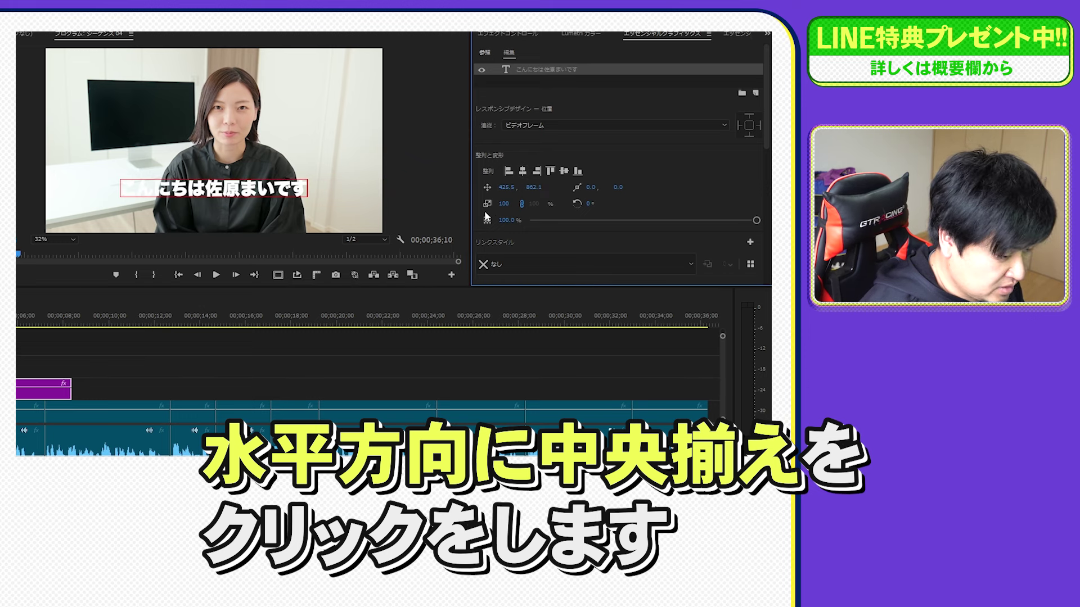
drag(534, 187, 587, 189)
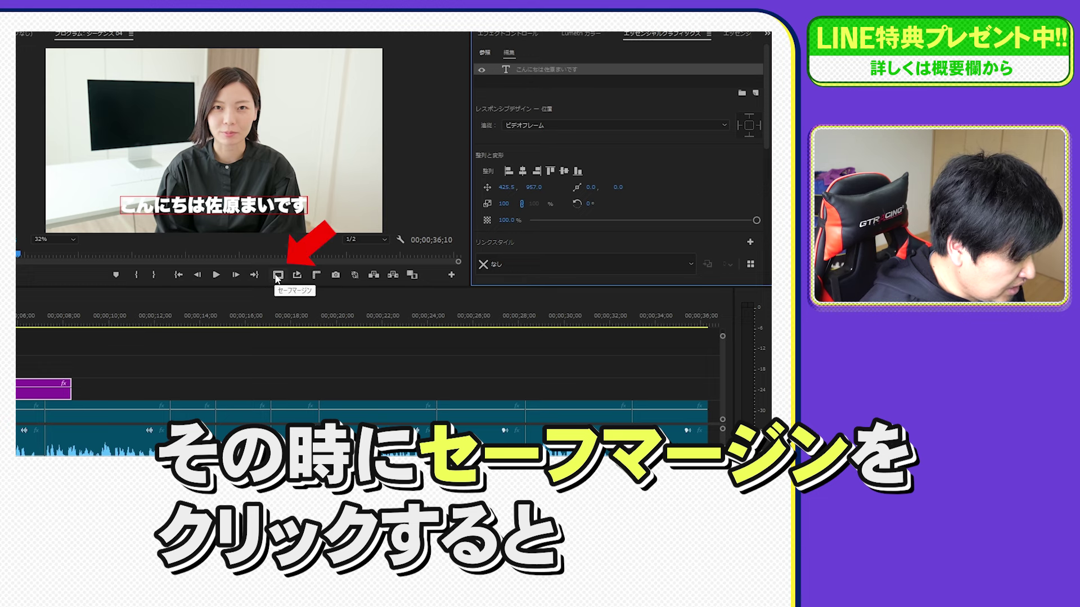
click(277, 275)
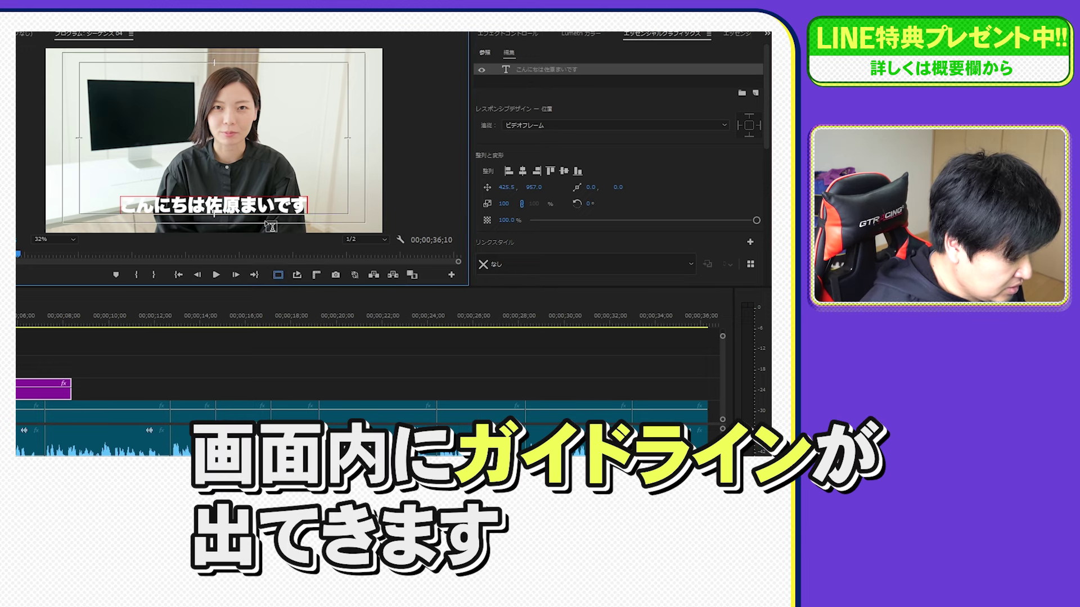
drag(530, 190, 553, 181)
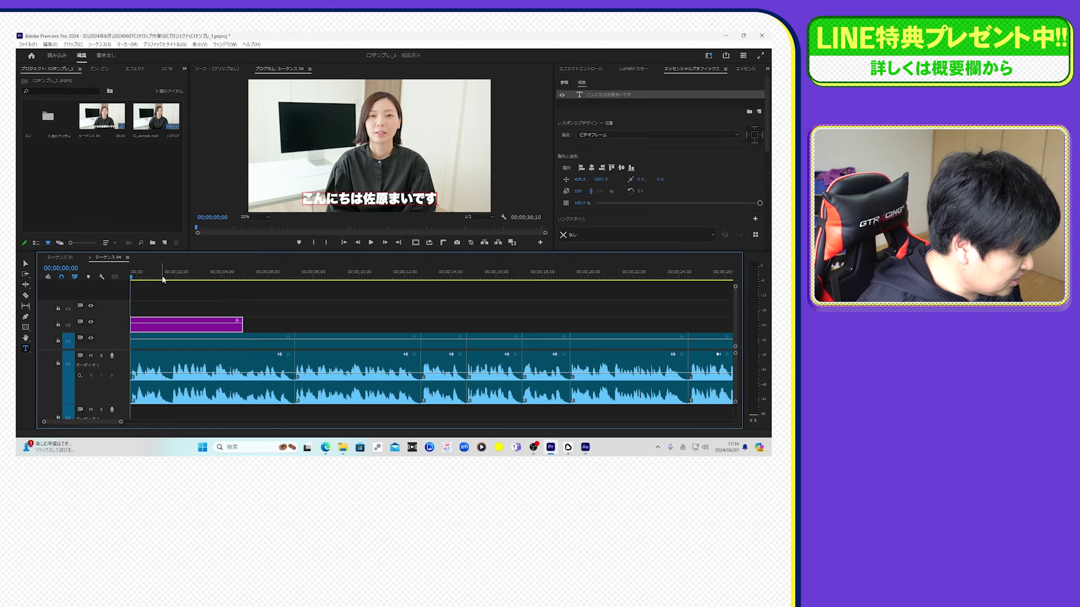
drag(161, 276, 174, 275)
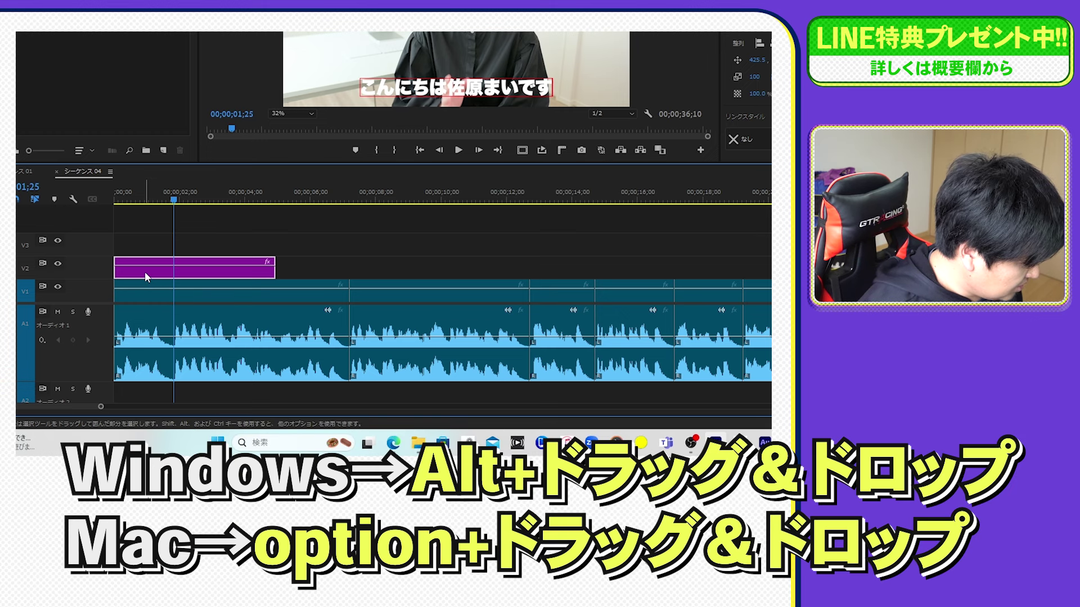
Duplicate the caption clip after the original and insert 在宅で after 今回は in the copy
drag(143, 272, 202, 262)
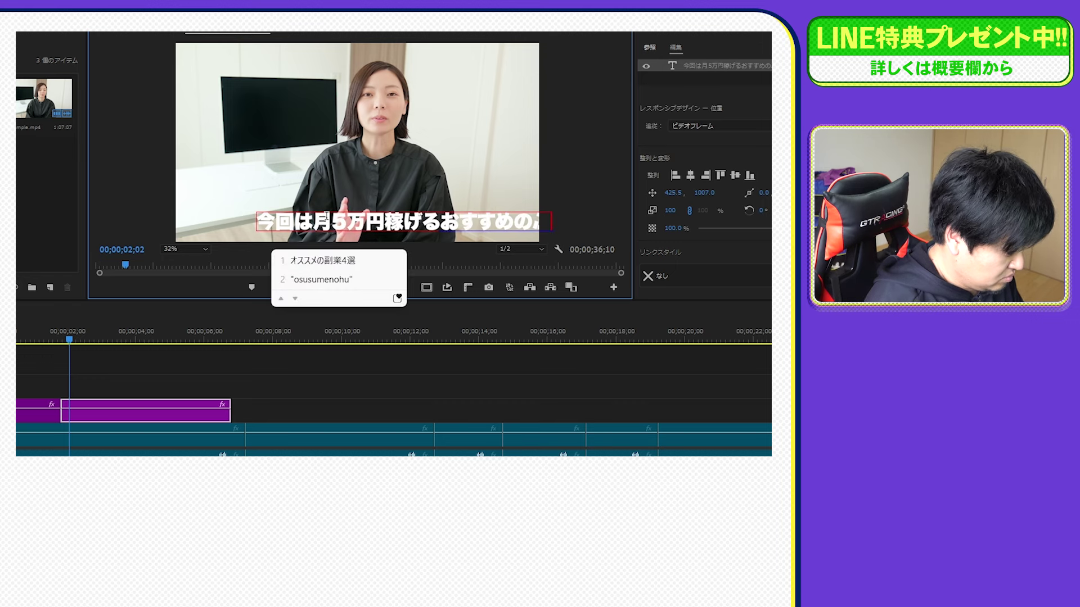
key(Return)
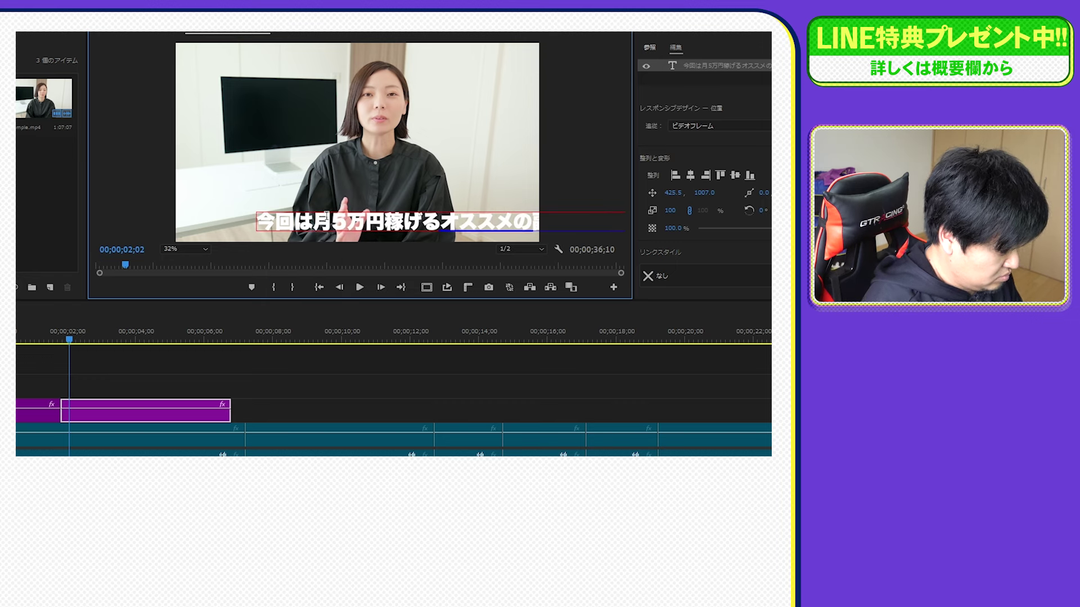
click(319, 214)
text(在宅で)
key(Return)
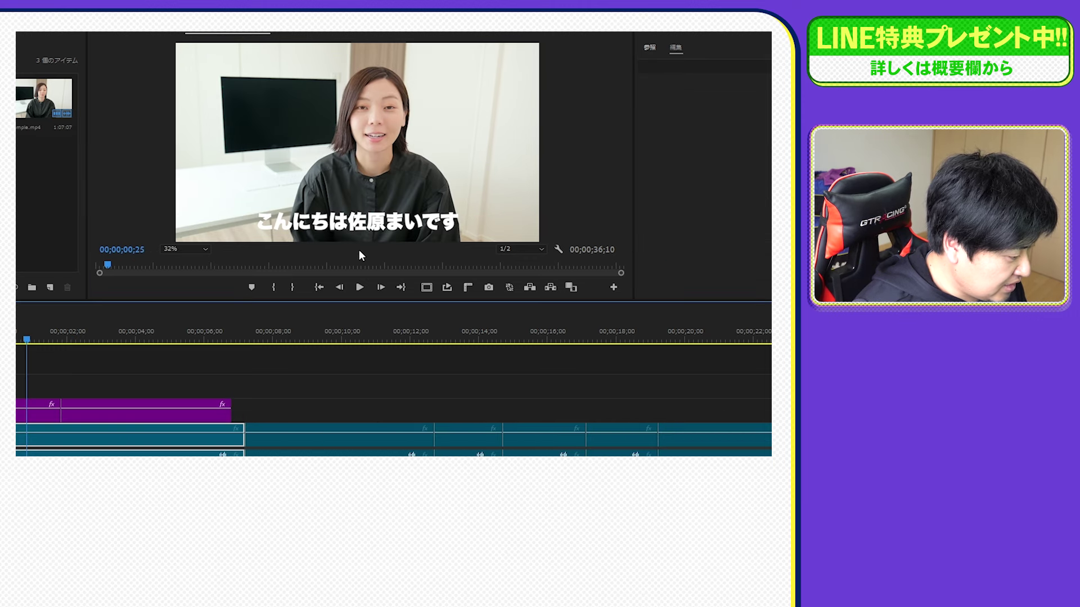
Select all the greeting caption's text and scroll Essential Graphics to its Appearance settings
click(437, 214)
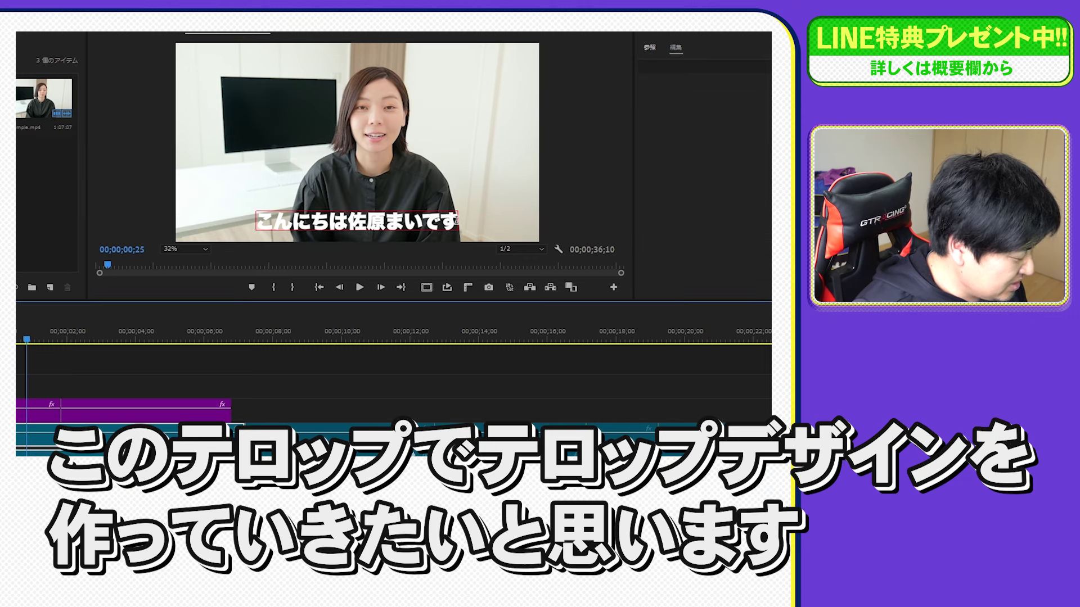
drag(459, 222, 256, 222)
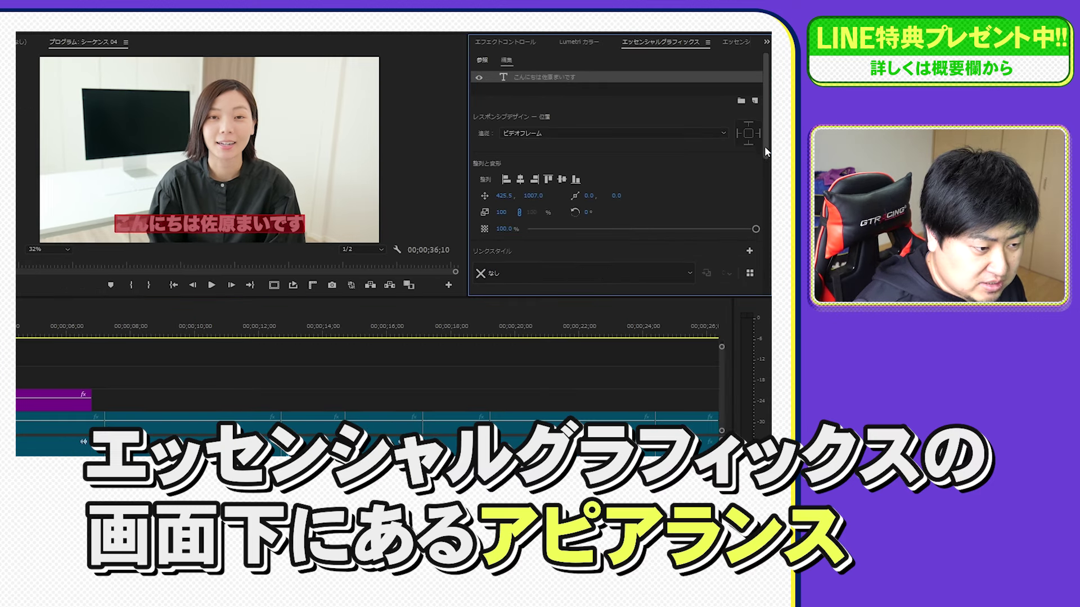
drag(765, 151, 760, 288)
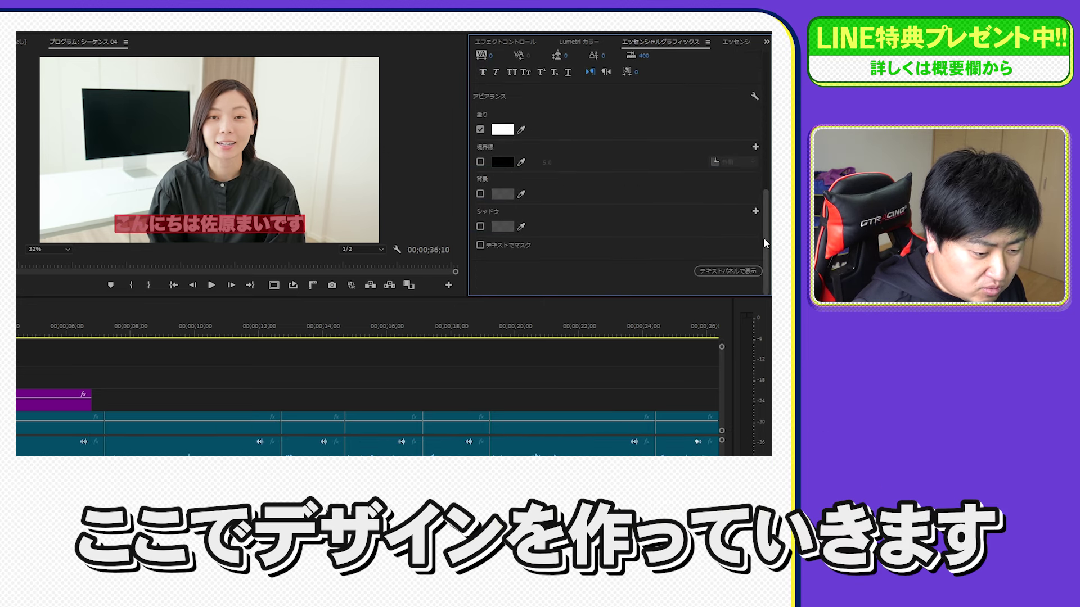
drag(764, 237, 764, 223)
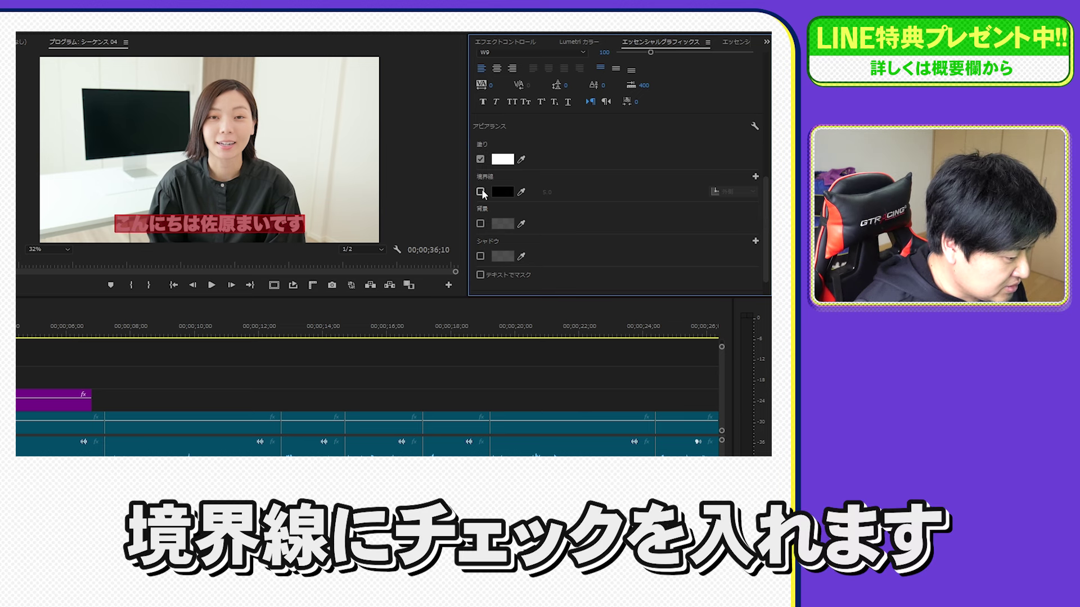
Add a red FF0000 stroke, 5.0 wide, to the greeting caption's text
click(481, 192)
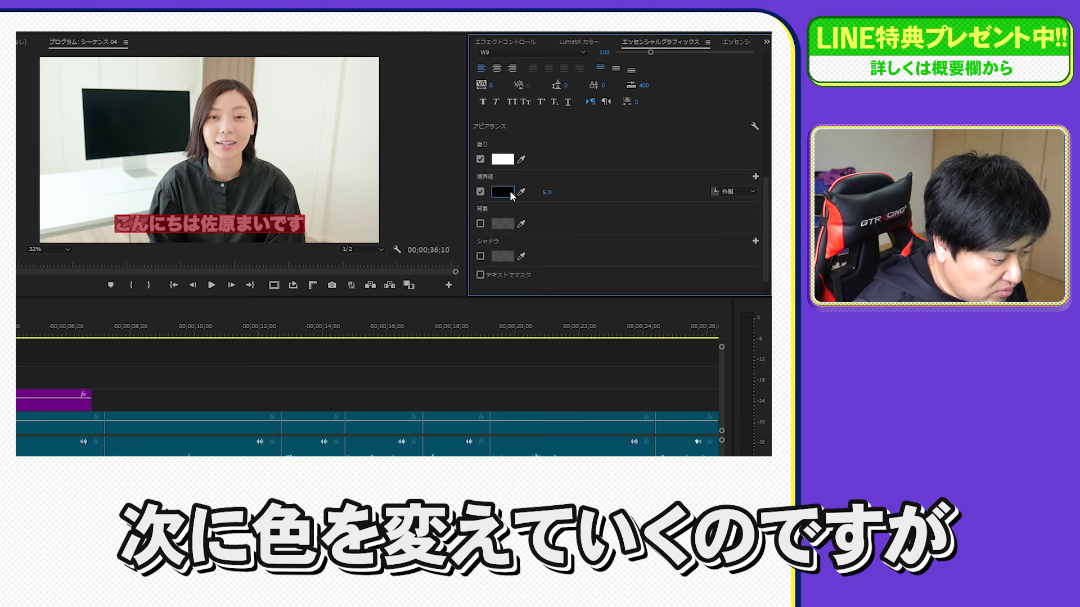
click(508, 194)
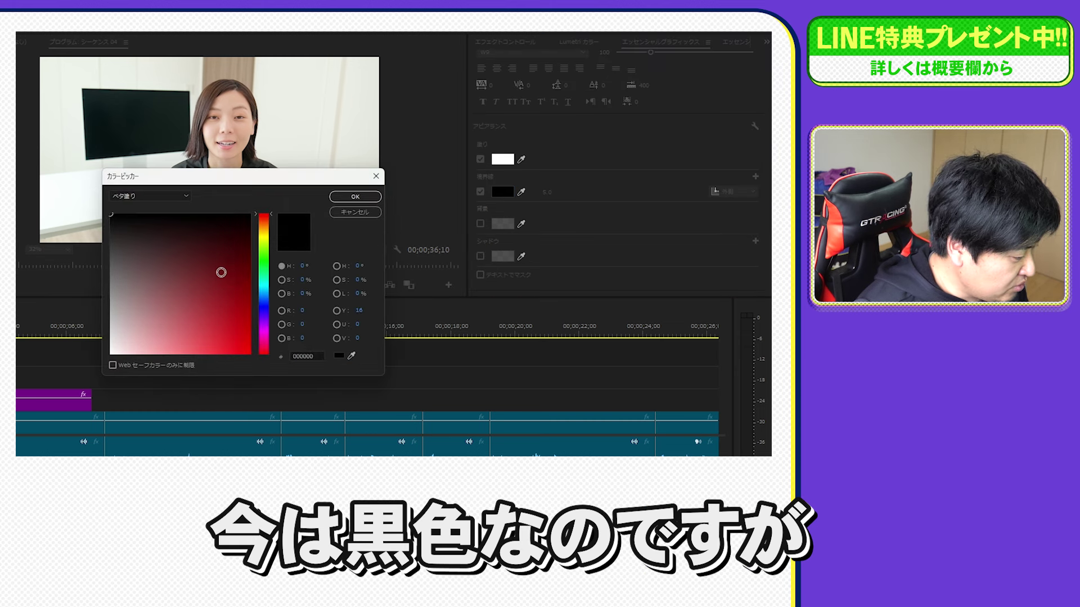
drag(181, 259, 294, 386)
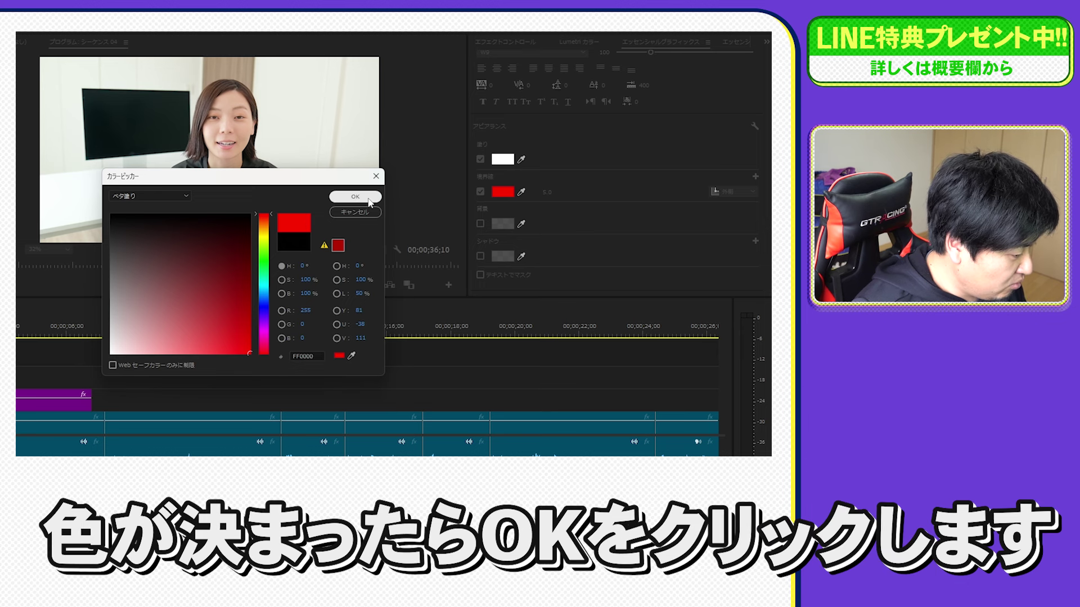
click(369, 203)
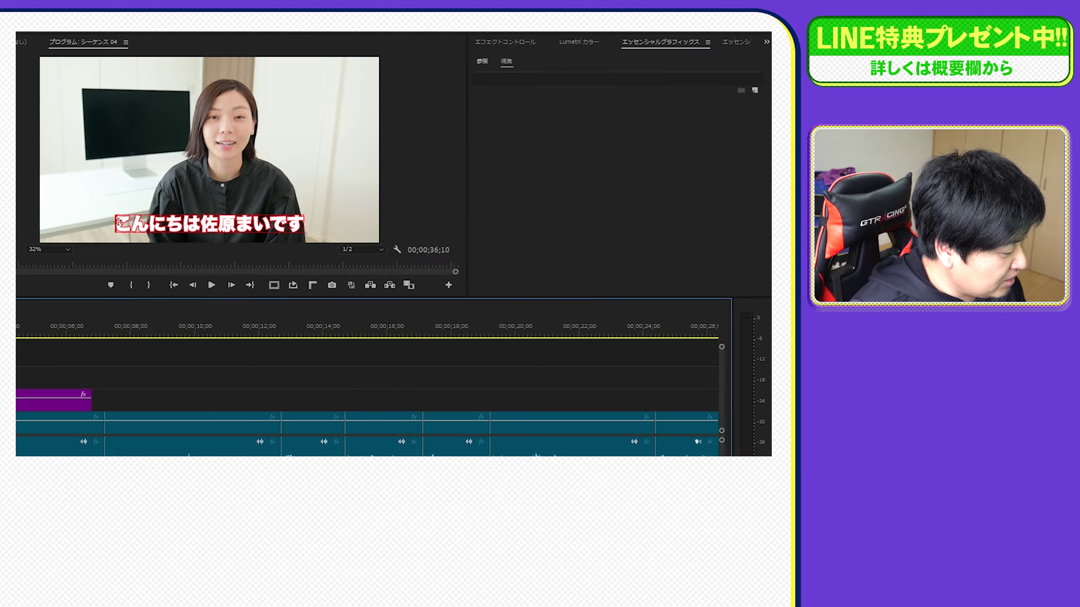
Bottom-align and centre-align the greeting caption's text
click(117, 222)
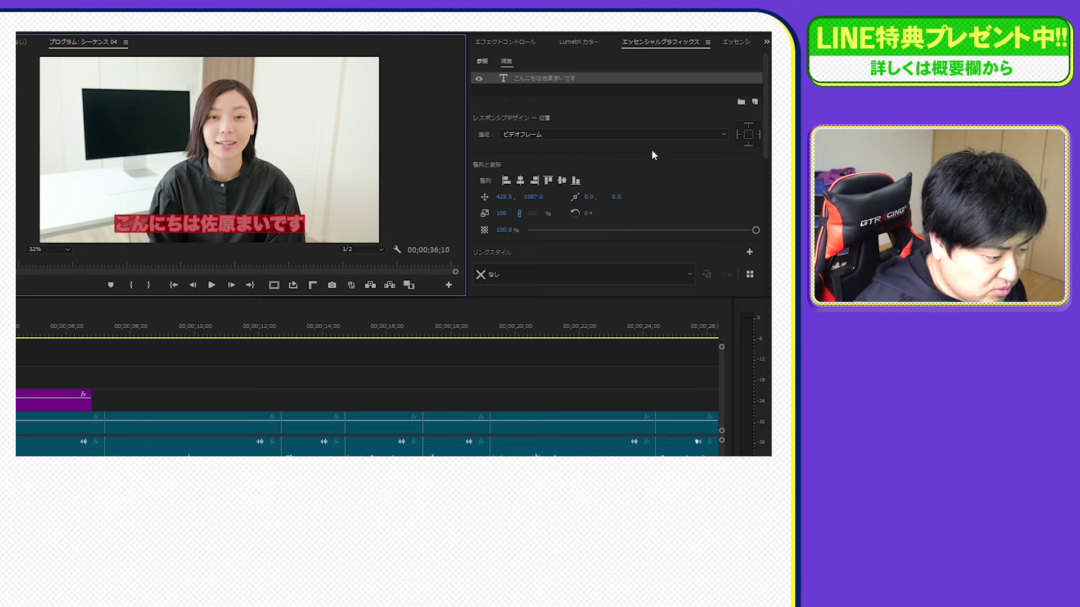
scroll(653, 184, down, 5)
scroll(670, 165, down, 3)
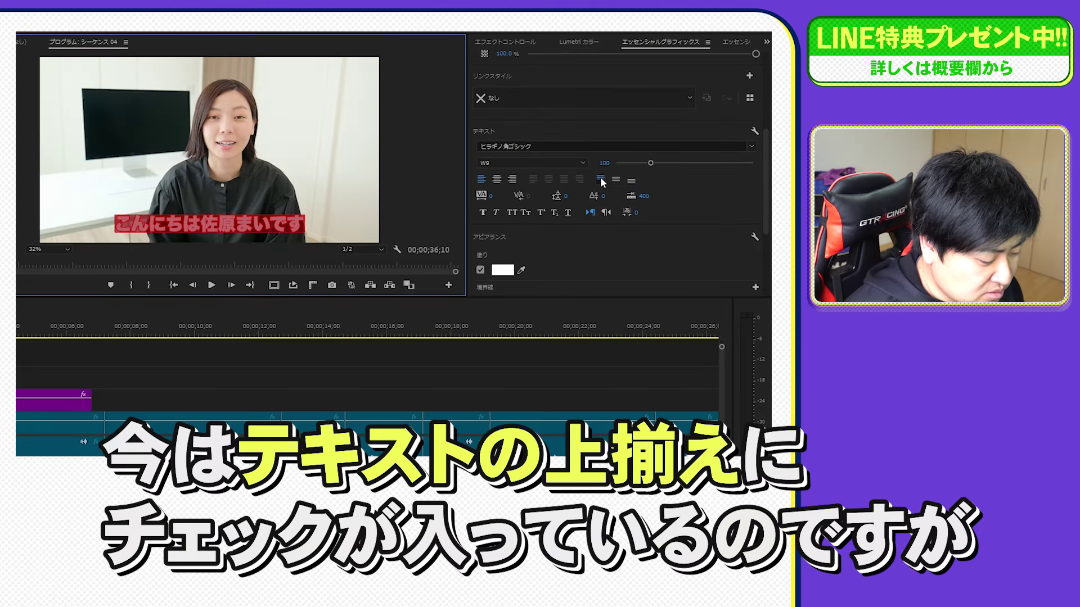
click(631, 181)
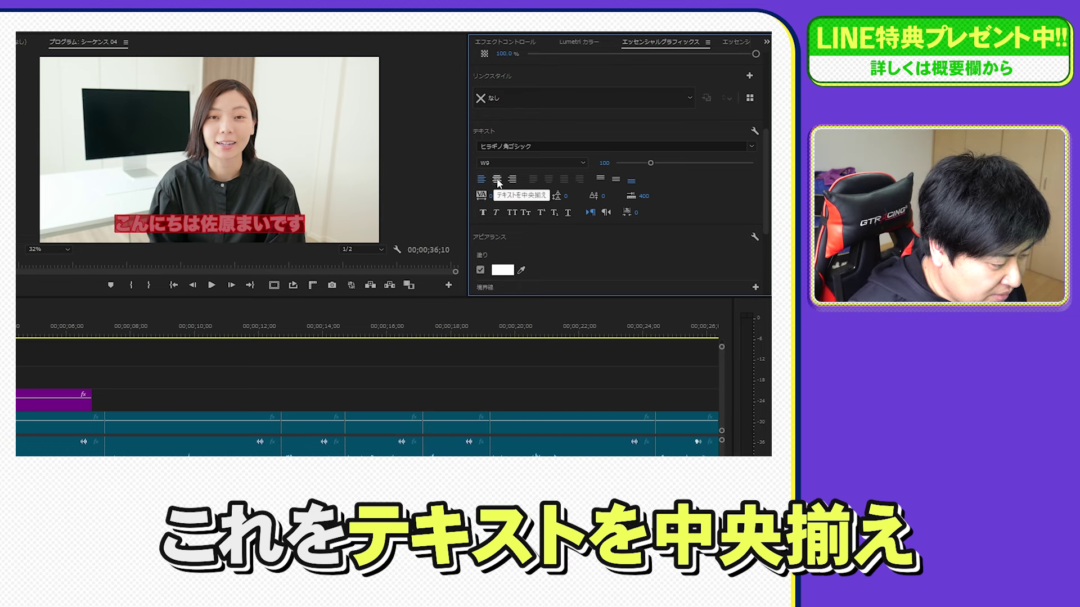
click(497, 179)
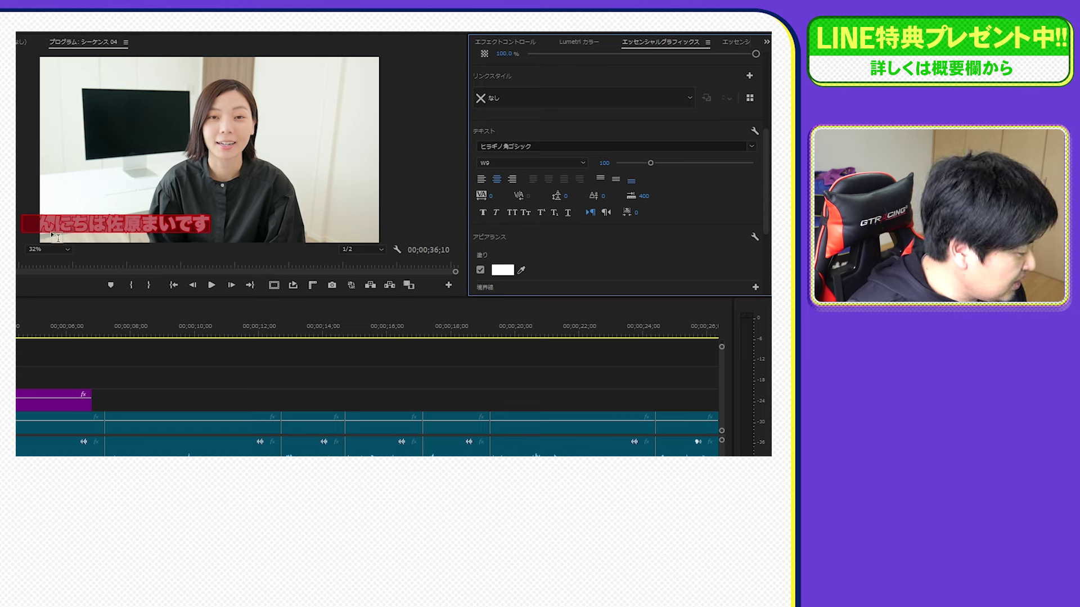
Recentre the caption horizontally in the frame at position 956.2, 1007.0
scroll(666, 243, up, 4)
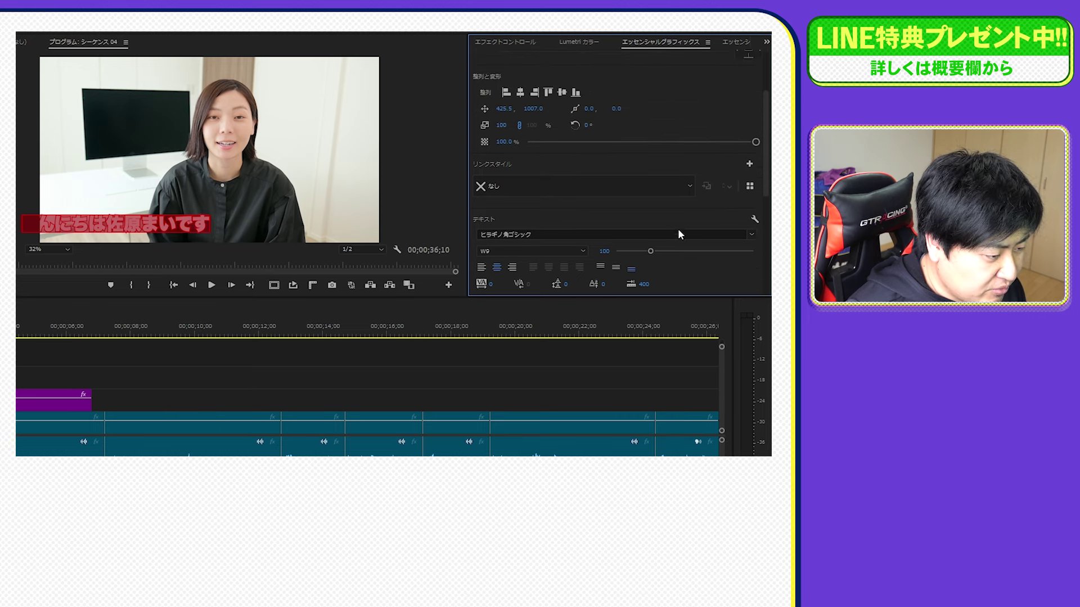
click(520, 93)
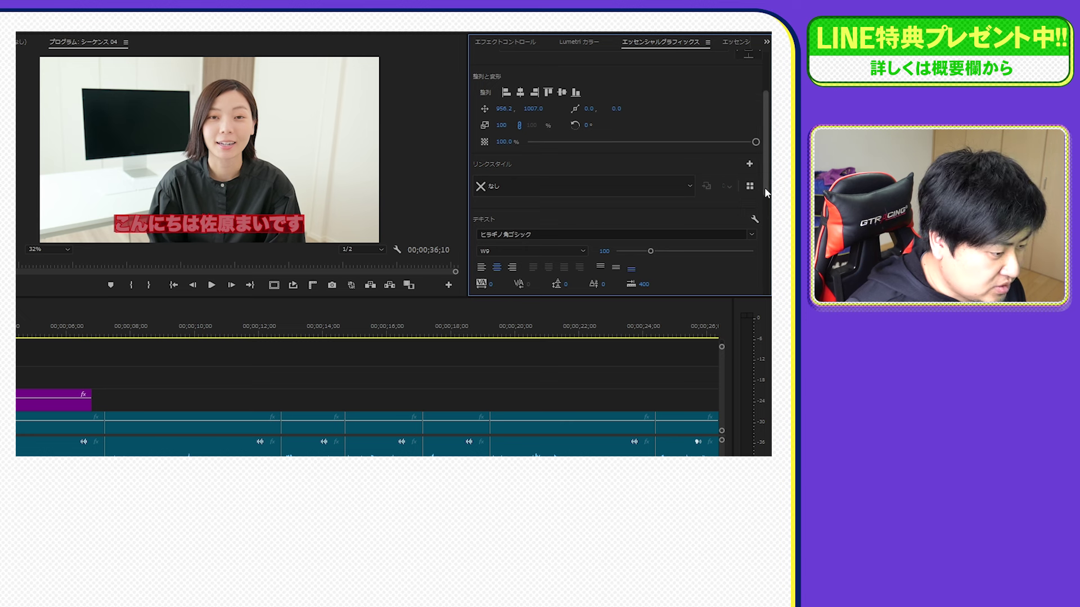
drag(764, 187, 765, 269)
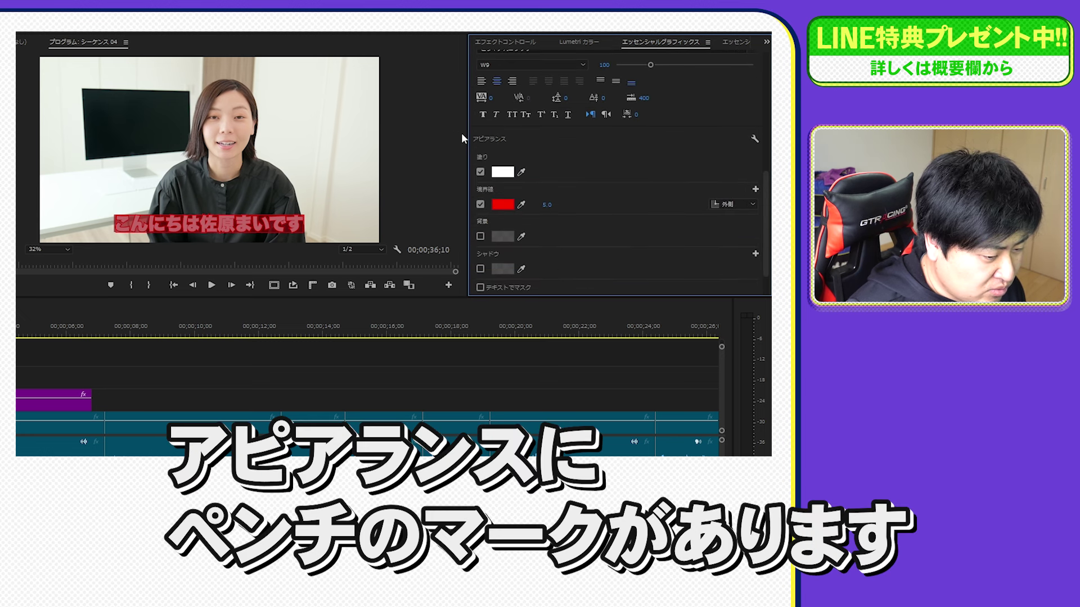
Set the outline's Line Join to ラウンド結合 and Line Cap to 丸型線端 in Graphic Properties
click(754, 140)
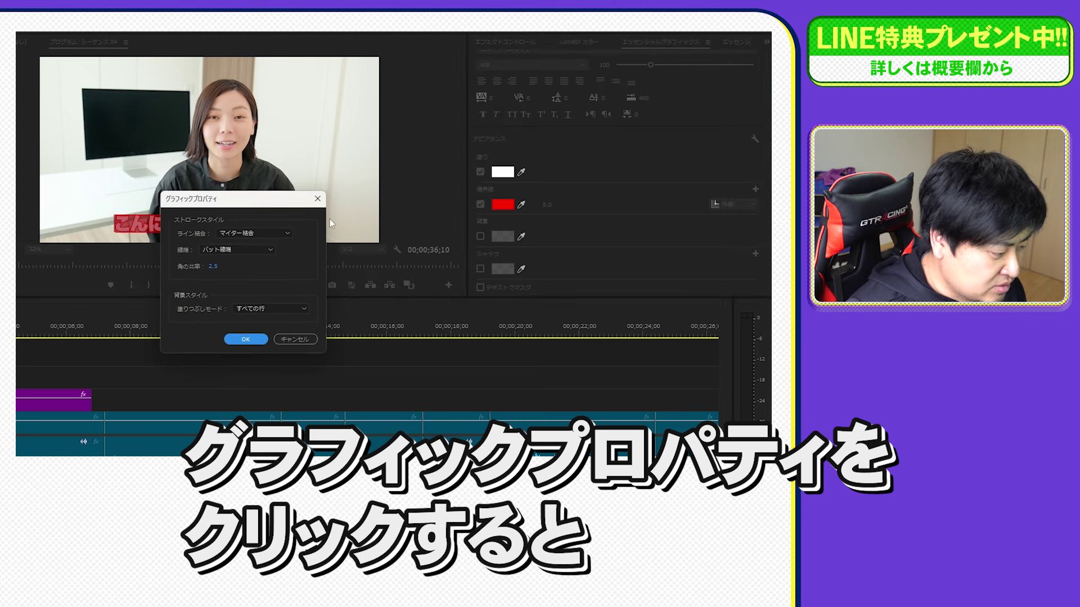
drag(274, 196, 457, 155)
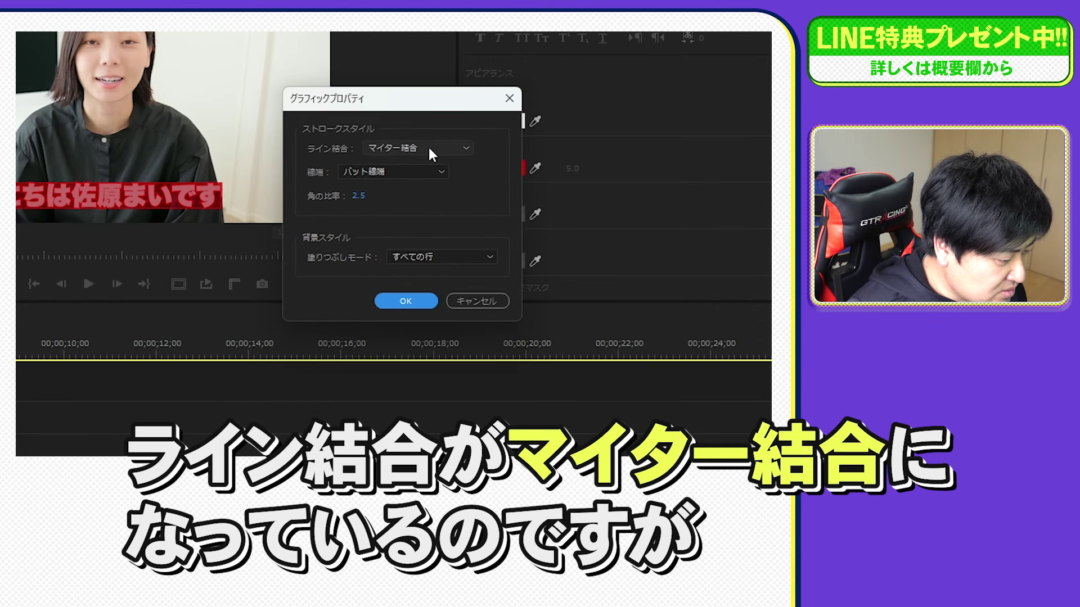
click(433, 148)
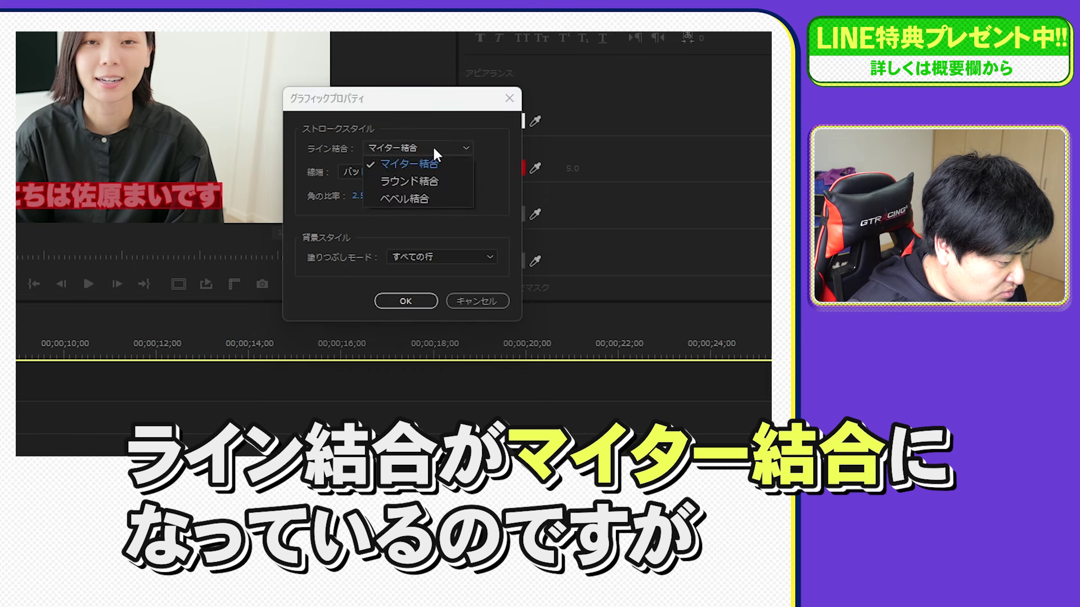
click(431, 179)
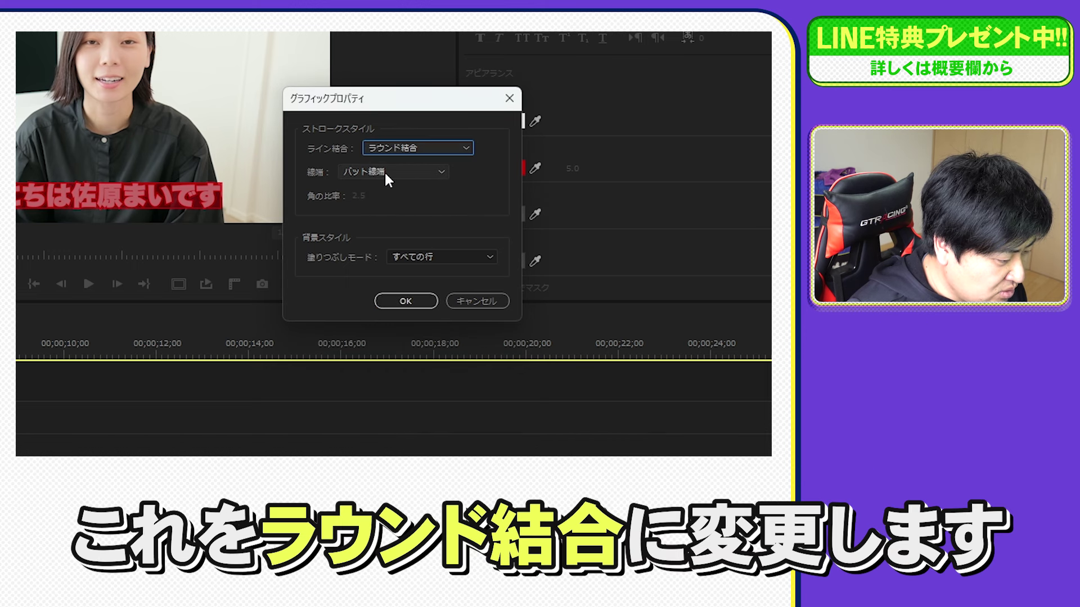
click(385, 174)
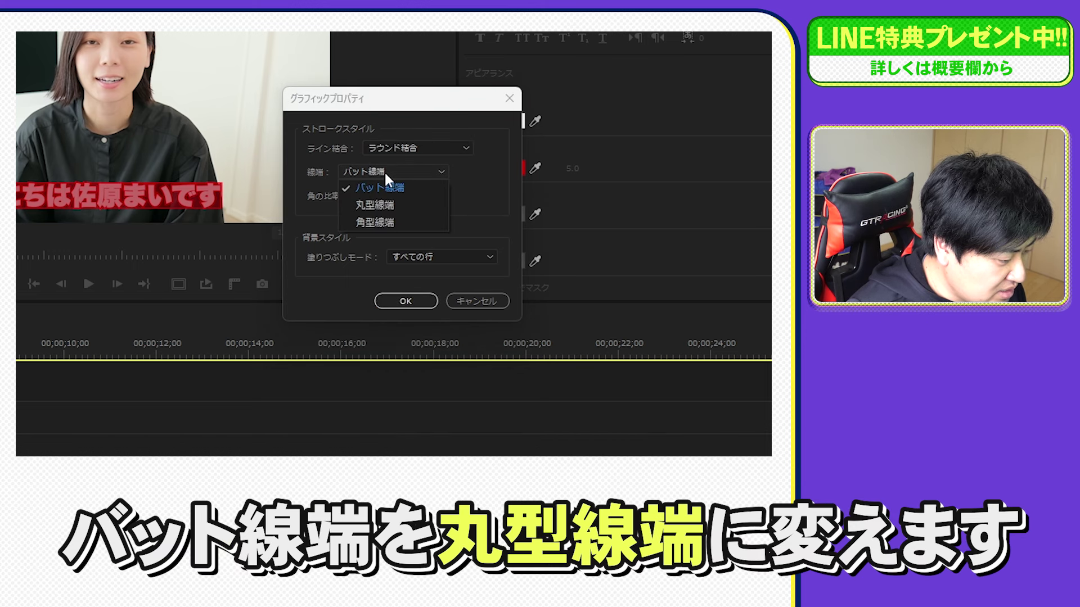
click(400, 205)
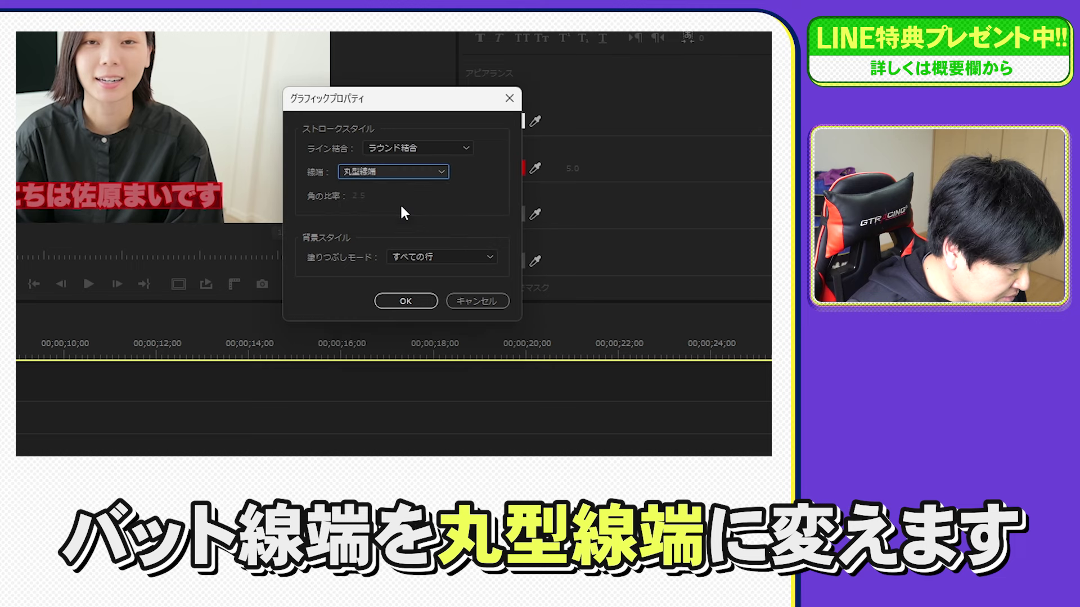
click(421, 149)
click(422, 164)
click(388, 172)
click(385, 188)
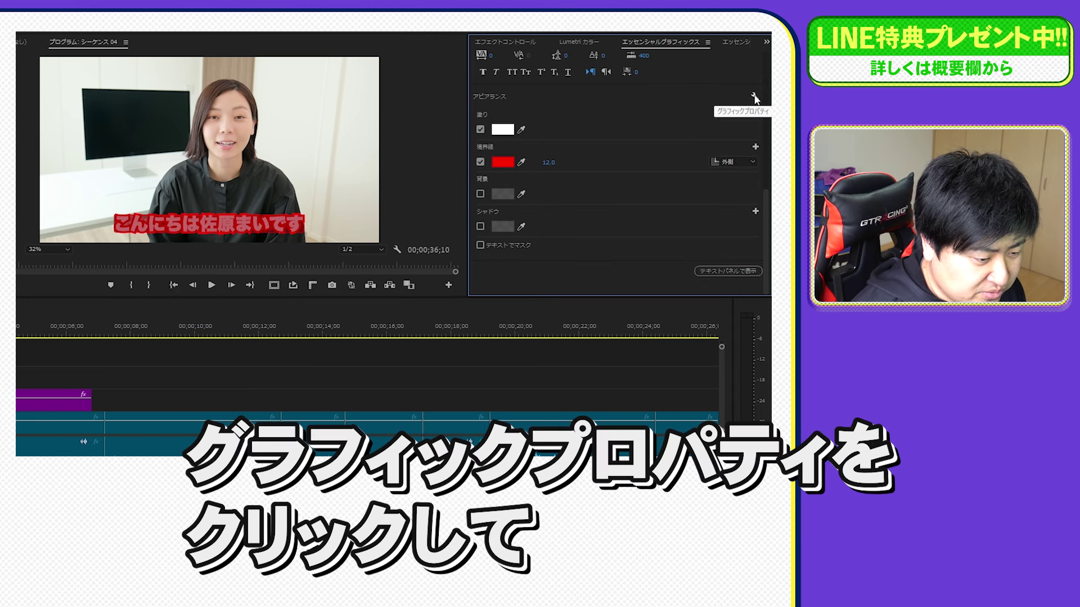
Apply ラウンド結合 joins and 丸型線端 caps to the red outline and confirm
click(754, 97)
click(246, 231)
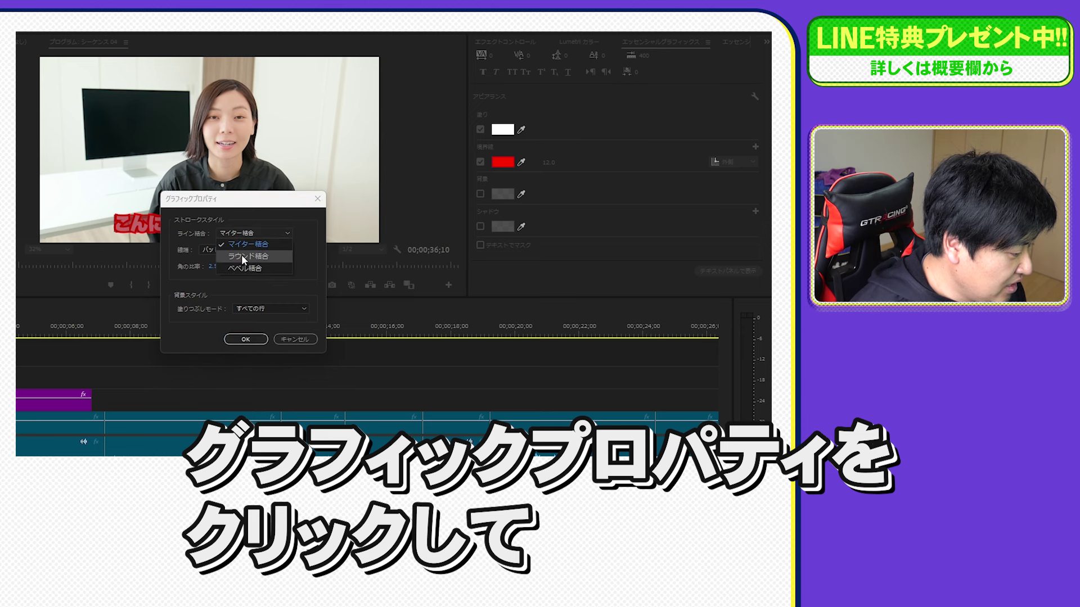
click(241, 256)
click(239, 249)
click(231, 273)
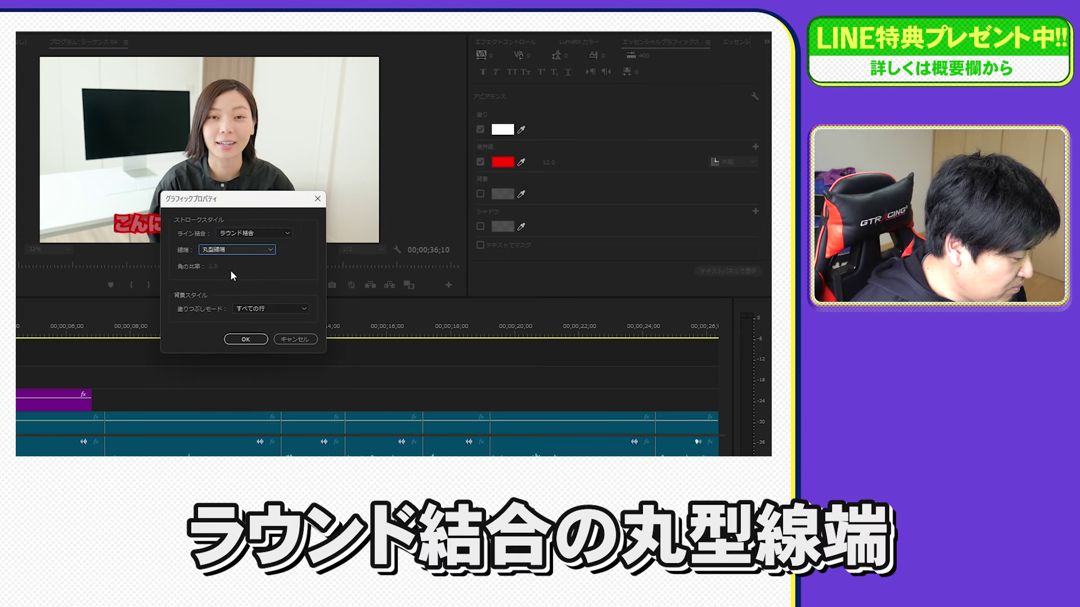
click(258, 339)
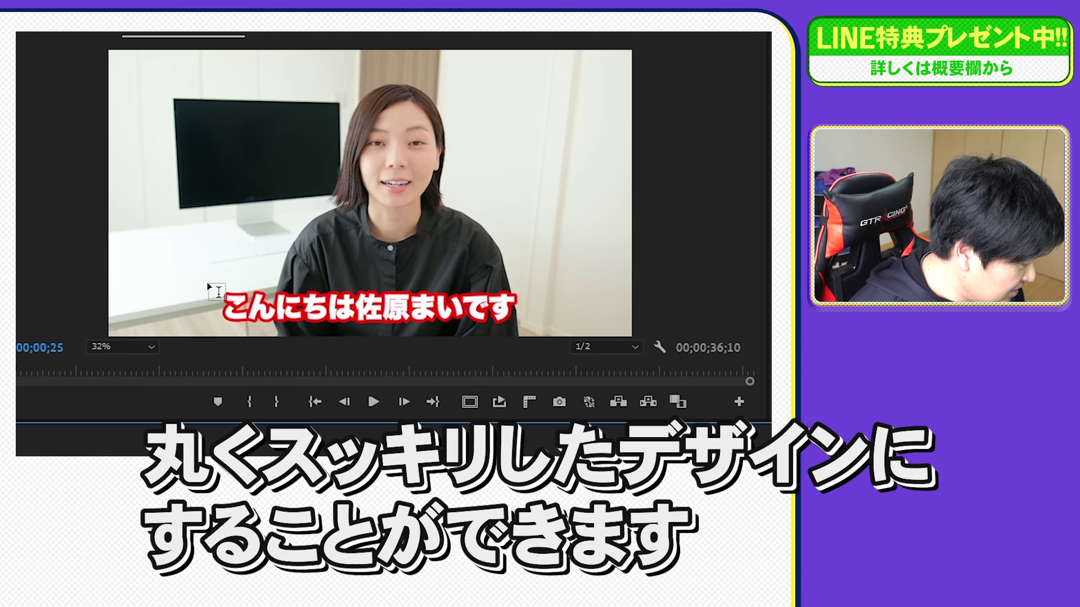
Set the outline width to 5 and move the playhead to the side-job caption
key(Return)
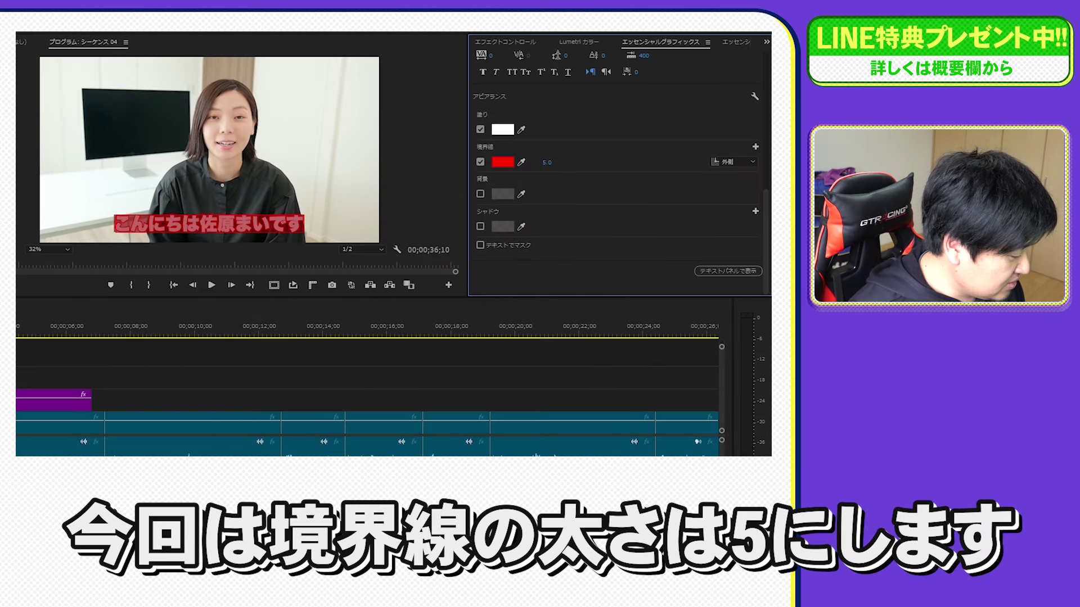
click(394, 366)
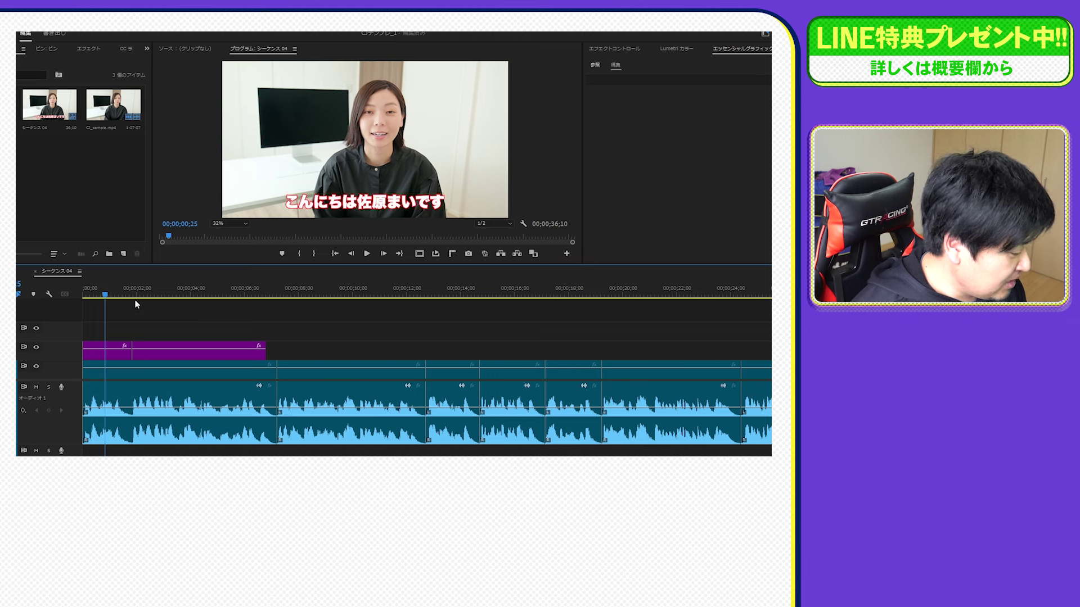
click(186, 291)
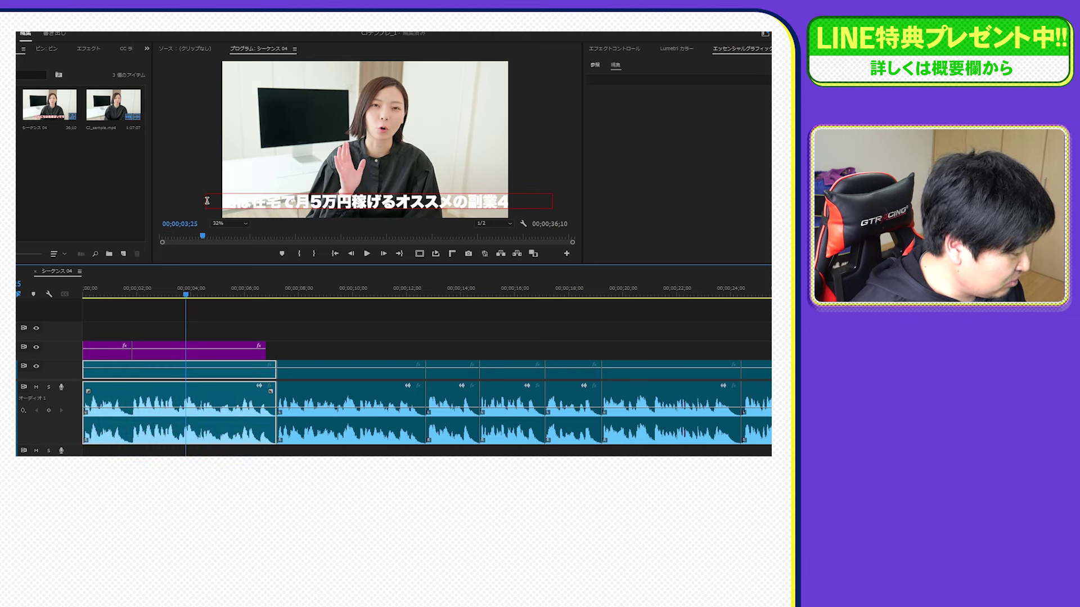
Select the side-job caption's text and change its text alignment
drag(207, 201, 558, 198)
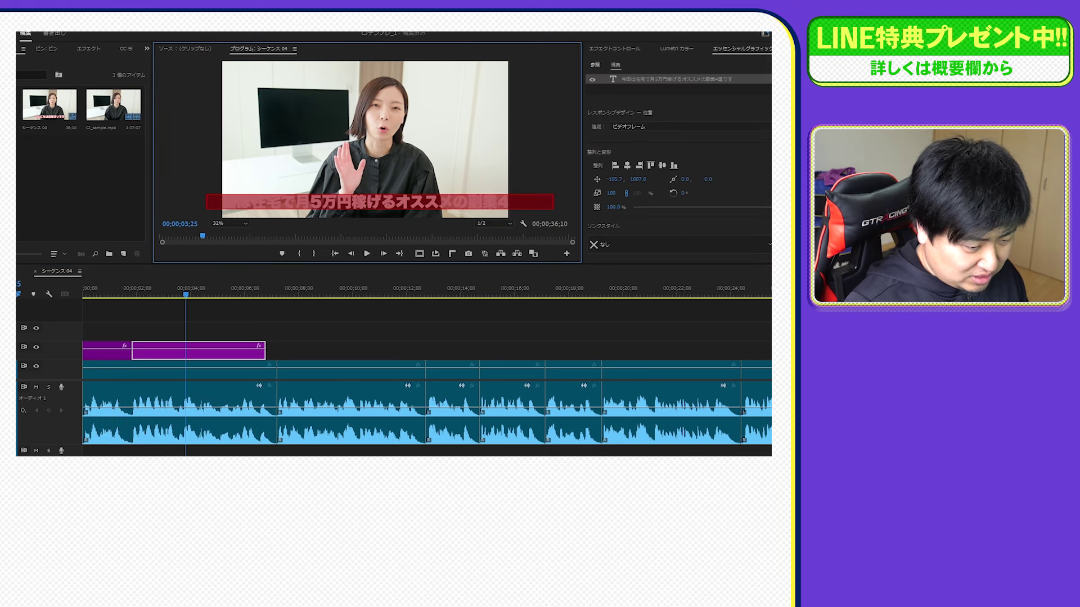
scroll(679, 161, down, 2)
scroll(679, 160, down, 2)
scroll(678, 160, down, 1)
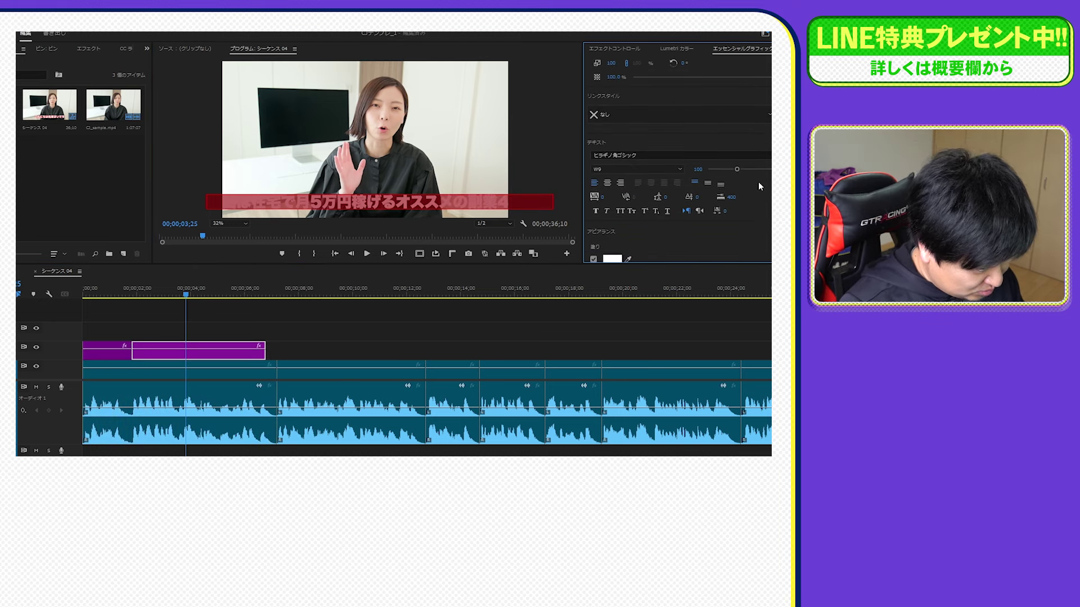
click(608, 184)
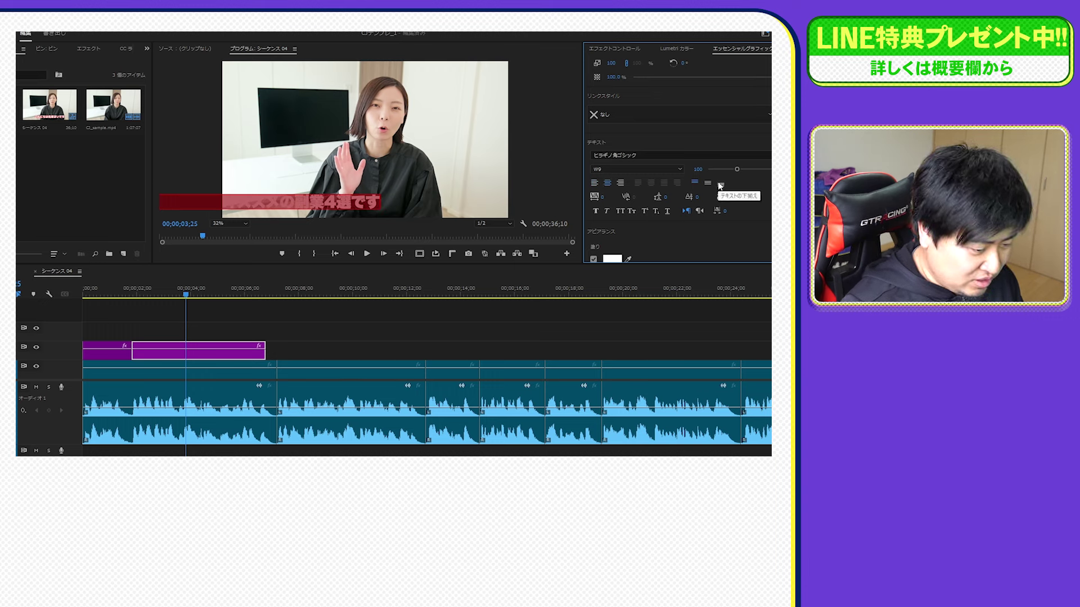
Check the outline's Graphic Properties and close them without changes
scroll(675, 163, down, 3)
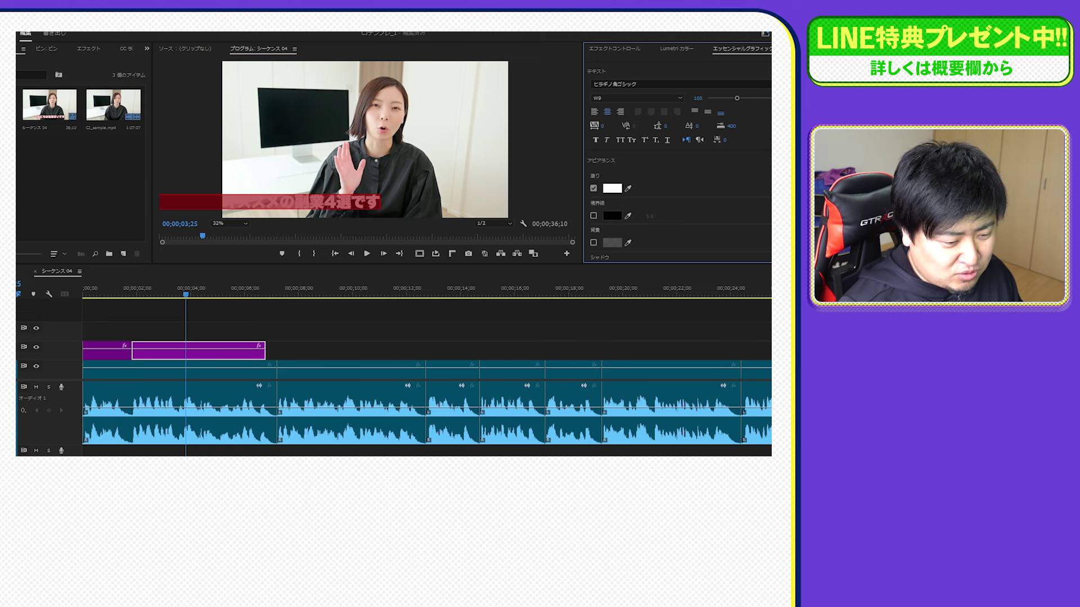
click(768, 161)
click(459, 186)
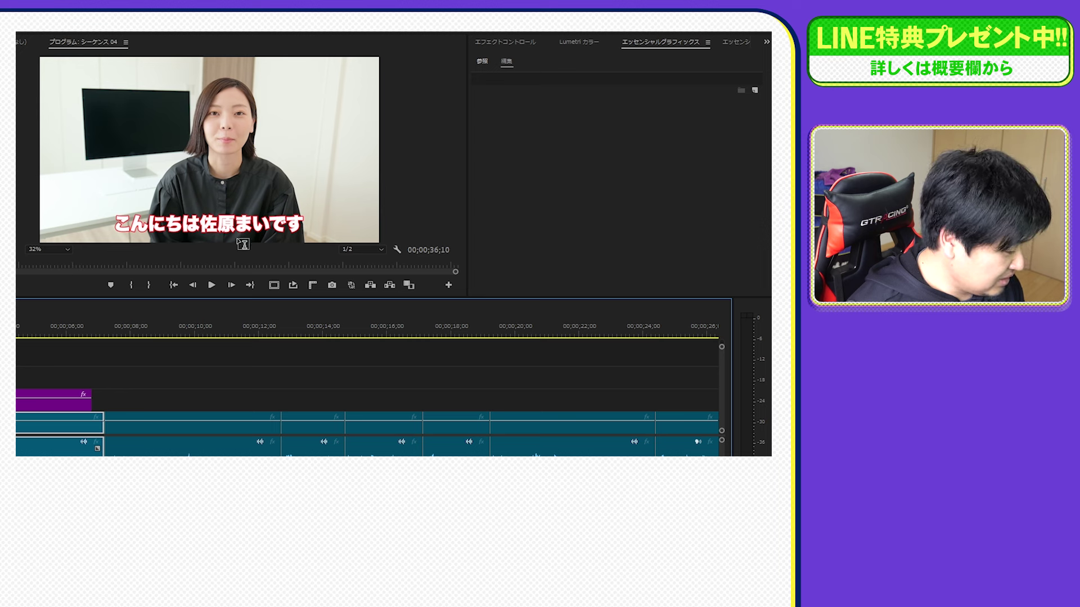
Select the こんにちは caption and bring up the style-creation options under Link Style in Essential Graphics
click(273, 223)
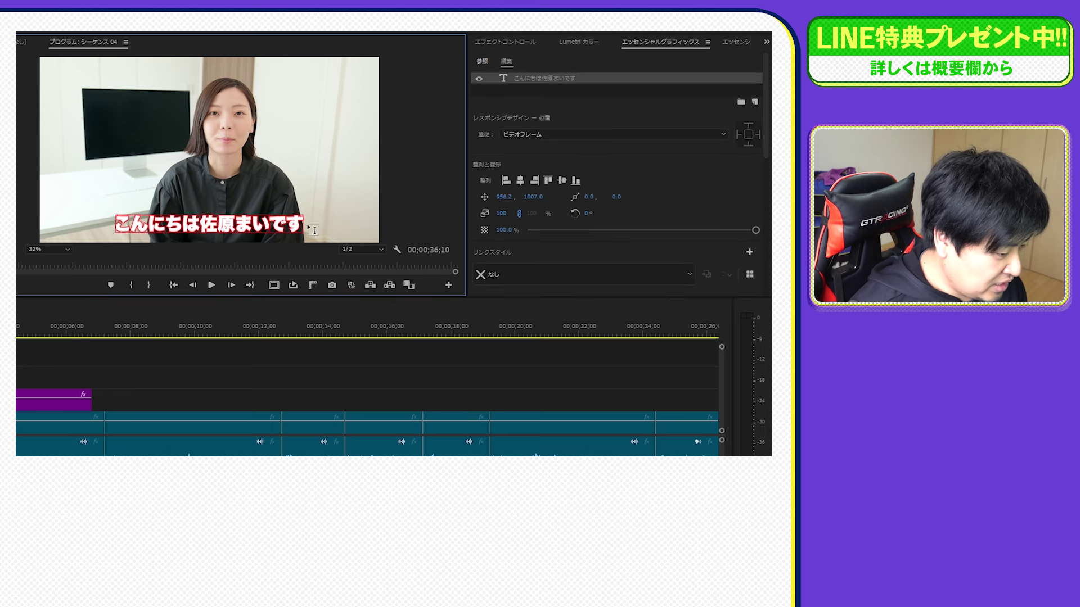
scroll(667, 180, down, 3)
scroll(668, 183, down, 2)
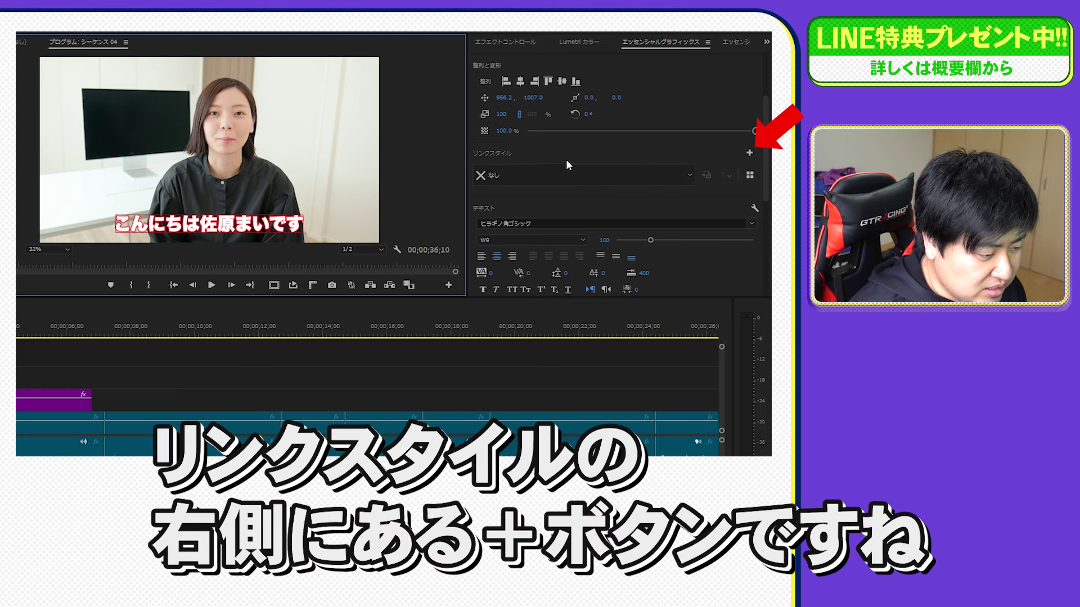
click(750, 153)
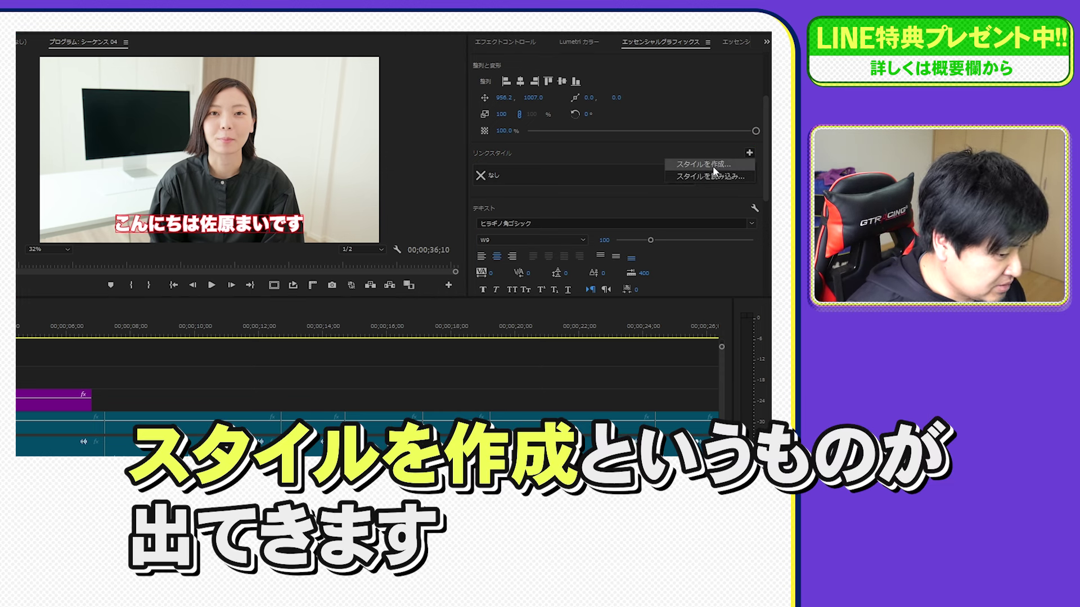
Create a new text style from the caption, name it 赤いテロップ, and save it
click(713, 166)
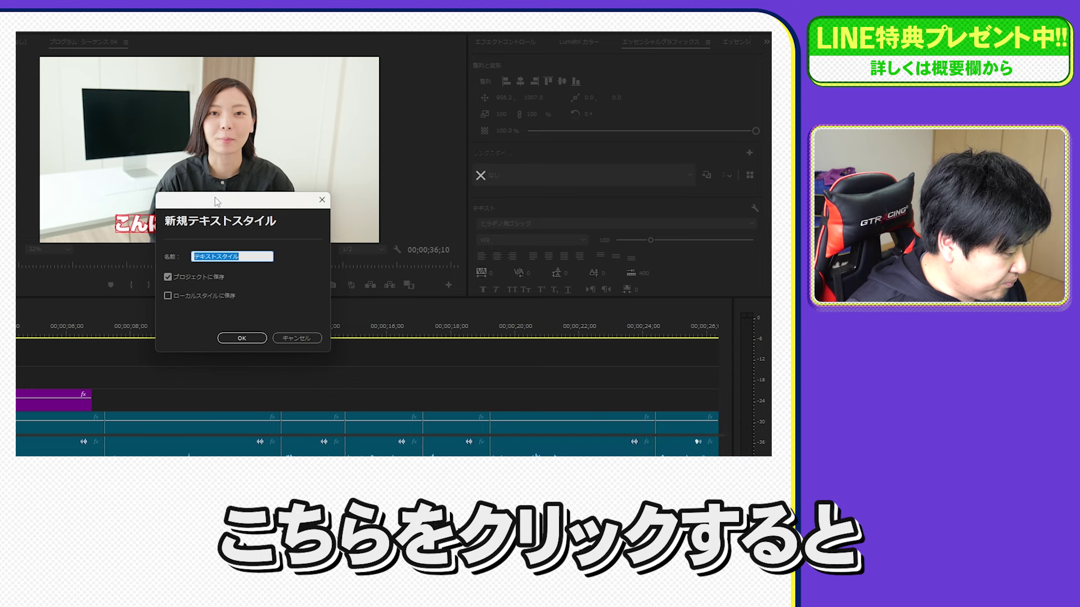
drag(216, 202, 371, 173)
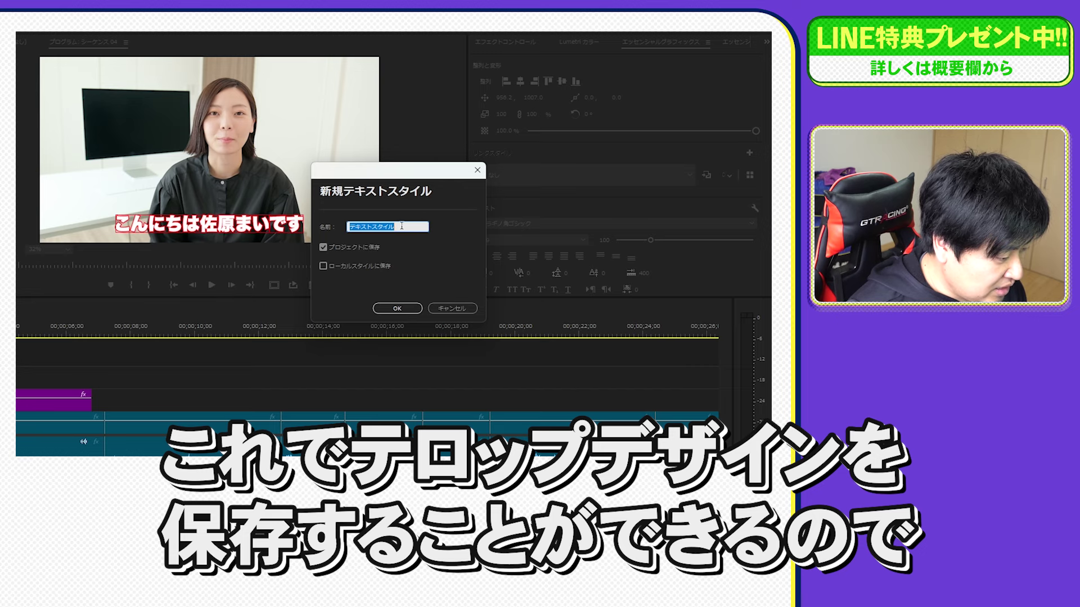
key(BackSpace)
text(赤い)
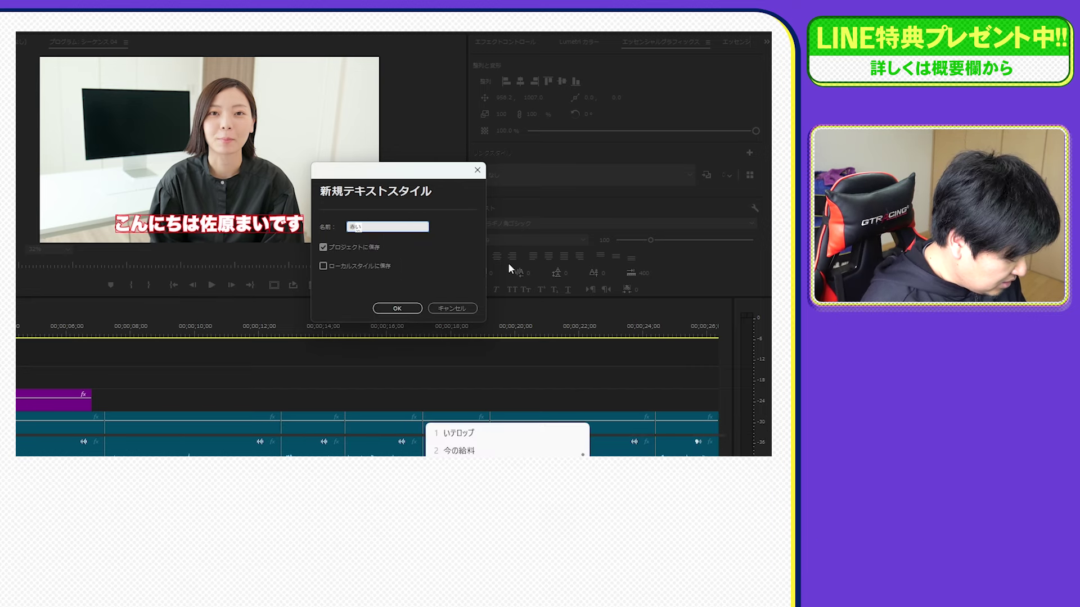
text(てろっぷ)
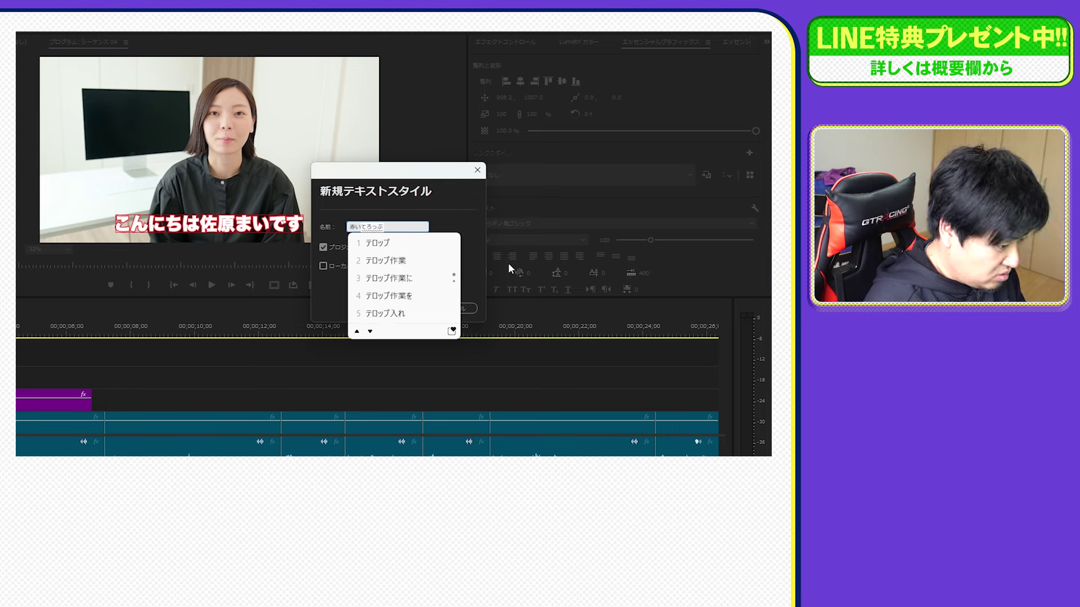
key(space)
key(Return)
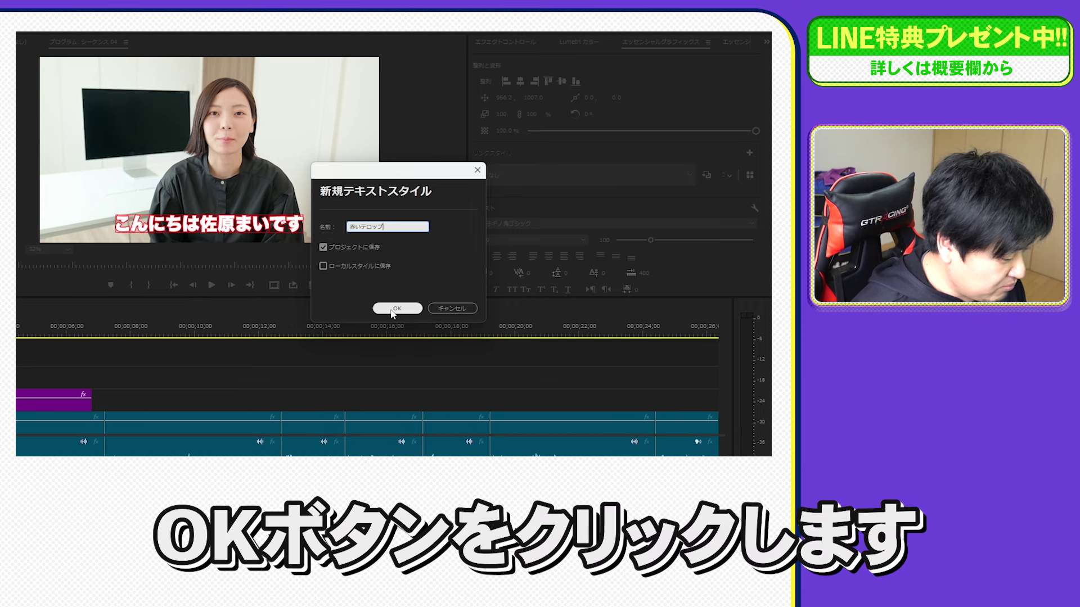
click(392, 309)
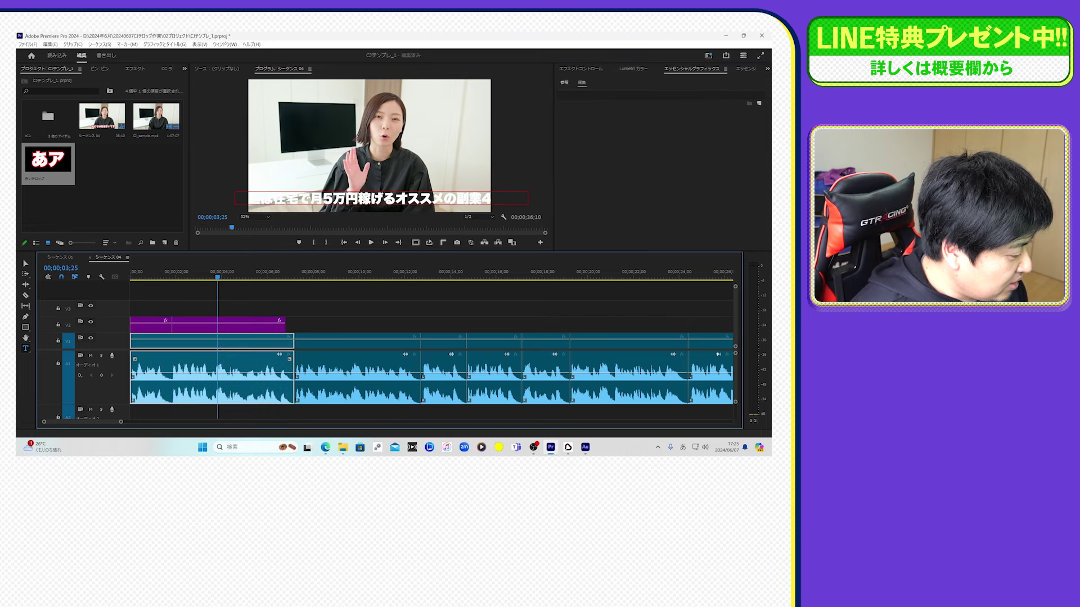
Drag the 赤いテロップ style from the Project panel onto the second caption clip on V2
click(49, 167)
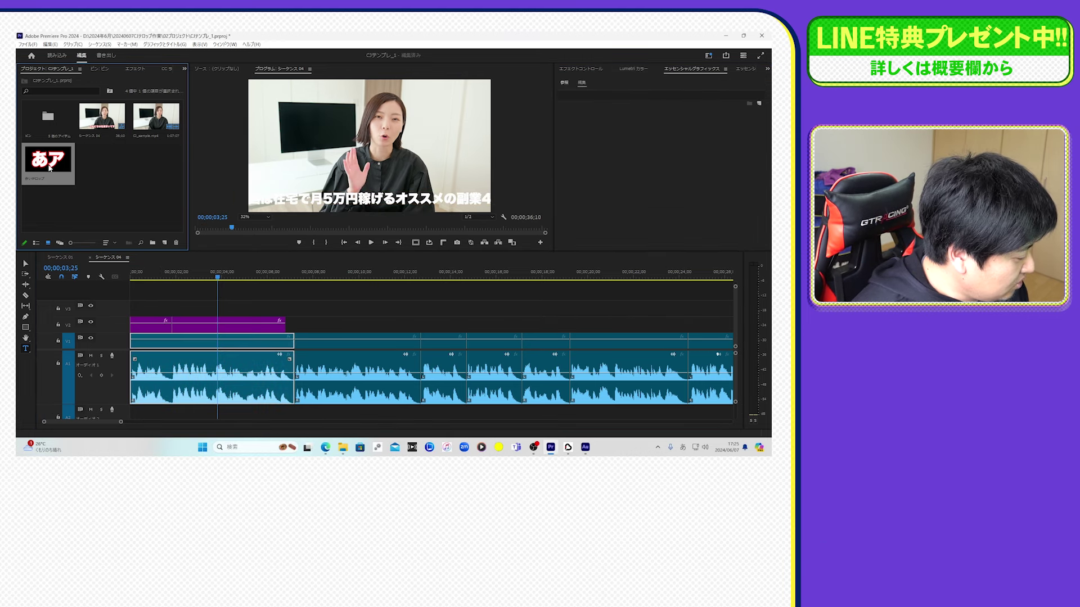
mouse_move(113, 183)
mouse_down()
mouse_move(235, 325)
mouse_move(245, 321)
mouse_up()
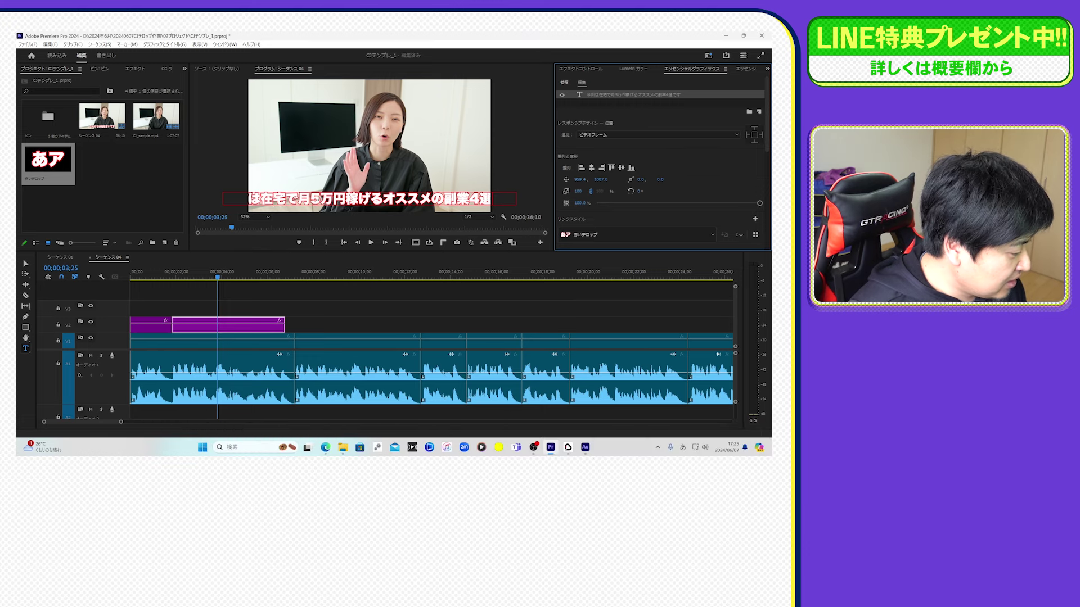
click(298, 199)
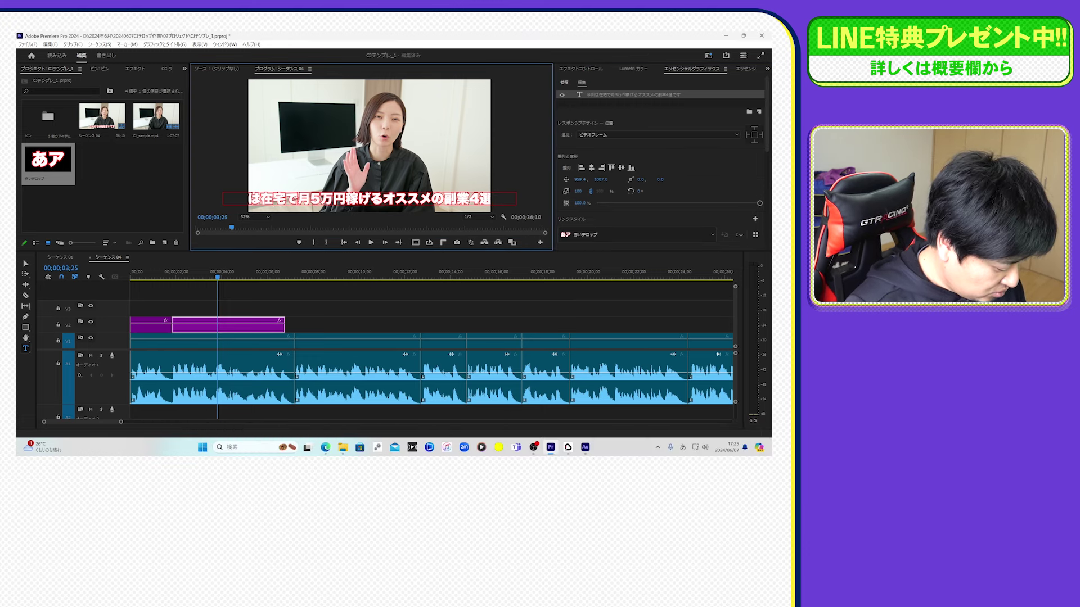
Break the caption into two lines after 稼げる and try top-aligning the text
key(Return)
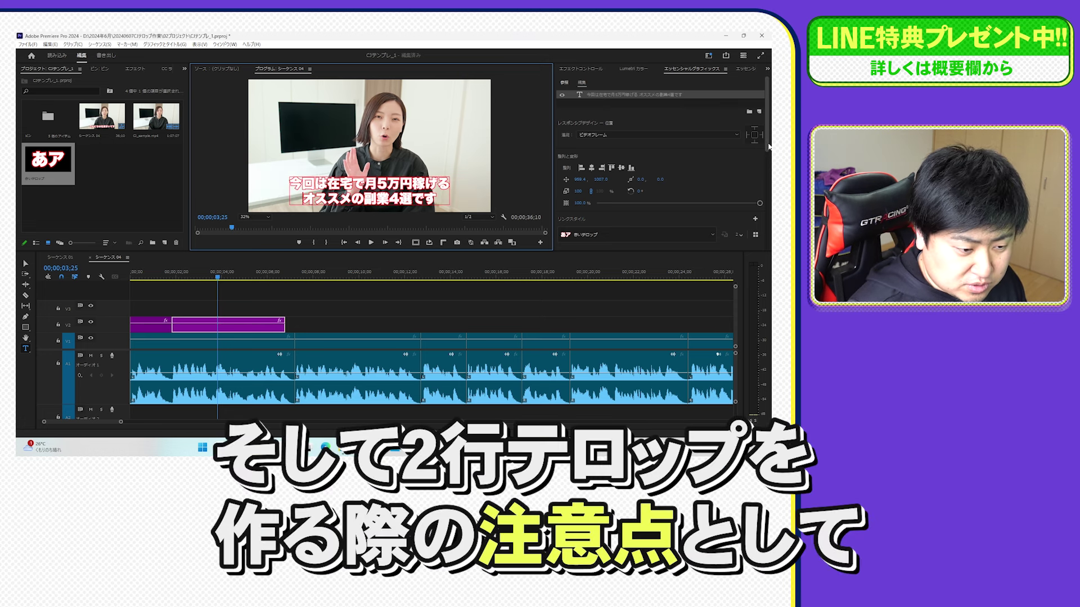
drag(769, 147, 732, 183)
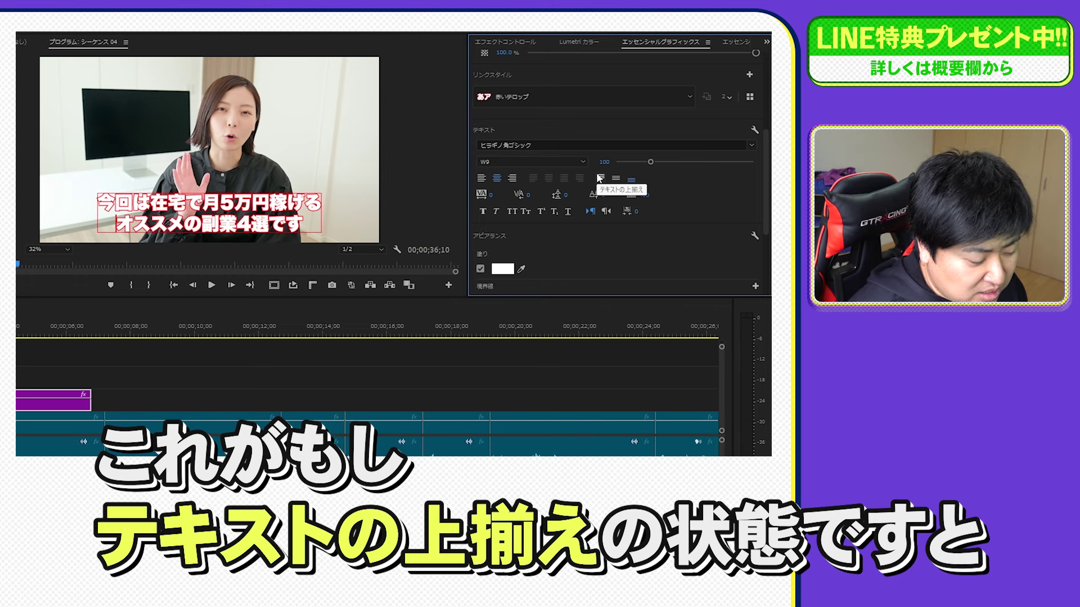
click(600, 178)
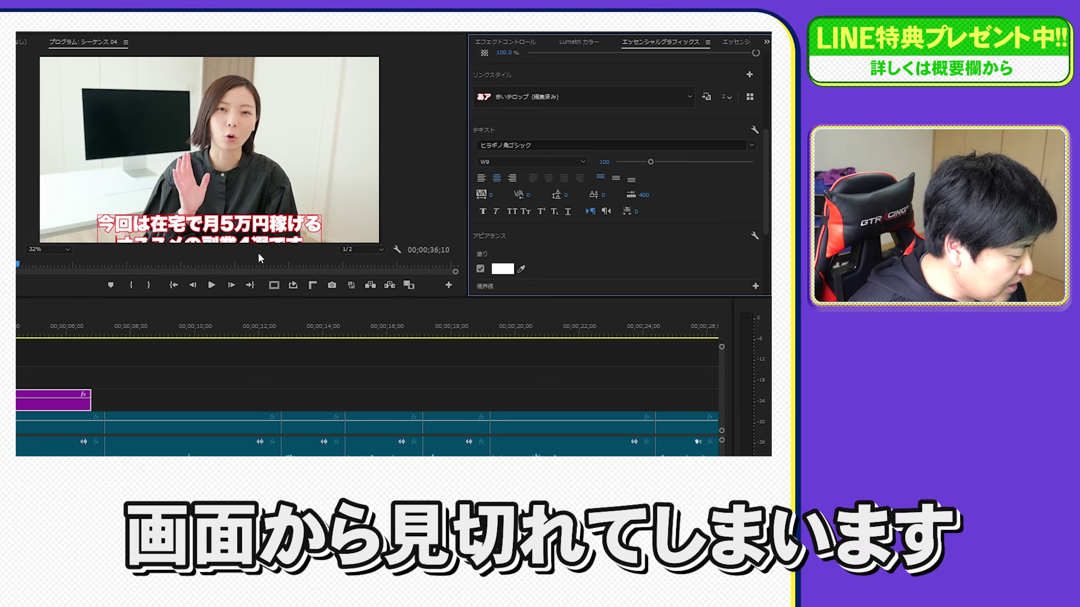
Turn on safe margins, select the caption text, and apply Align Bottom Text
click(274, 285)
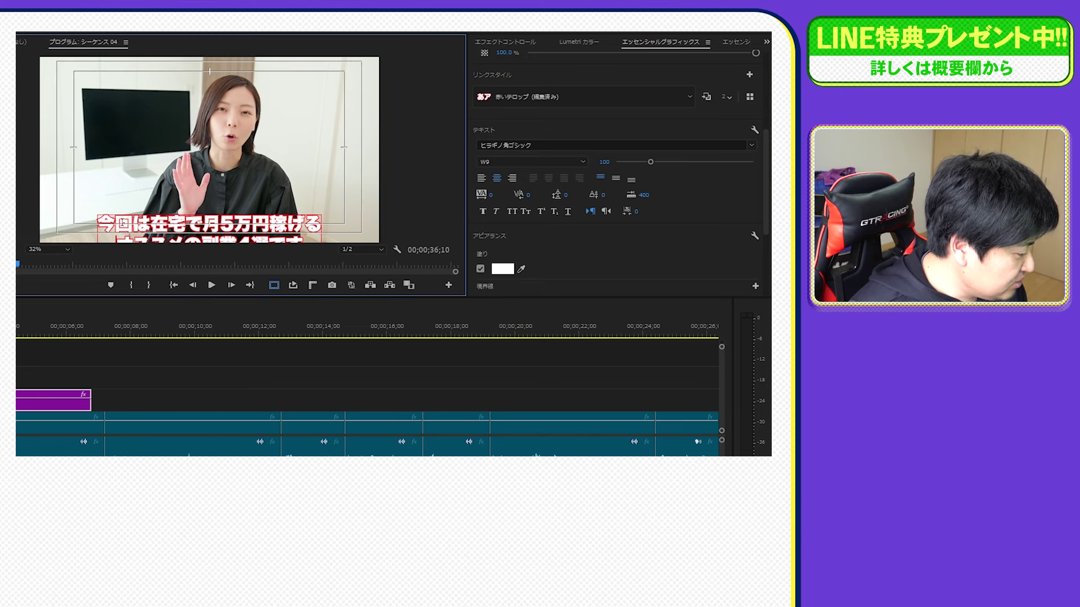
drag(100, 223, 322, 224)
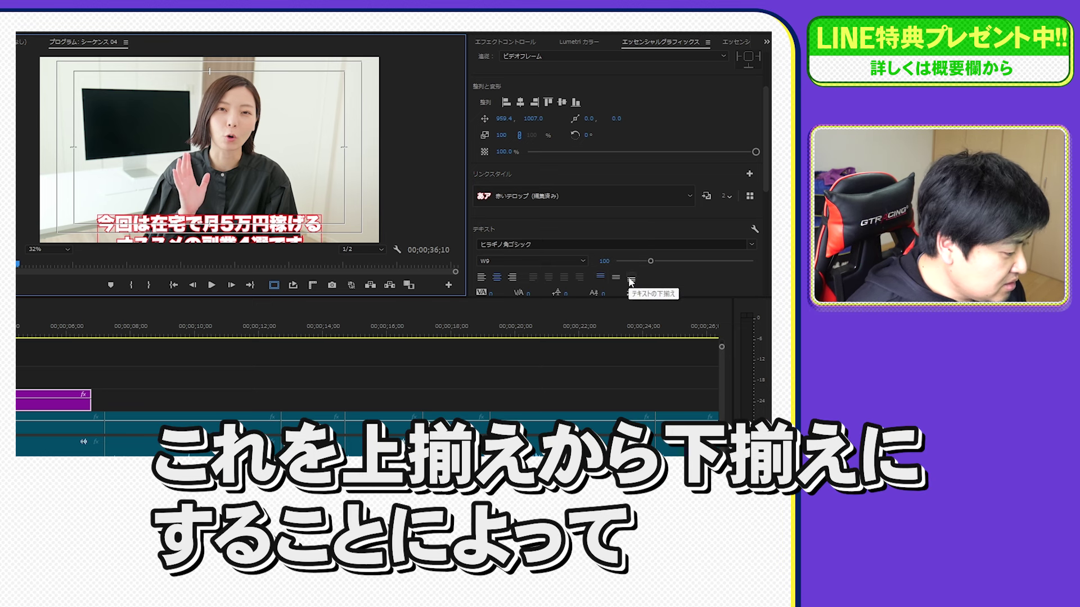
click(630, 280)
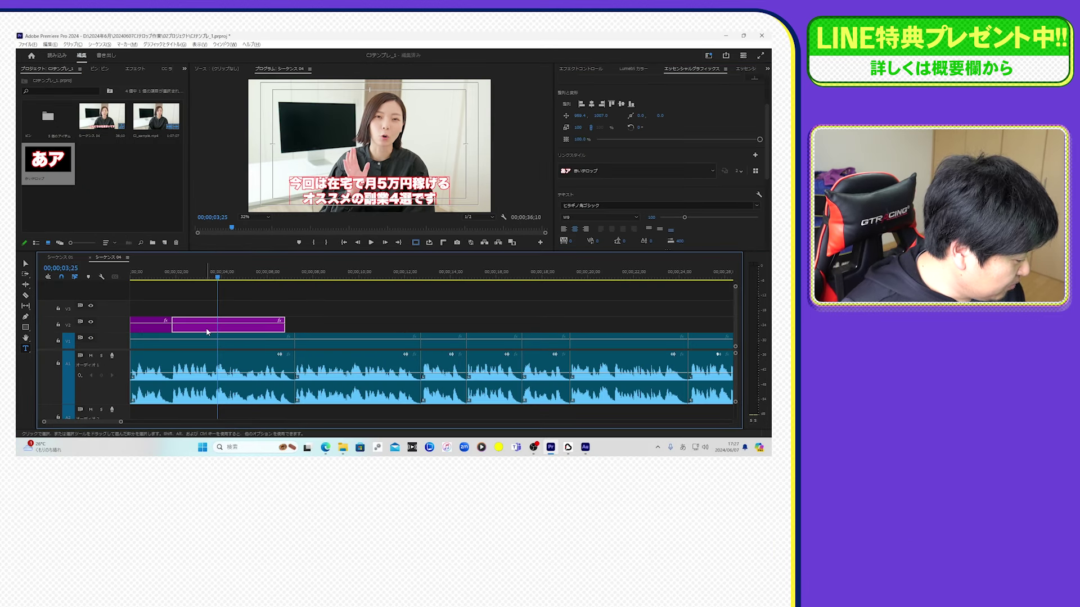
Alt-drag a copy of the caption onto the next shot and retype it as もし今の給料よりも毎月5万円
mouse_move(208, 332)
mouse_down()
mouse_move(334, 337)
mouse_move(335, 324)
mouse_up()
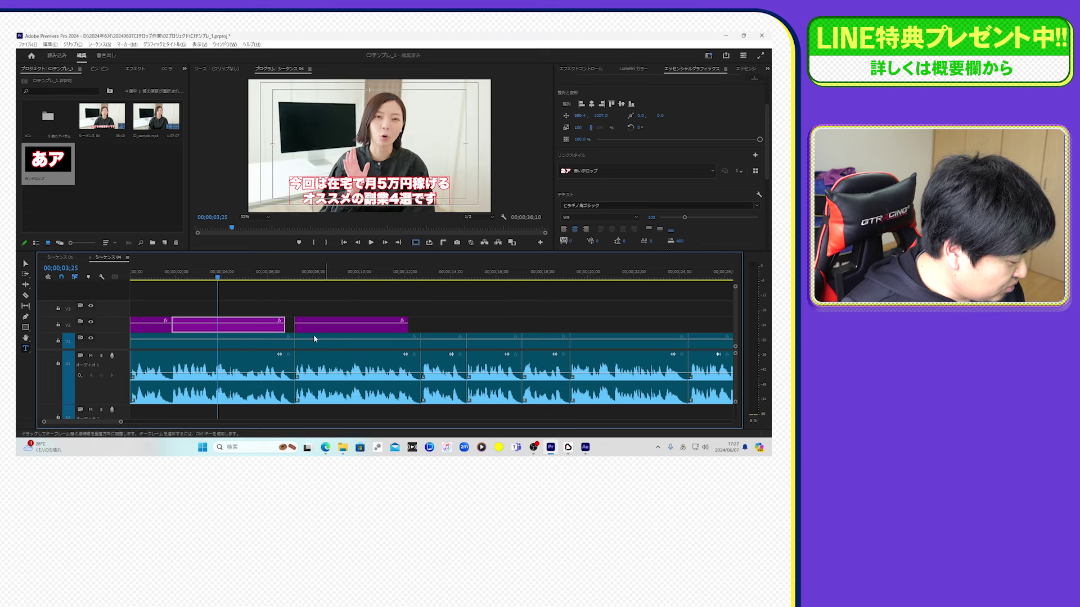
key(Down)
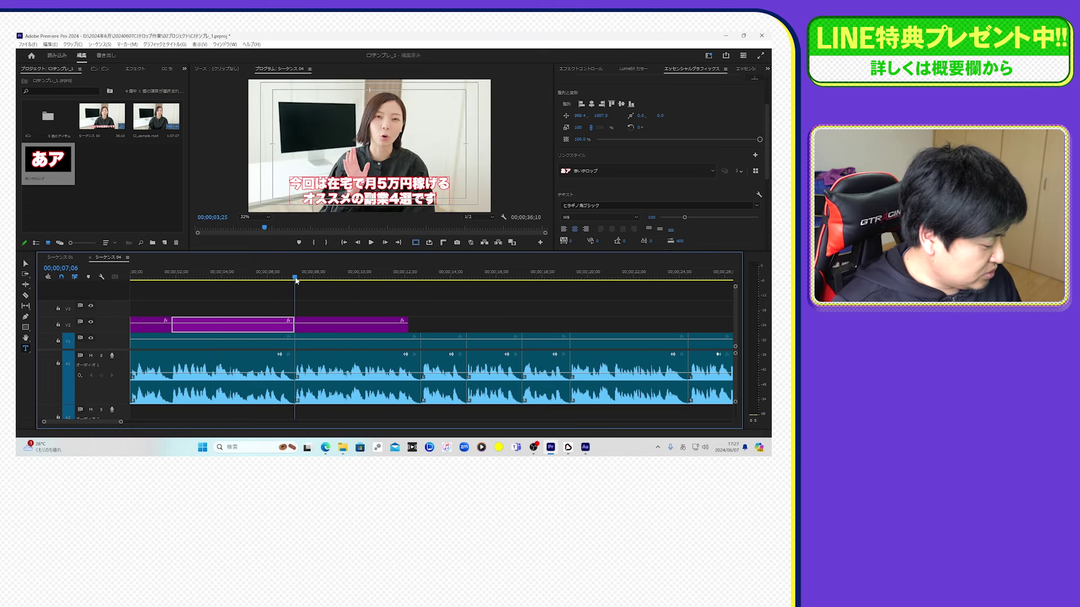
double_click(341, 320)
text(もしいまの)
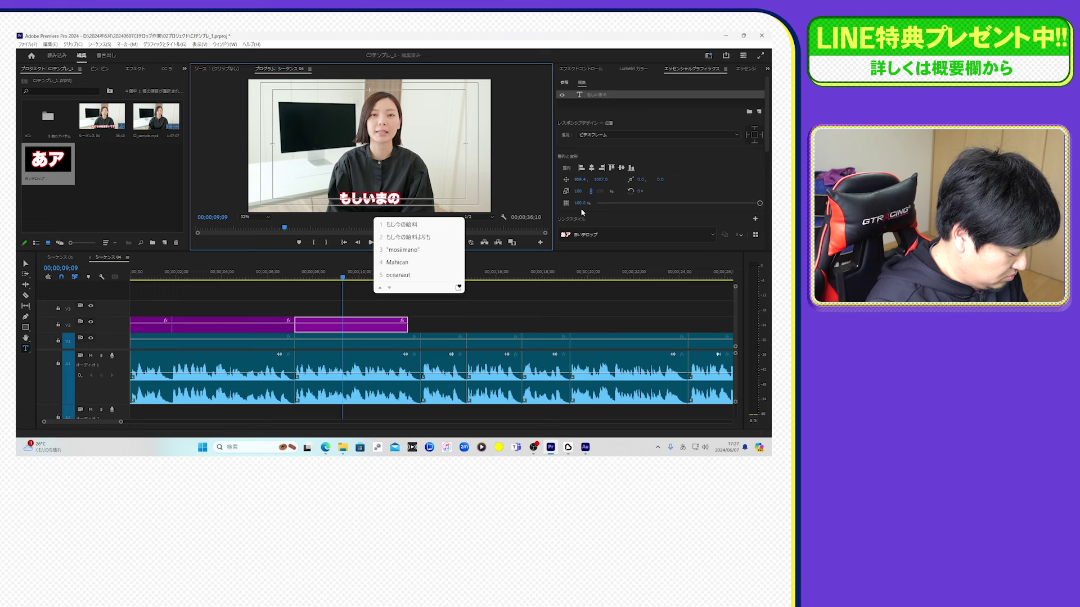
text(きゅうりょうよりも)
key(Tab)
text(まいつk)
key(Tab)
key(Tab)
key(Return)
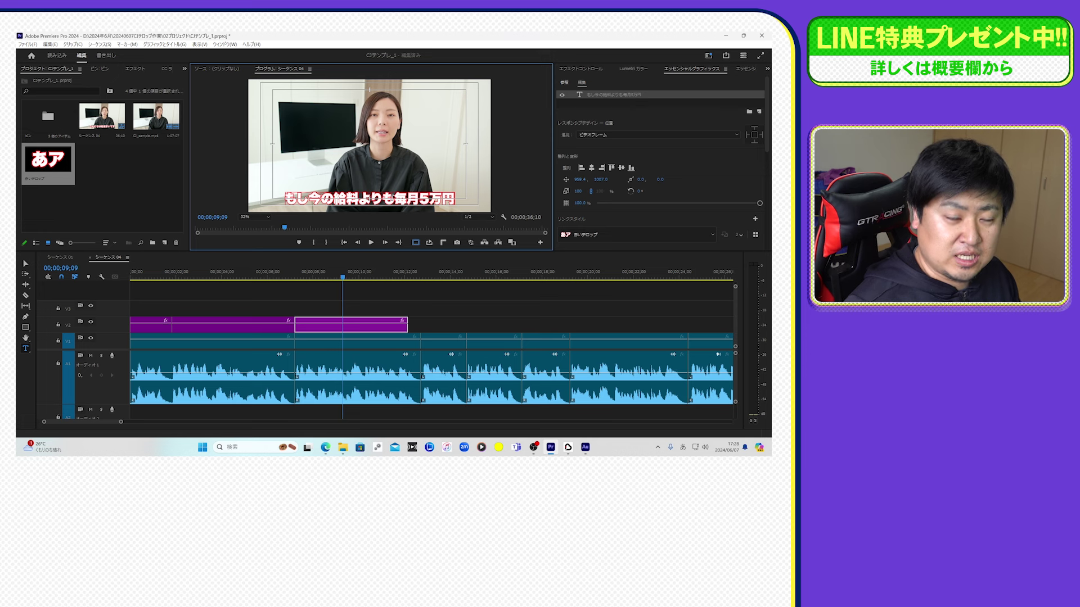
click(158, 273)
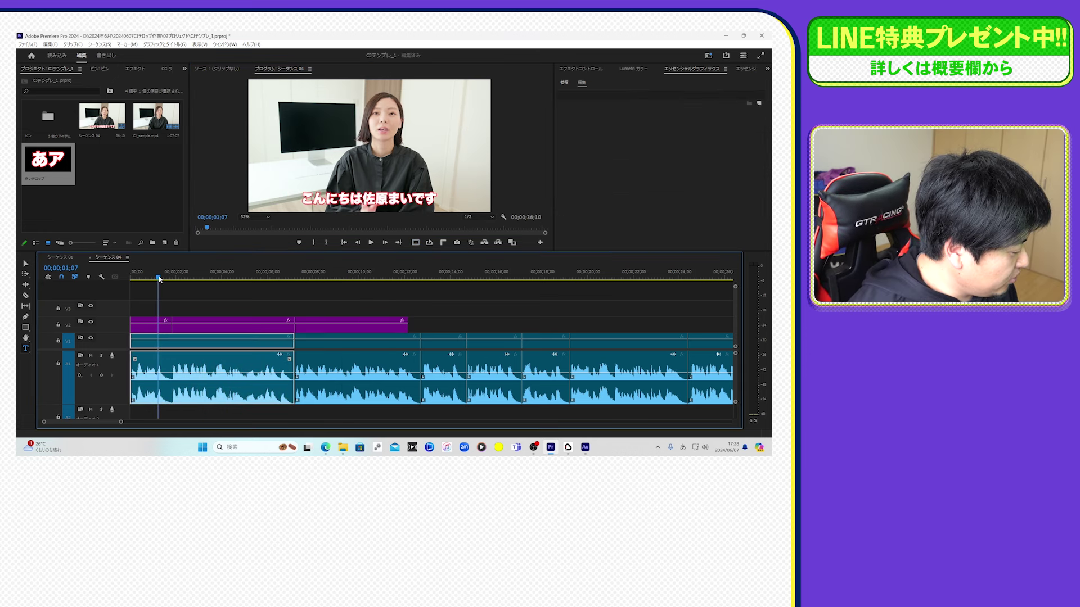
Preview the captions around 9 and 5 seconds, then select the opening caption in the Program Monitor
click(351, 277)
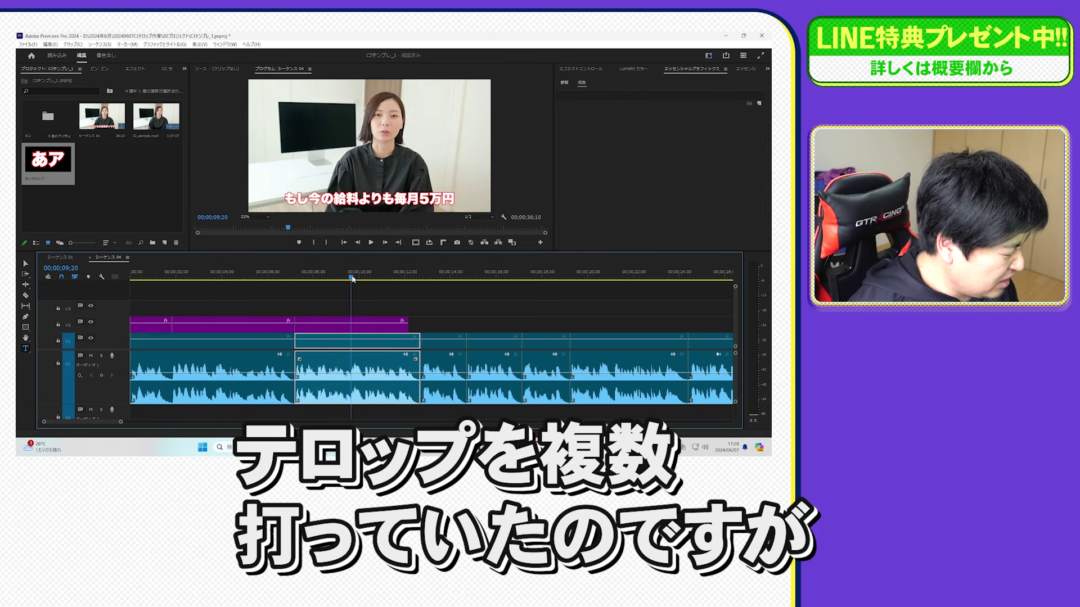
click(255, 276)
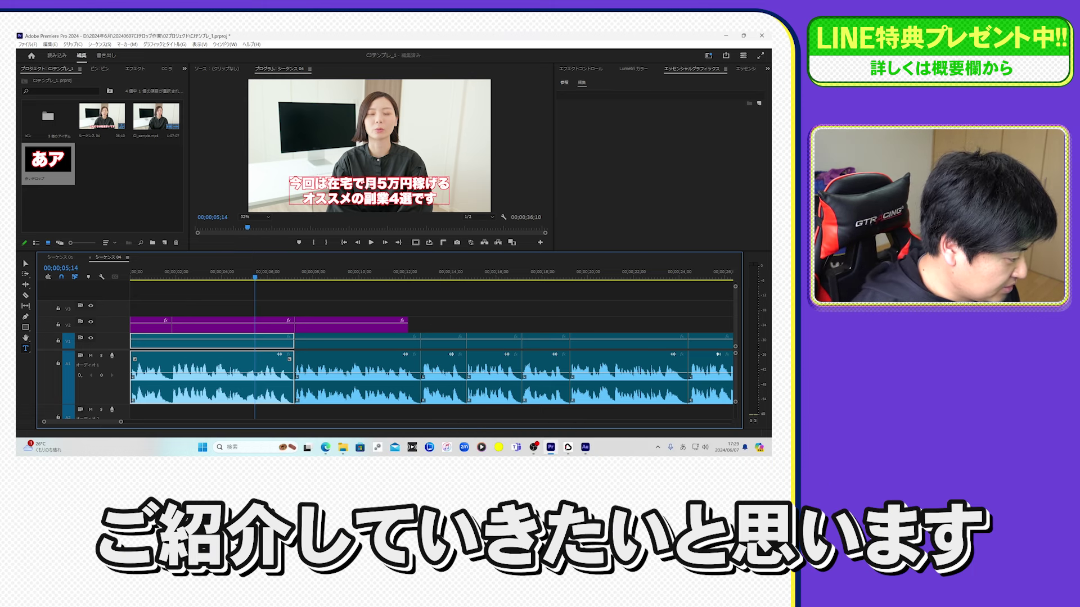
click(222, 275)
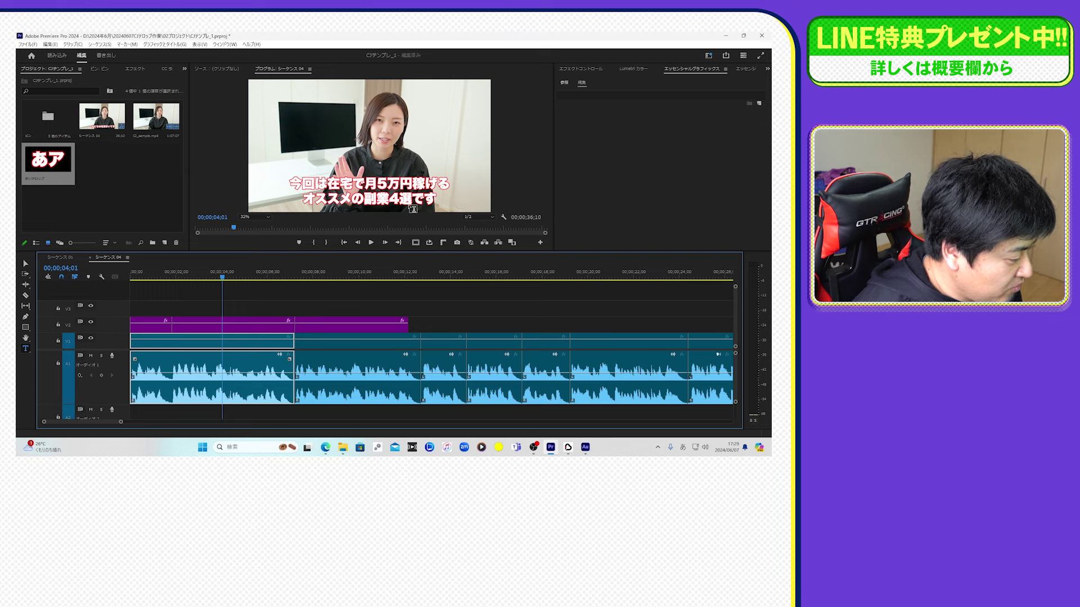
click(401, 181)
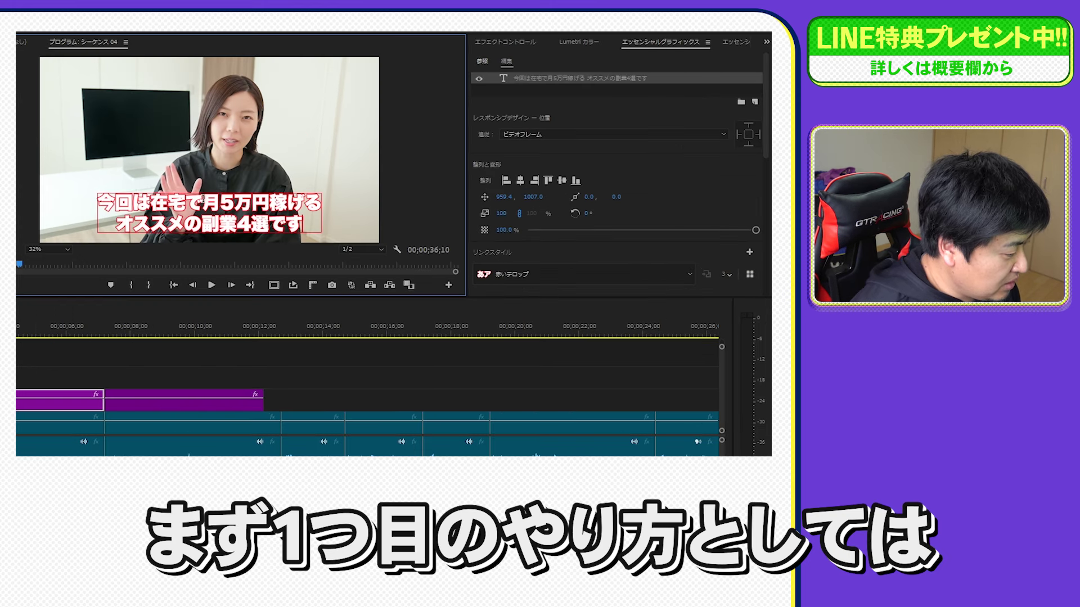
Select 月5万円 in the opening caption and set its fill to red and stroke to white
drag(203, 200, 262, 210)
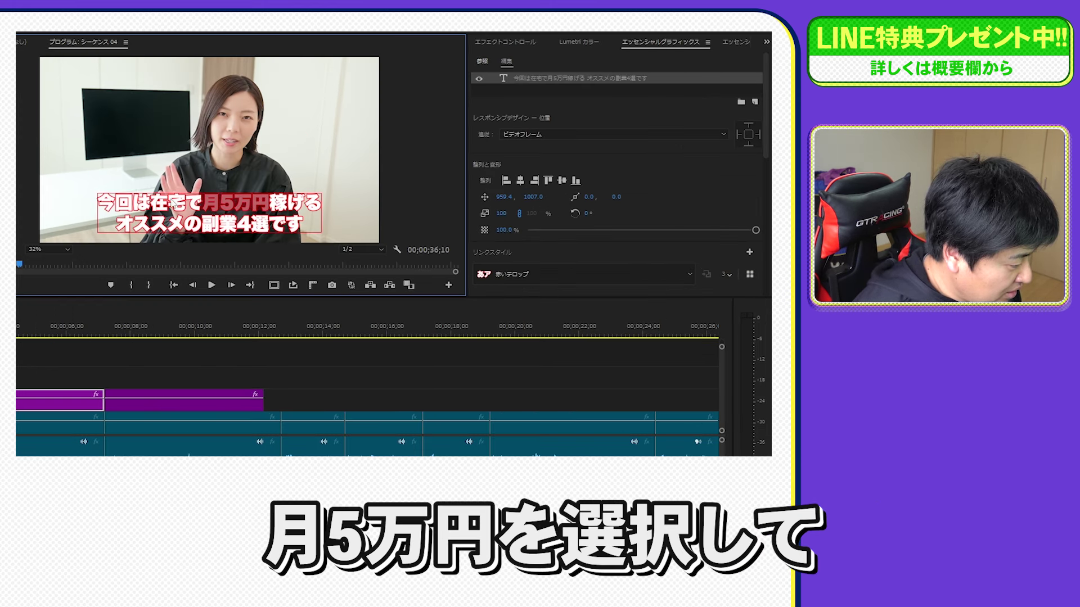
scroll(618, 169, down, 5)
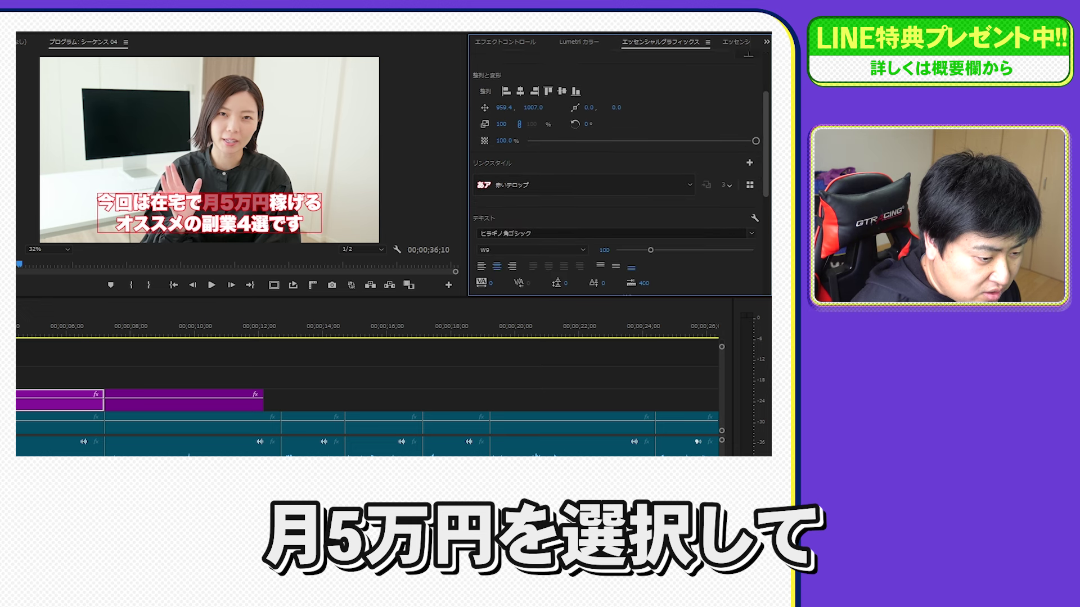
scroll(618, 169, down, 5)
scroll(619, 168, down, 2)
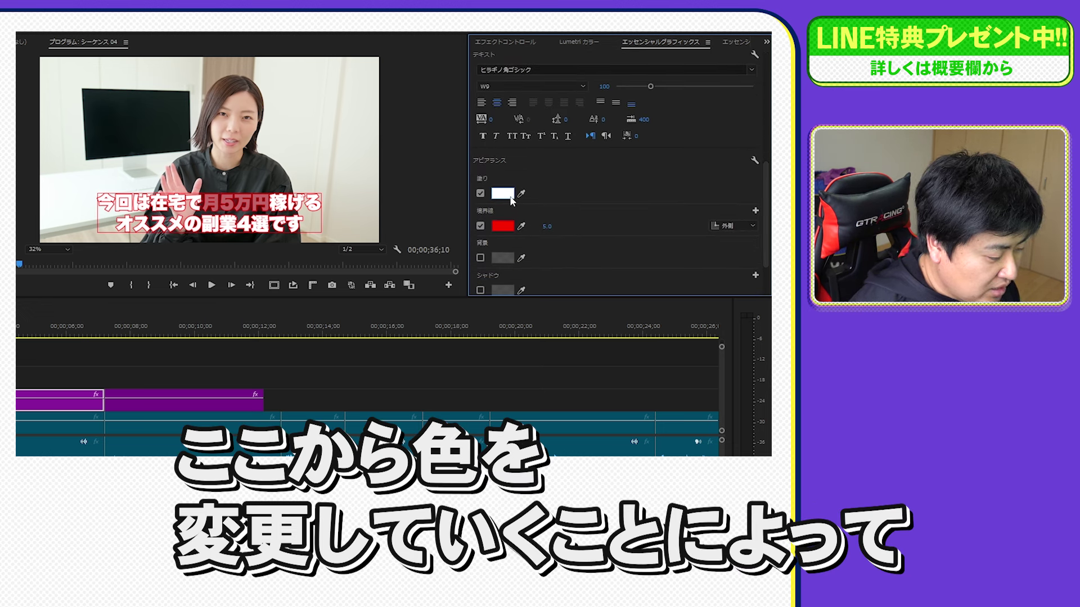
click(502, 194)
click(249, 215)
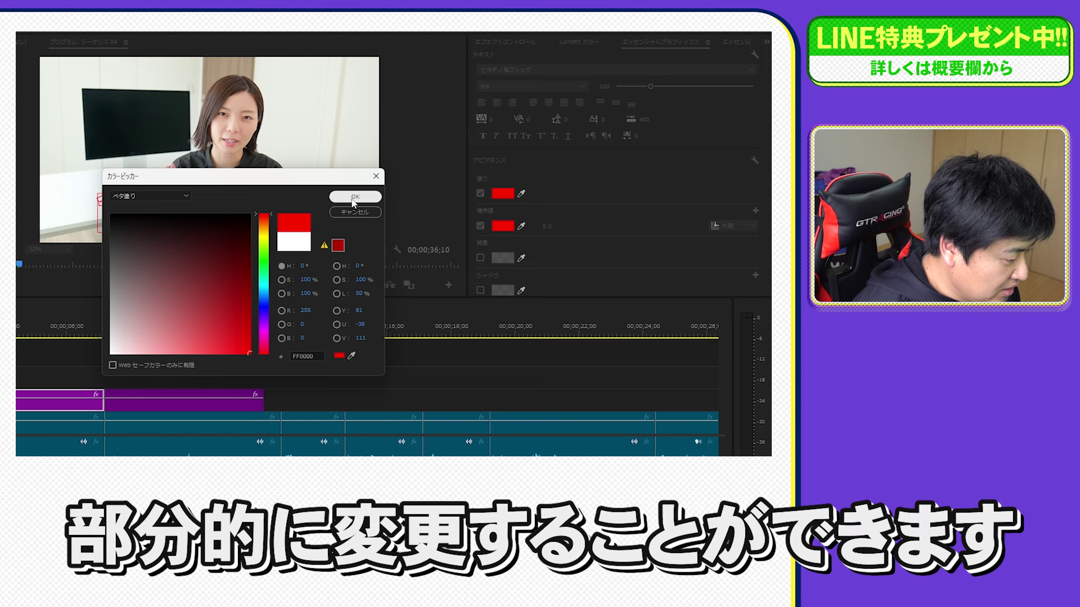
click(355, 196)
click(502, 226)
click(117, 214)
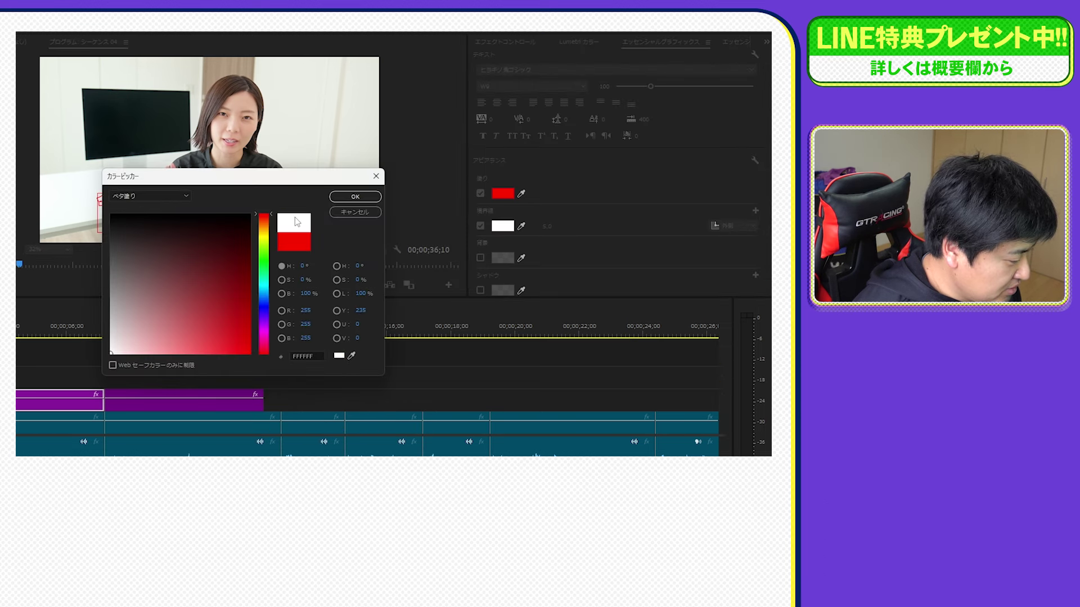
click(355, 196)
click(96, 374)
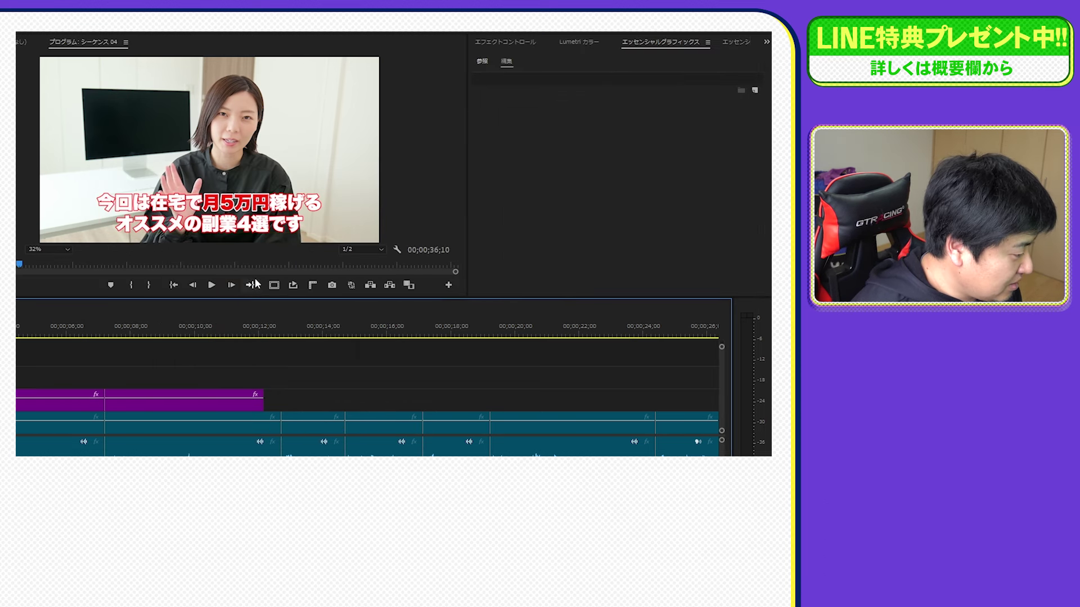
Try a red fill on the second caption, cancel it, and return to the timeline start
click(189, 423)
click(188, 399)
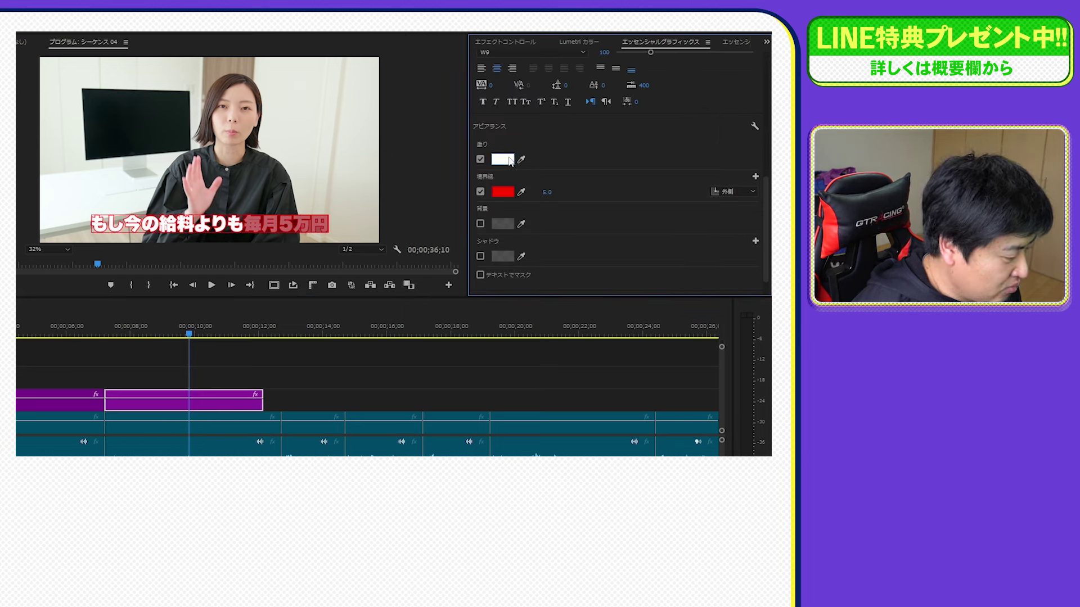
click(510, 162)
click(249, 354)
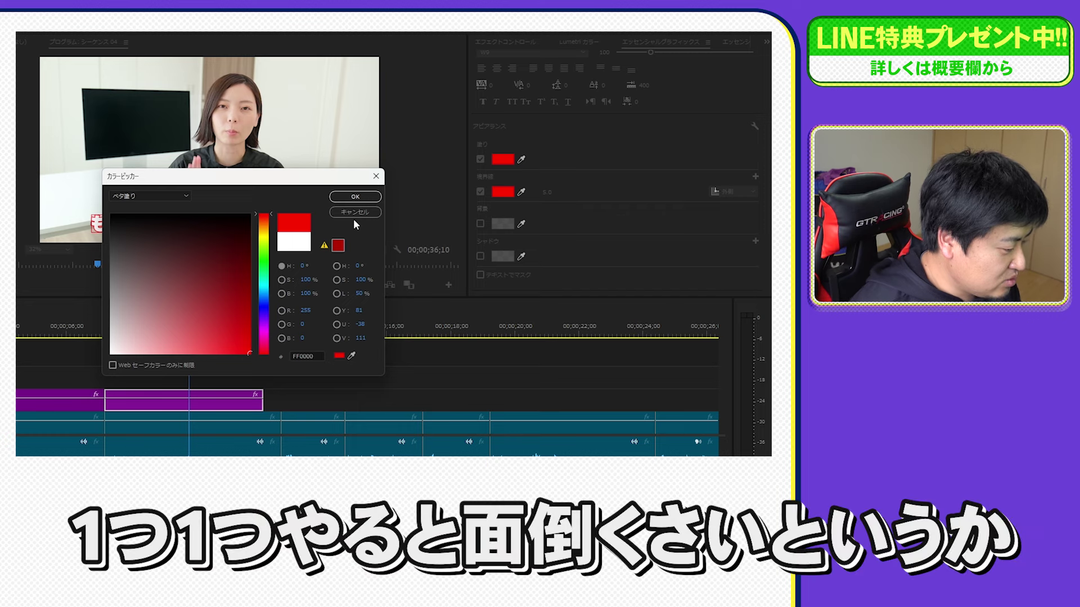
click(363, 212)
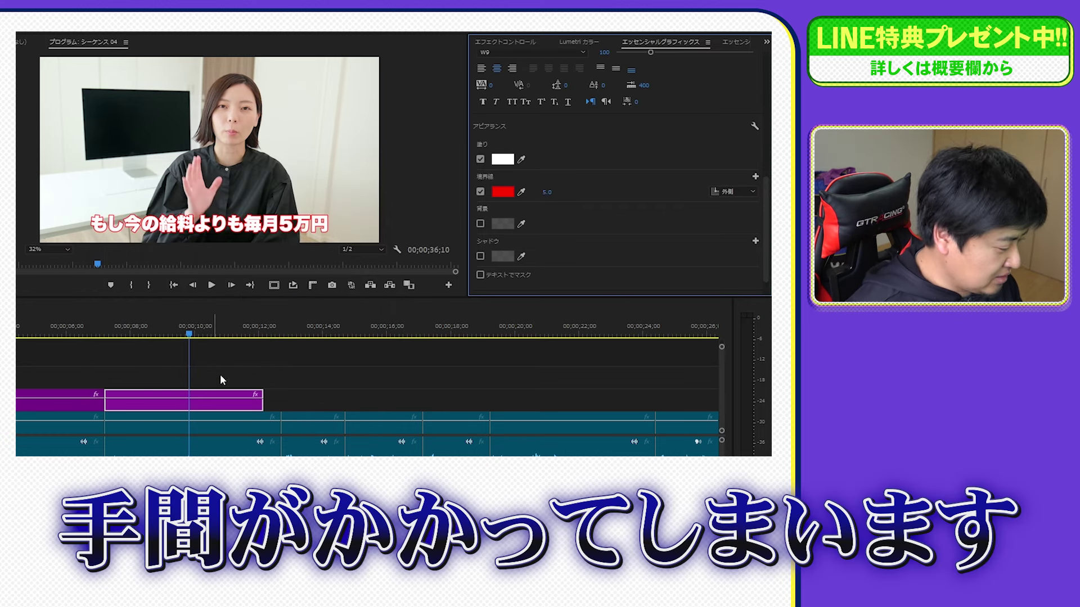
click(217, 377)
click(20, 336)
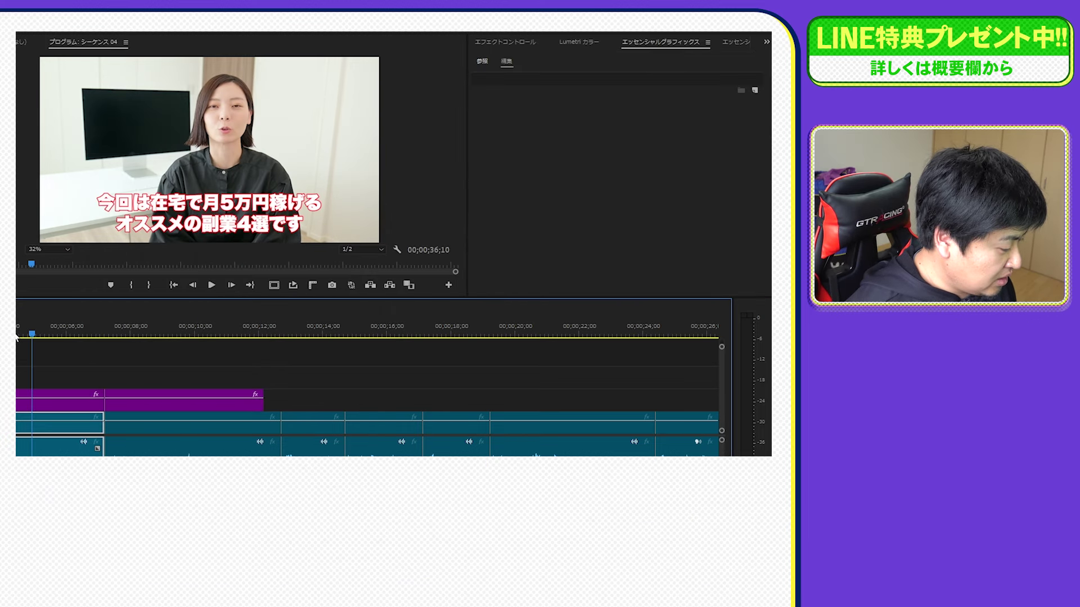
Select all the opening caption's text and set its outline to white
key(ctrl+a)
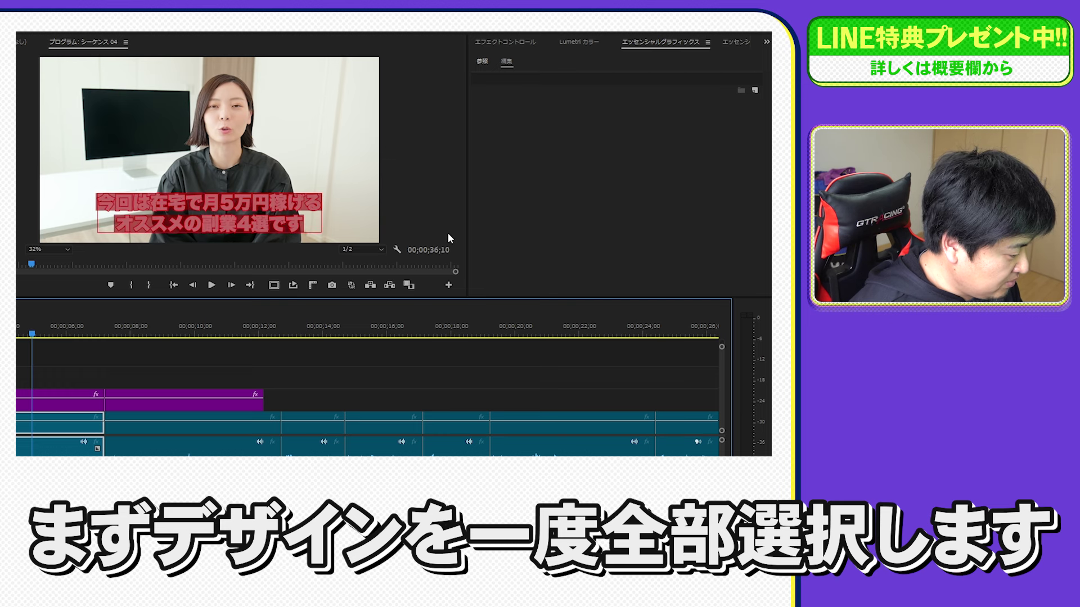
click(448, 235)
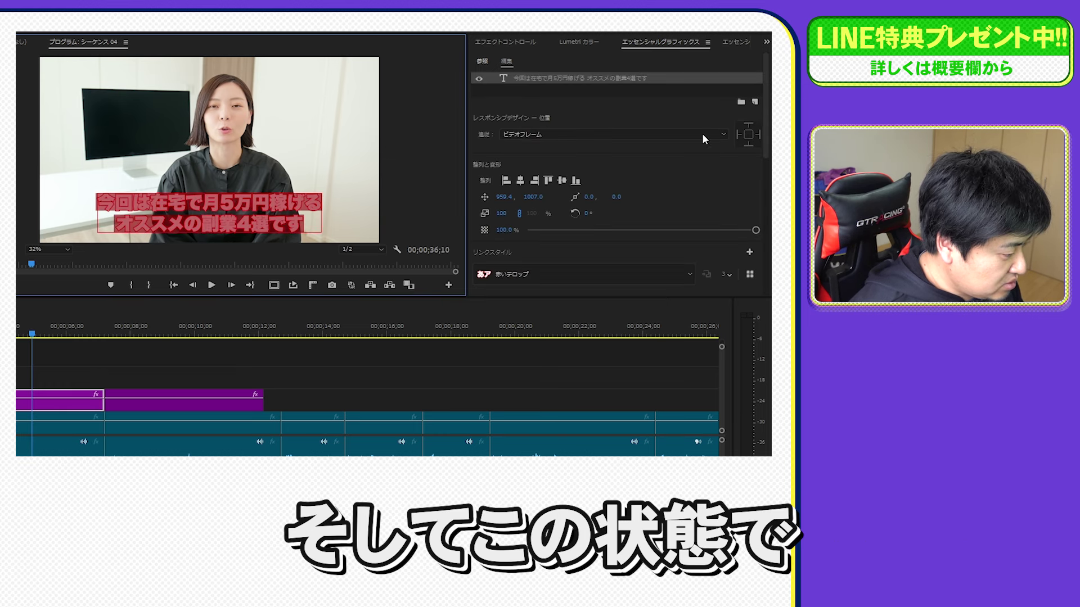
drag(765, 116, 765, 227)
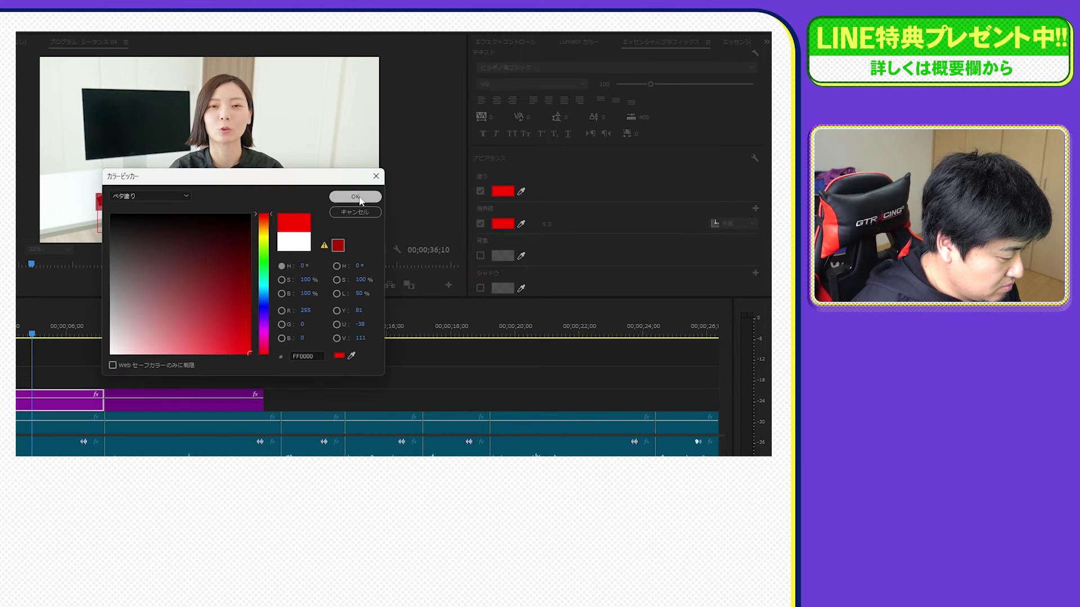
click(355, 196)
click(503, 223)
click(112, 353)
click(355, 197)
click(55, 384)
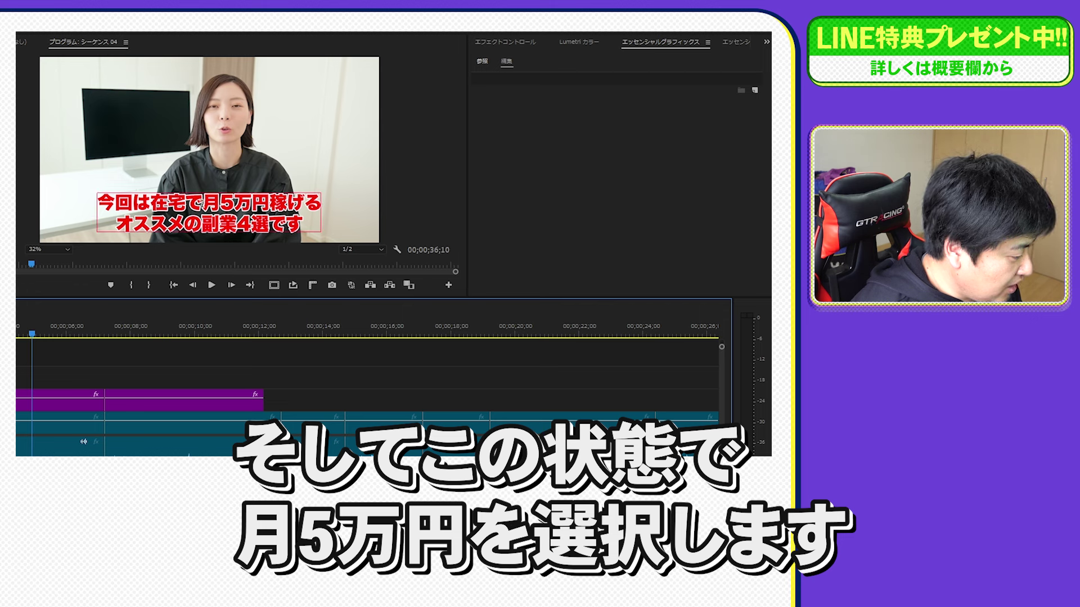
Select 月5万円 in the opening title and paste the copied red style onto it
click(201, 206)
drag(201, 205, 270, 216)
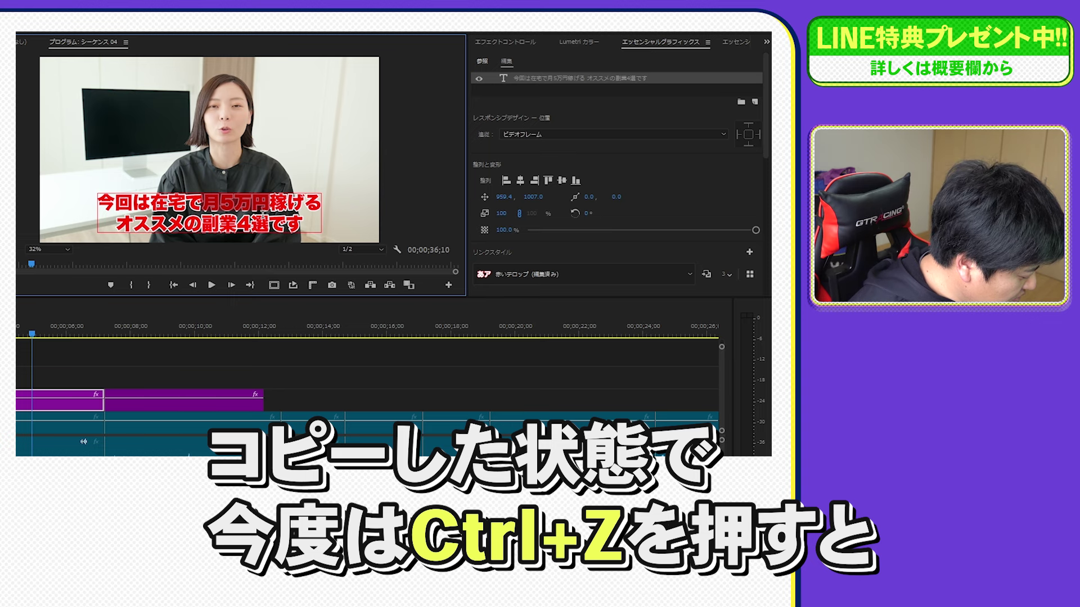
key(ctrl+z)
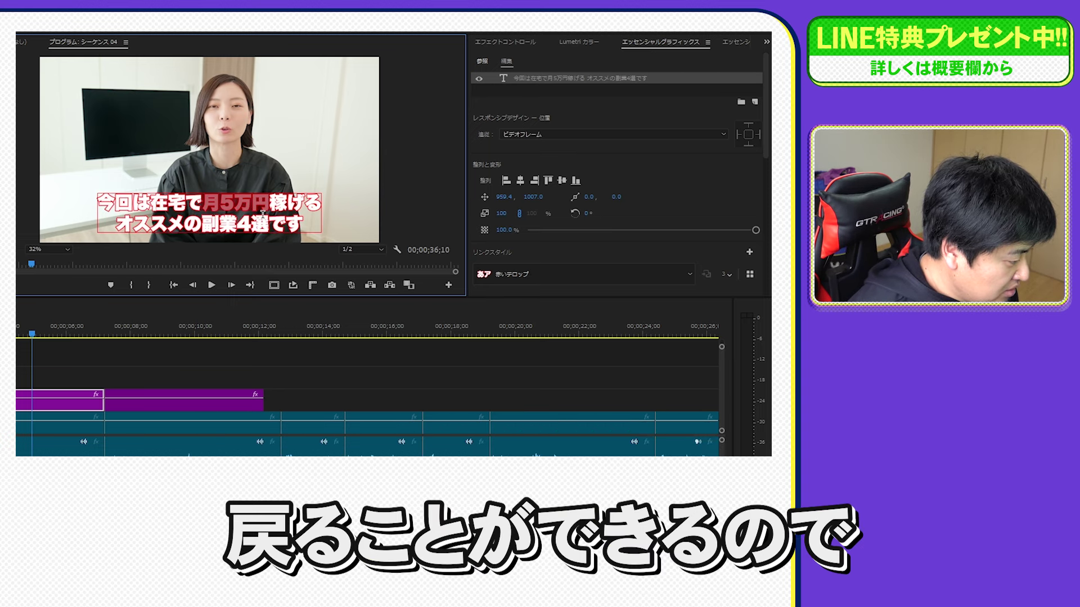
click(130, 363)
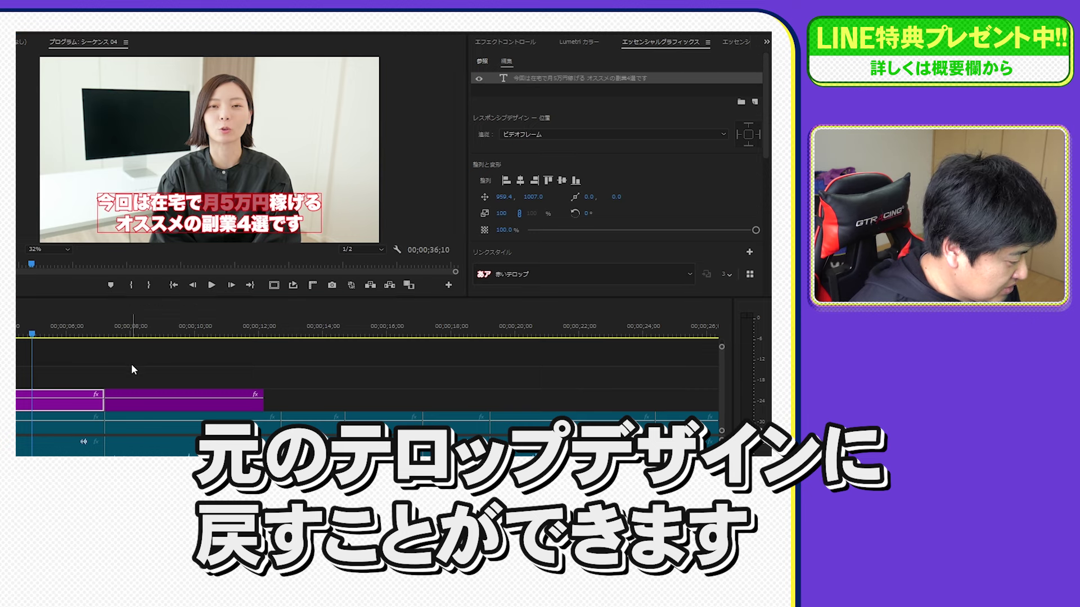
click(208, 213)
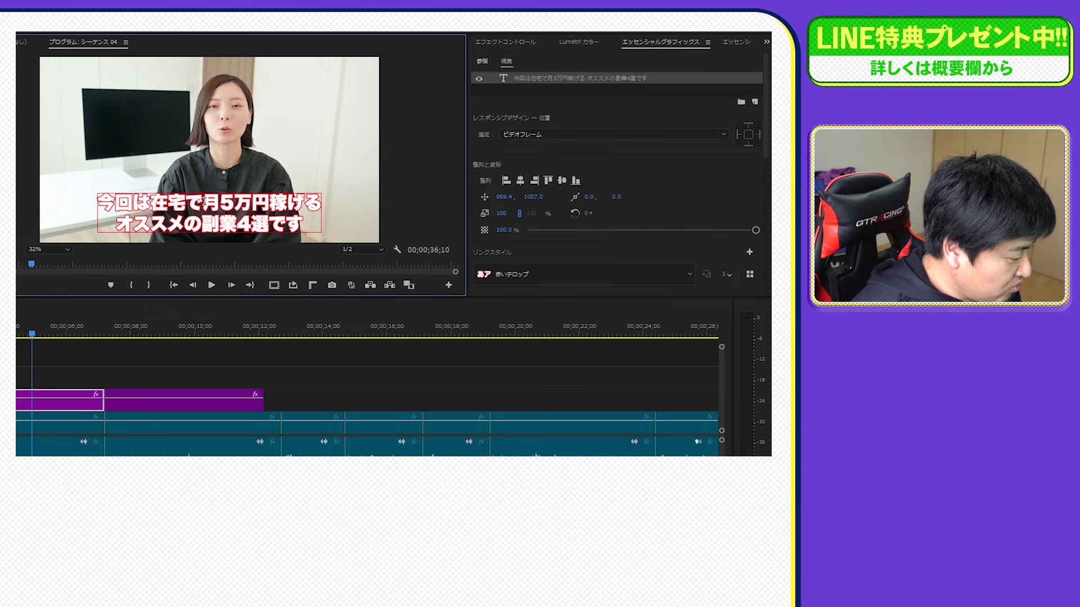
drag(203, 204, 269, 204)
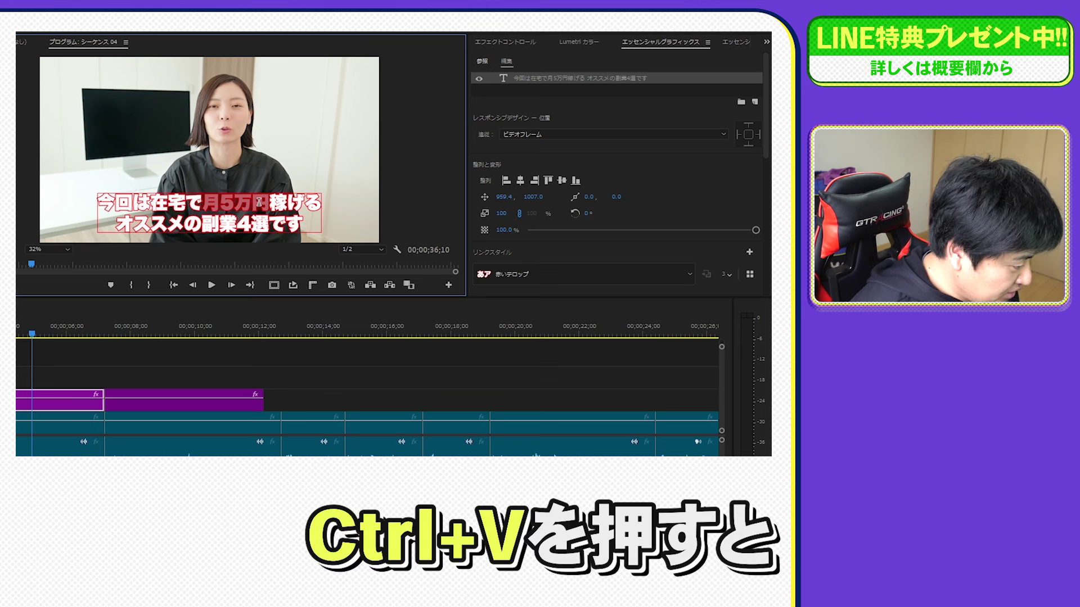
key(ctrl+v)
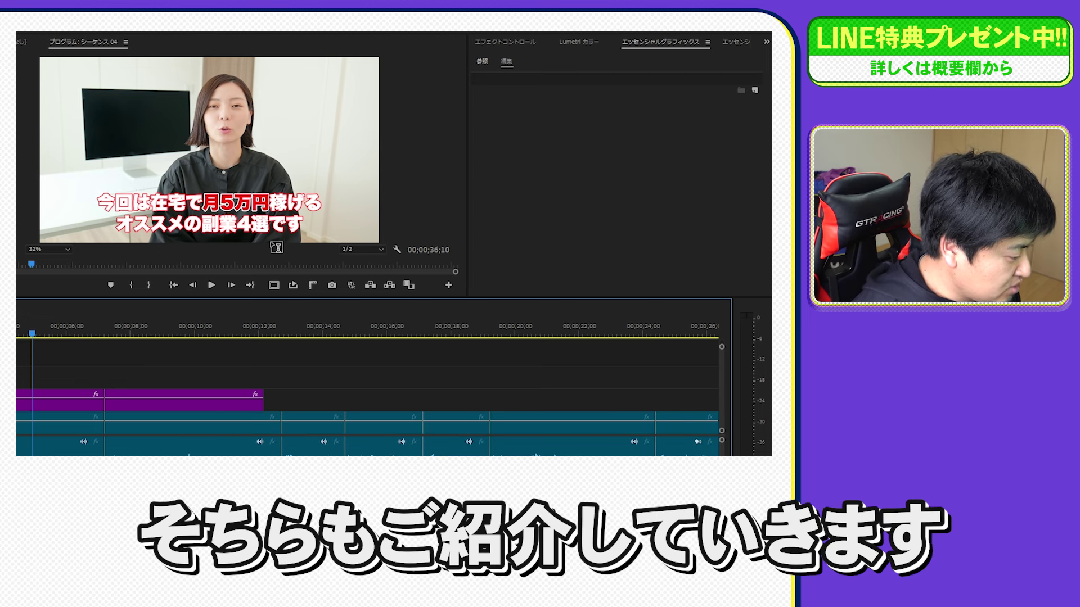
Add a second stroke to the もし今の給料よりも毎月5万円 caption and colour it fff600
click(189, 332)
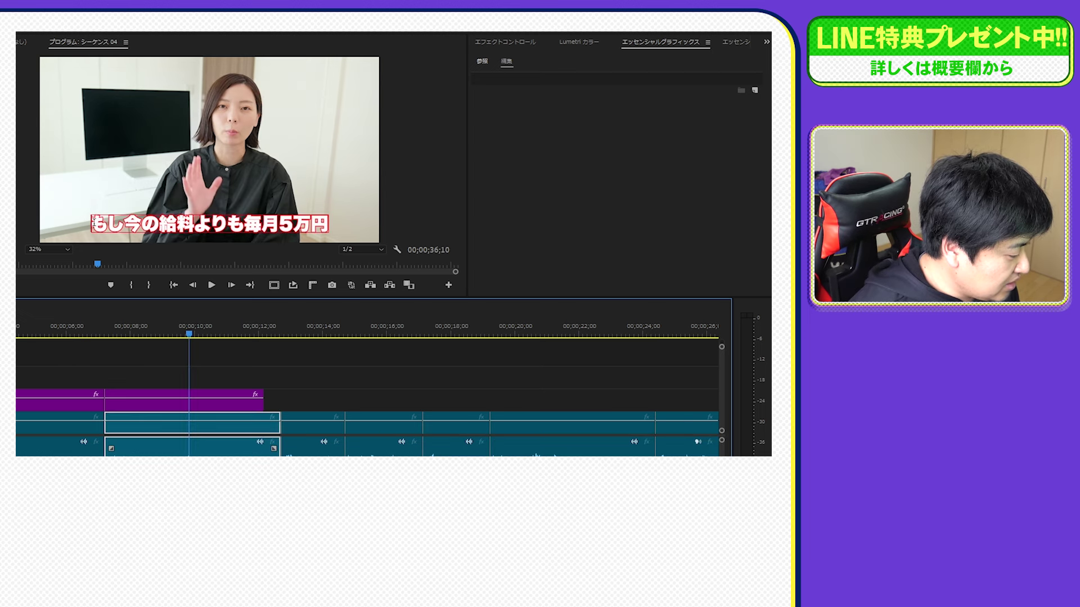
click(208, 224)
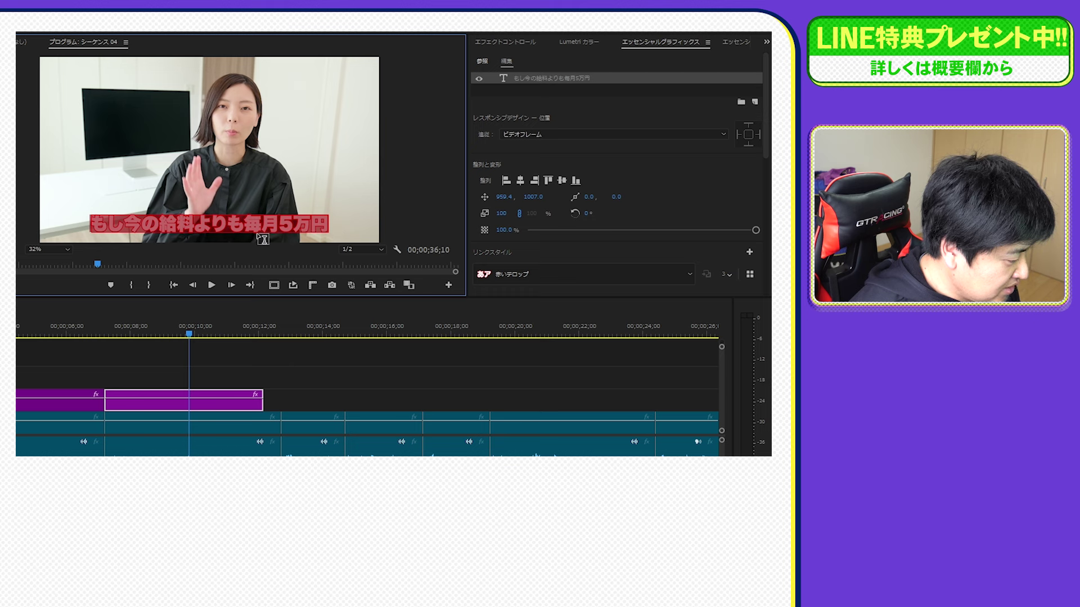
scroll(762, 148, down, 1)
scroll(760, 148, down, 10)
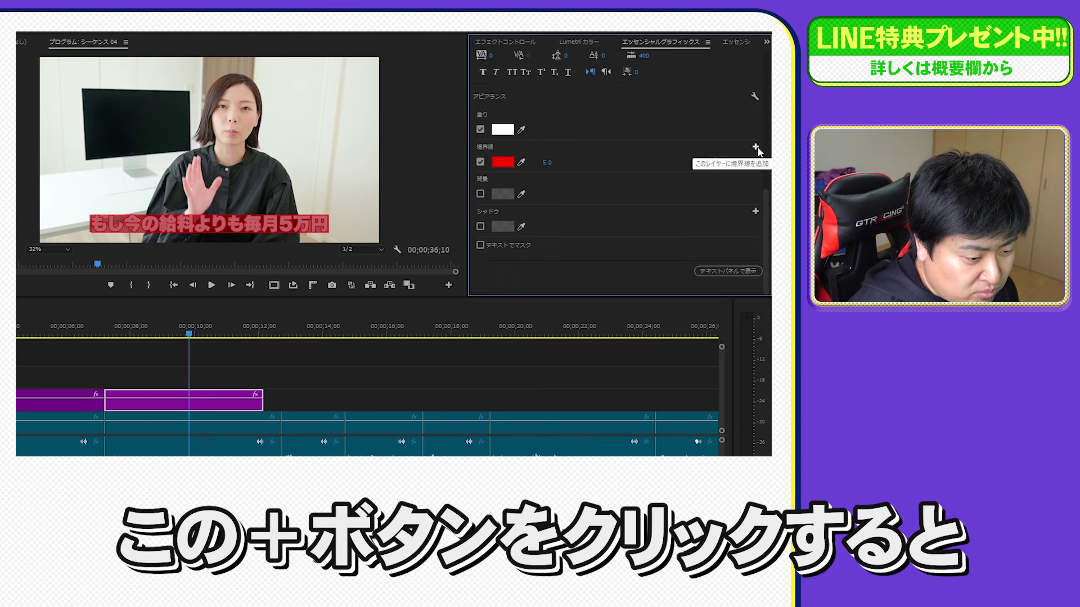
click(755, 146)
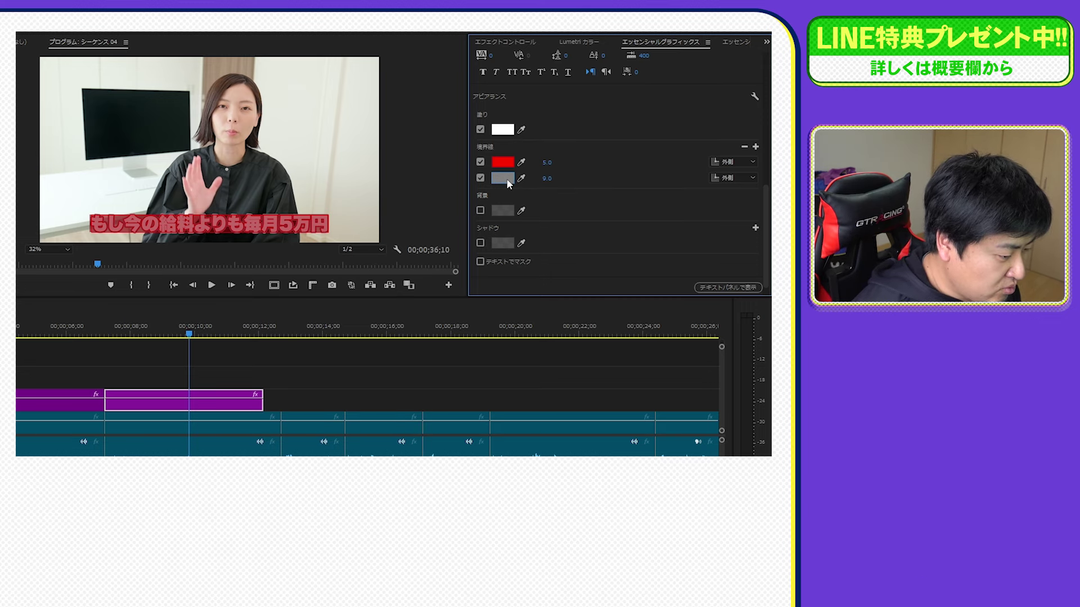
click(506, 178)
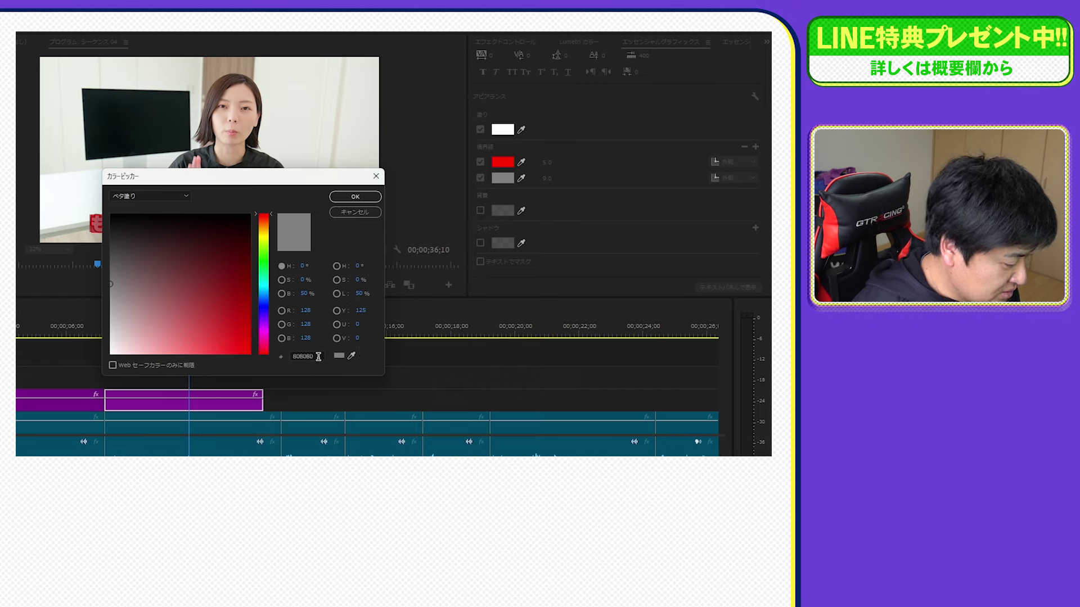
double_click(318, 356)
text(fff600)
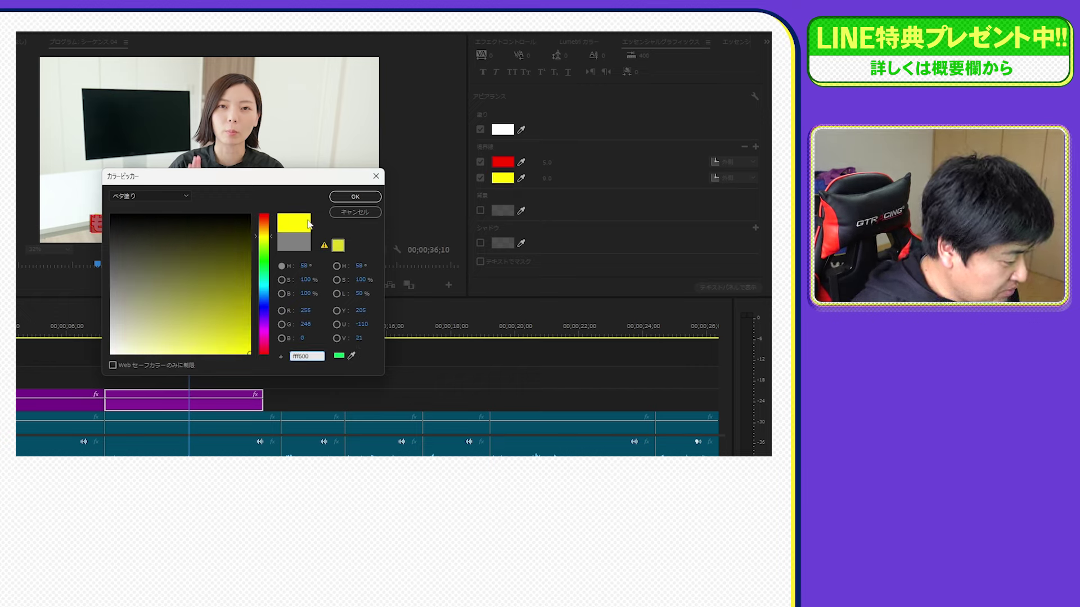
click(366, 197)
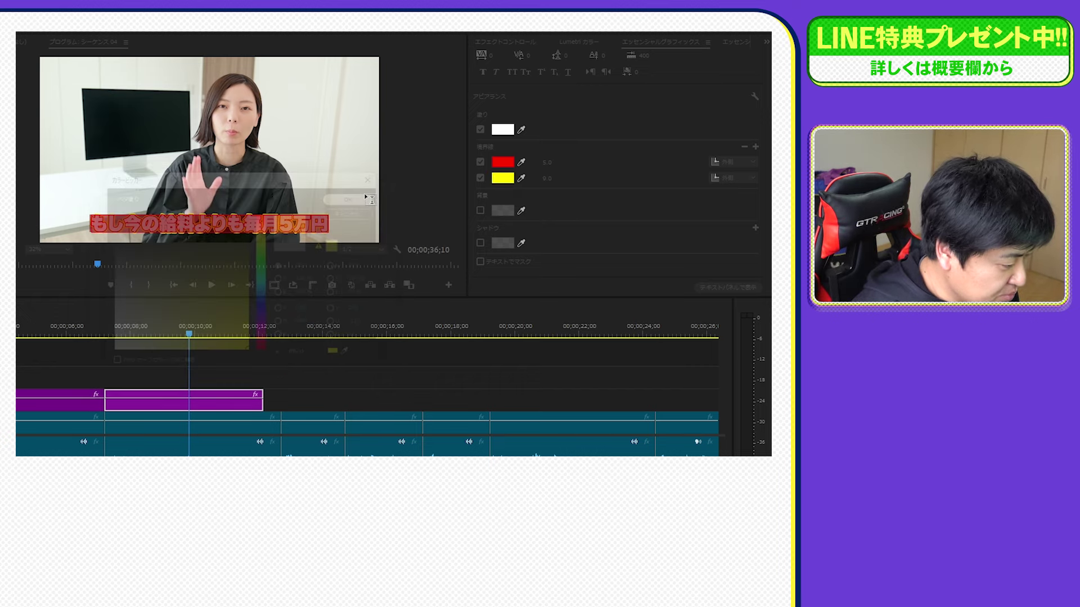
Set the yellow outline's position to inside the letters
scroll(768, 263, down, 1)
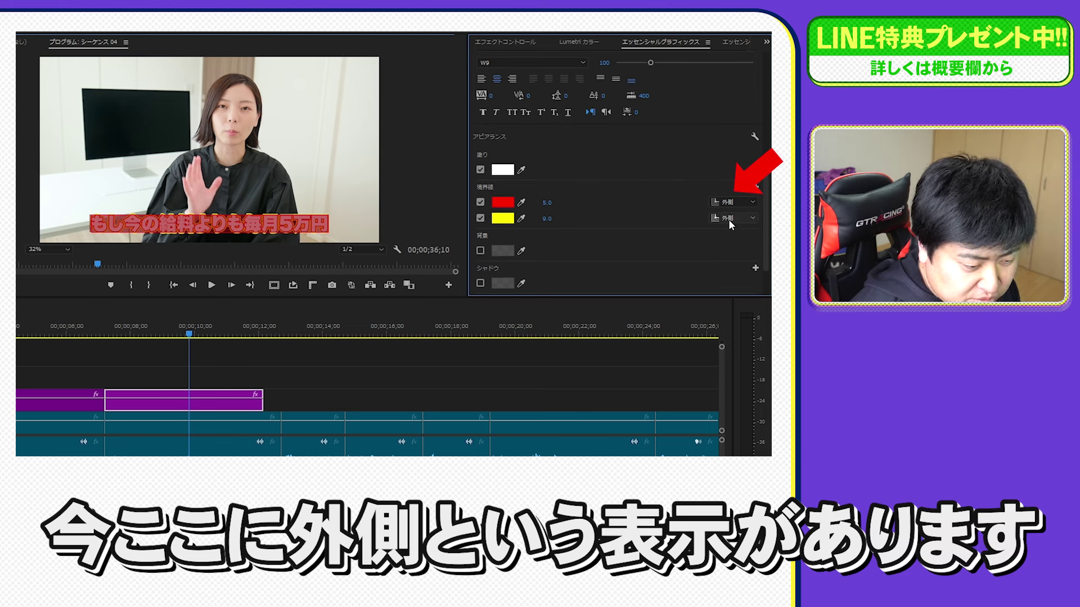
click(749, 219)
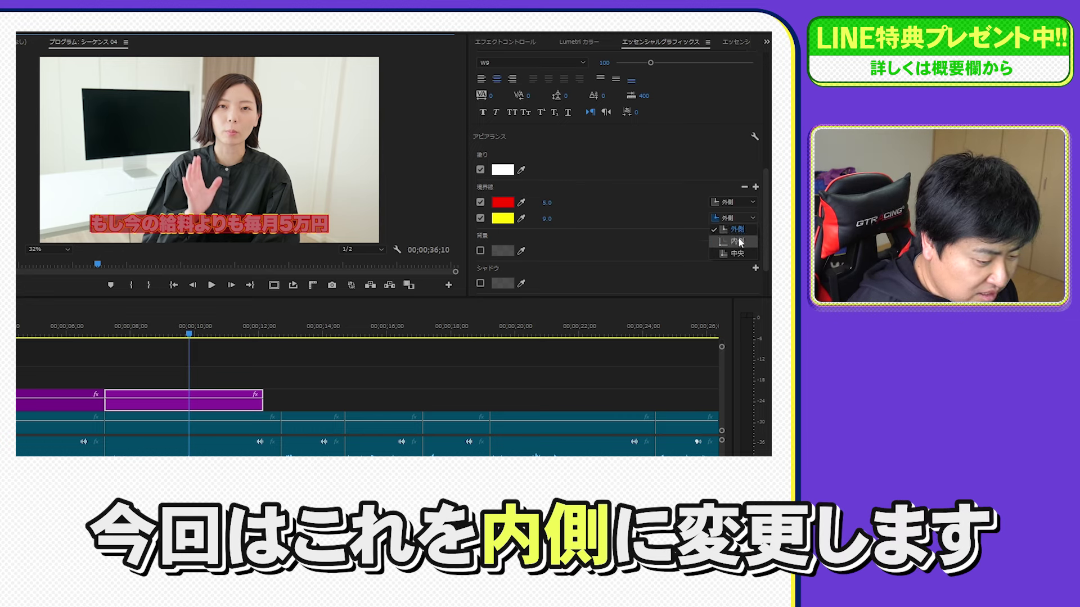
click(739, 241)
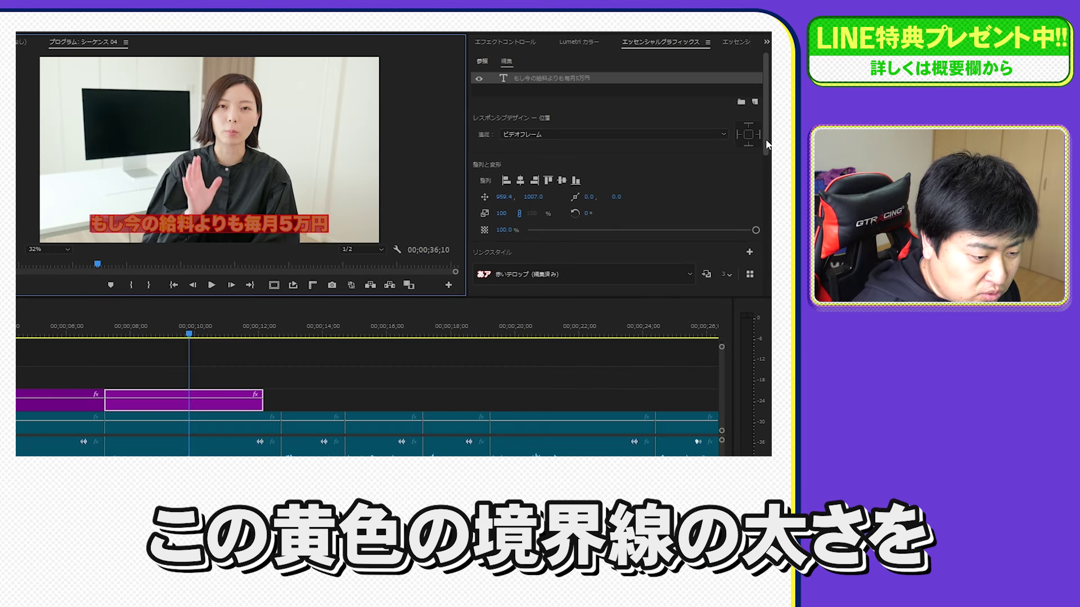
Set the yellow inner outline's width to 20
drag(762, 138, 757, 230)
click(554, 276)
text(20)
key(Return)
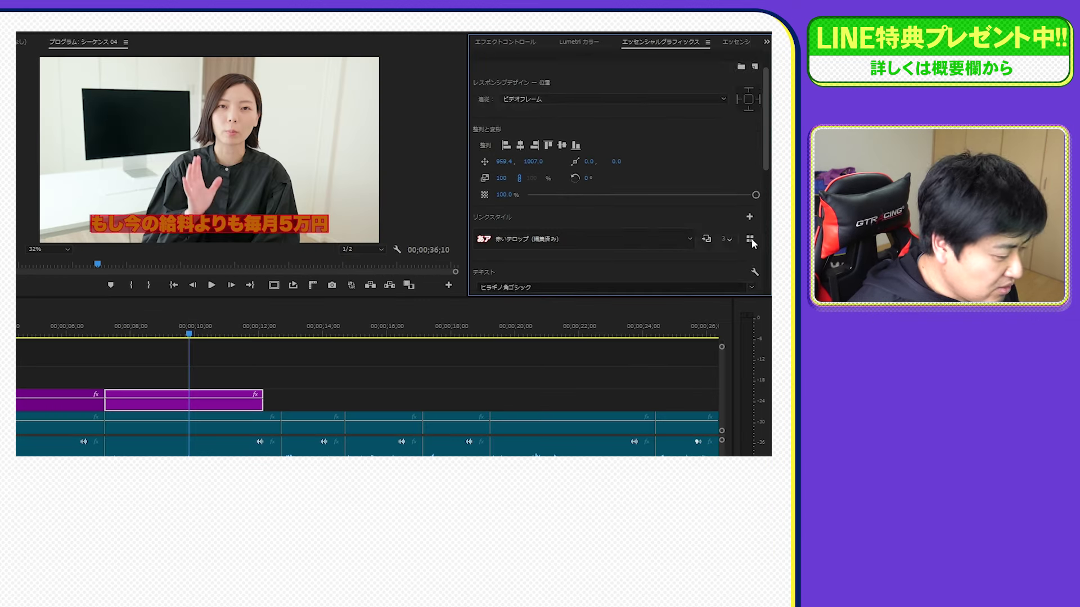
scroll(524, 214, down, 5)
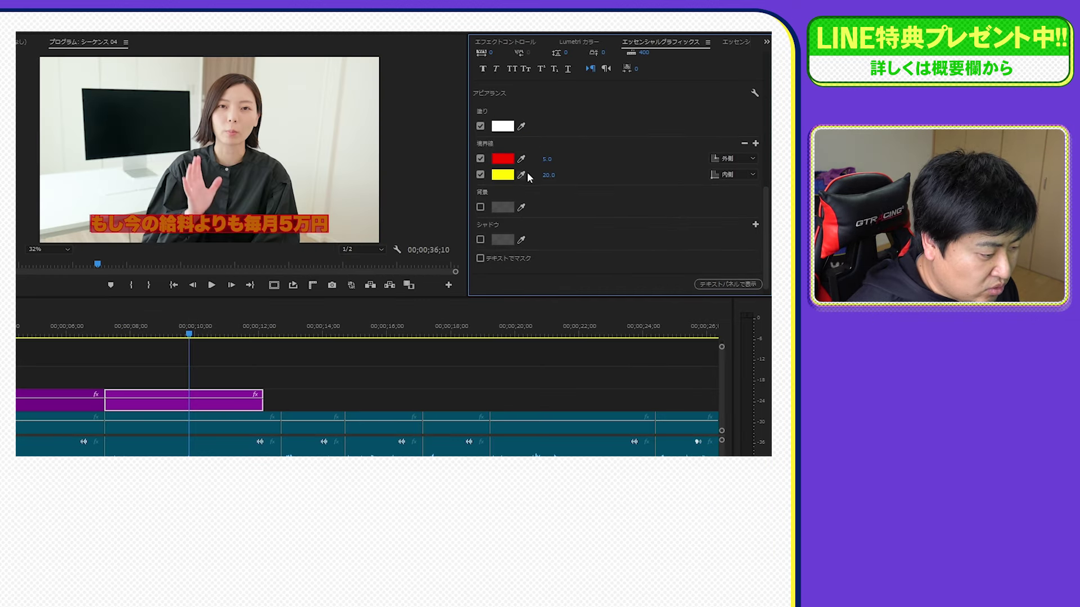
Turn off the caption's yellow stroke, then re-enable it only for the selected characters 毎月5万円
click(480, 174)
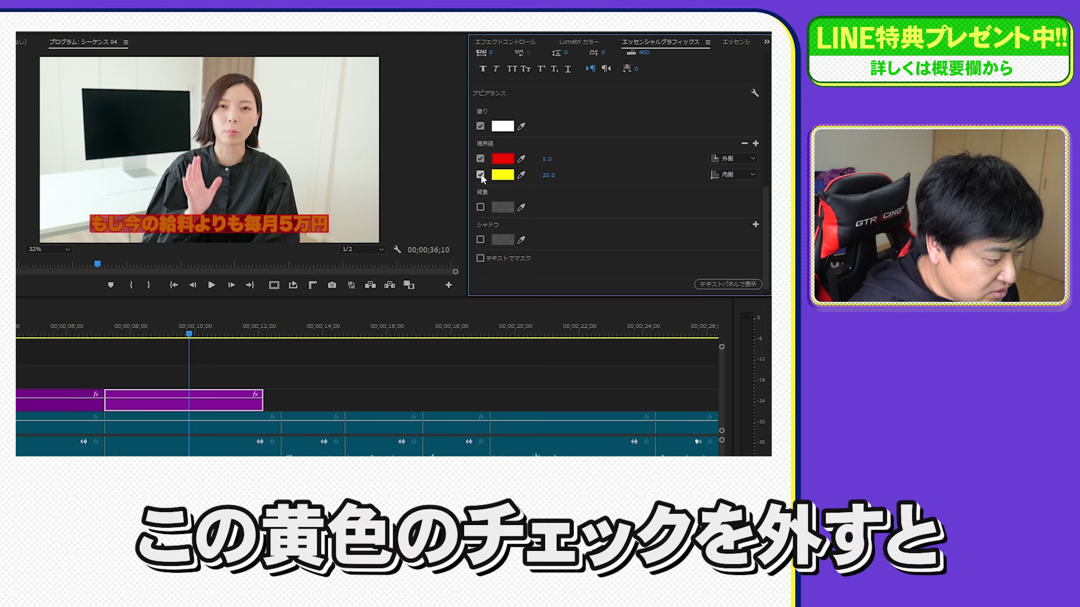
click(216, 344)
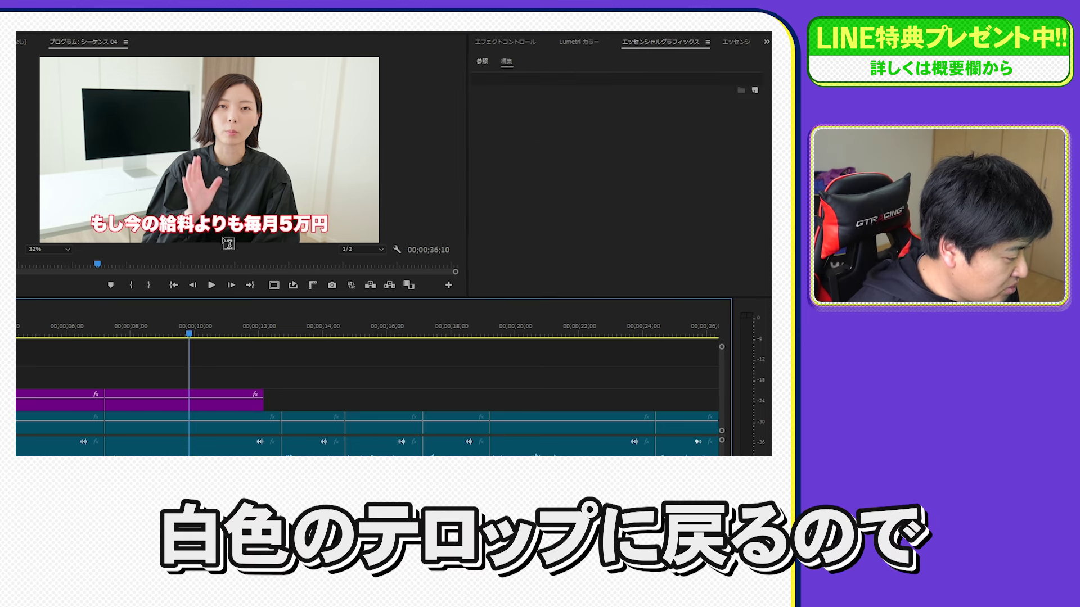
click(209, 224)
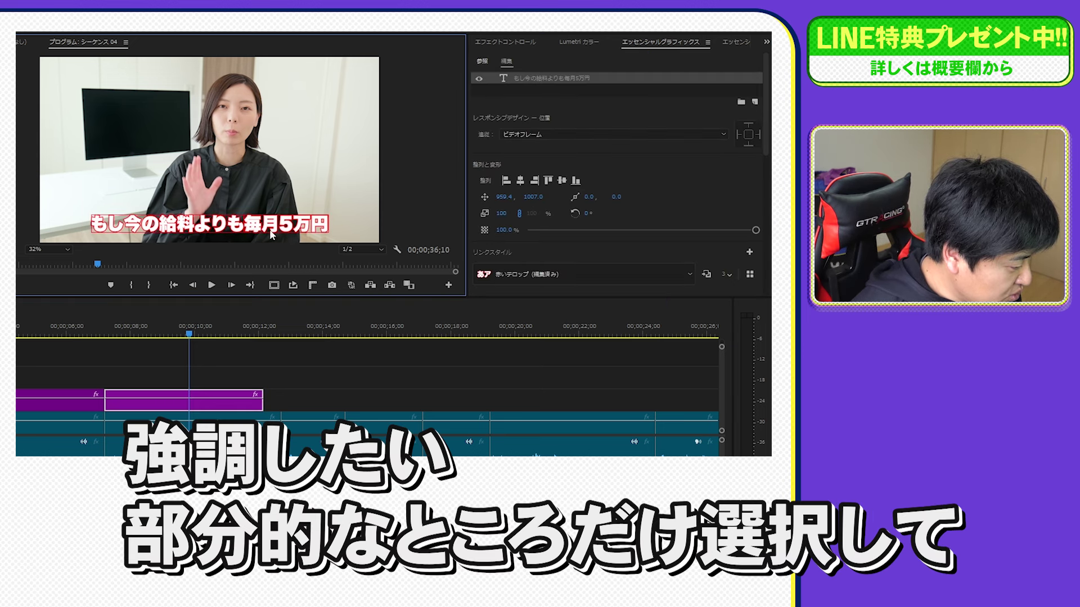
drag(271, 234, 349, 236)
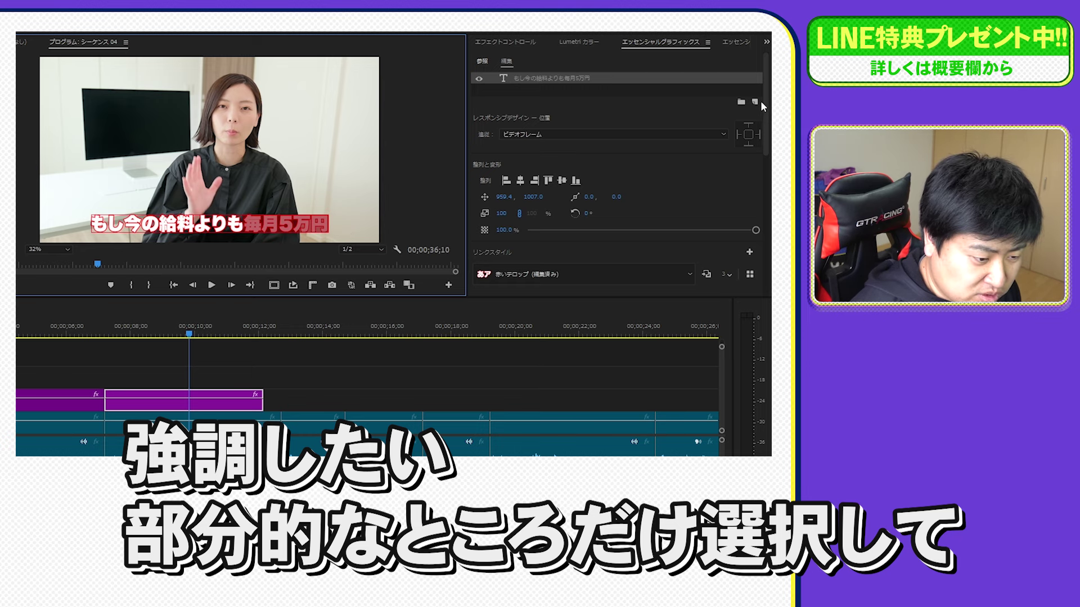
drag(762, 103, 764, 247)
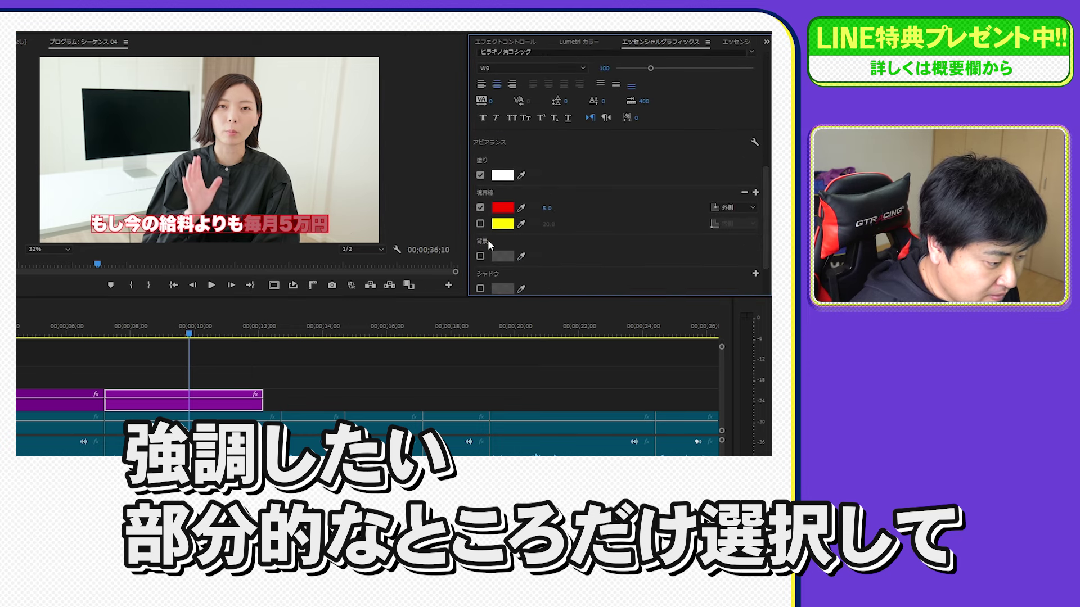
click(220, 387)
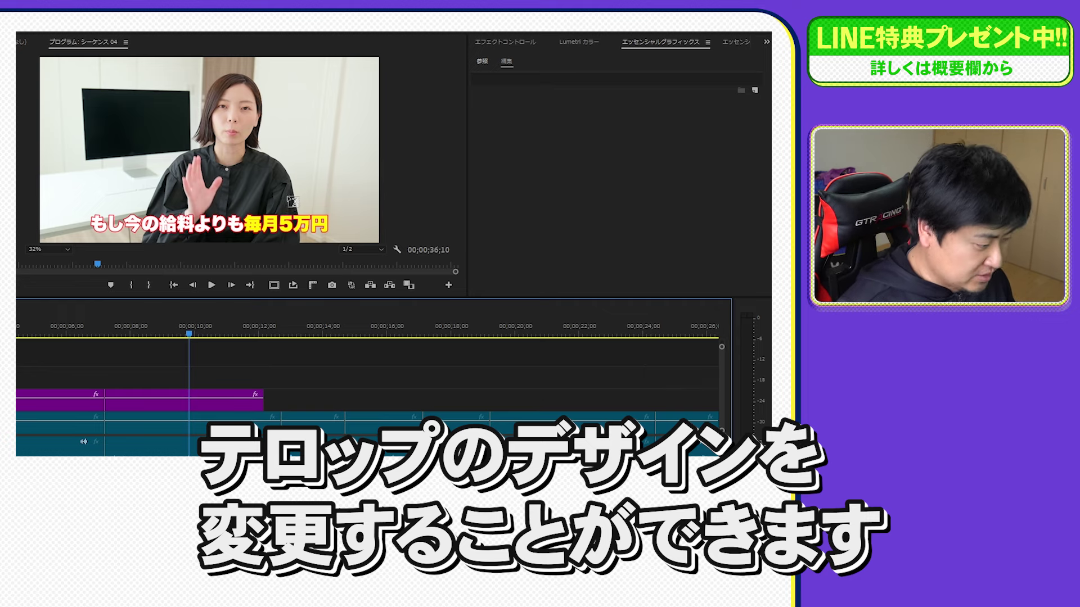
click(162, 407)
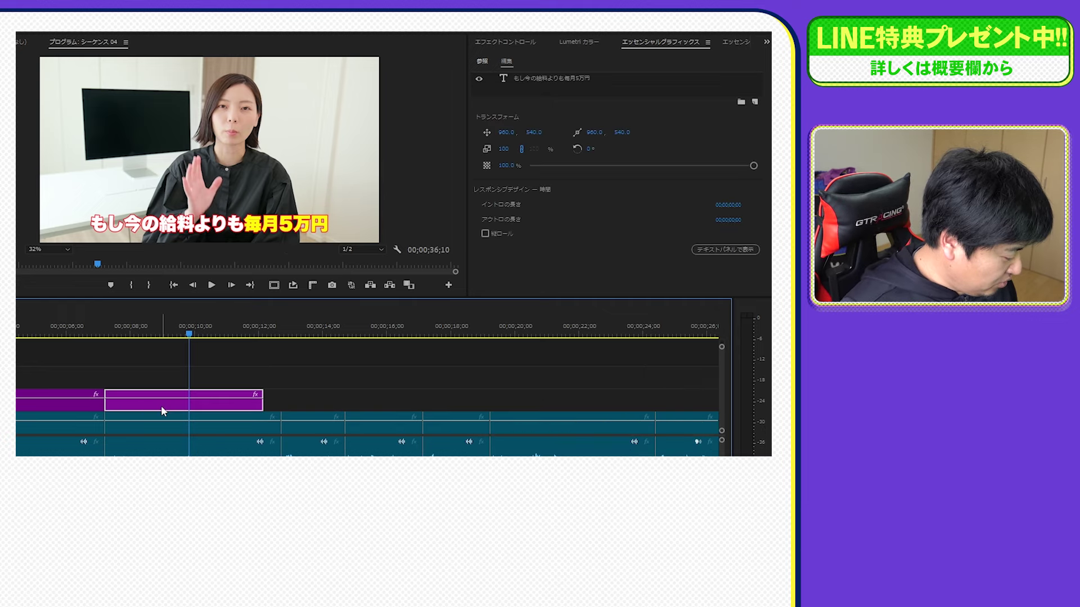
Duplicate the caption clip later in the timeline and retype its text as 将来のために貯金をしたい
mouse_move(161, 406)
mouse_down()
mouse_move(317, 389)
mouse_move(337, 406)
mouse_up()
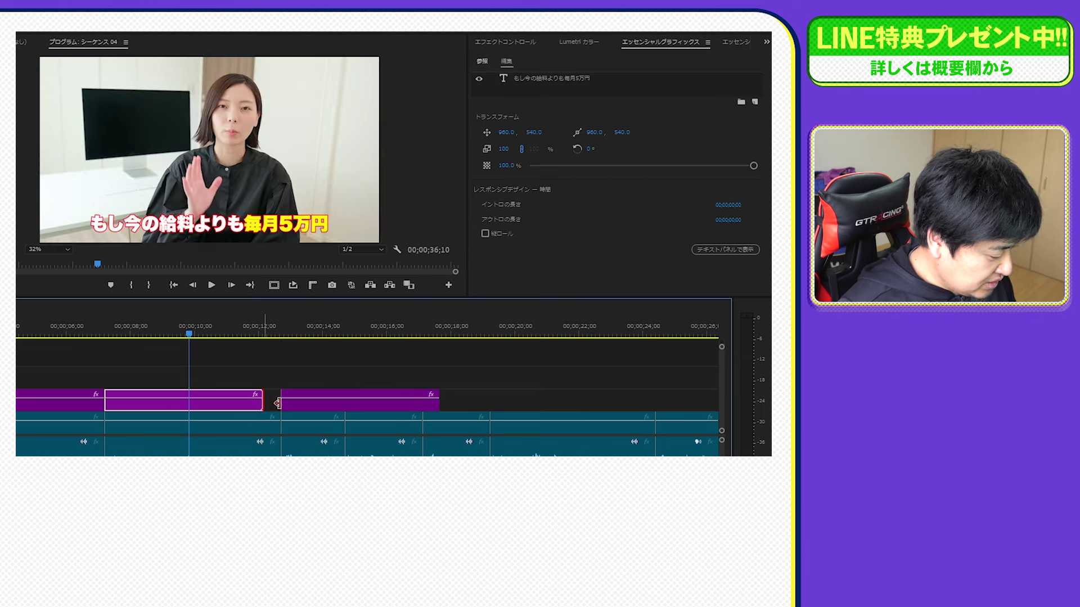
click(335, 318)
click(352, 397)
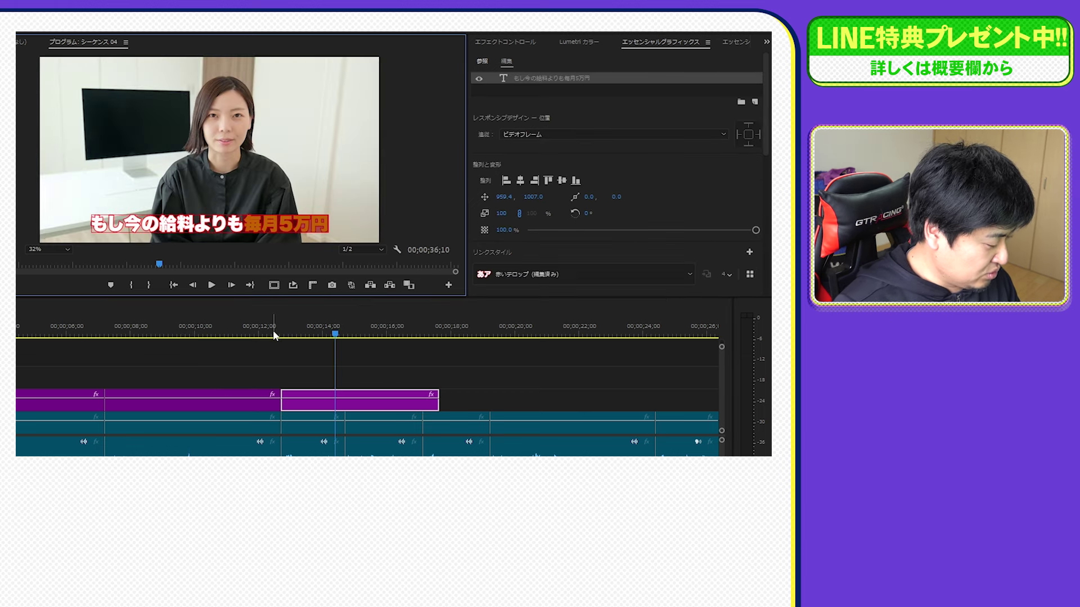
drag(328, 224, 90, 220)
text(syourainota)
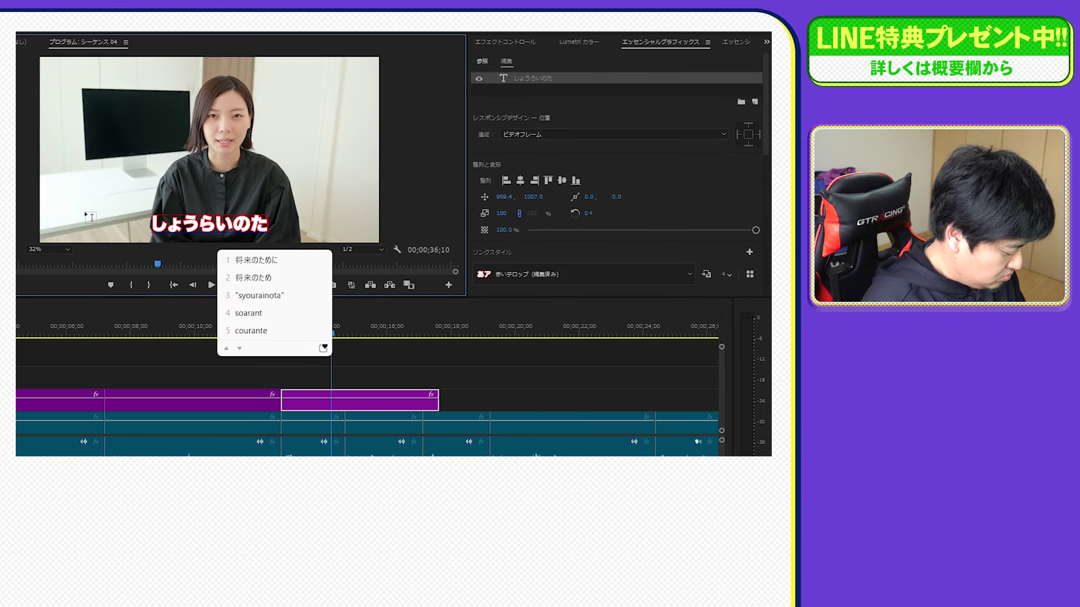
text(menityokinwositai)
key(space)
key(Return)
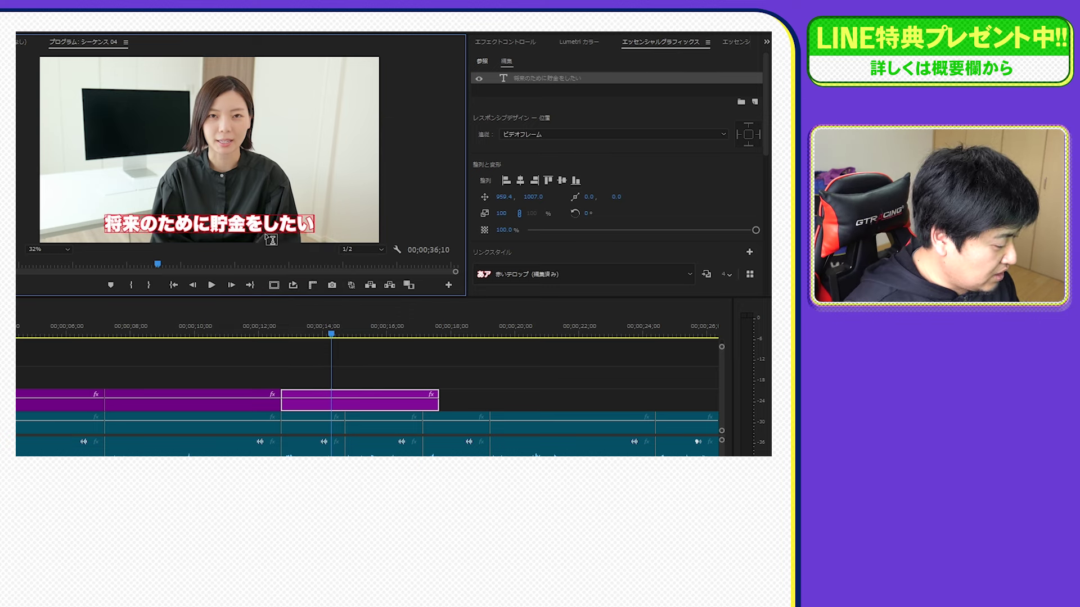
Highlight just the word 貯金 with the yellow stroke
drag(209, 224, 248, 231)
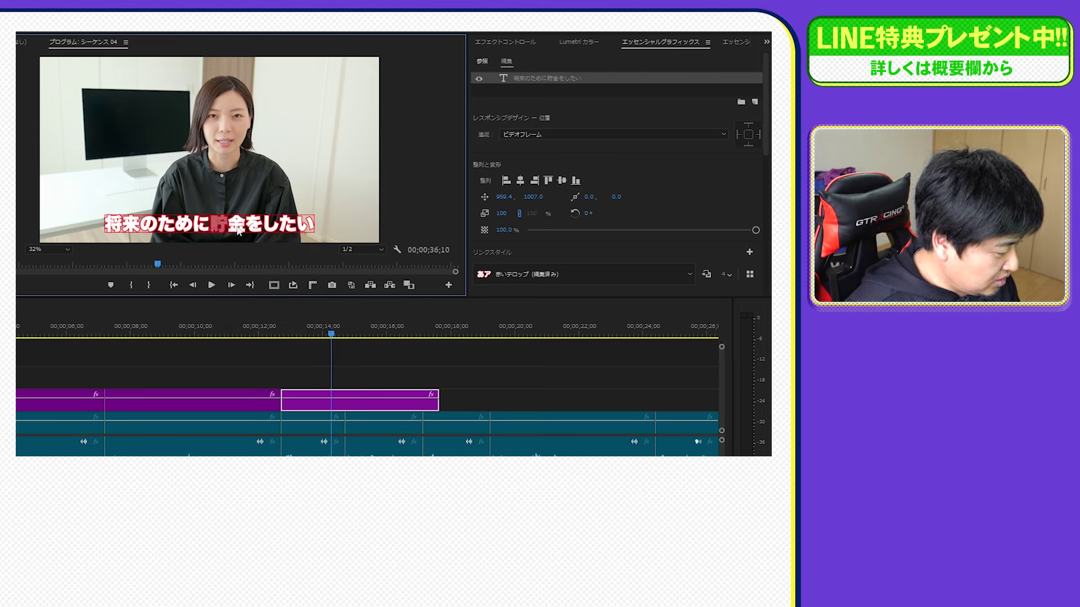
scroll(563, 197, down, 5)
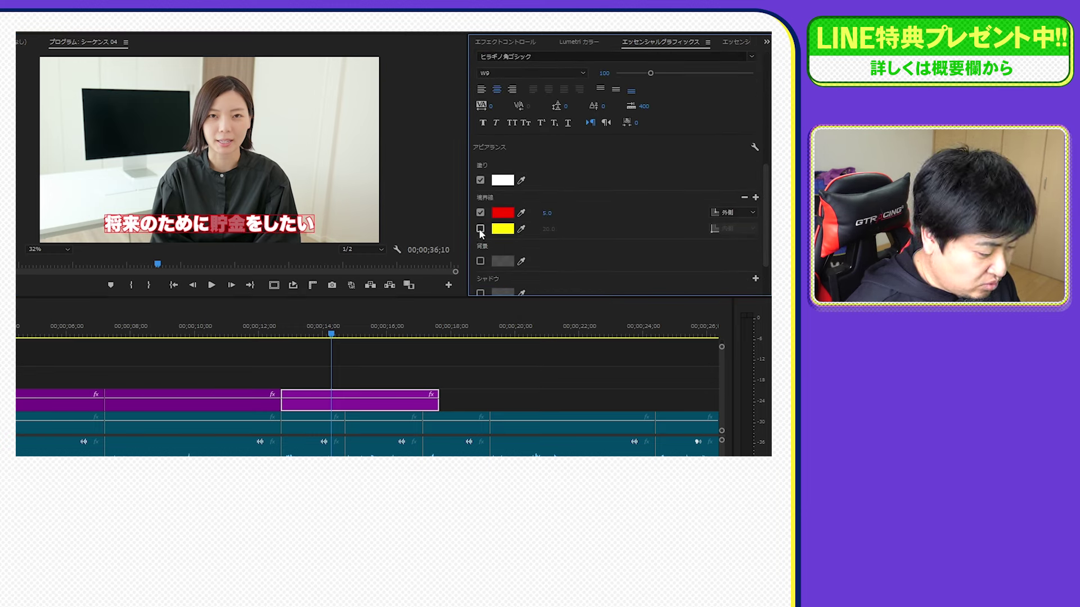
click(480, 228)
click(332, 379)
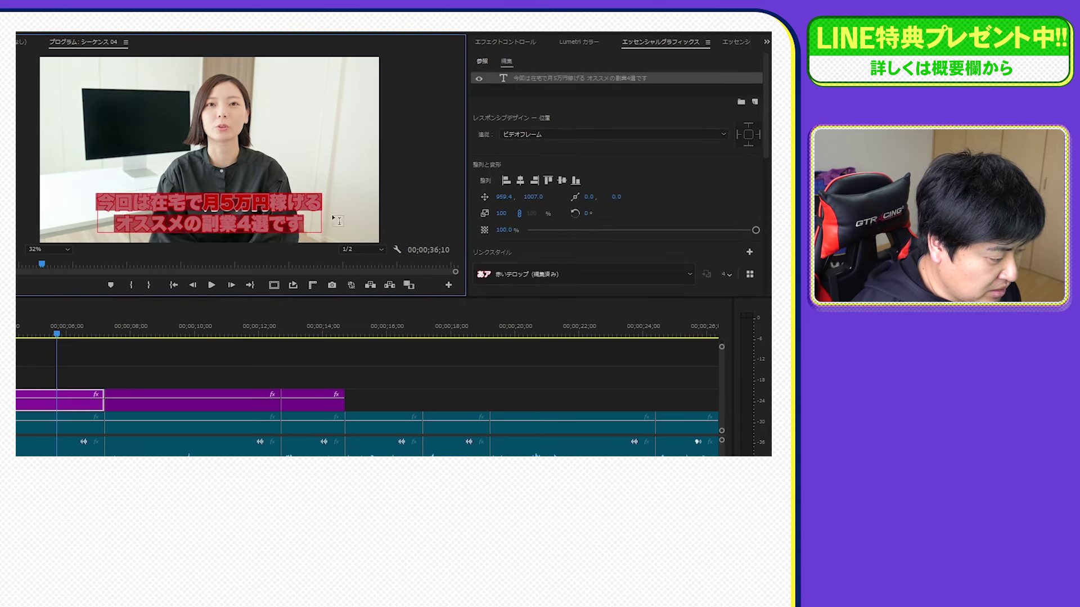
Confirm the red fill colour for the caption text
scroll(724, 163, down, 8)
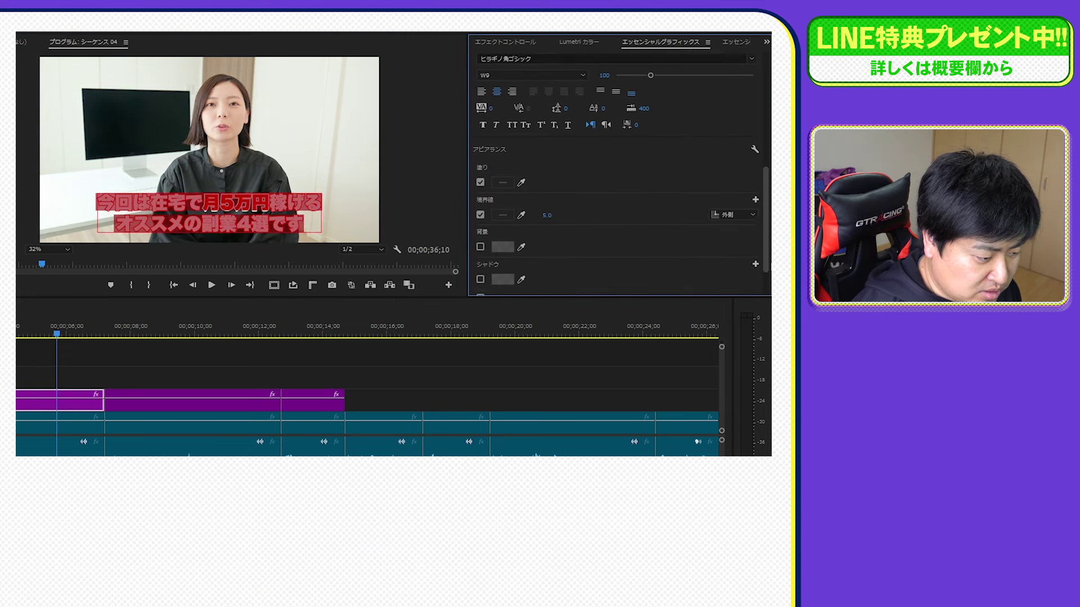
click(501, 179)
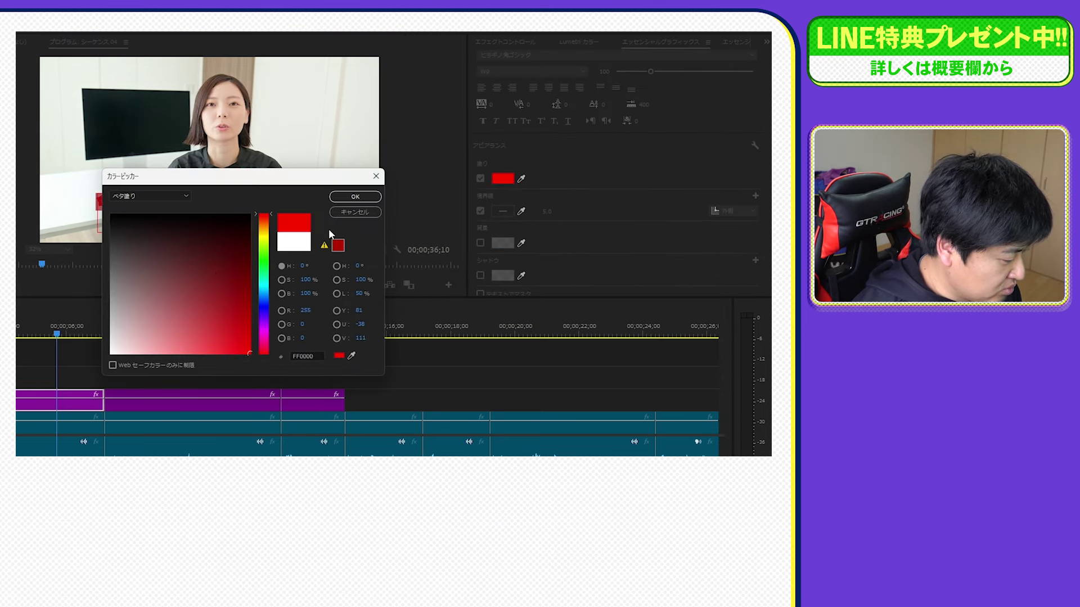
click(355, 196)
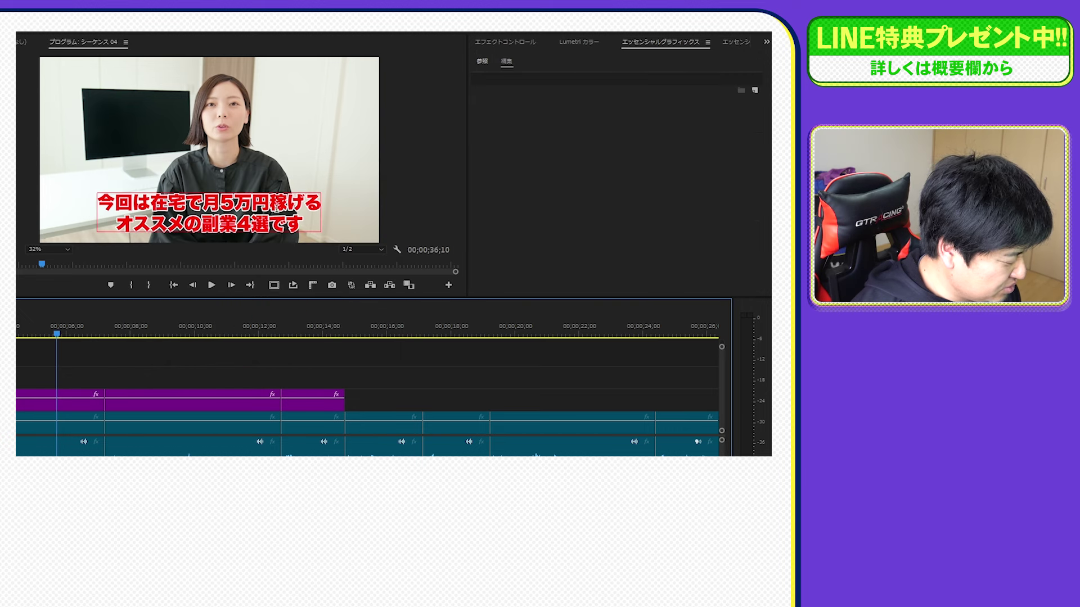
Create a new text style from the caption named 赤いテロップ2
click(205, 209)
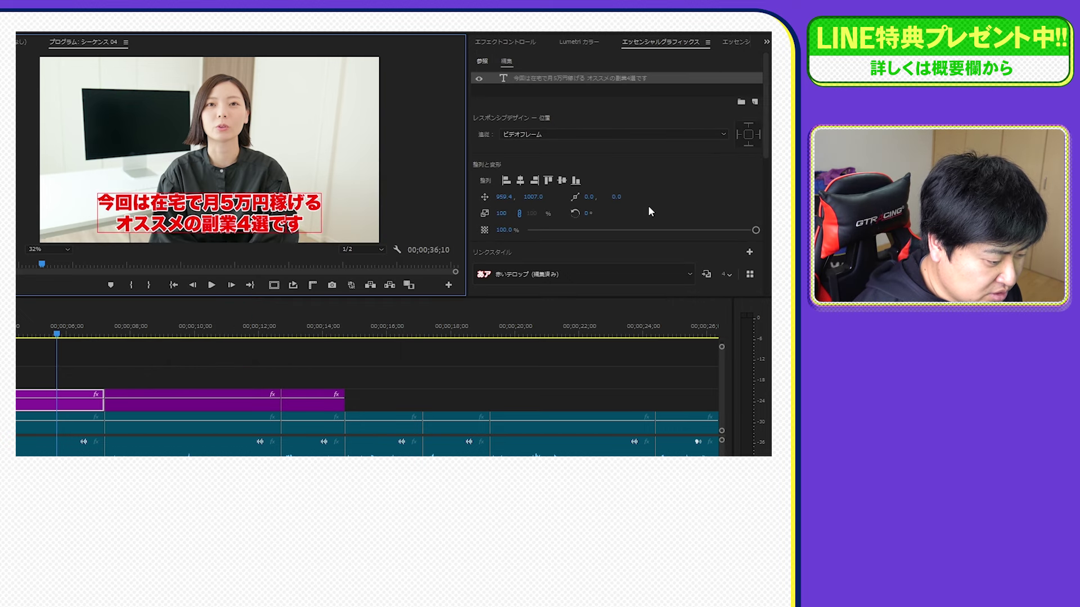
scroll(650, 211, down, 1)
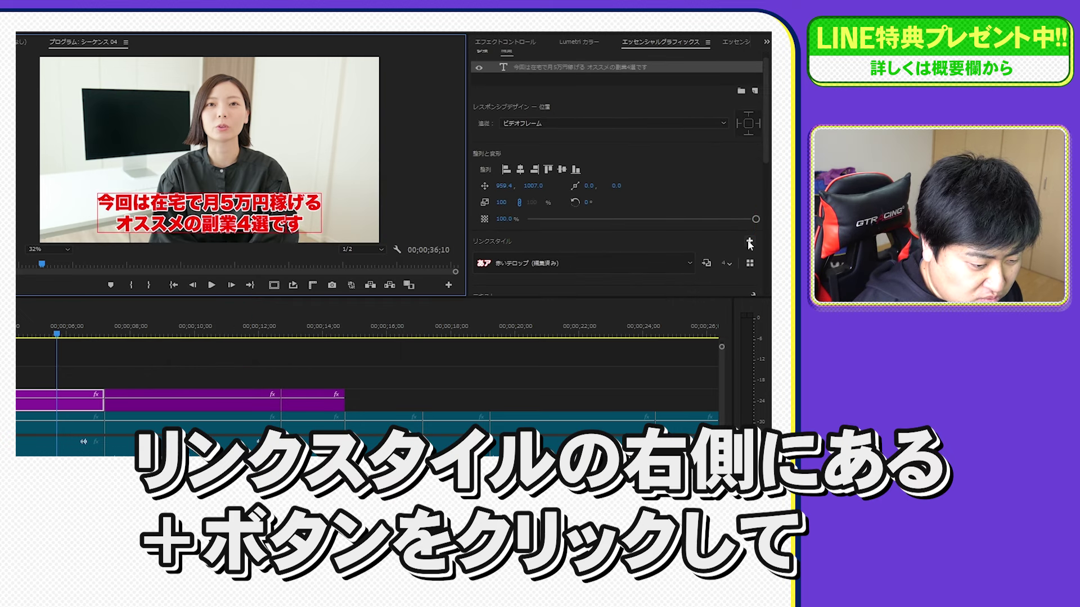
click(750, 243)
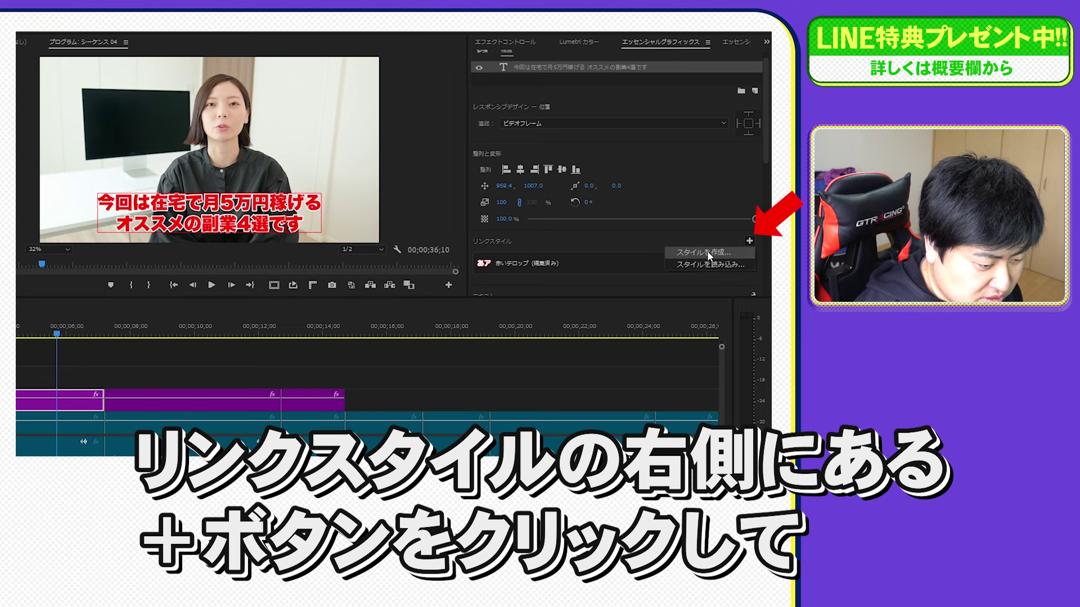
click(707, 252)
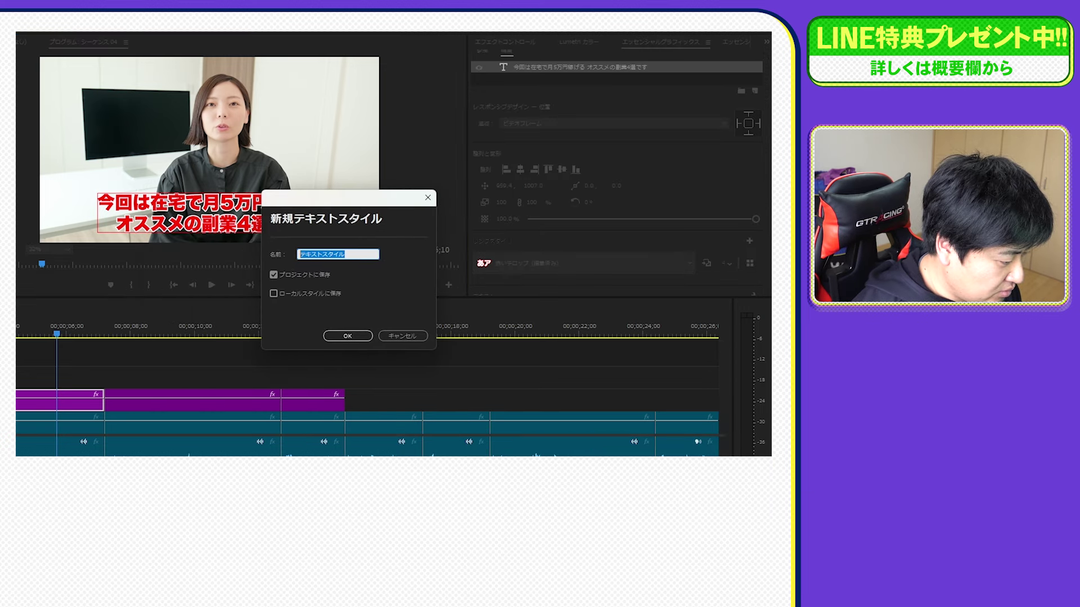
text(赤)
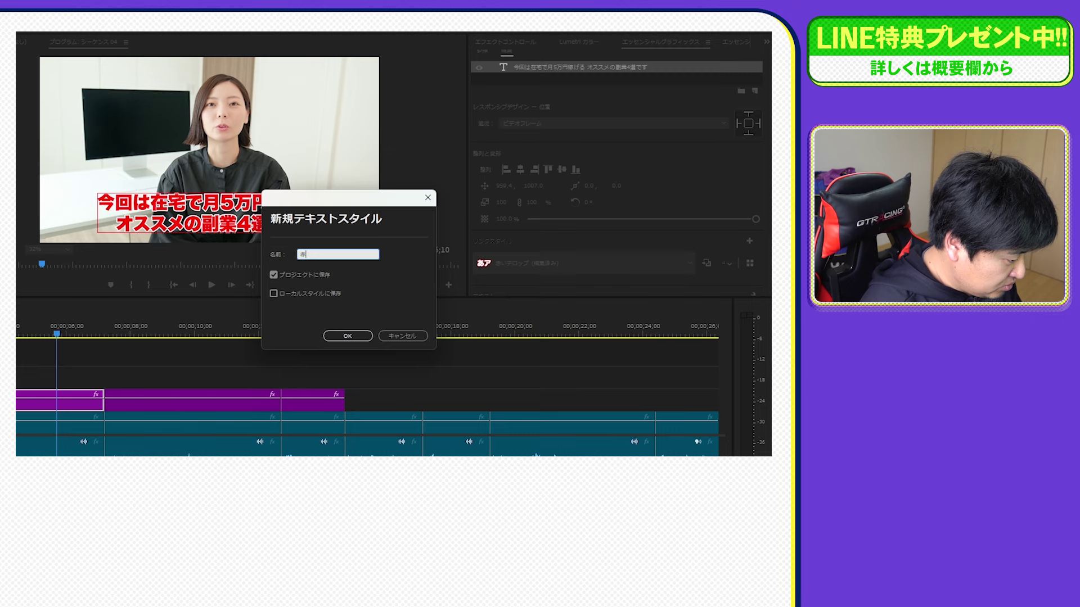
text(井いてろp)
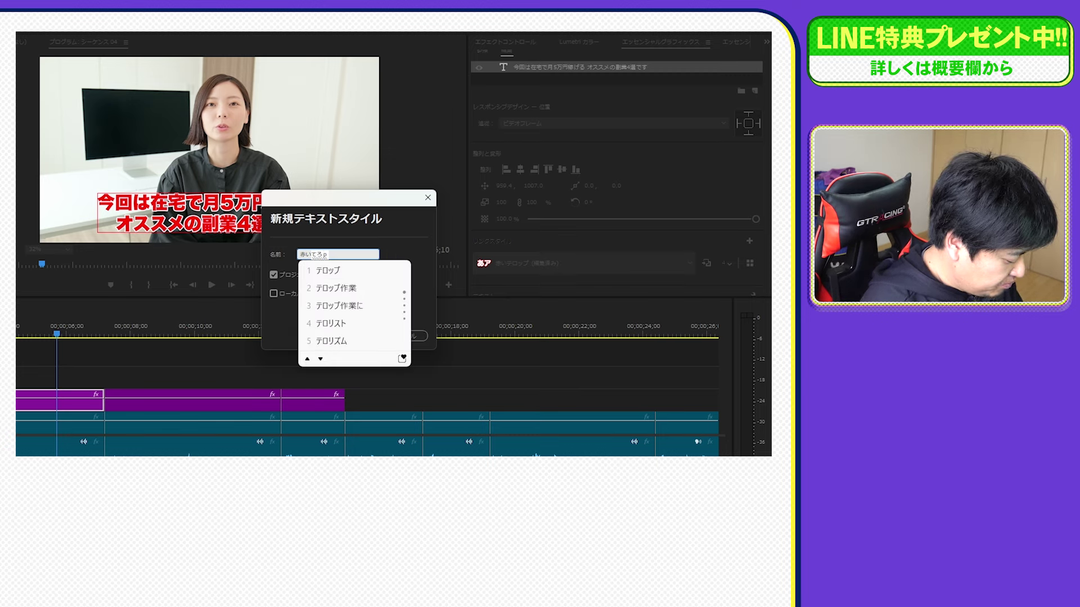
text(u)
key(Return)
text(2)
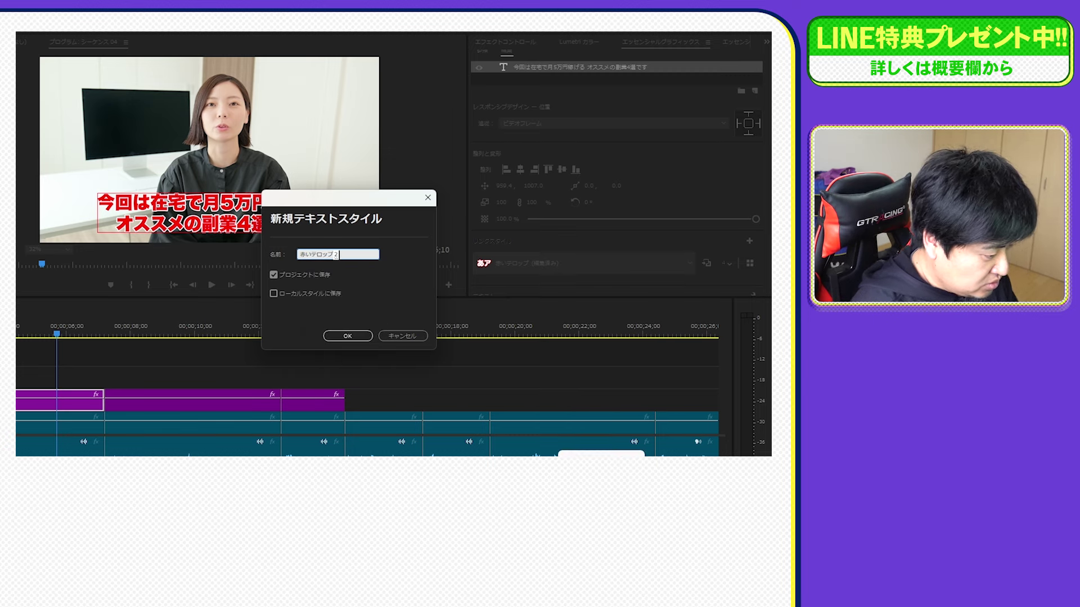
click(354, 338)
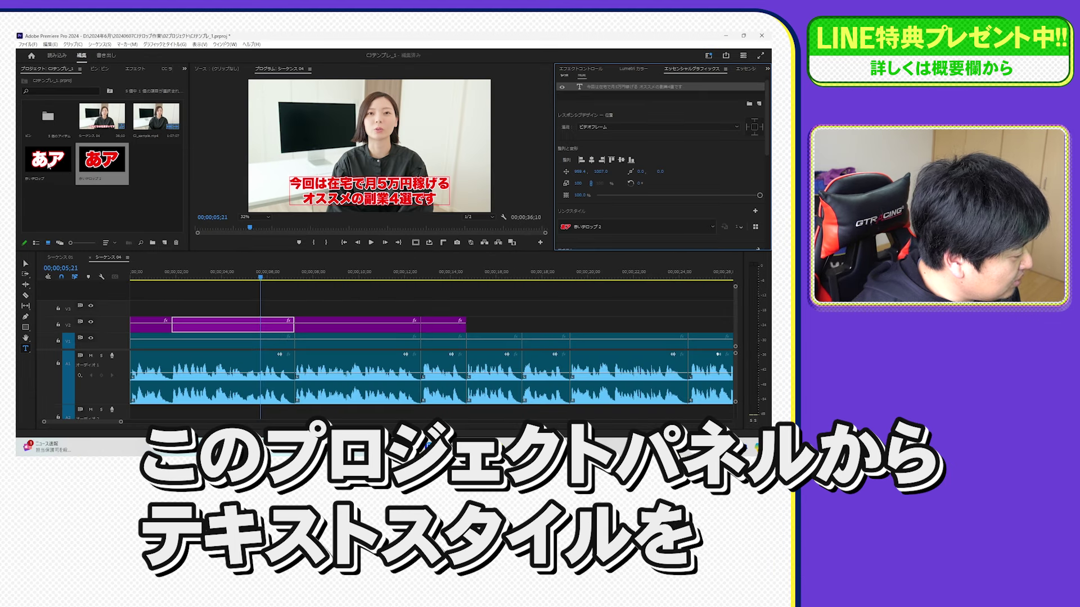
Drag the original 赤いテロップ style onto the caption, then try it on the selected words 月5万円
click(49, 165)
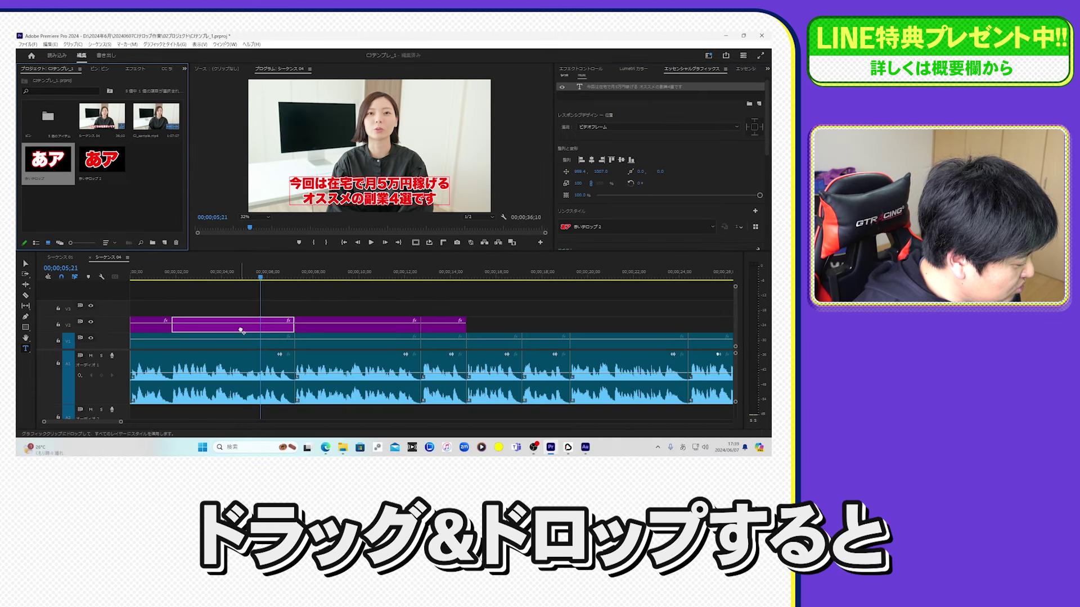
drag(48, 163, 389, 178)
click(101, 163)
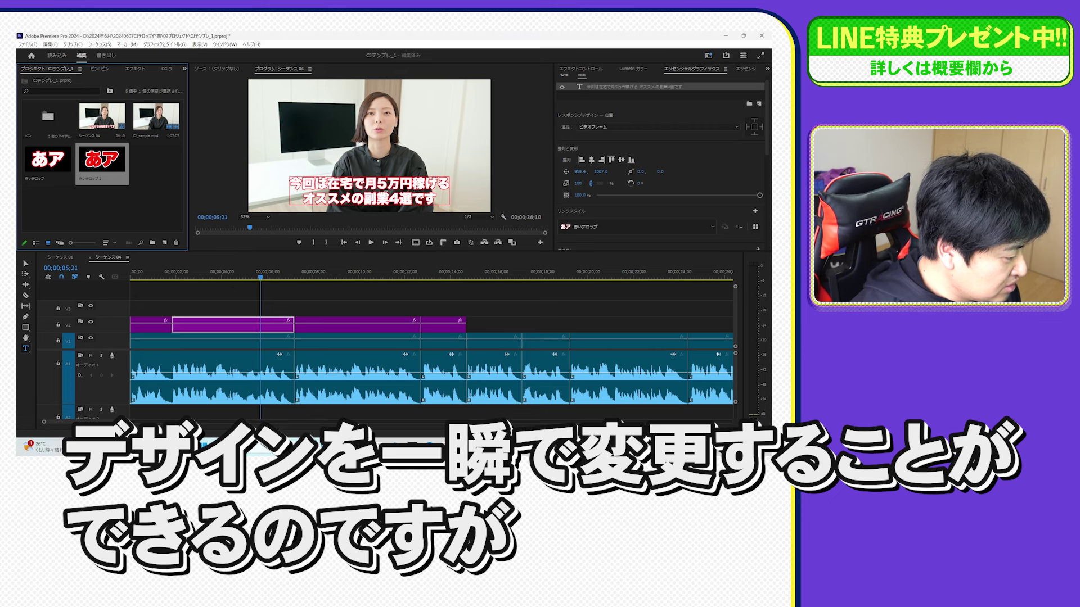
drag(364, 184, 413, 184)
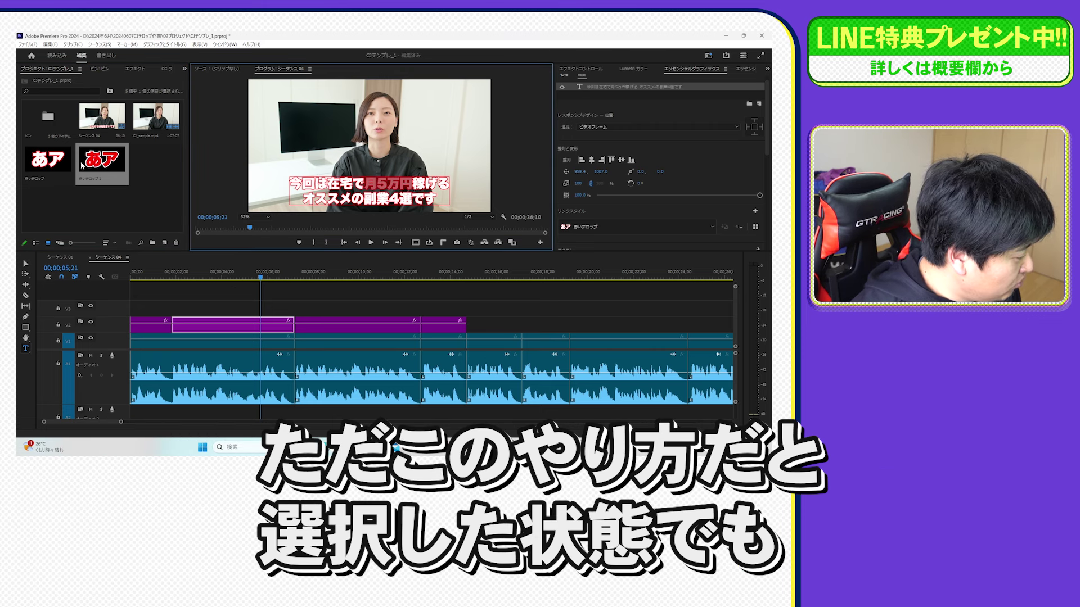
click(243, 322)
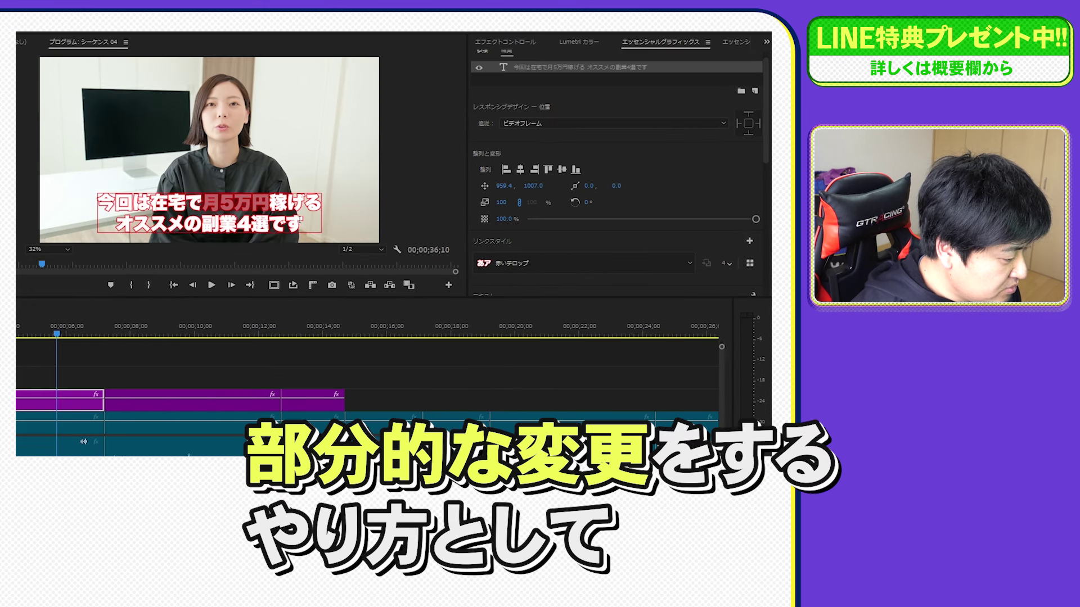
click(441, 194)
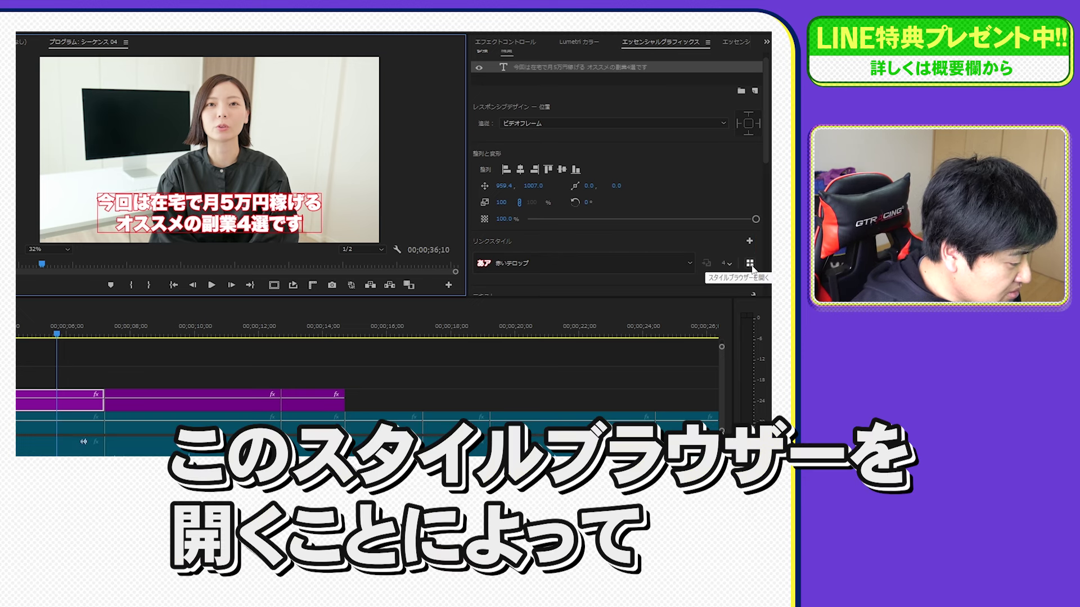
In the Style Browser, try the saved styles on the whole caption, ending with 赤いテロップ2
click(751, 264)
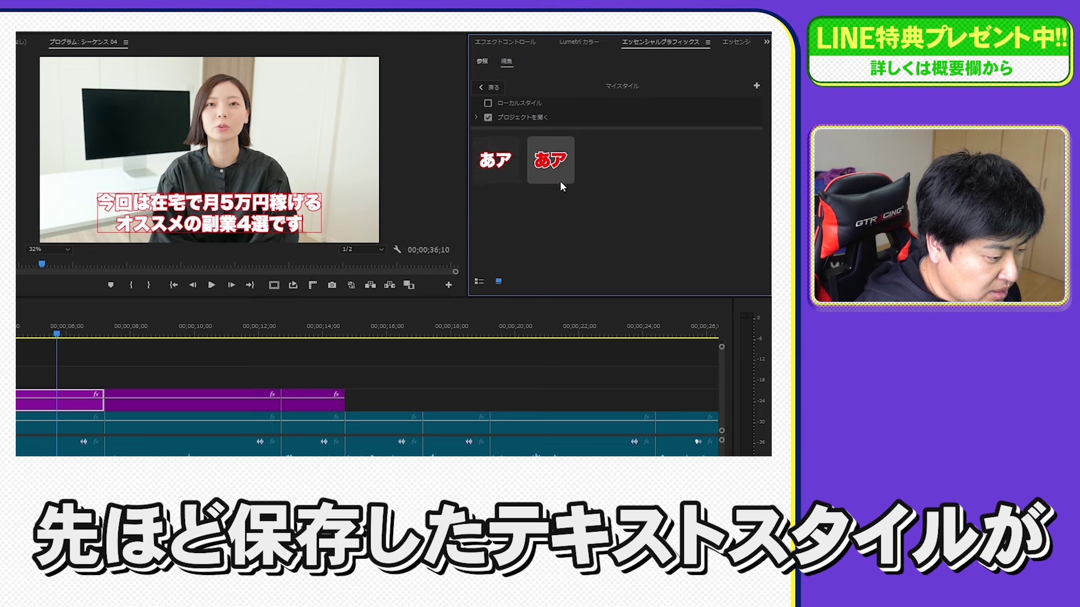
drag(304, 225, 96, 203)
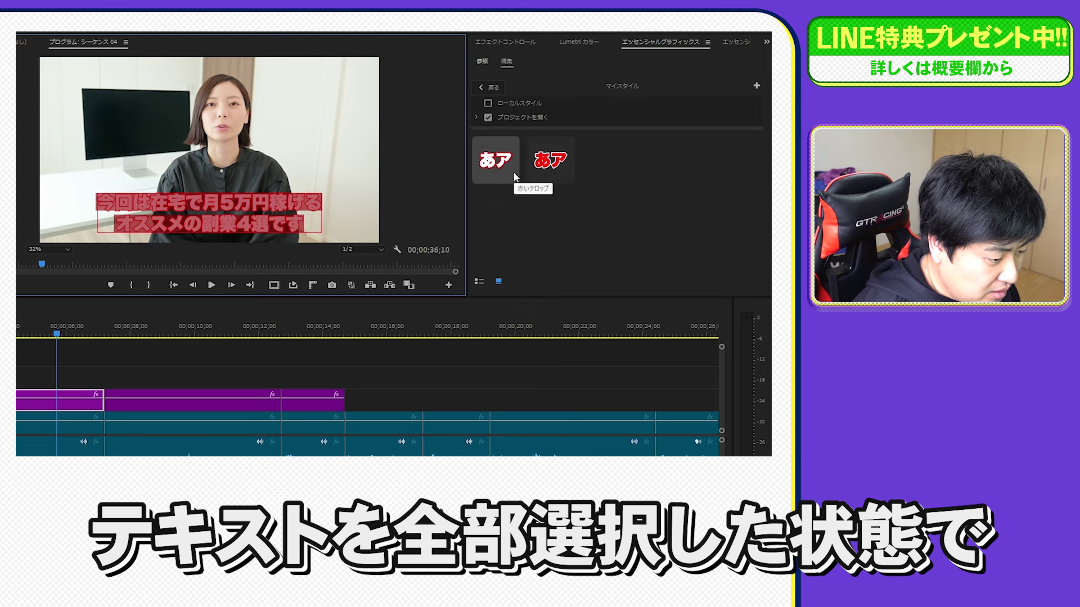
click(548, 166)
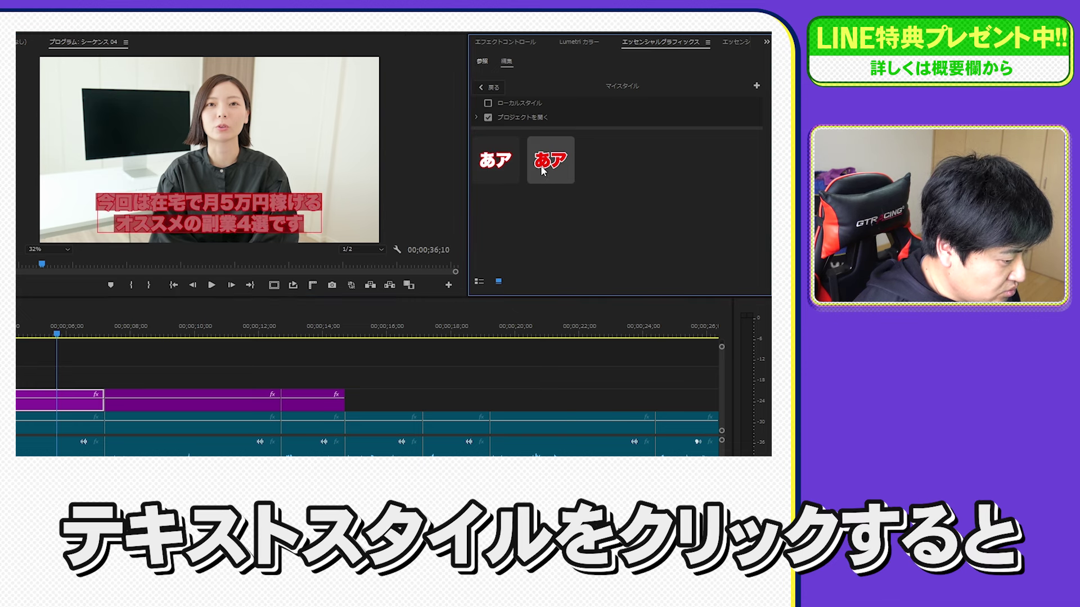
click(550, 161)
click(513, 162)
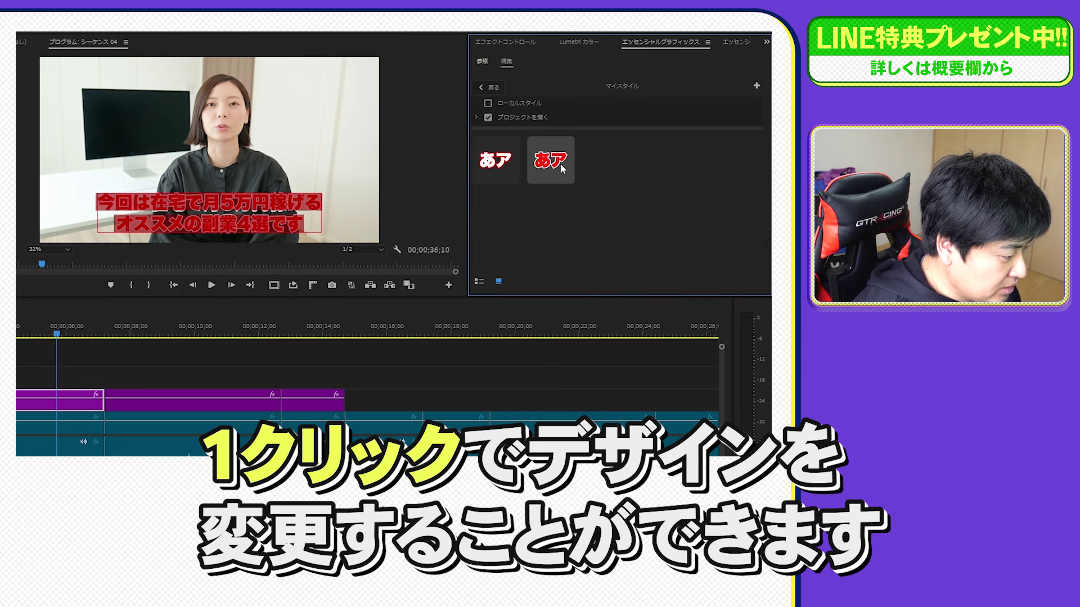
click(544, 166)
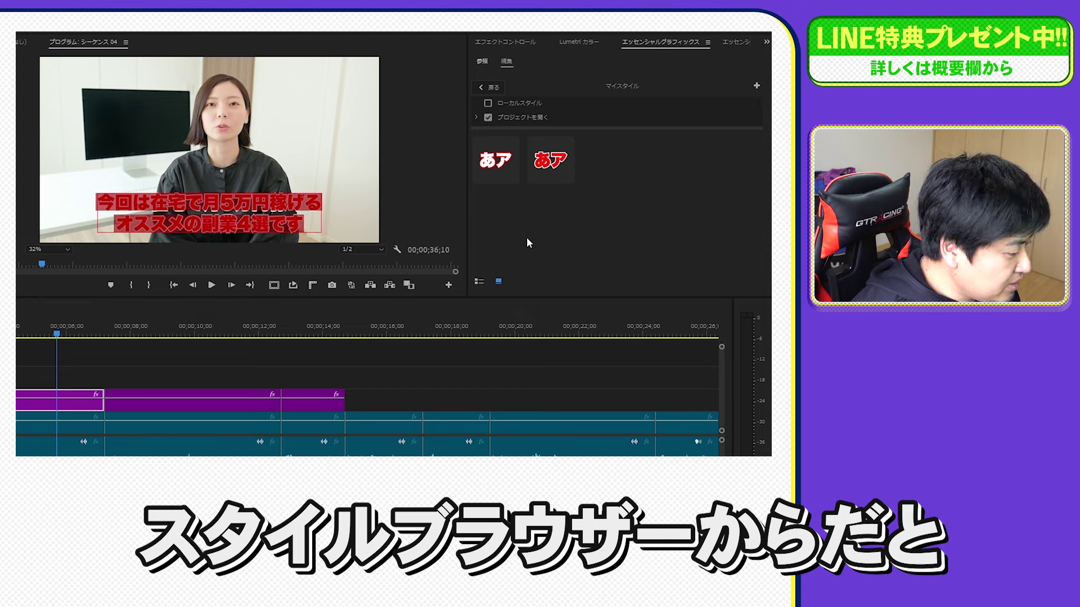
click(140, 225)
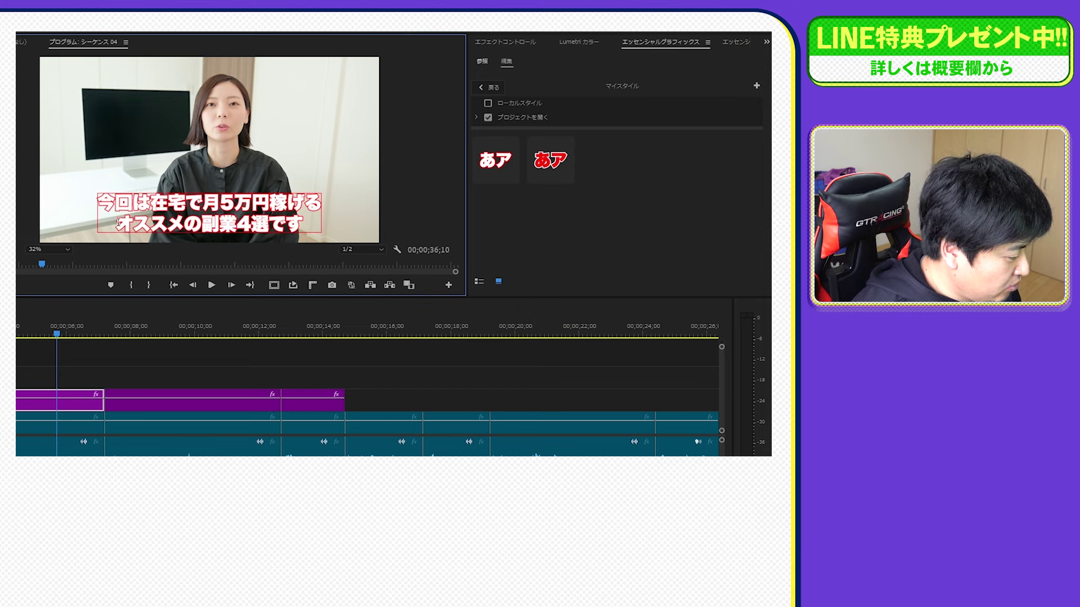
Apply 赤いテロップ2 only to オススメの副業4選, then select the next caption at ten seconds
drag(128, 228, 271, 226)
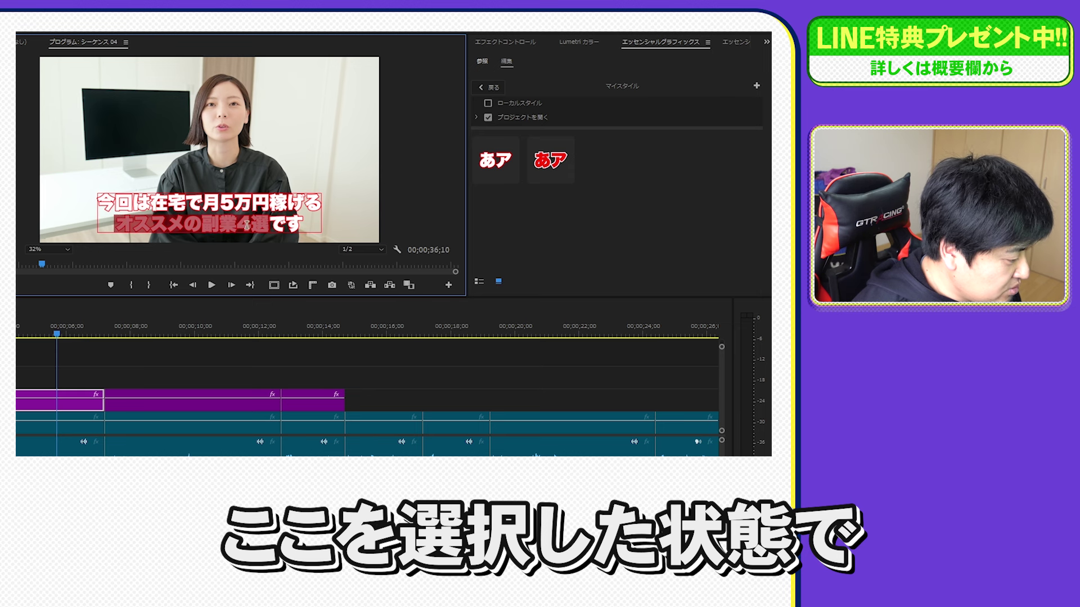
click(554, 161)
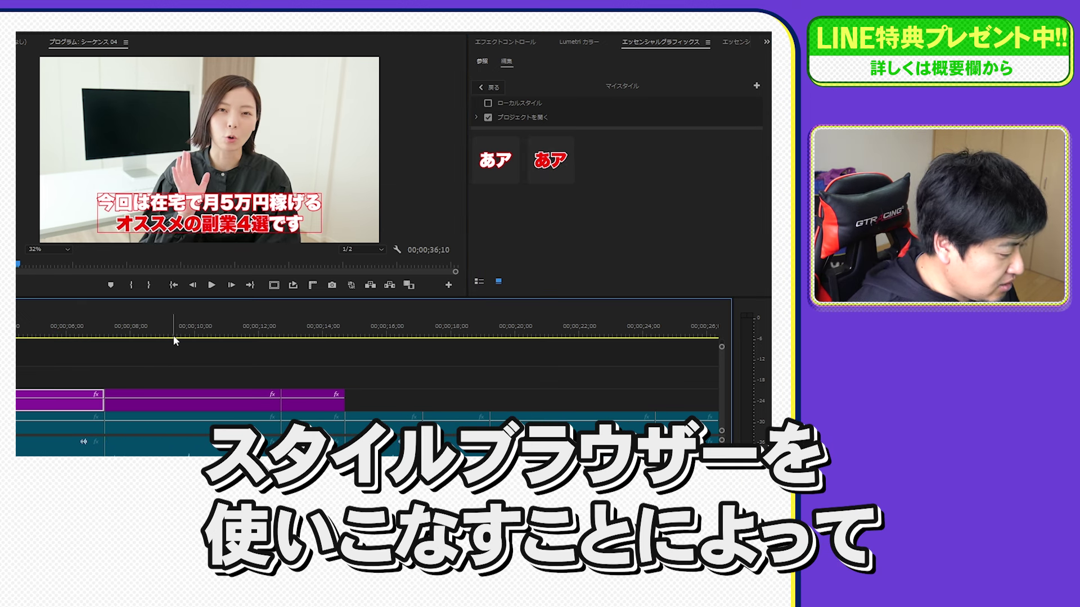
click(175, 337)
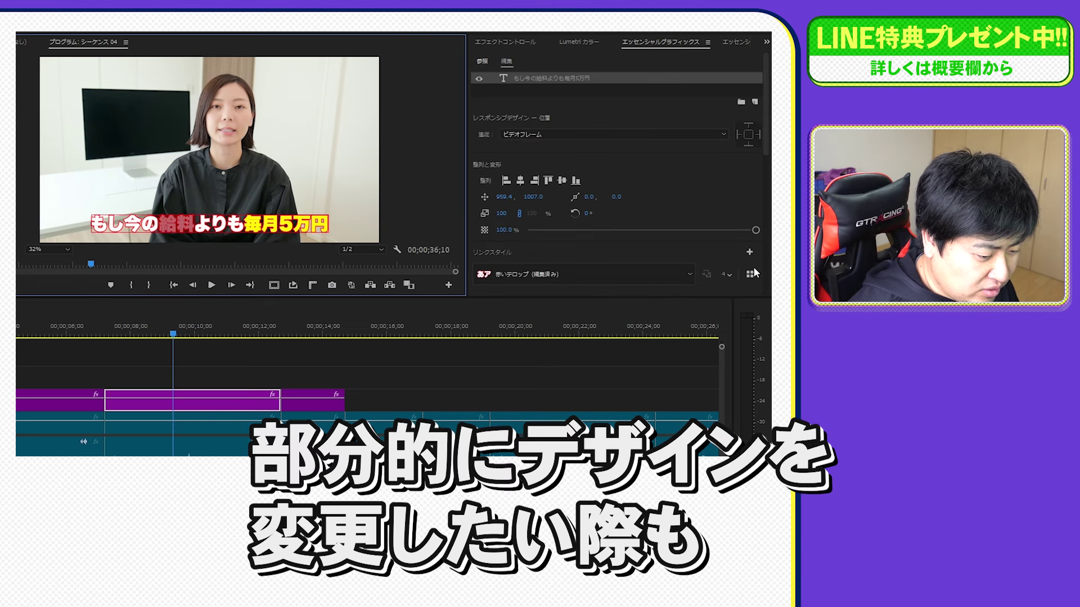
click(752, 274)
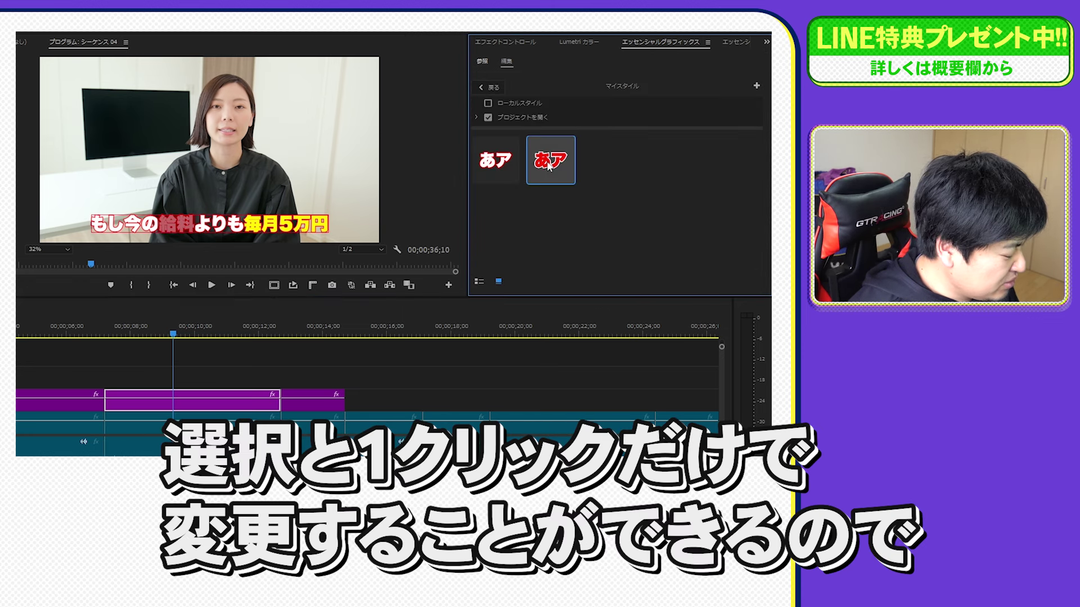
click(175, 315)
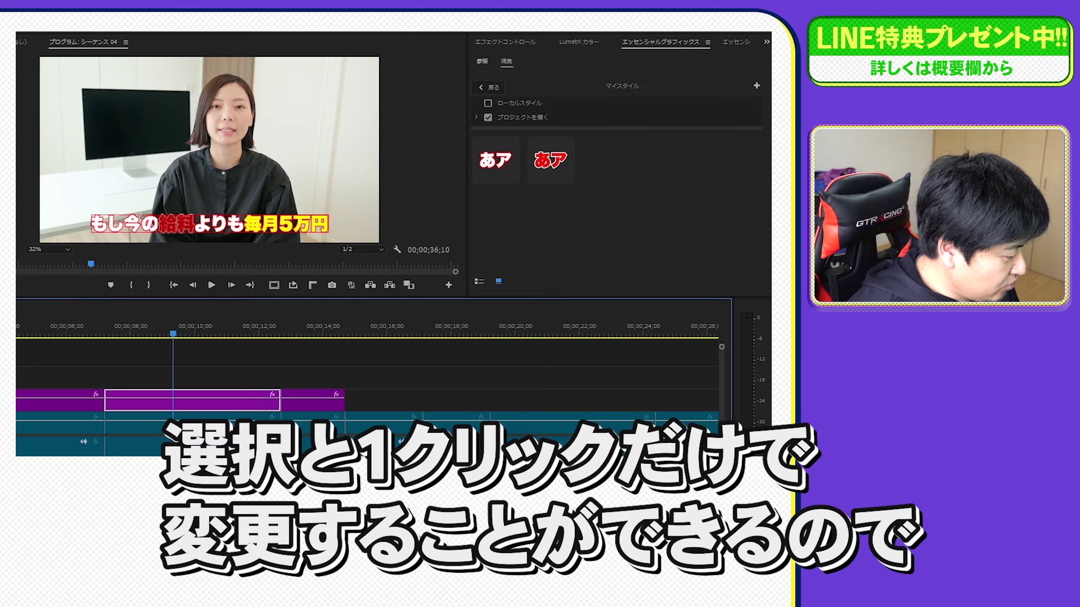
click(183, 374)
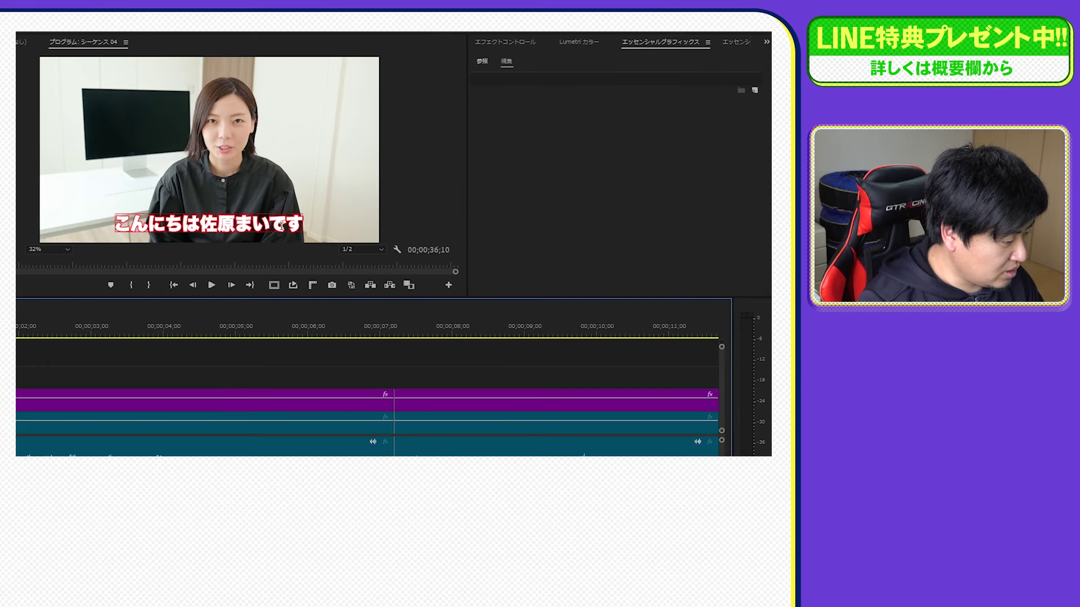
click(295, 215)
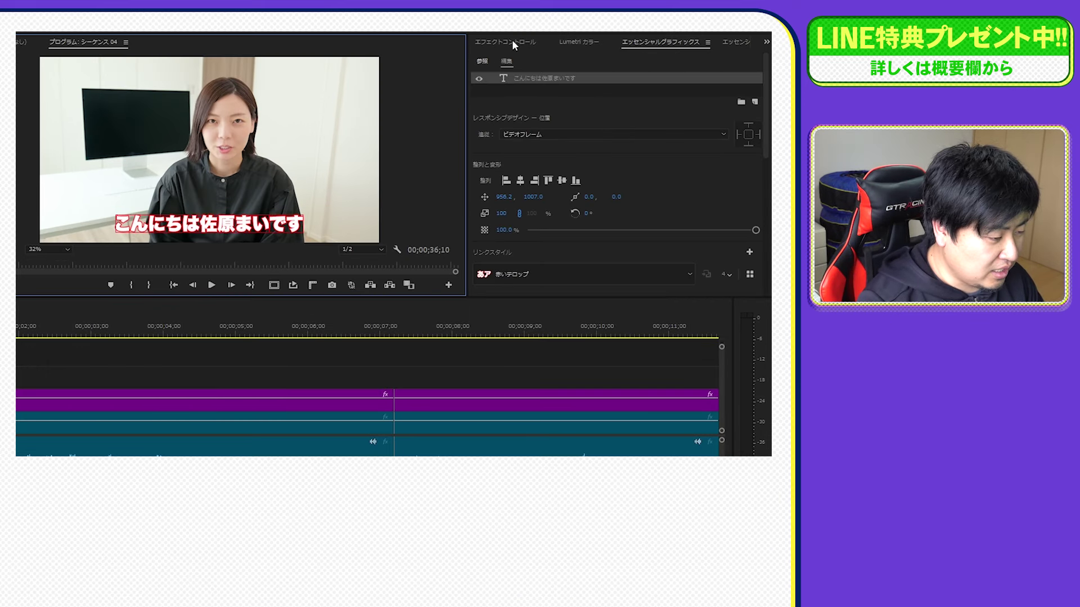
Add a vector motion position keyframe and scrub Y above 540 at the caption's start
click(513, 42)
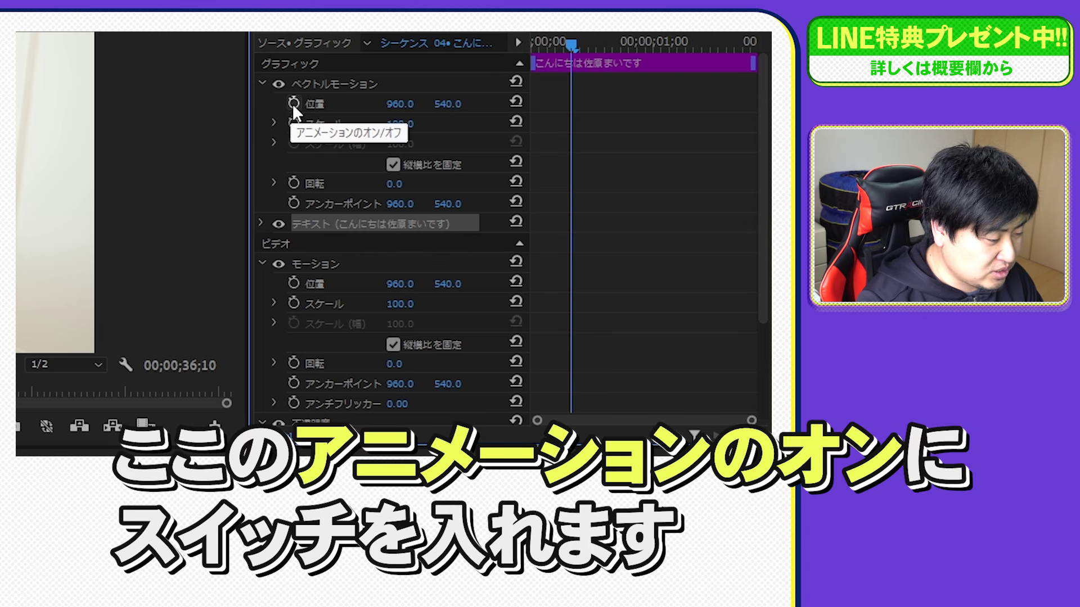
click(292, 103)
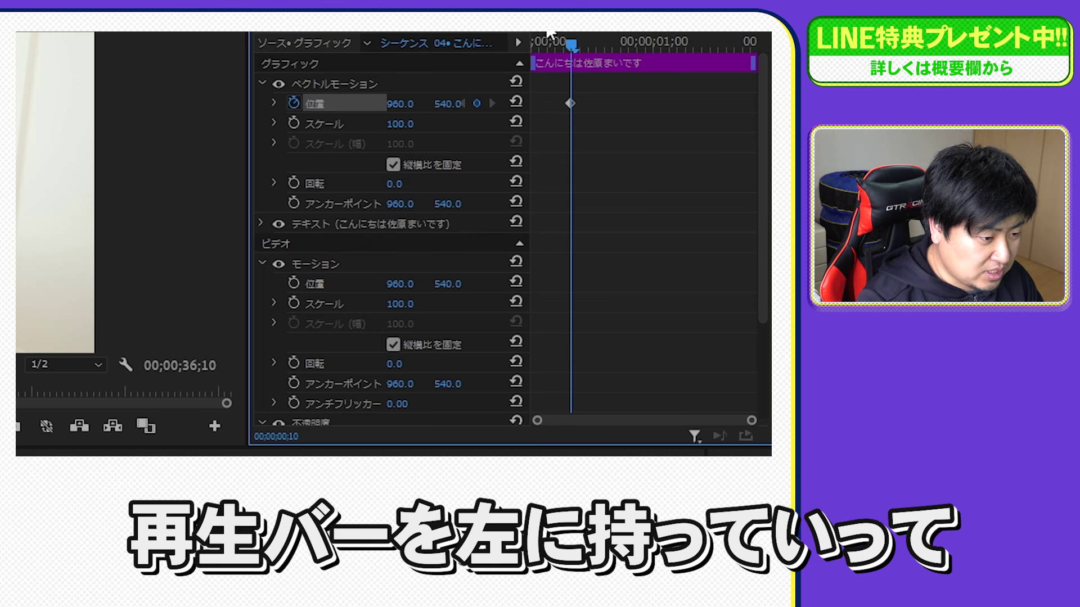
drag(571, 46, 523, 48)
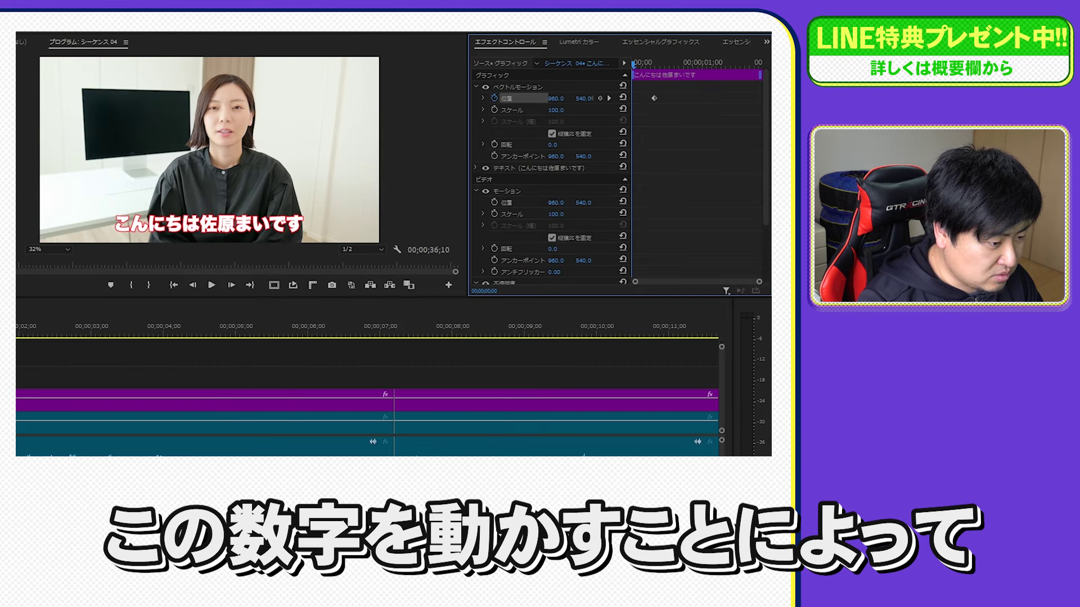
mouse_move(462, 104)
mouse_down()
mouse_move(630, 98)
mouse_move(581, 98)
mouse_up()
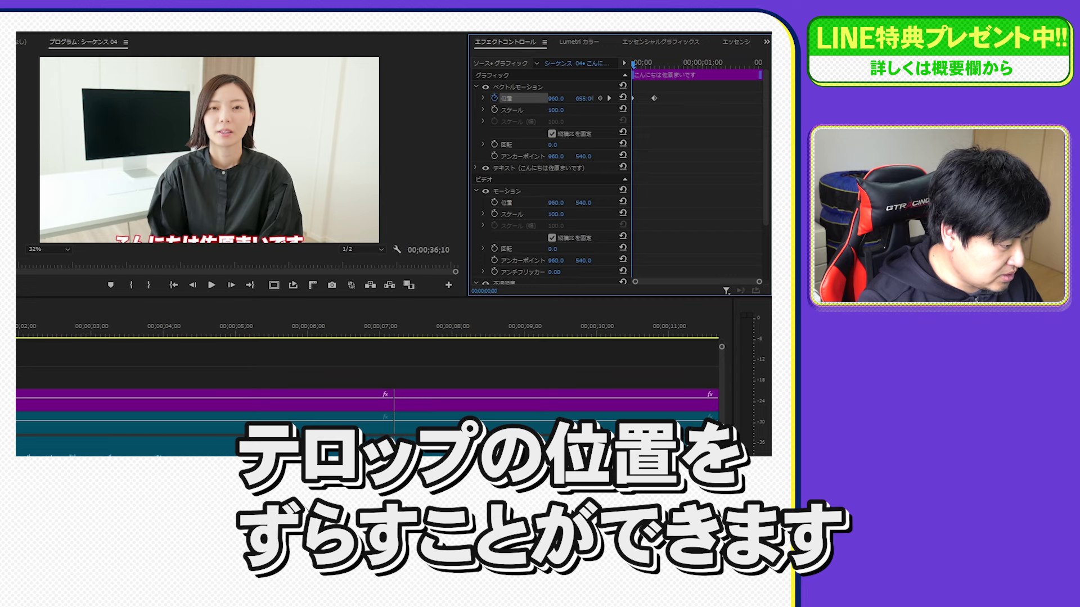
Set the starting Y position to 710 so the caption rises to 540 over 10 frames, and preview it
click(583, 98)
text(710)
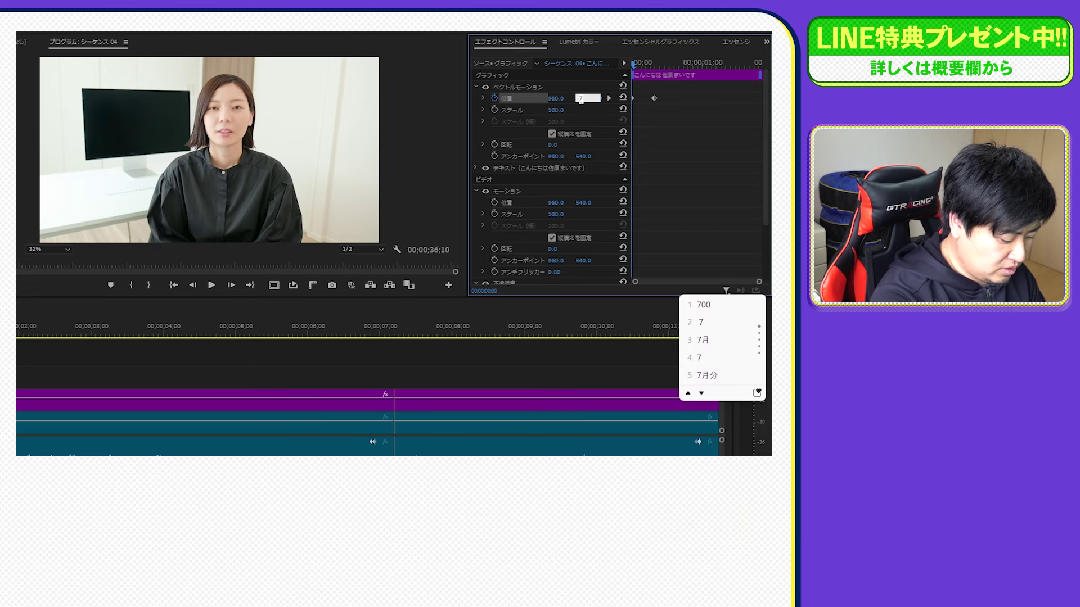
key(Return)
key(Return)
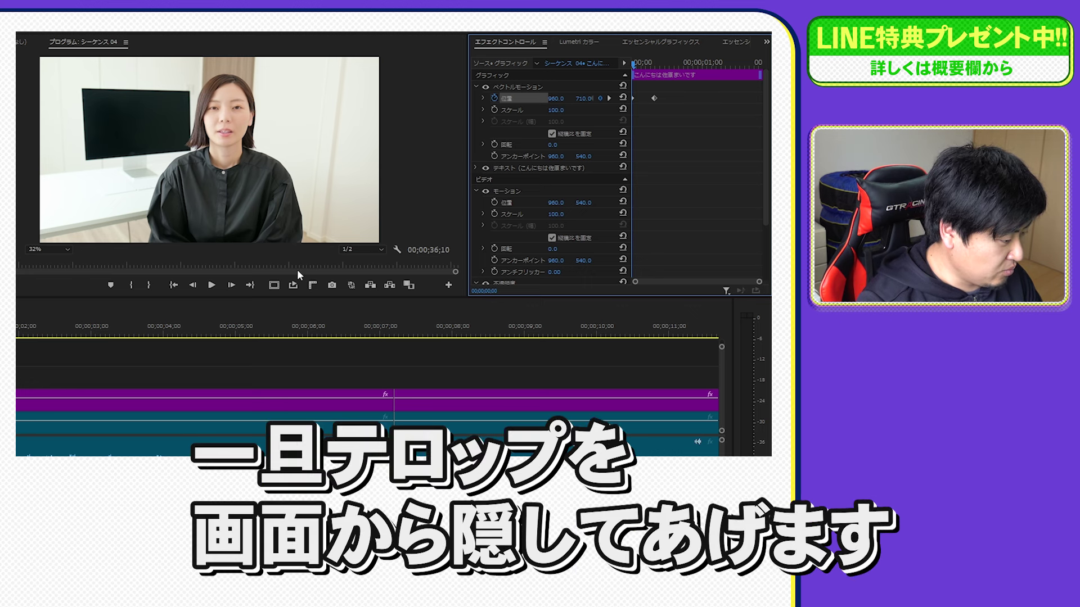
click(609, 98)
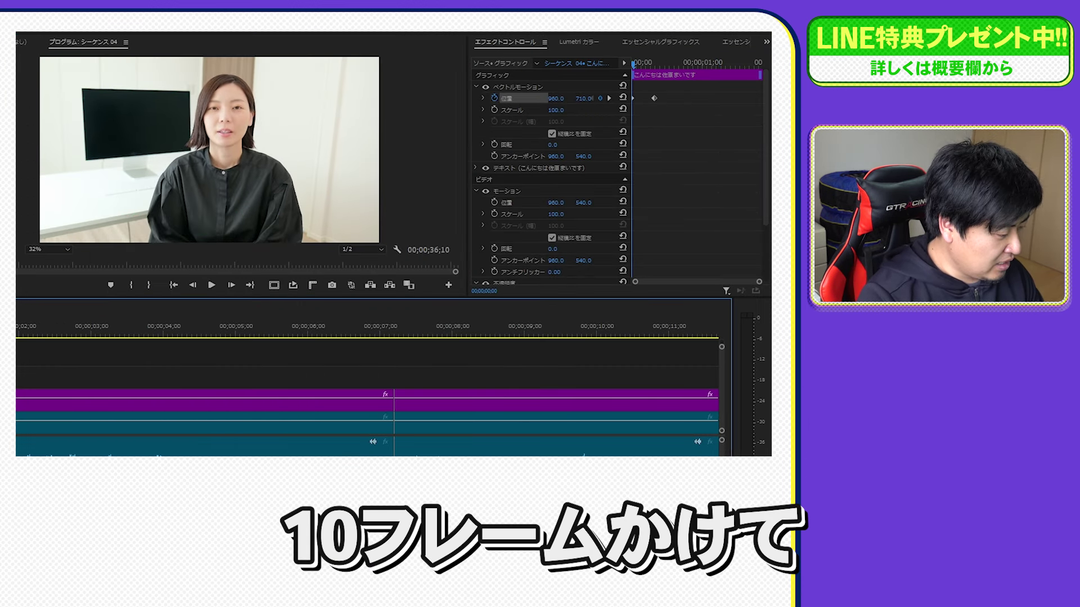
click(213, 286)
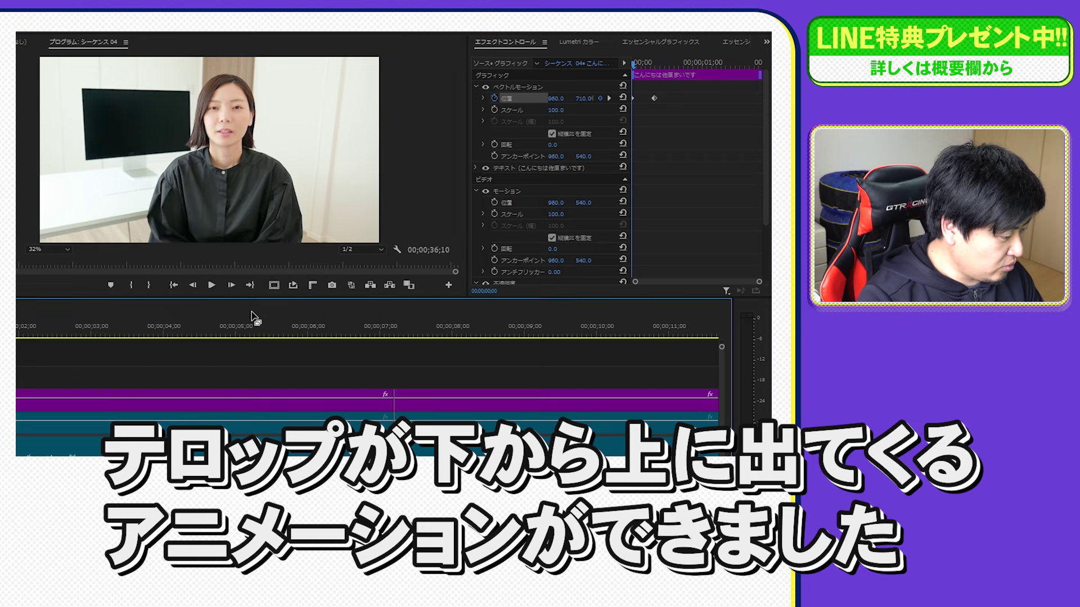
click(209, 289)
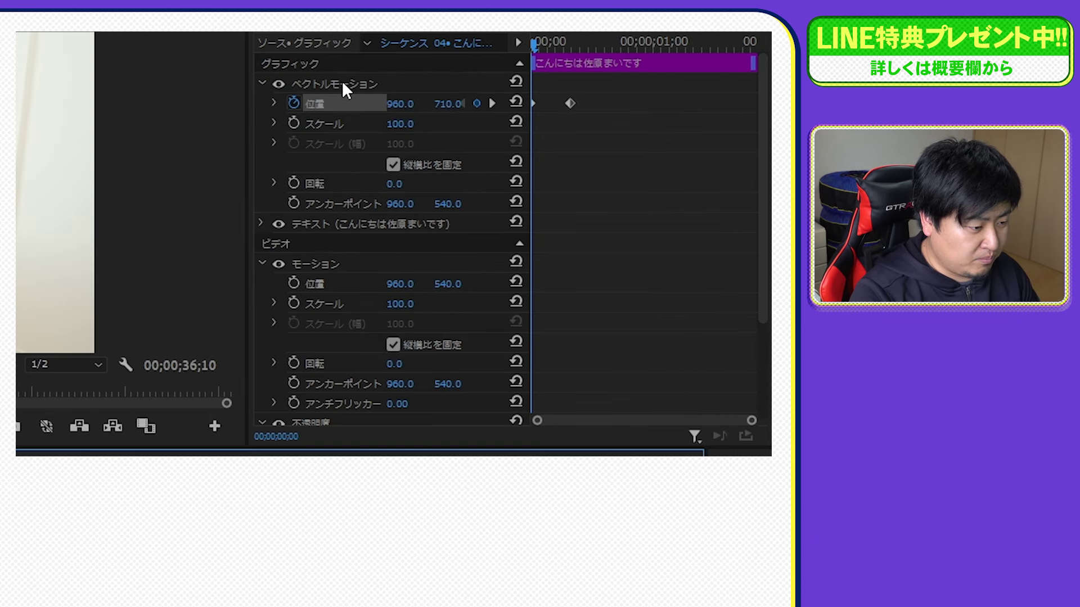
right_click(342, 82)
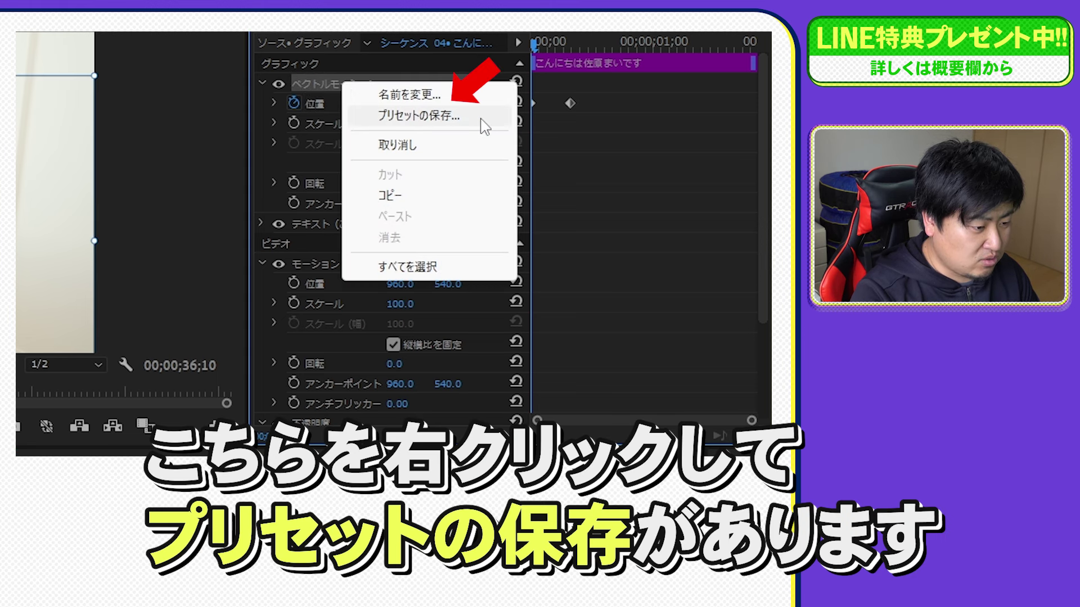
Name the new vector motion preset 名前下から and confirm saving it
click(462, 117)
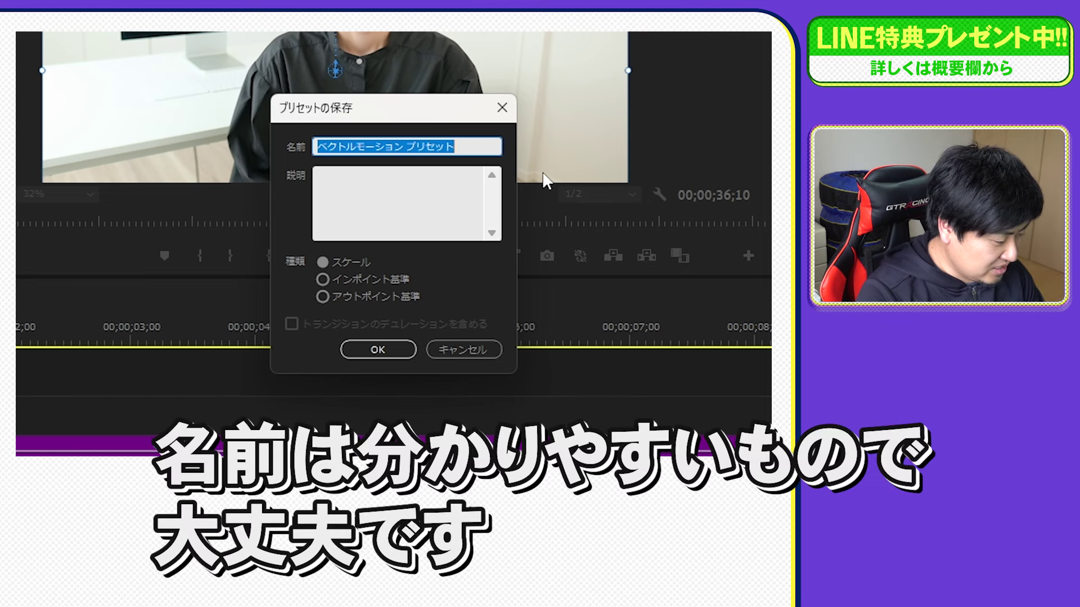
text(なめ)
key(BackSpace)
text(mae)
key(space)
key(Return)
text(shitakara)
key(space)
key(Return)
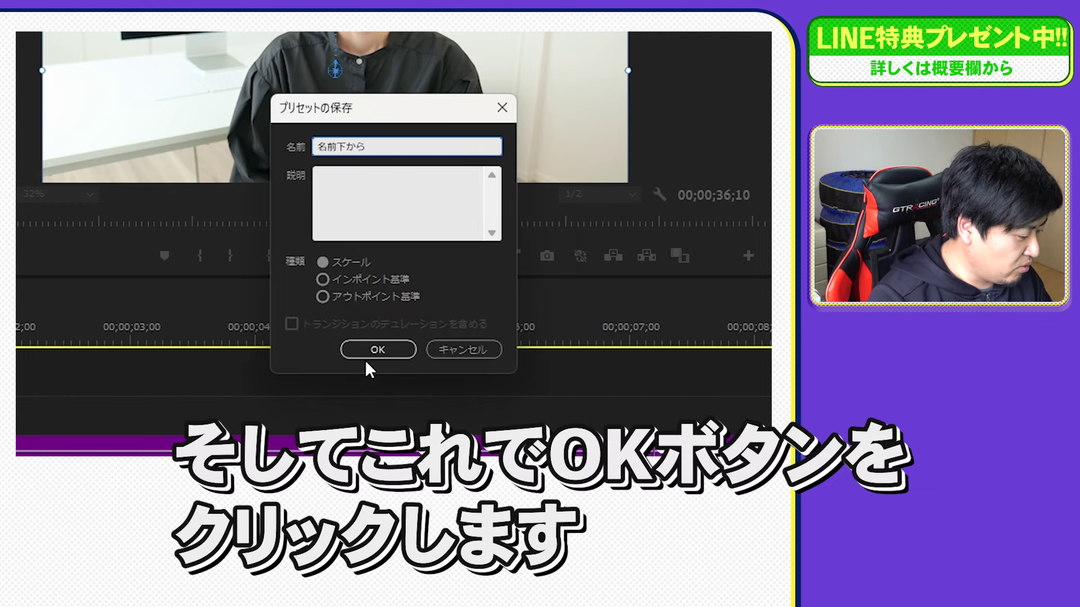
click(385, 353)
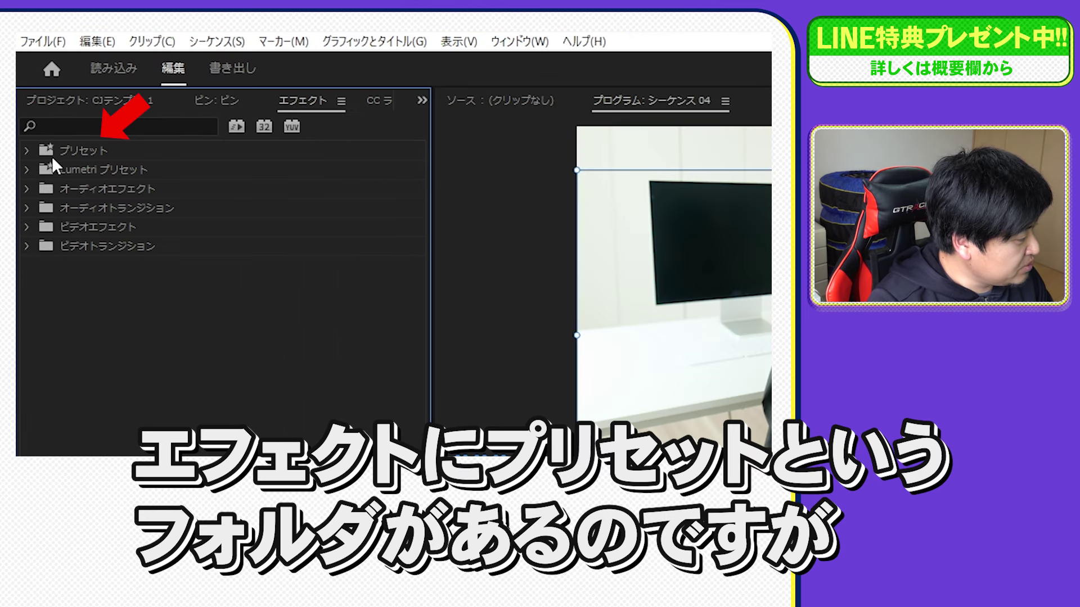
Drag the 名前下から preset from Effects > Presets onto the second V2 caption clip and play it back
click(26, 150)
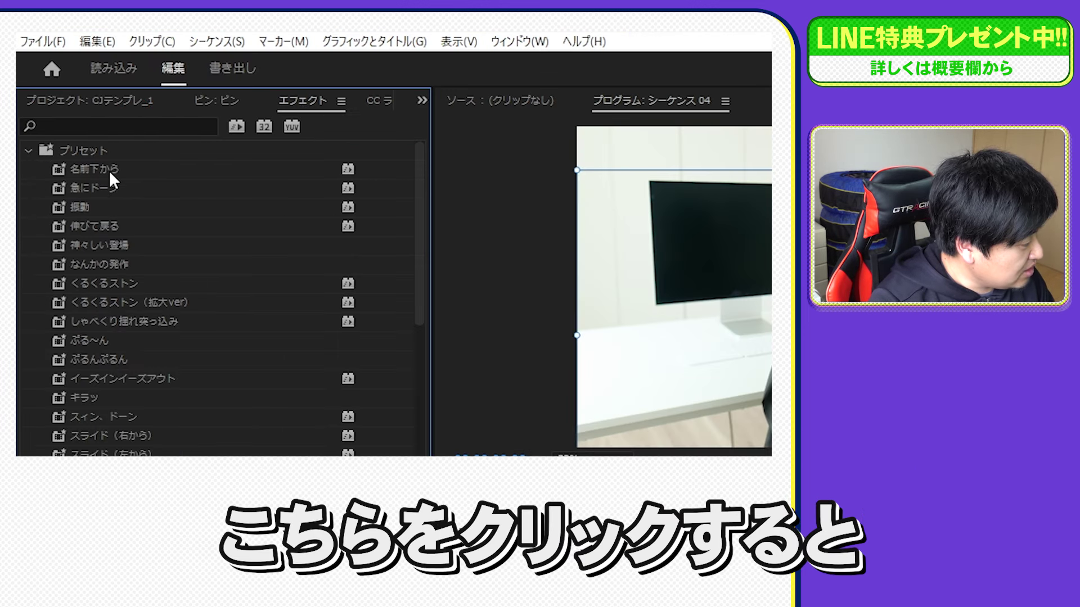
click(122, 169)
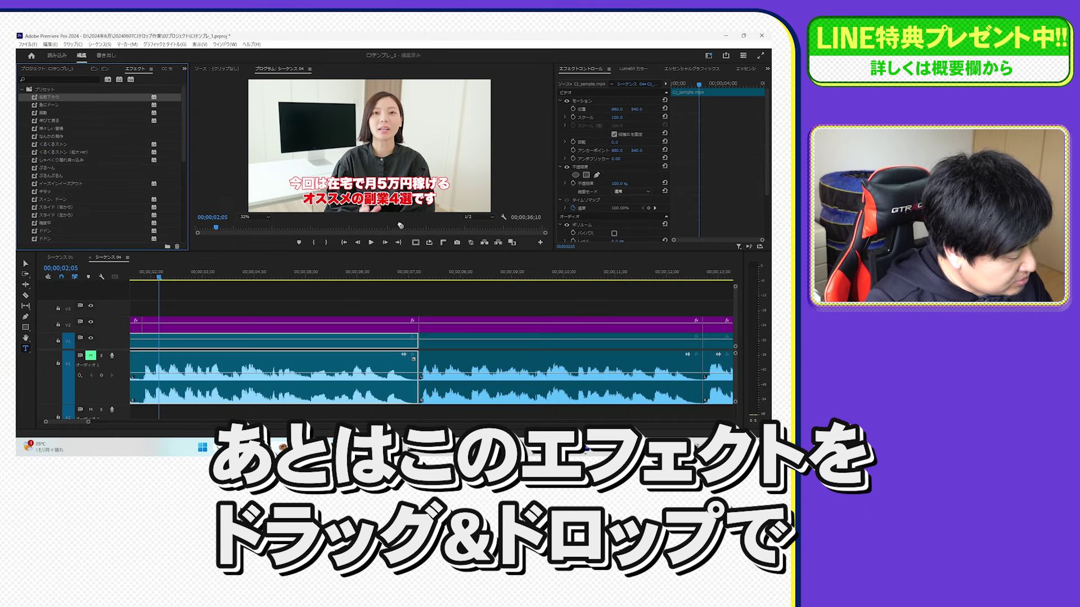
drag(48, 97, 526, 323)
click(381, 274)
click(371, 242)
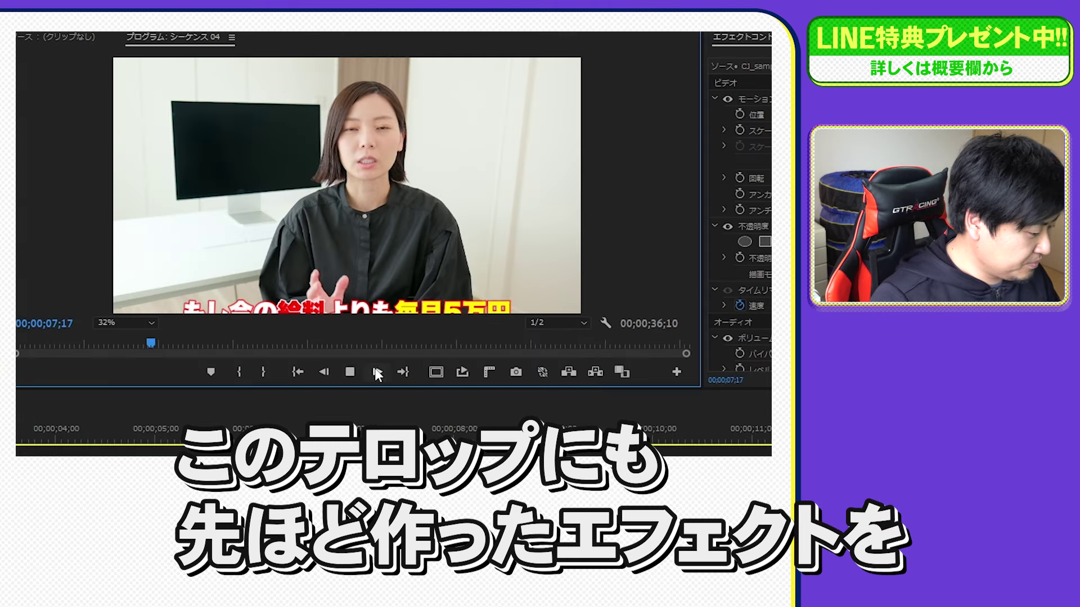
key(space)
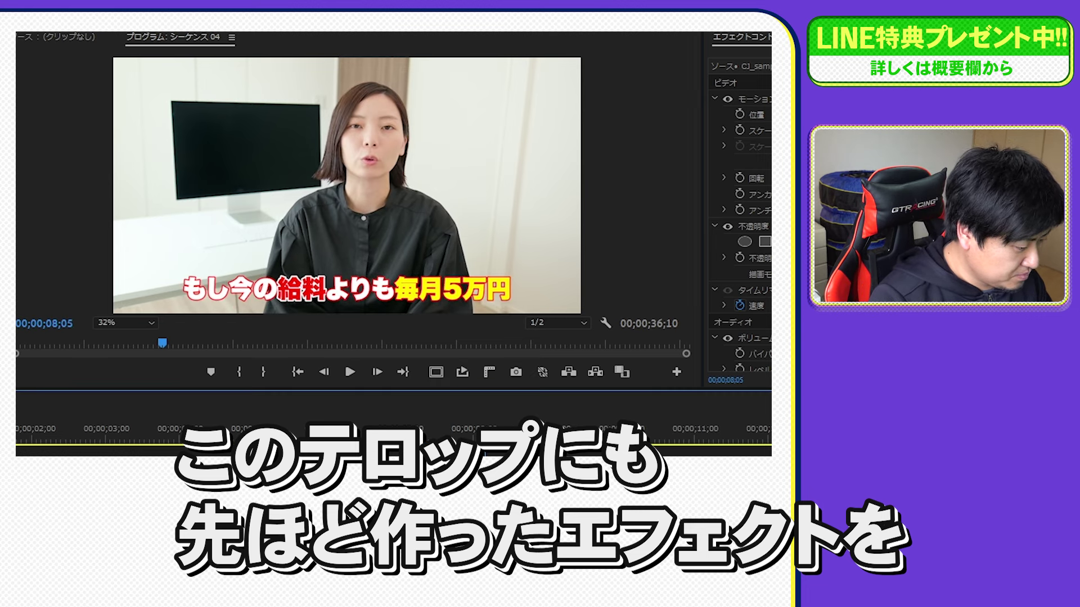
drag(422, 439, 461, 442)
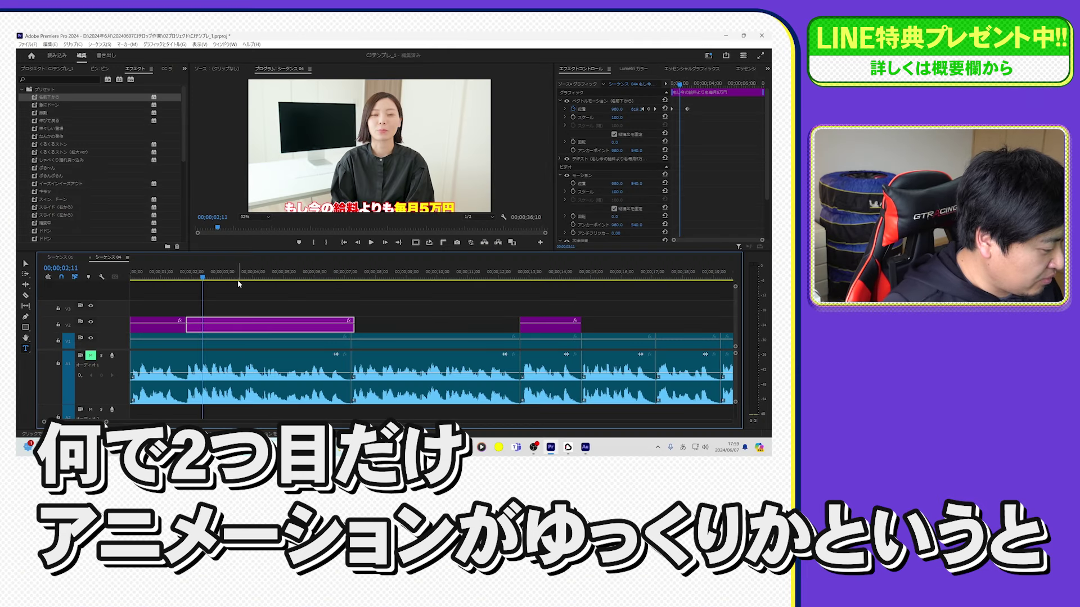
Select the first caption and save its vector motion as a preset named 名前下から 2
click(179, 275)
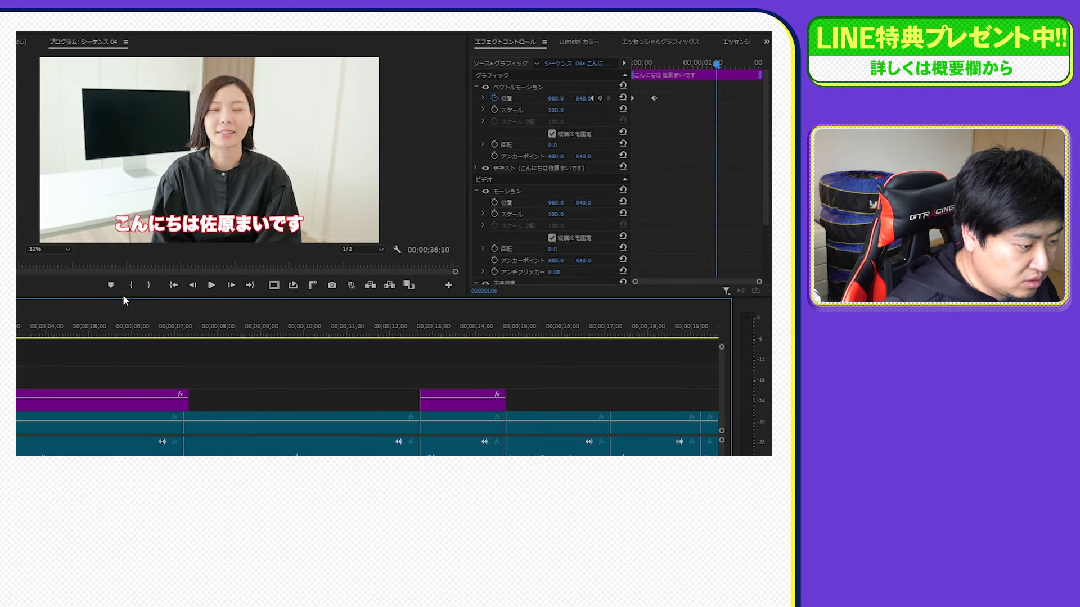
click(175, 225)
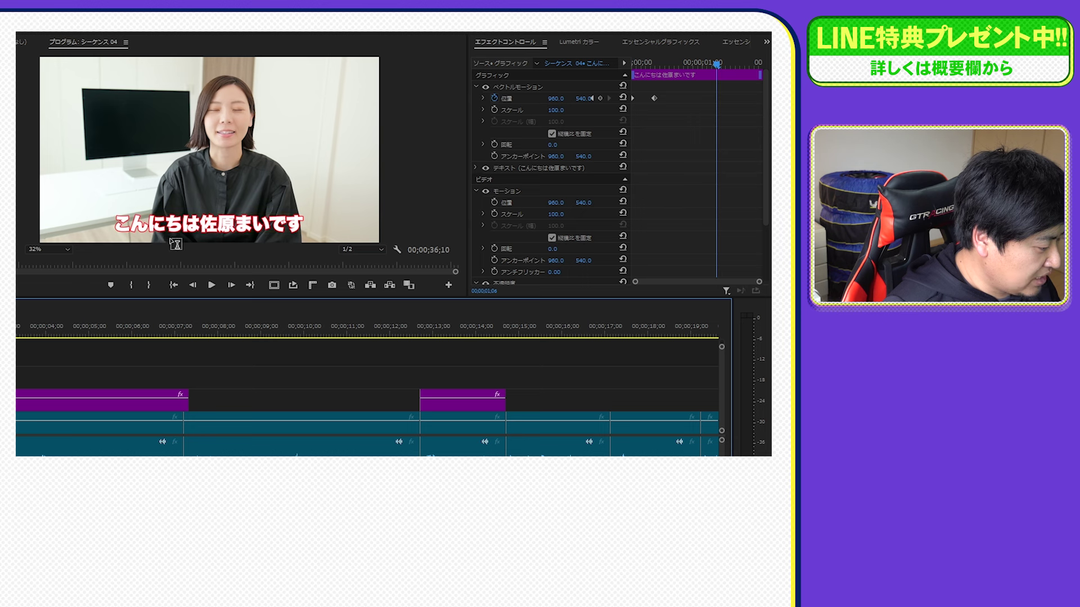
right_click(533, 86)
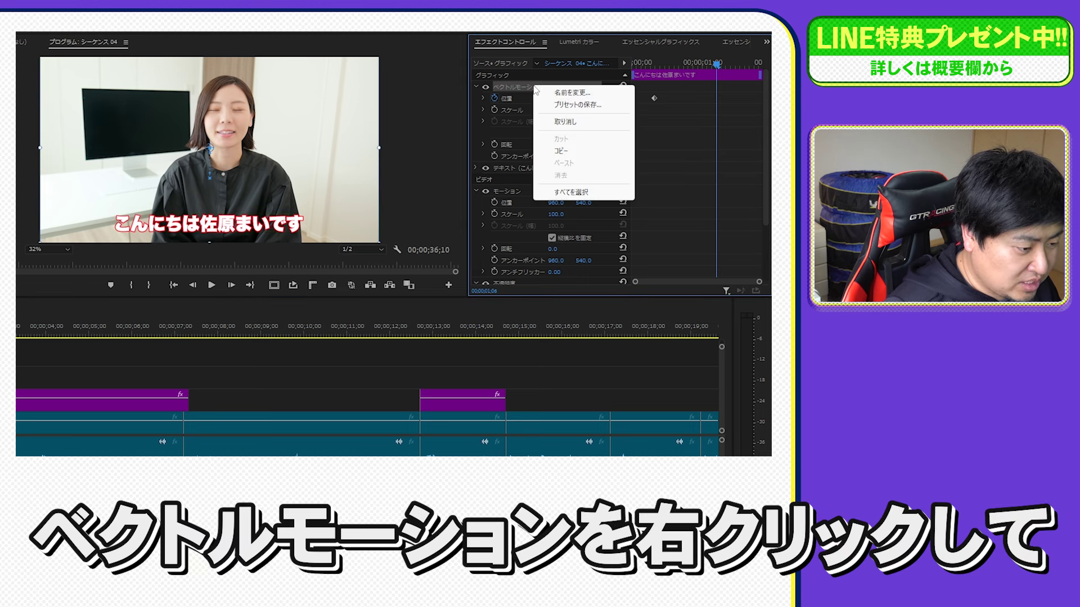
click(592, 105)
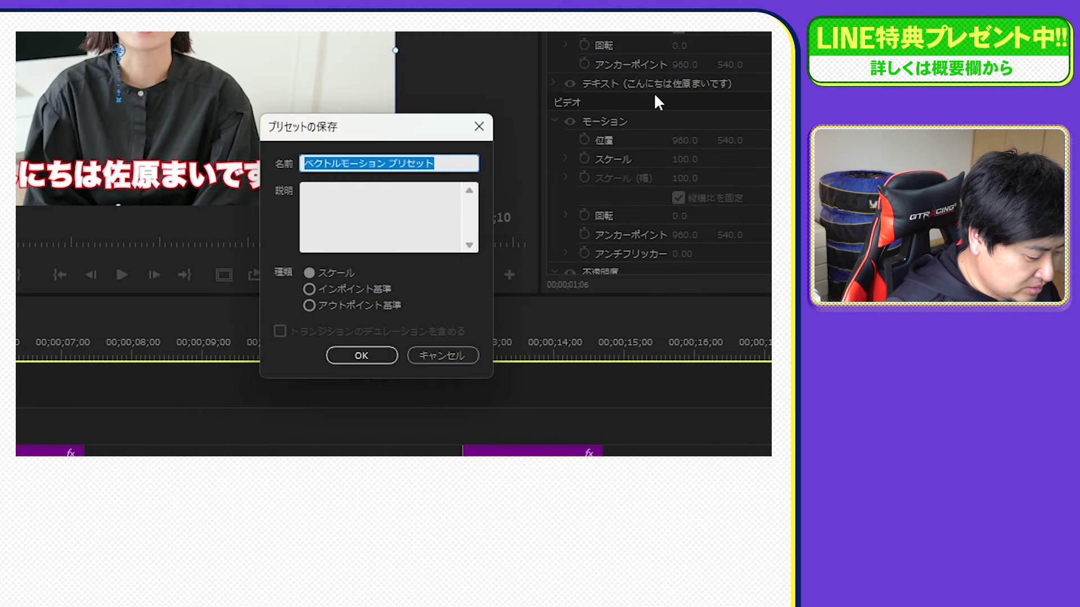
text(名前下から)
key(Return)
text(2)
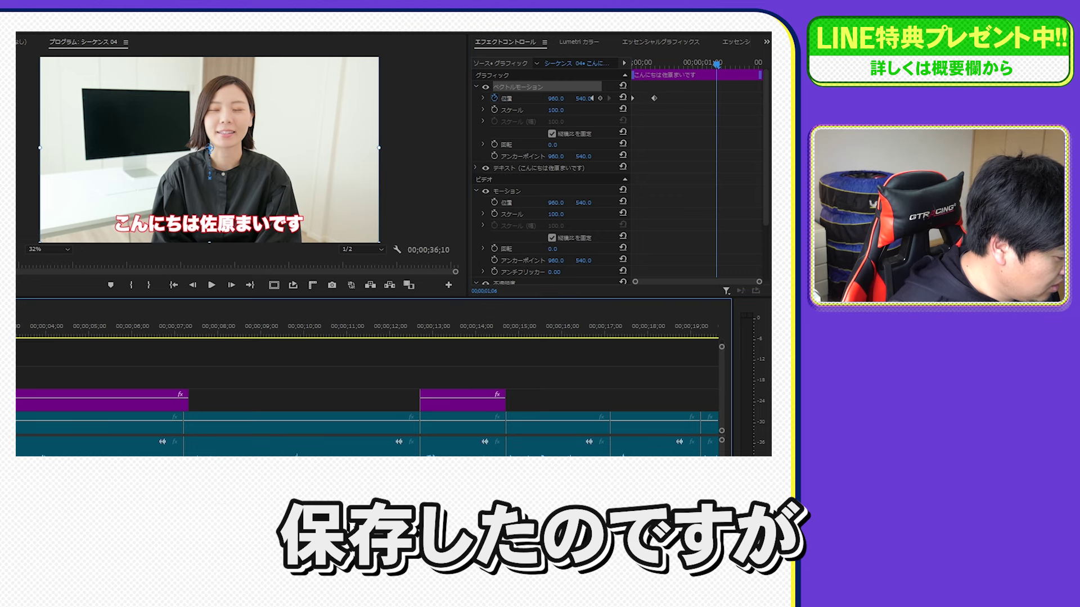
click(237, 277)
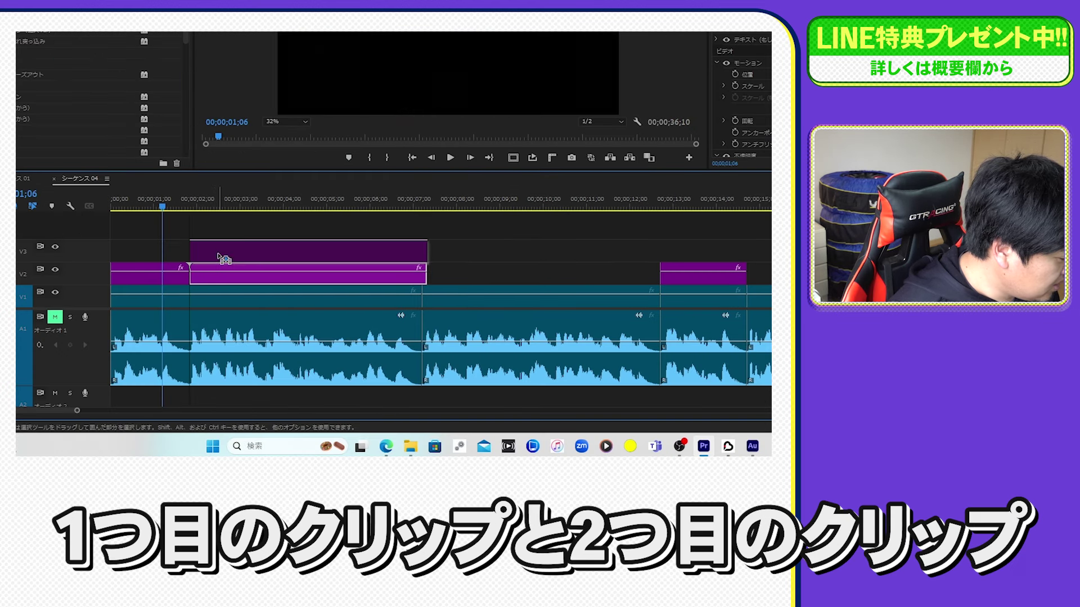
drag(214, 269, 135, 245)
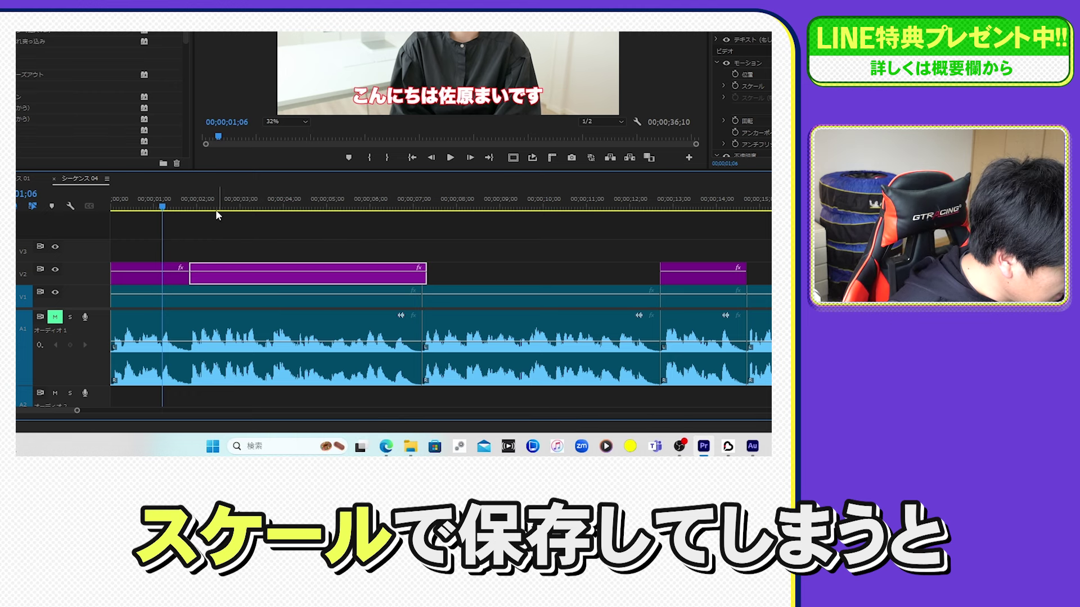
click(169, 296)
click(153, 207)
click(159, 267)
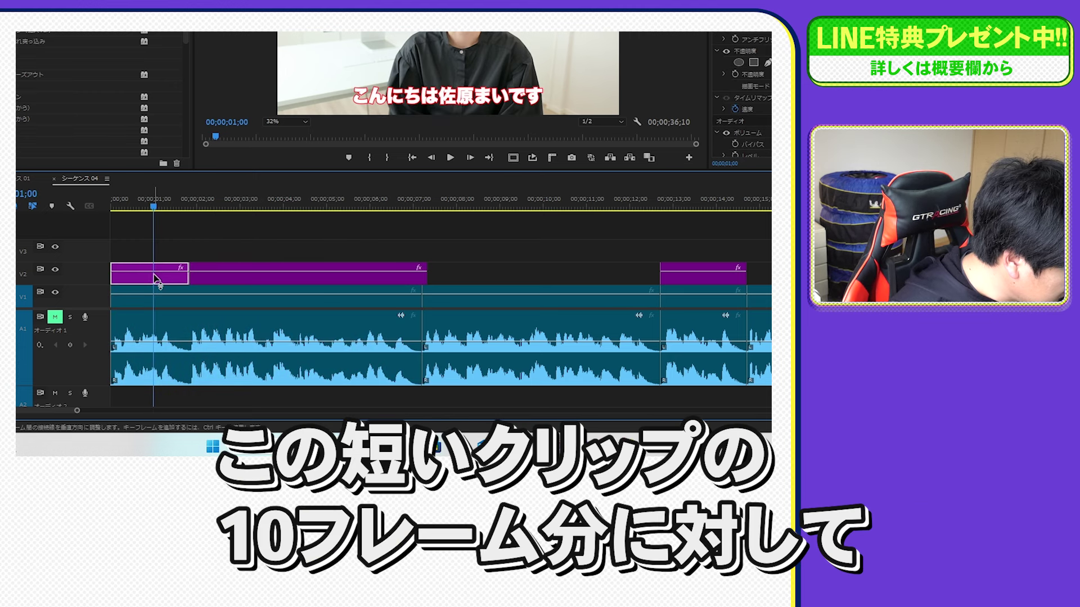
click(223, 202)
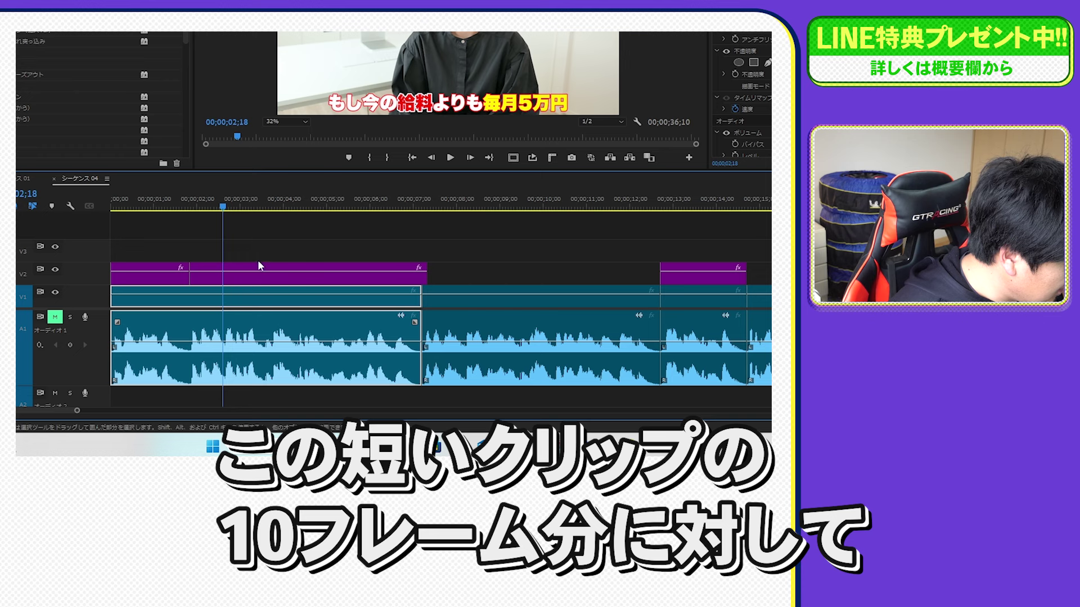
click(250, 277)
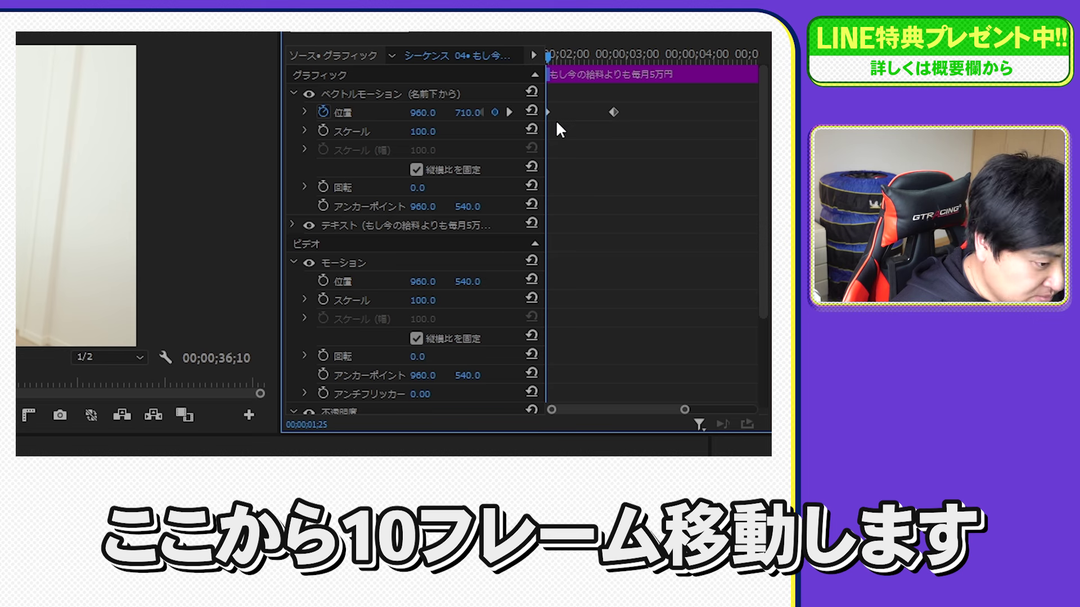
key(shift+Right)
key(shift+Right)
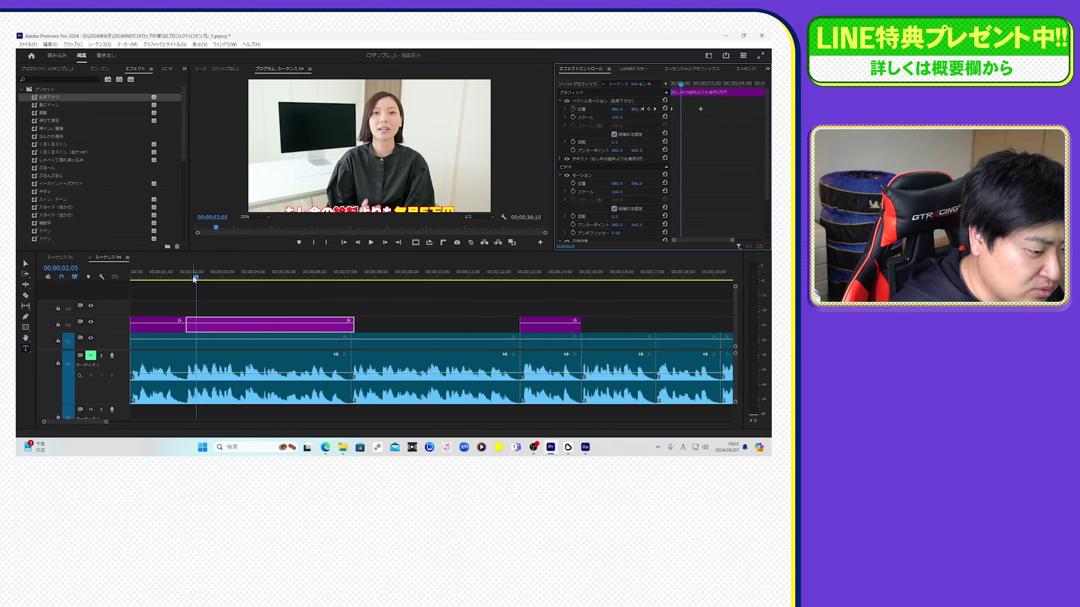
Save the first short caption's vector motion as the in-point based preset '名前下から 2'
click(162, 275)
click(166, 331)
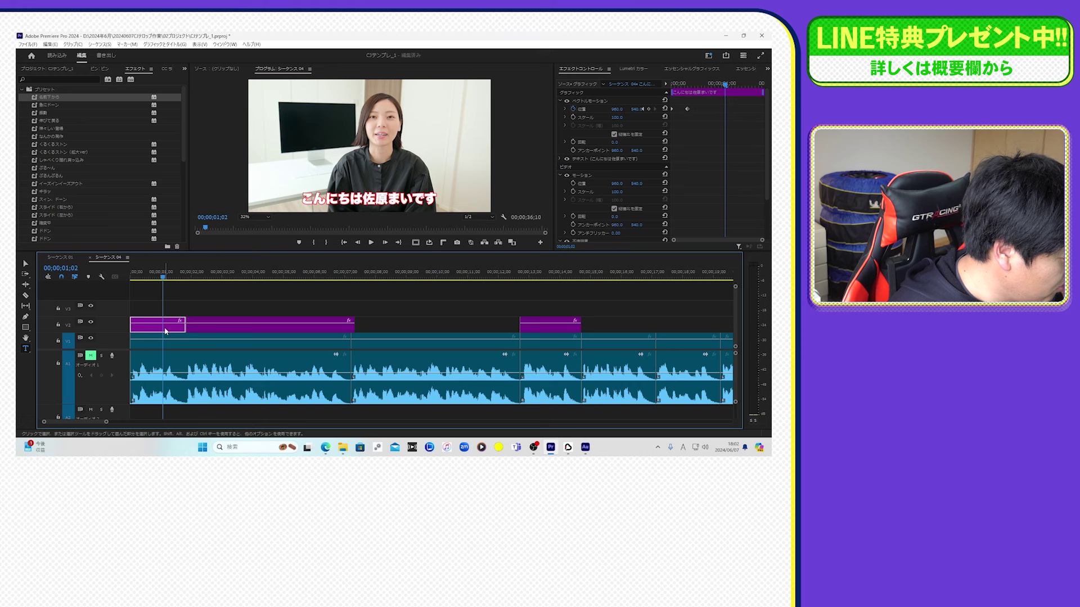
right_click(586, 102)
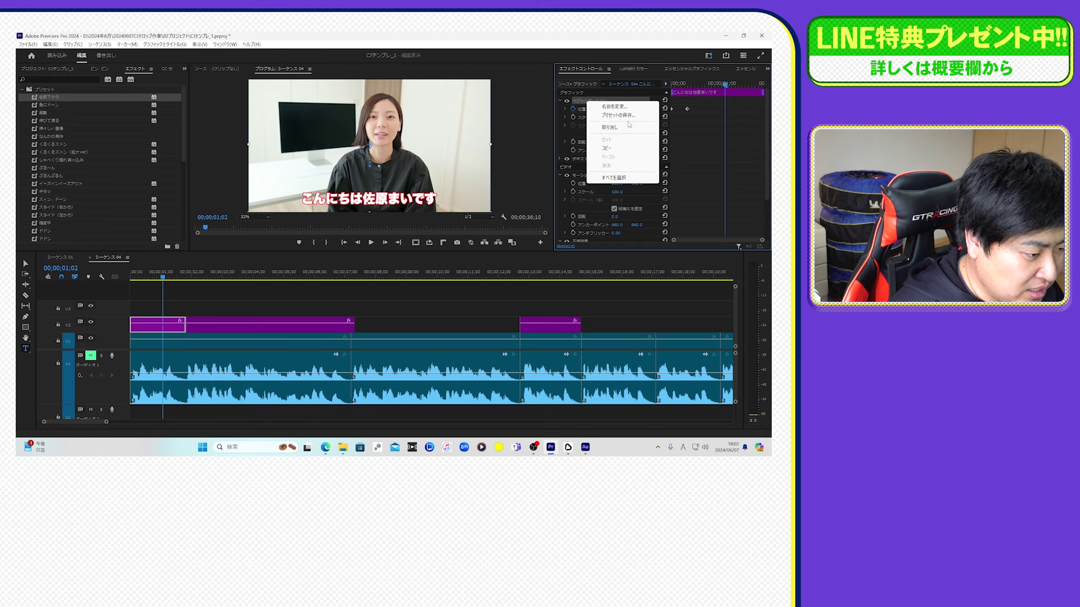
click(618, 116)
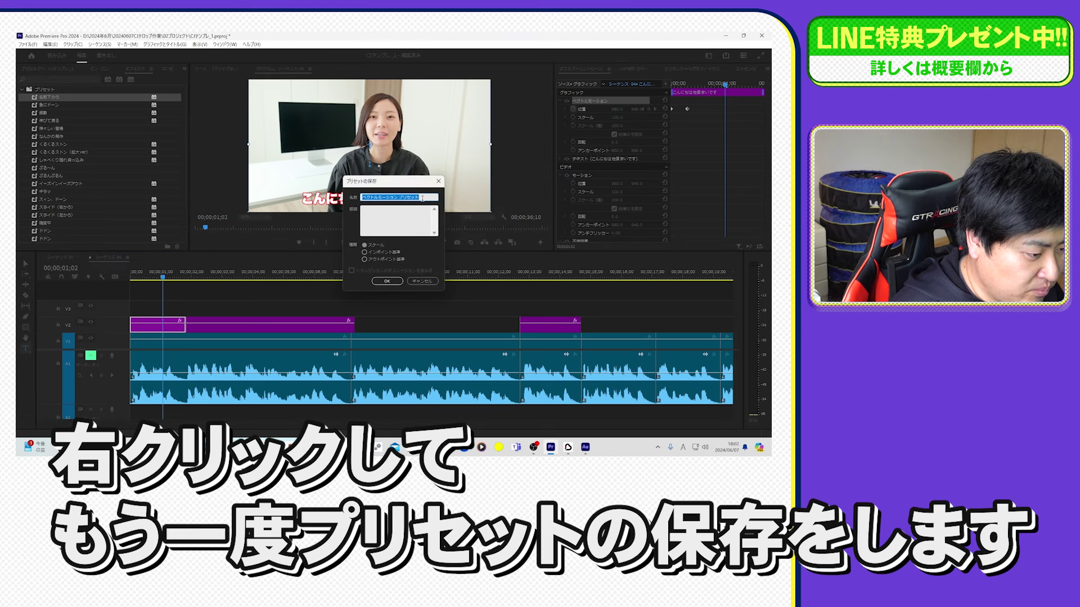
text(名前下から)
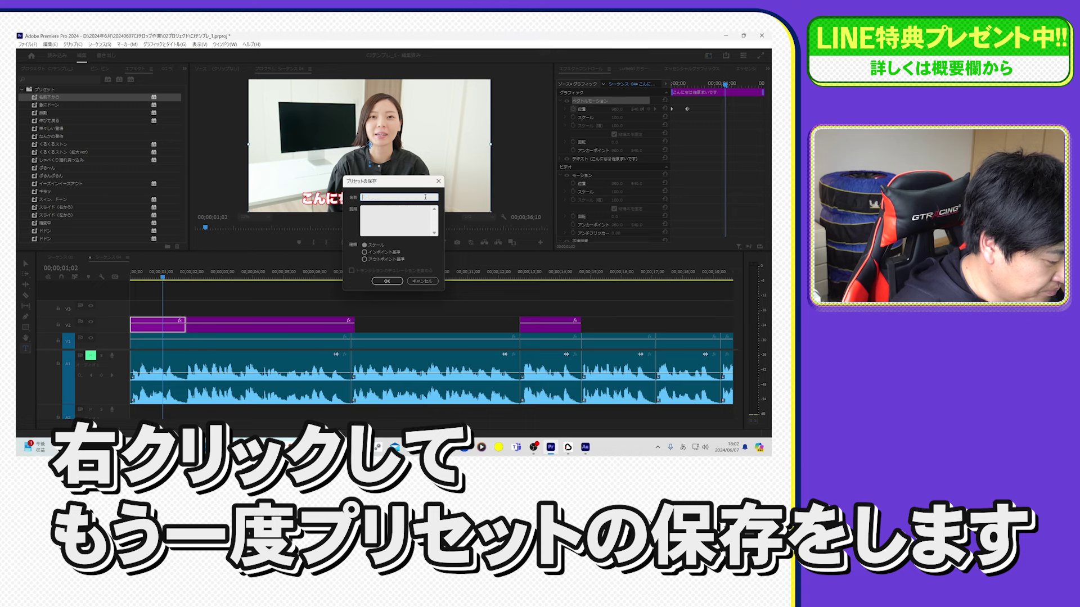
key(Return)
text(2)
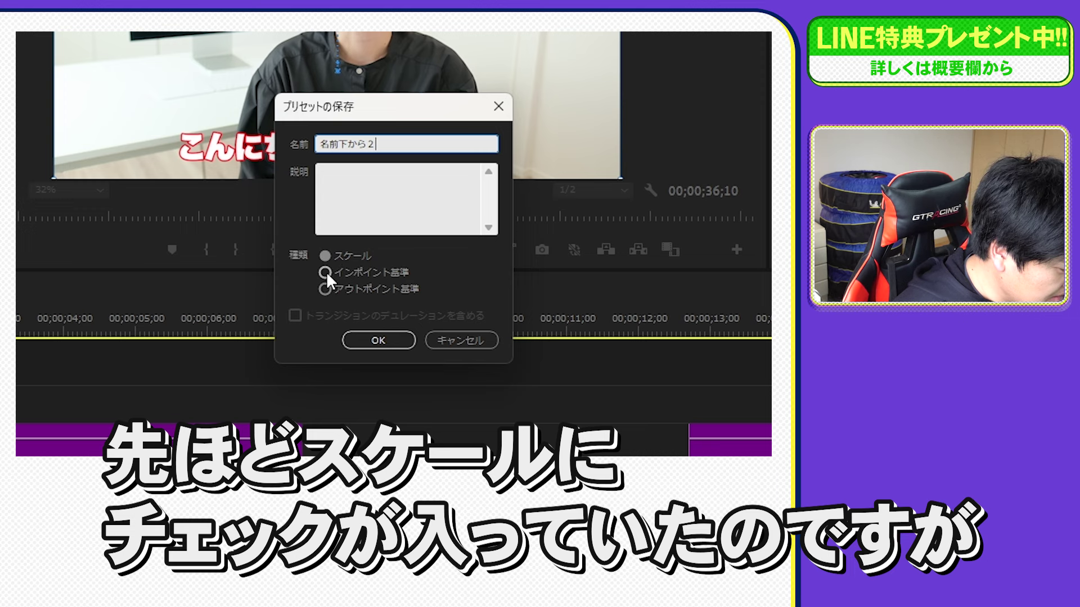
click(326, 272)
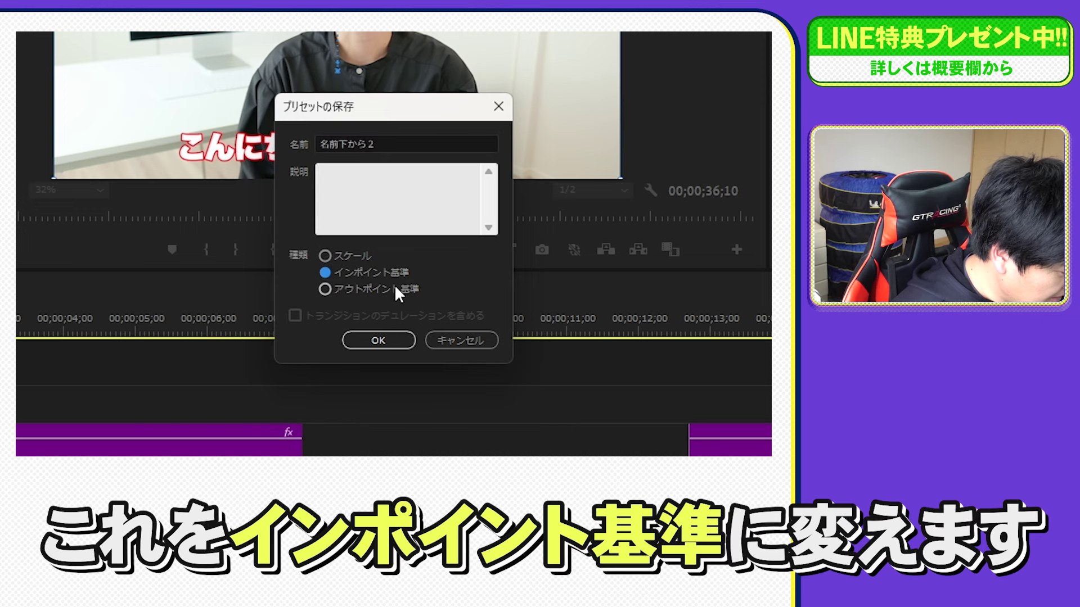
click(392, 342)
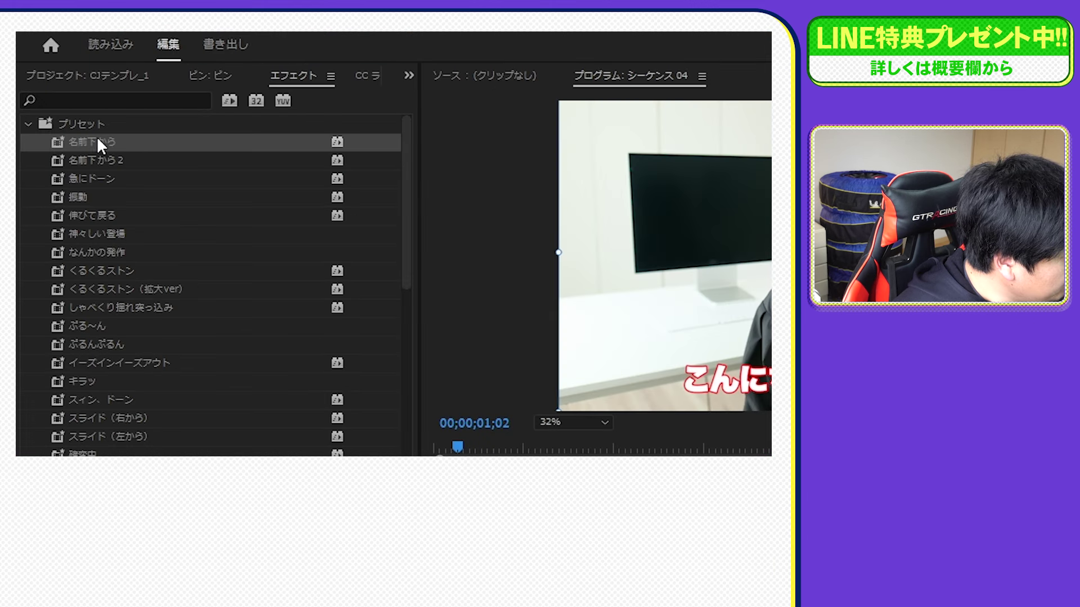
Apply 名前下から2 to the もし今の給料よりも毎月5万円 caption clip and play back its entrance
click(155, 159)
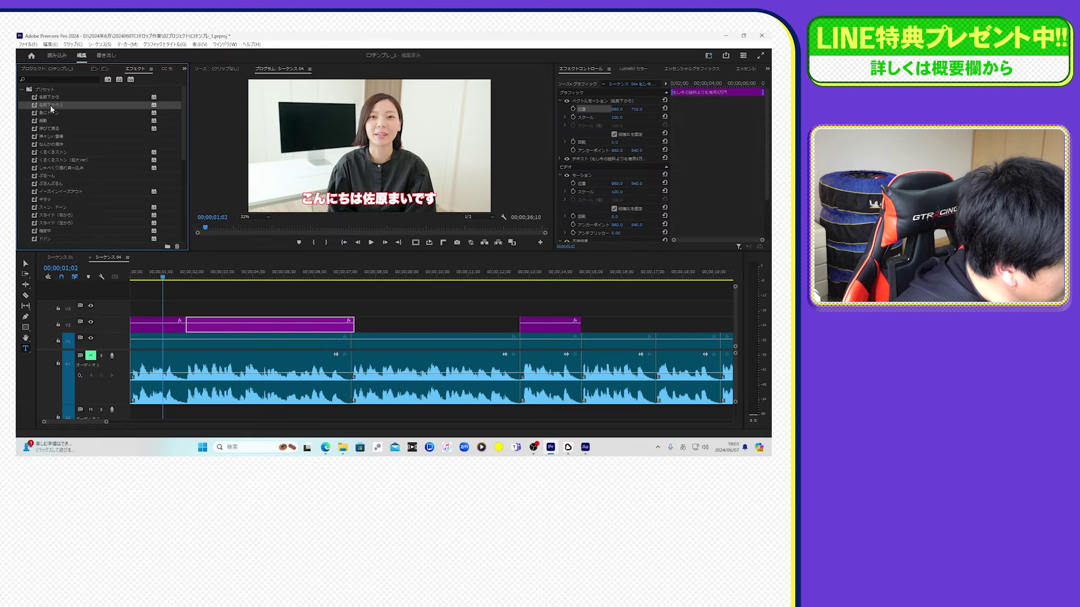
drag(210, 202, 270, 323)
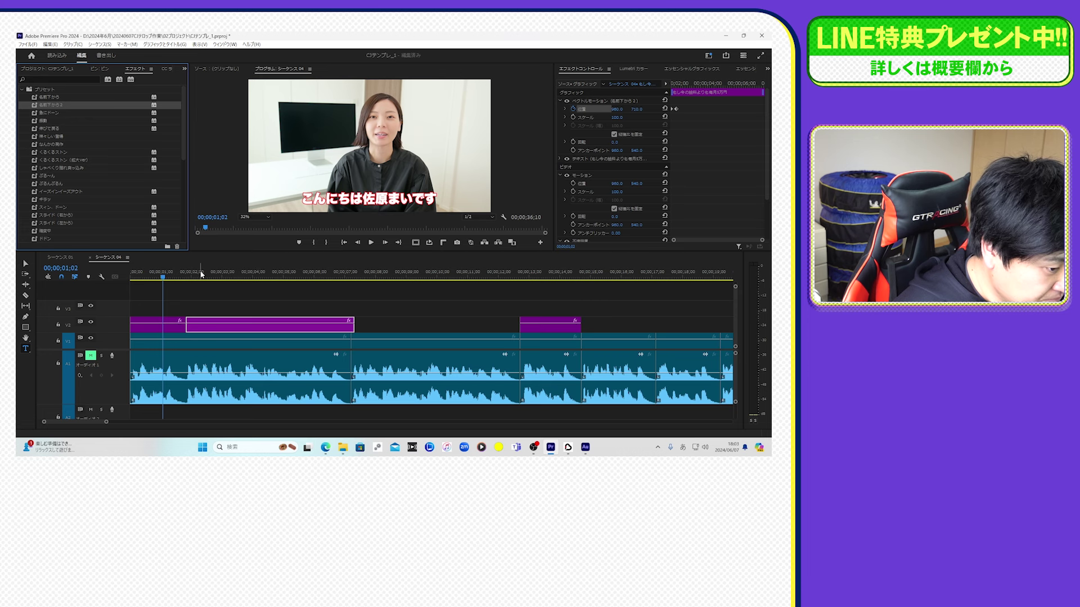
click(188, 276)
click(400, 362)
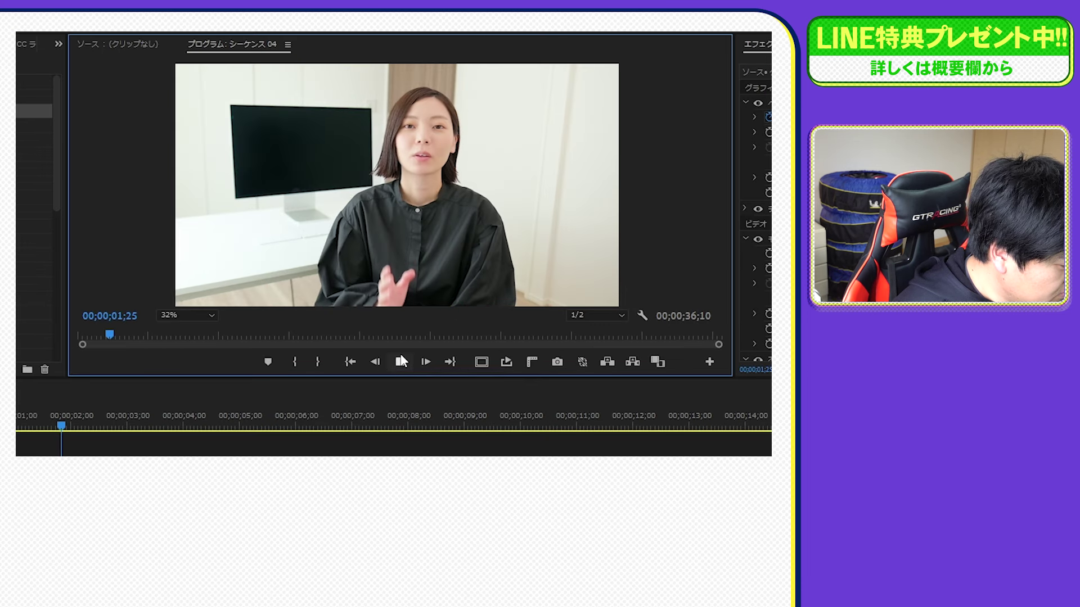
click(93, 416)
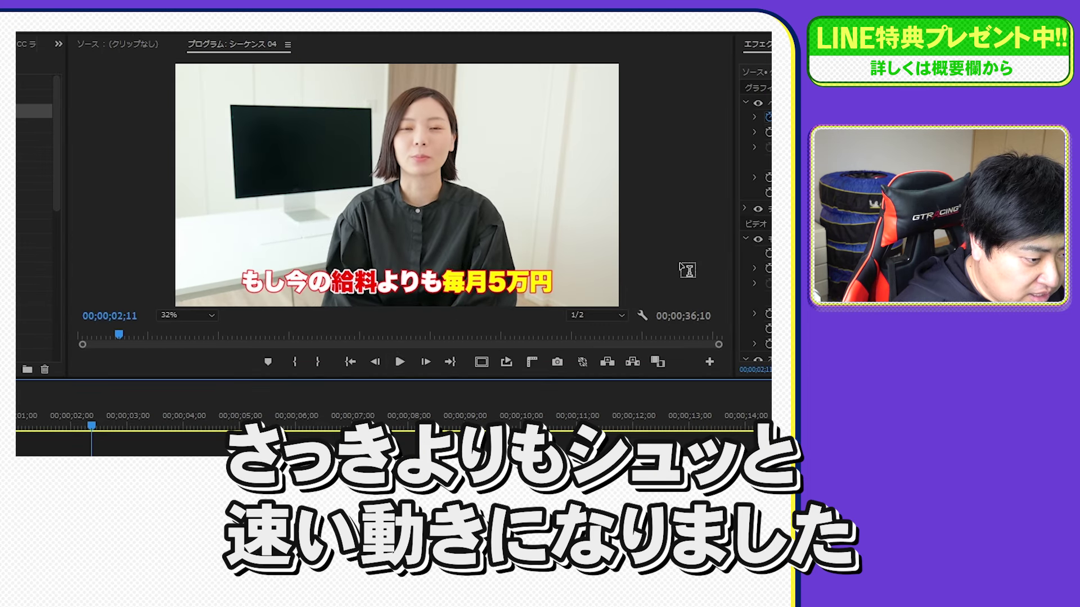
click(764, 72)
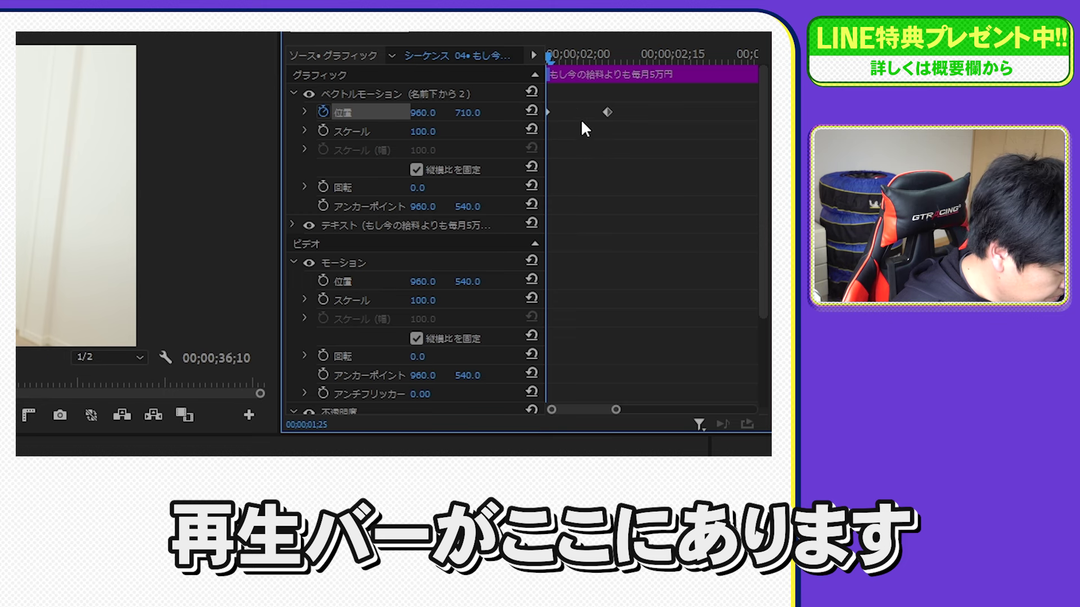
Jump to the second Position keyframe and select its Y value of 540
key(shift+Right)
key(shift+Right)
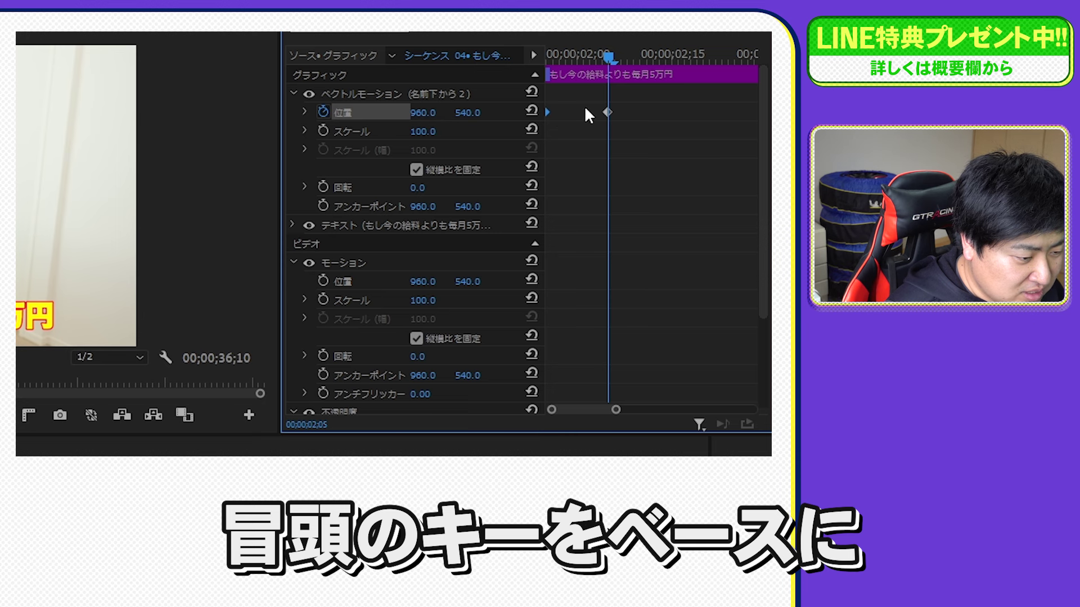
click(607, 112)
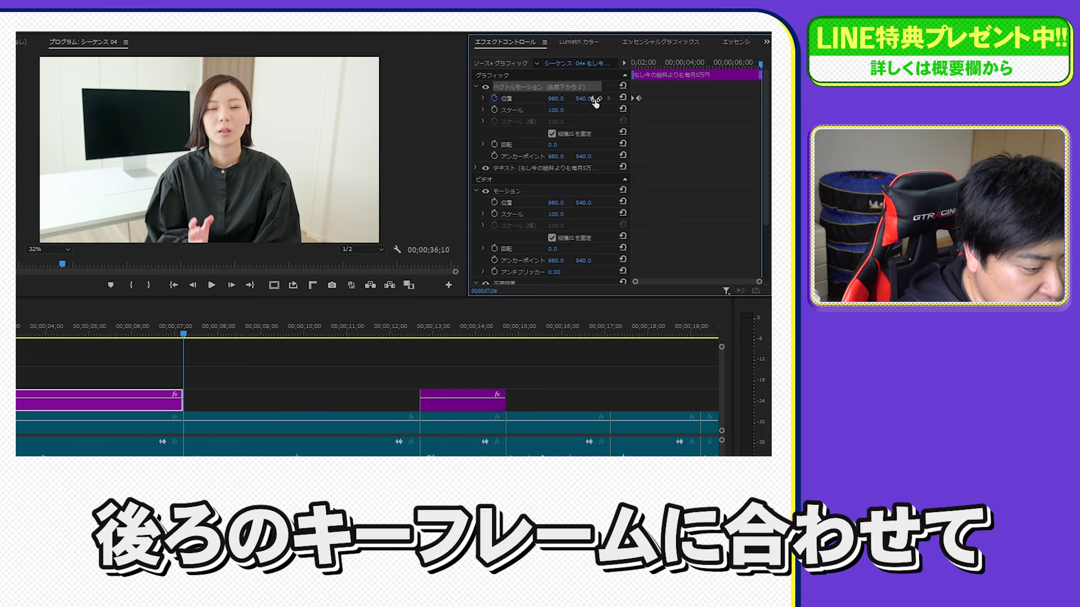
click(580, 100)
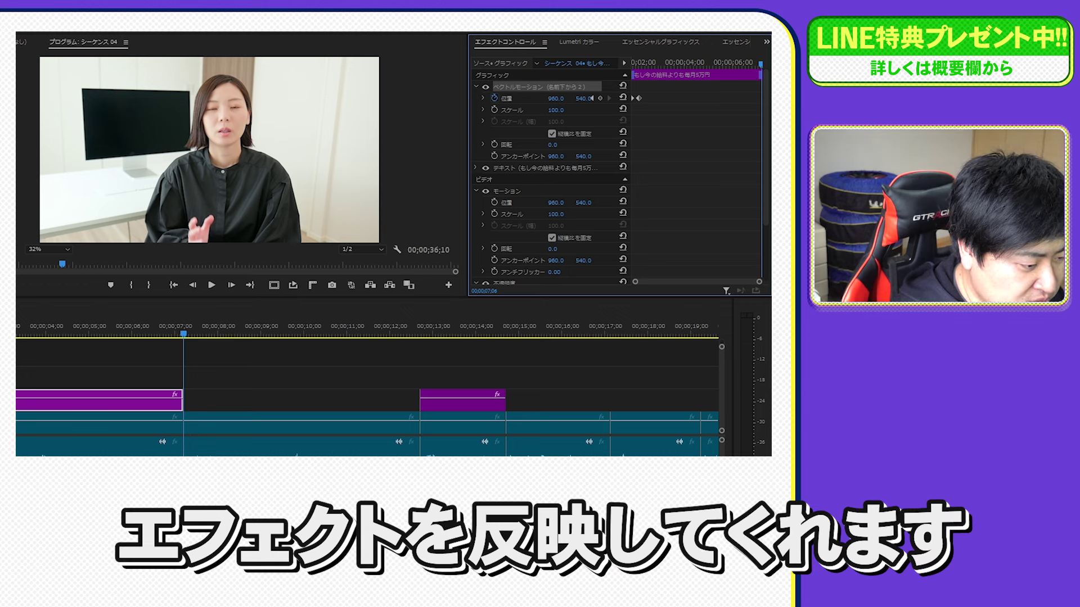
click(591, 98)
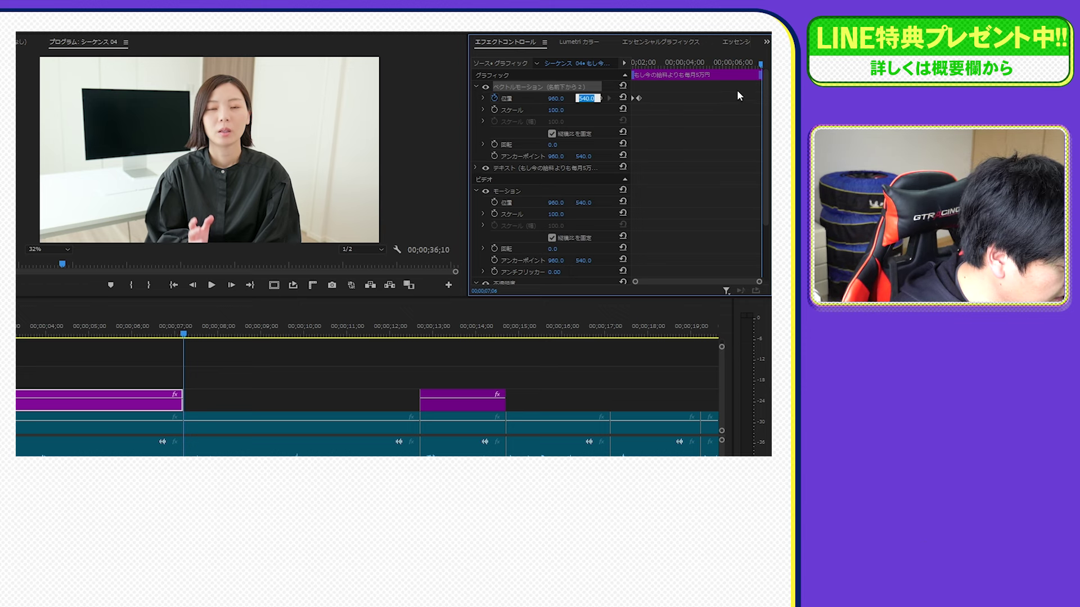
Add an end-of-clip Position keyframe at Y 710, then preview the caption sinking out
click(717, 110)
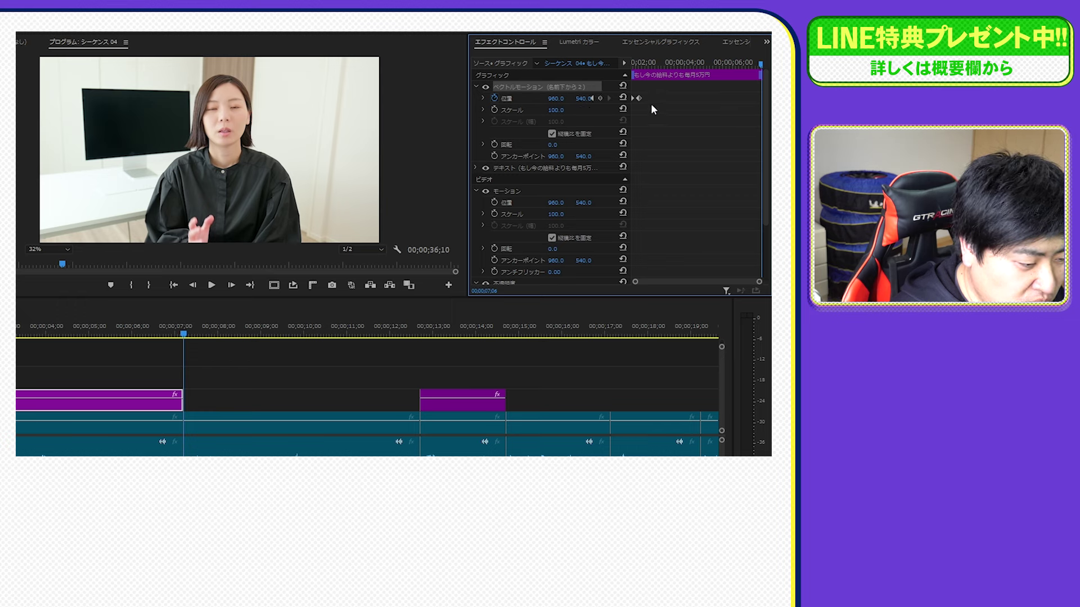
drag(761, 66, 760, 63)
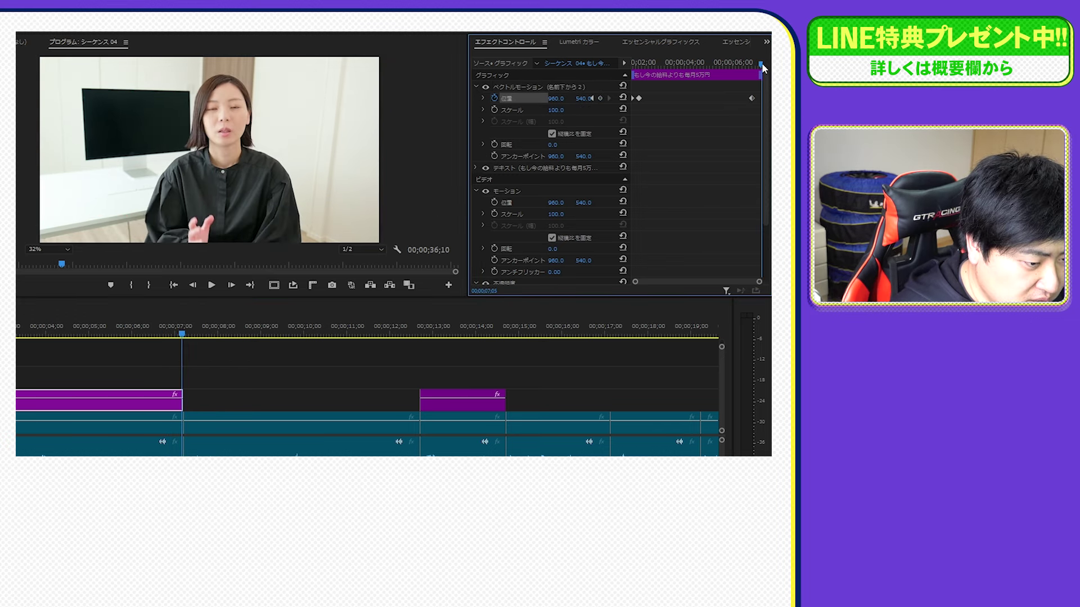
drag(583, 98, 624, 99)
click(211, 286)
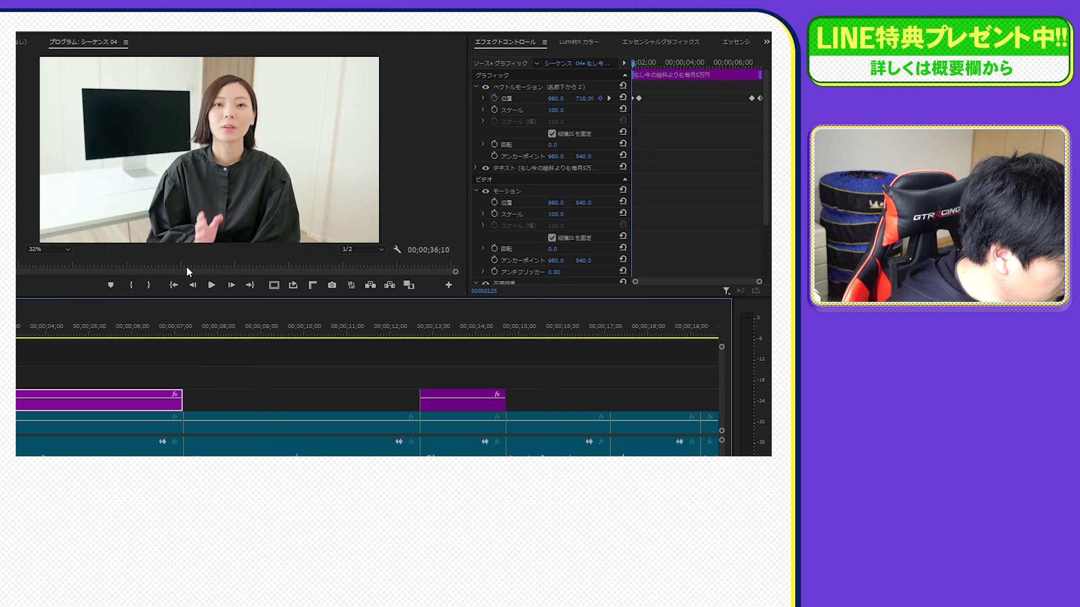
click(168, 333)
drag(162, 334, 144, 334)
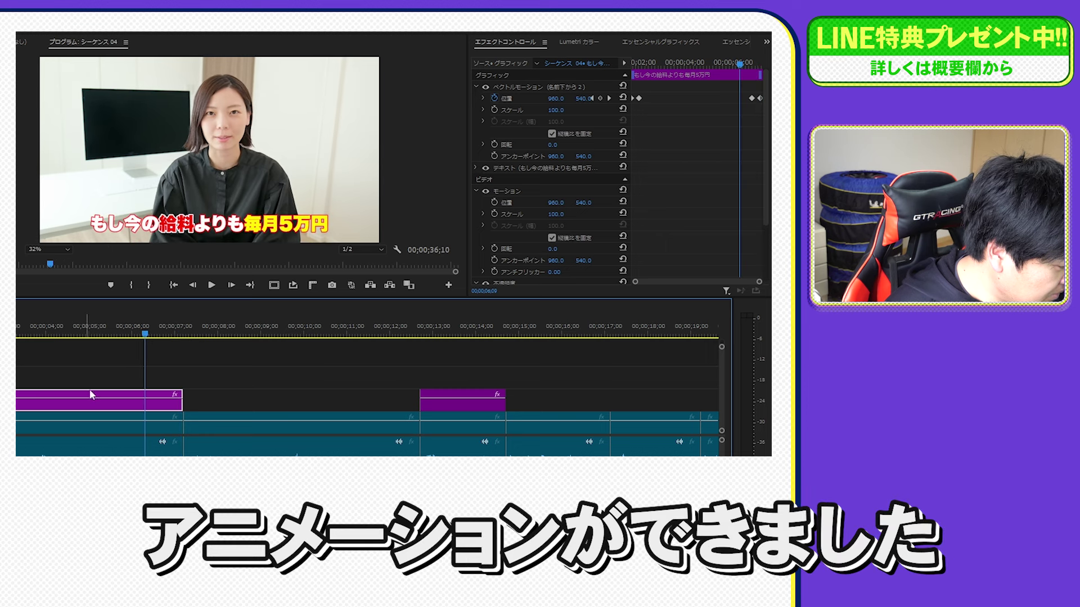
Save the Vector Motion exit animation as the out-point based preset '名前下から3'
right_click(533, 89)
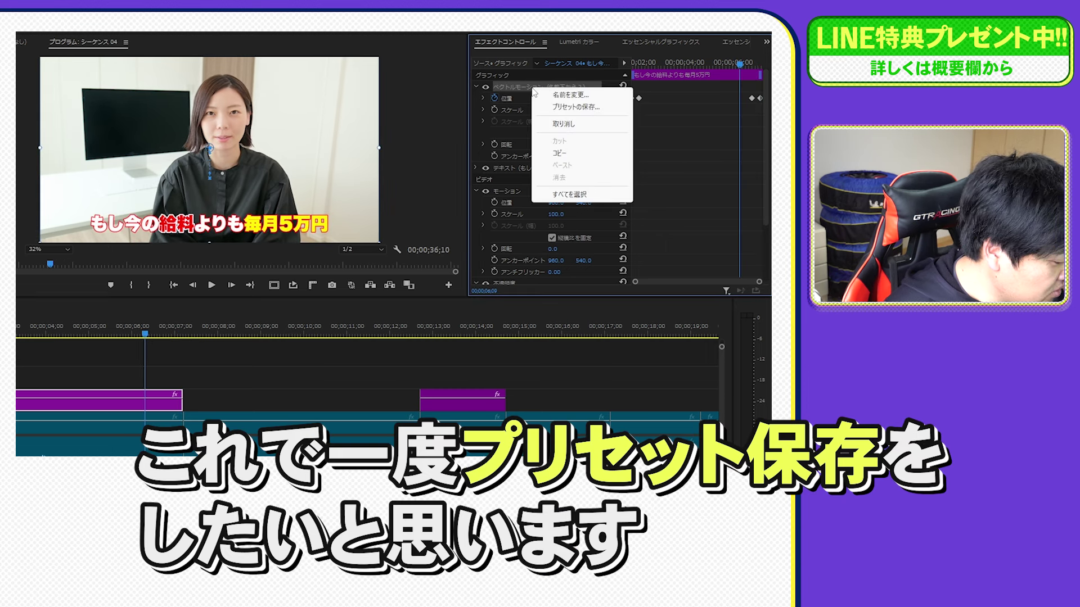
click(575, 108)
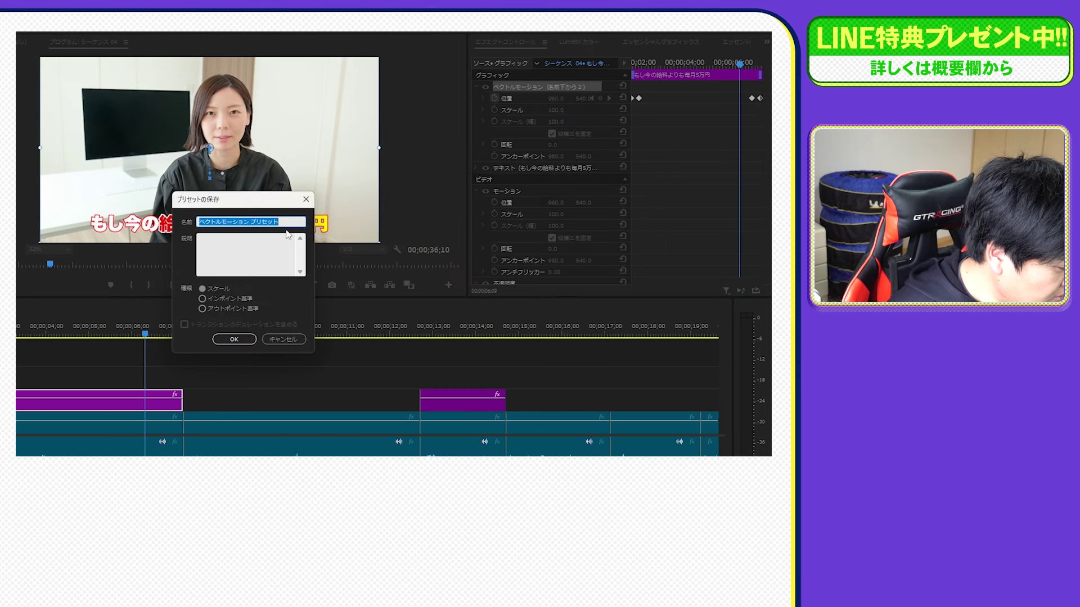
text(なまえしたから)
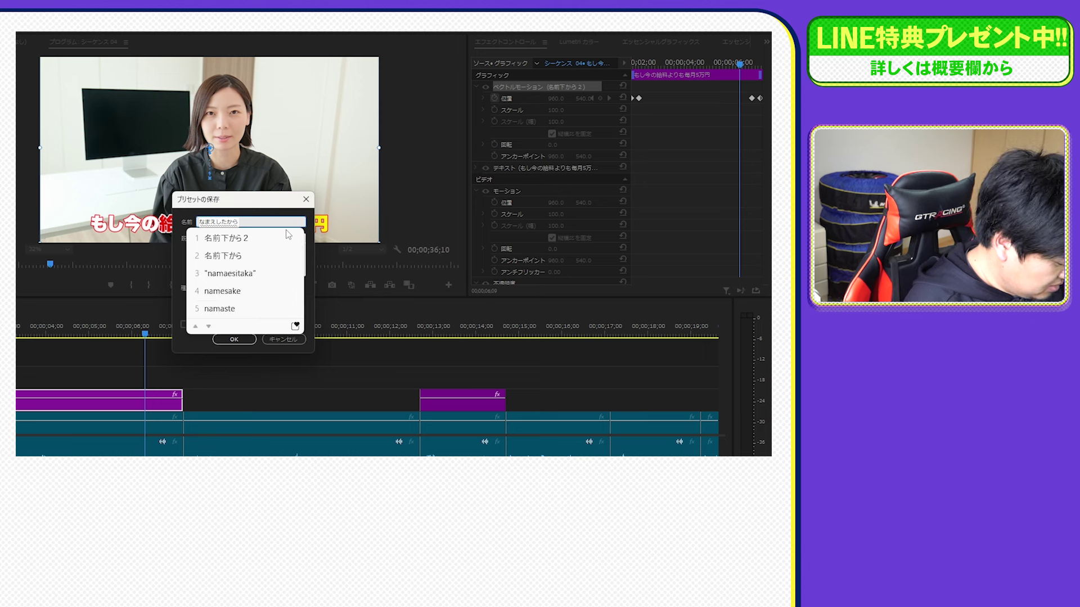
key(space)
text(名前下から３)
key(Return)
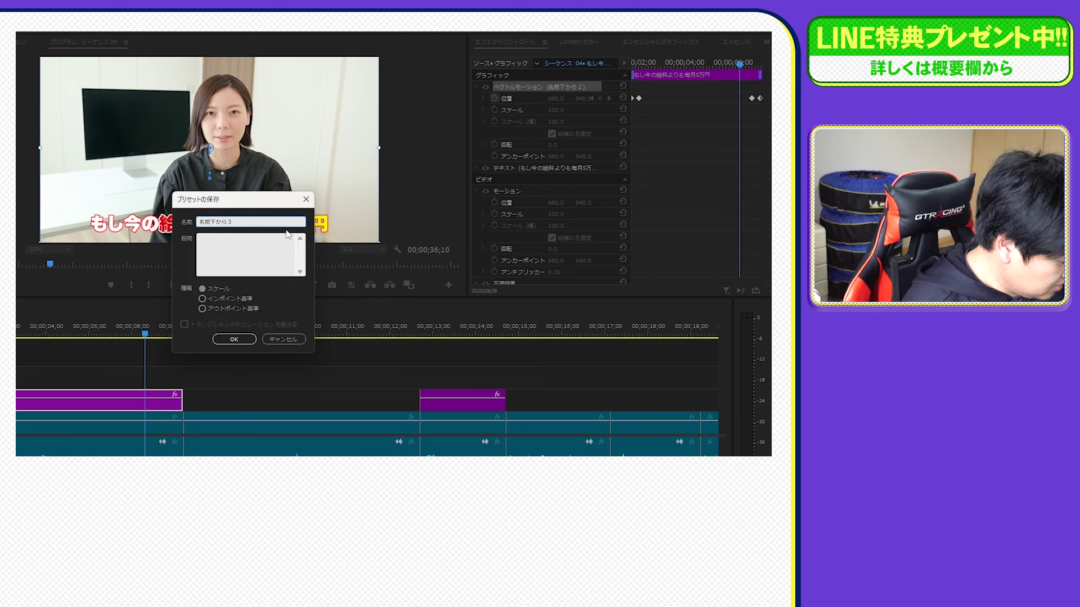
click(202, 309)
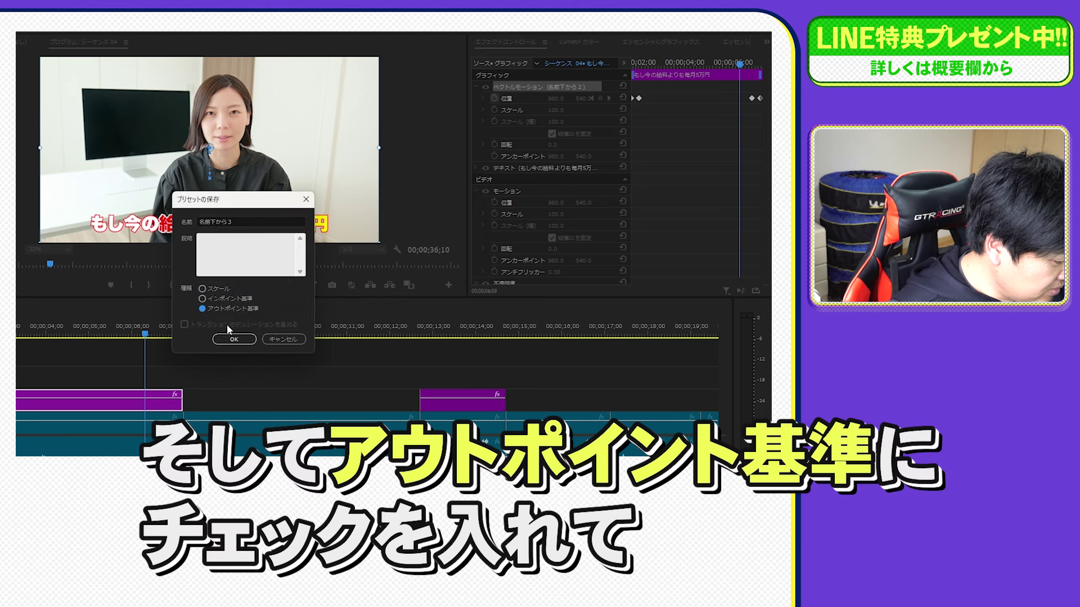
click(241, 340)
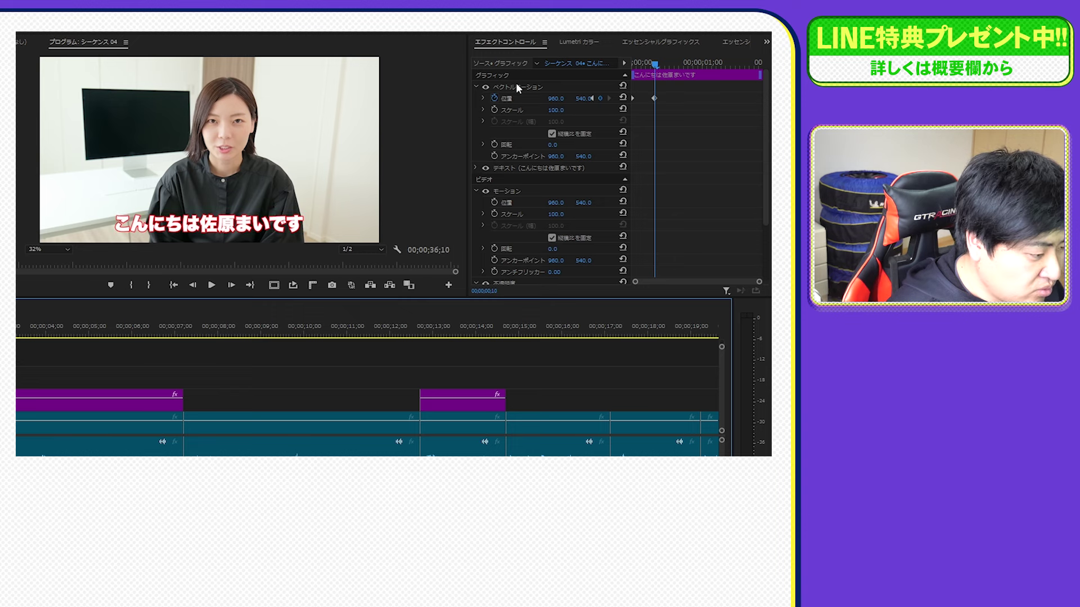
right_click(515, 84)
click(556, 120)
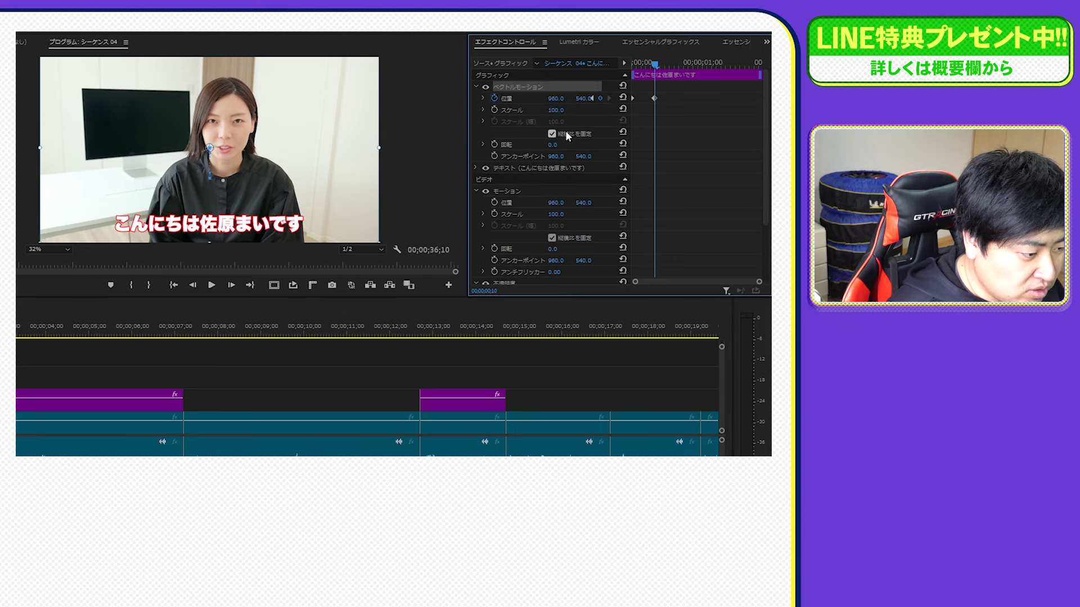
click(493, 96)
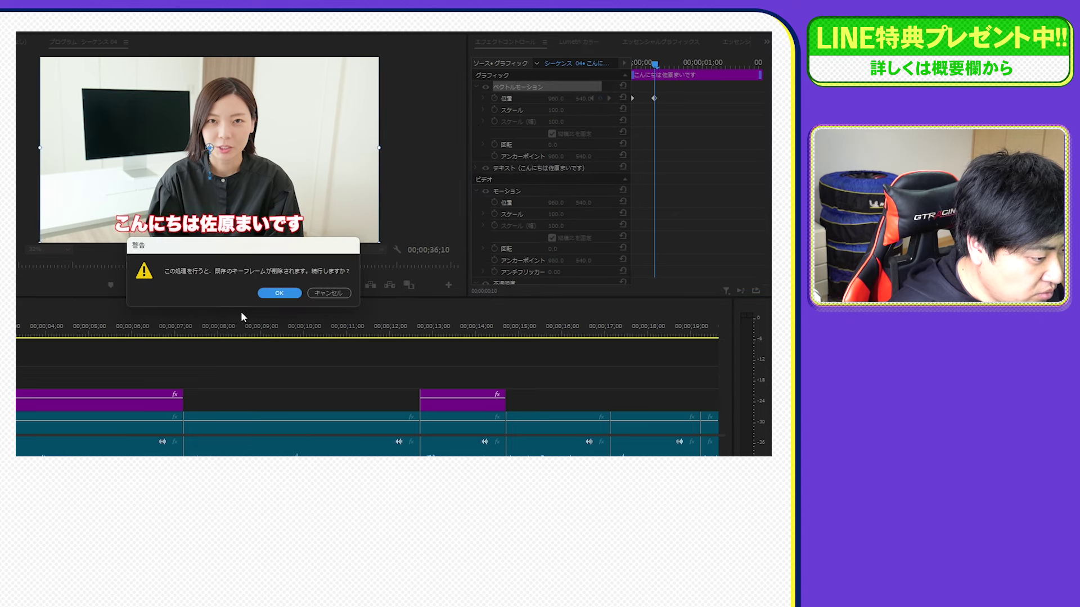
click(276, 294)
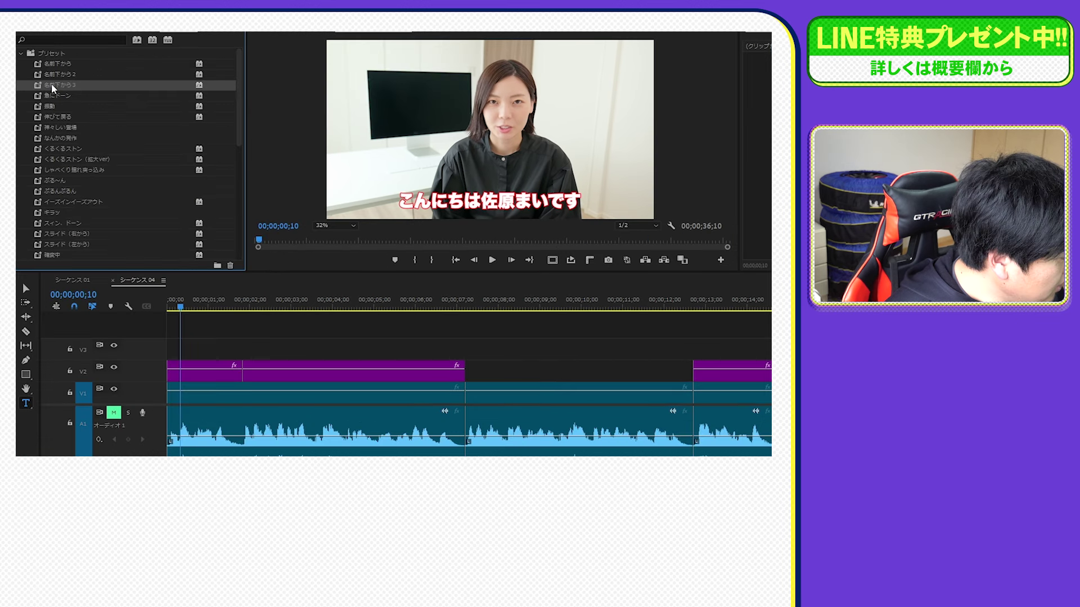
drag(62, 84, 209, 382)
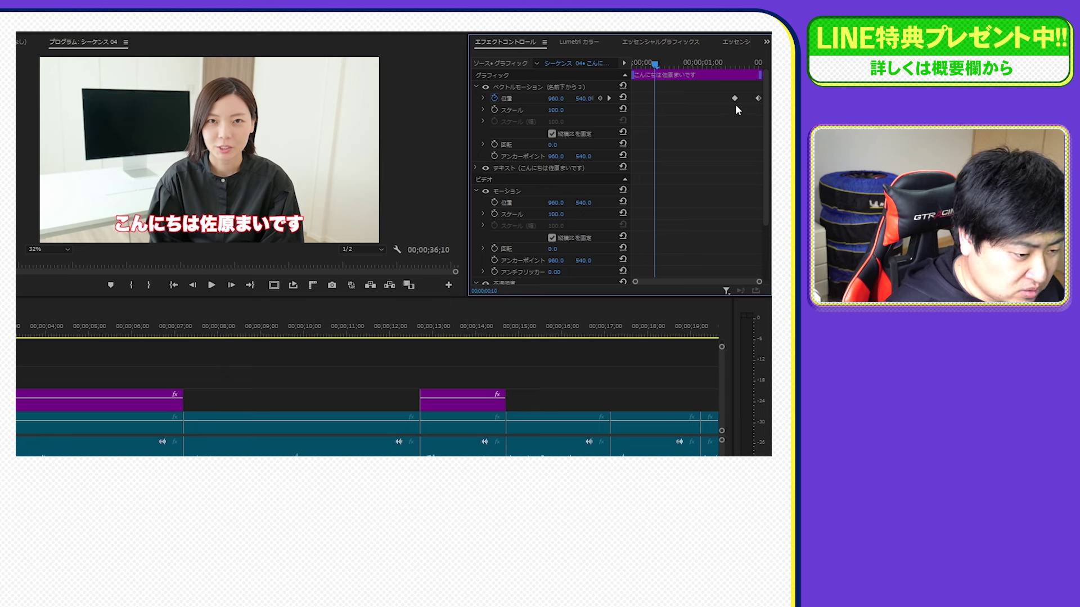
drag(718, 59, 730, 60)
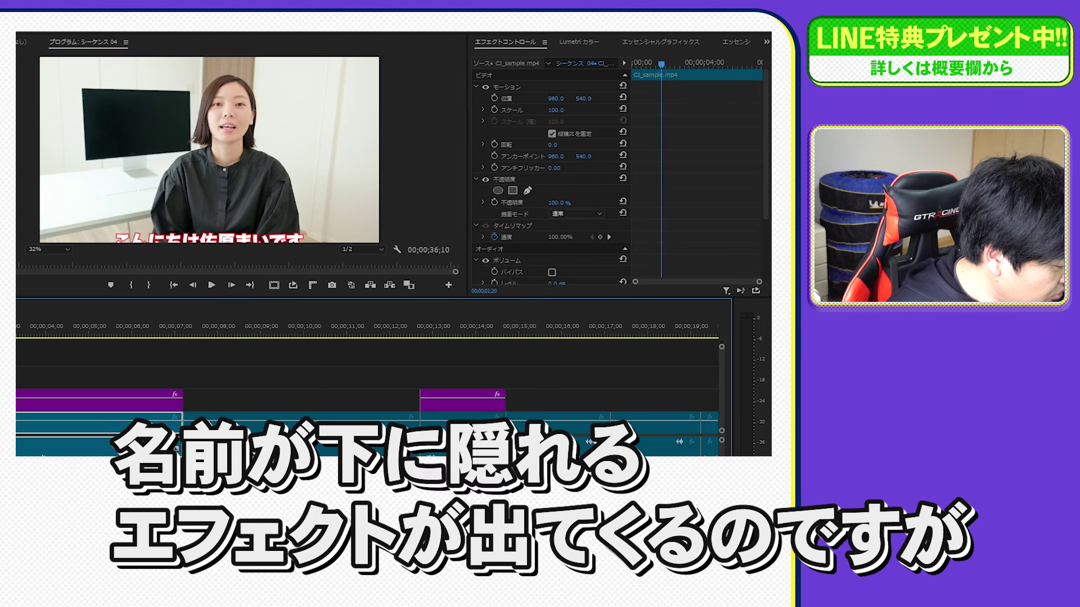
key(Right)
key(Right)
key(Right)
key(Home)
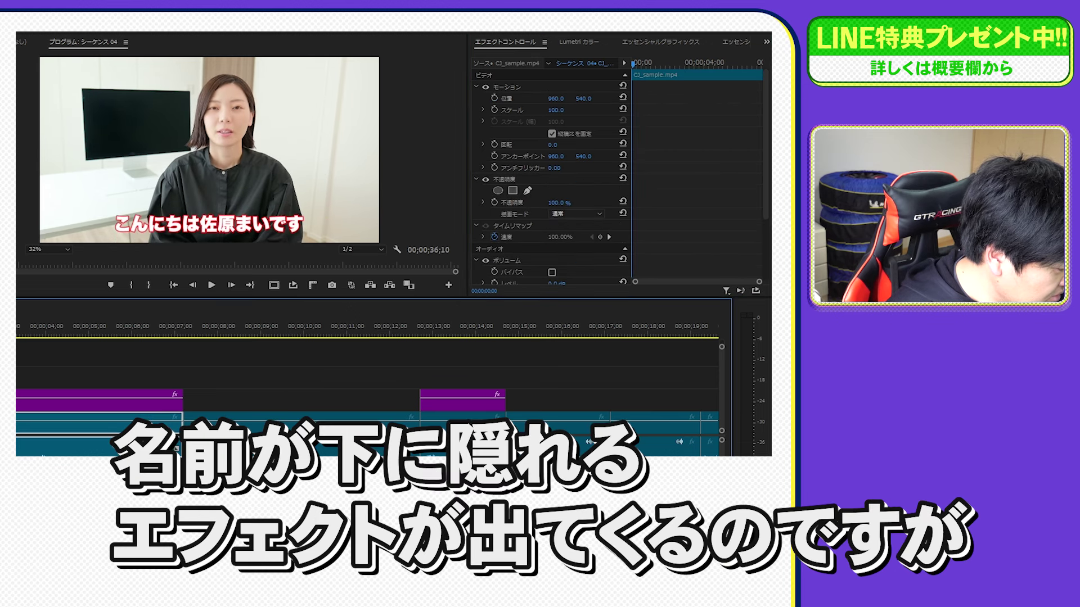
click(168, 224)
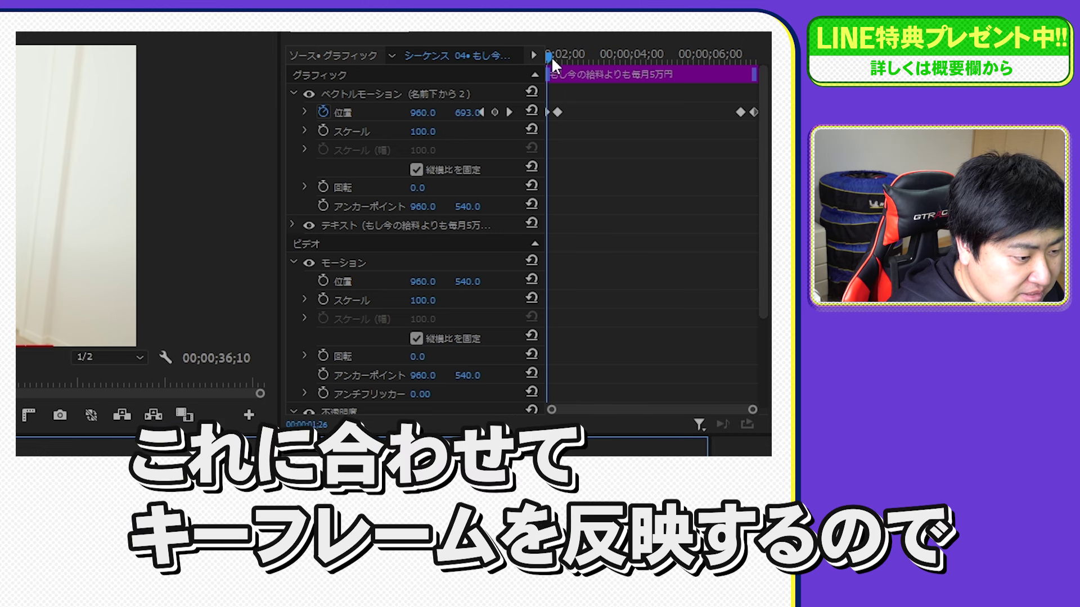
drag(548, 55, 741, 69)
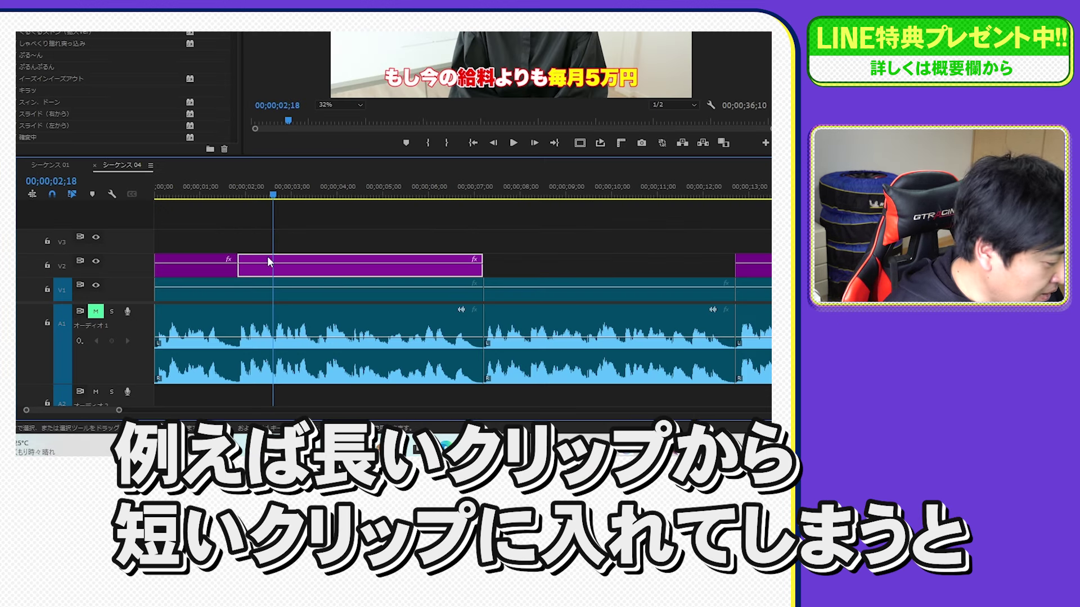
click(217, 194)
click(225, 266)
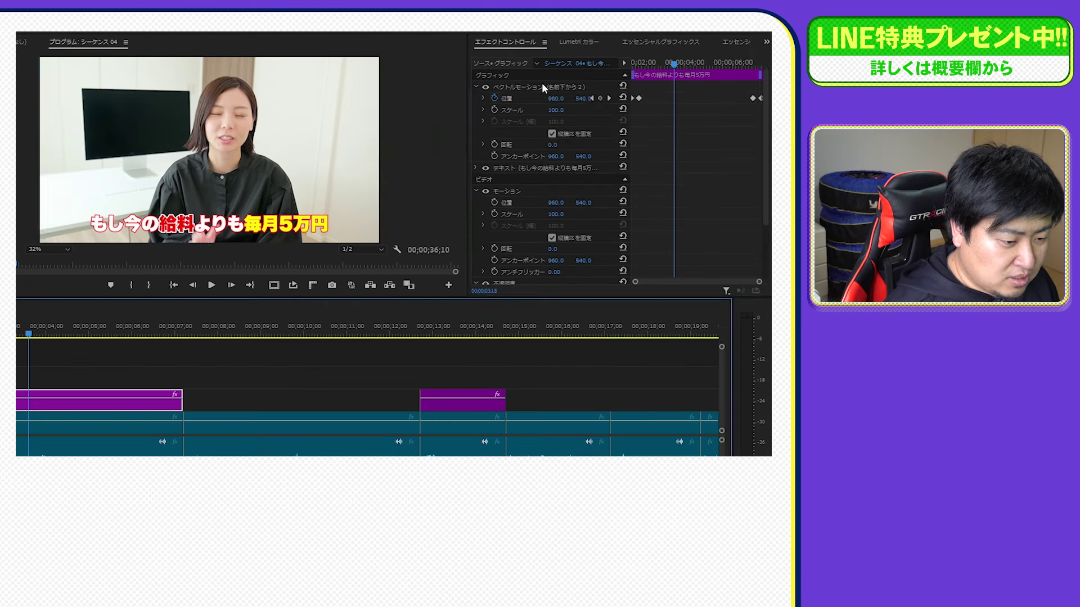
right_click(541, 84)
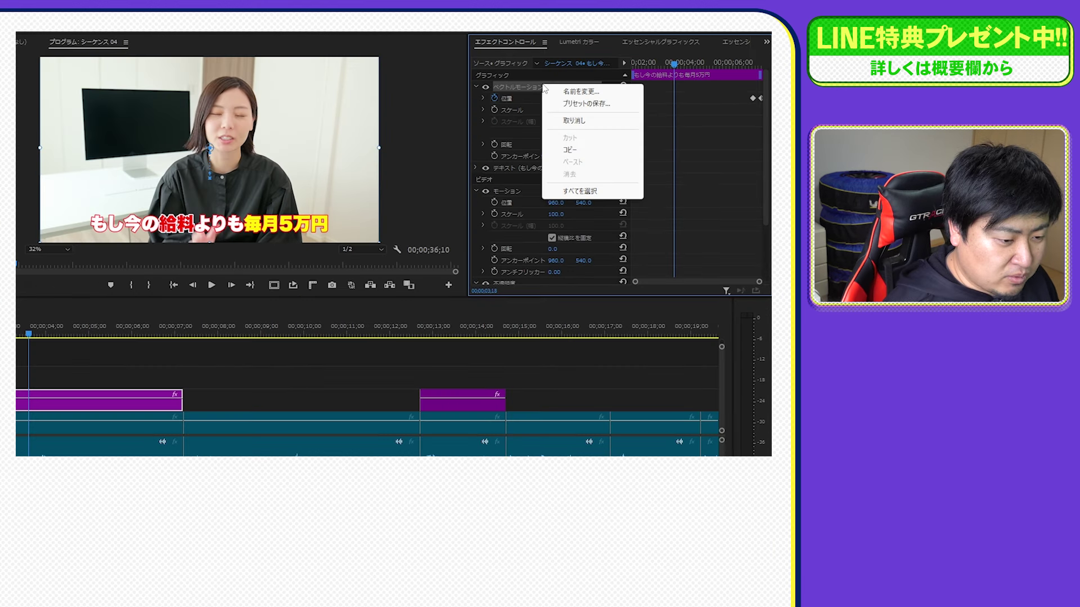
Save the vector motion as '名前下から4' and apply it to the こんにちは greeting caption clip
click(593, 105)
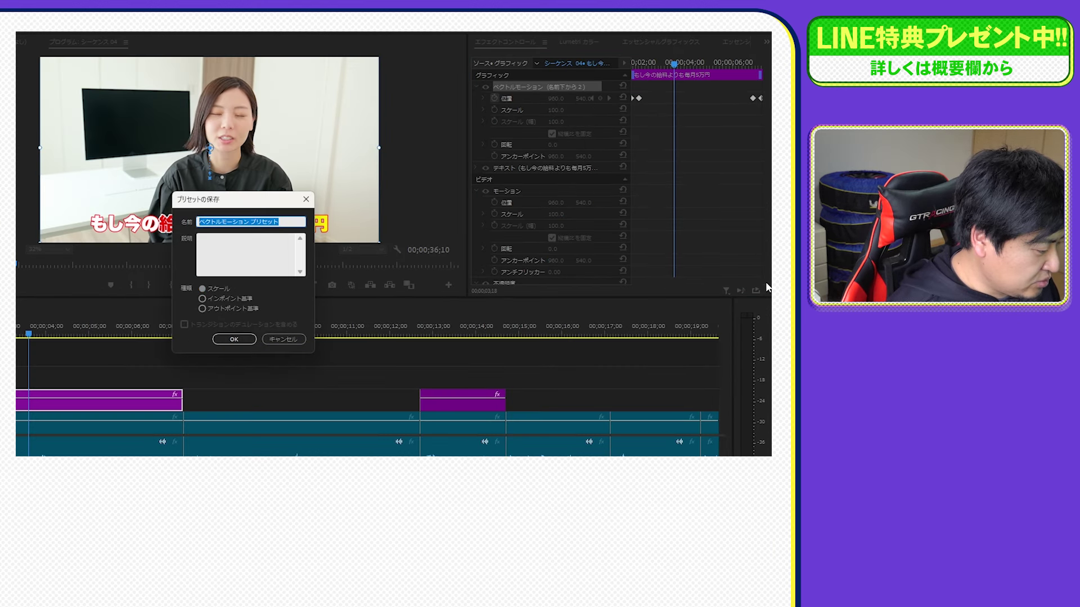
text(namae)
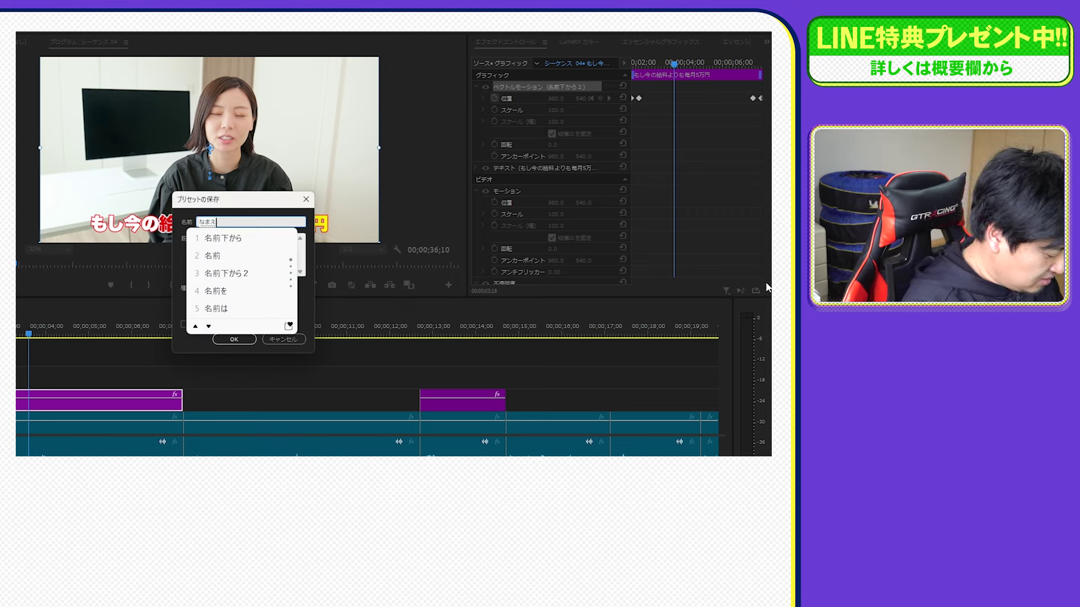
key(Tab)
key(Return)
text(4)
key(Return)
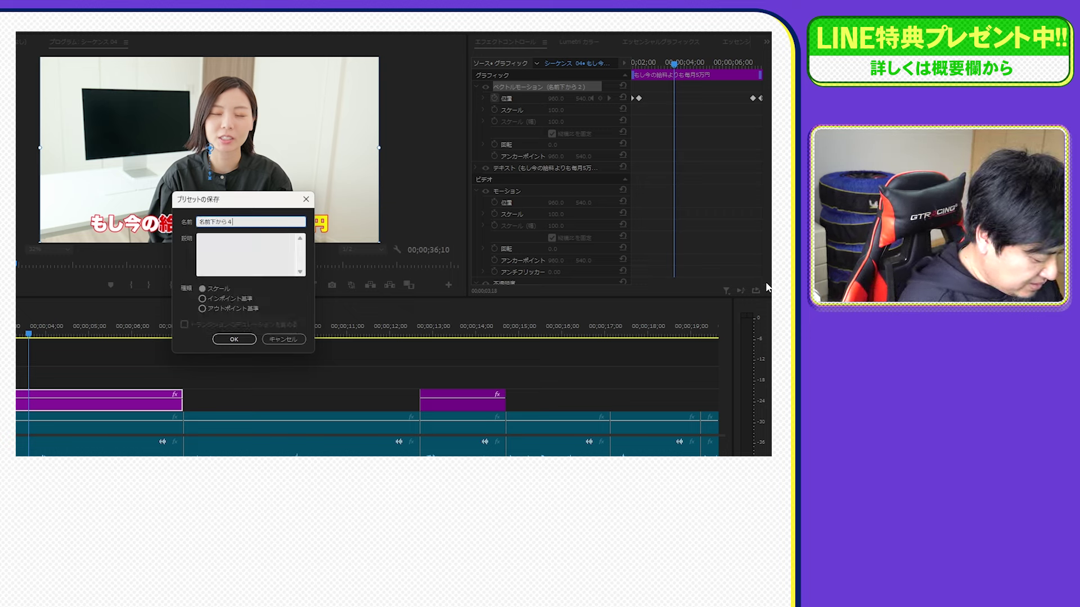
click(236, 339)
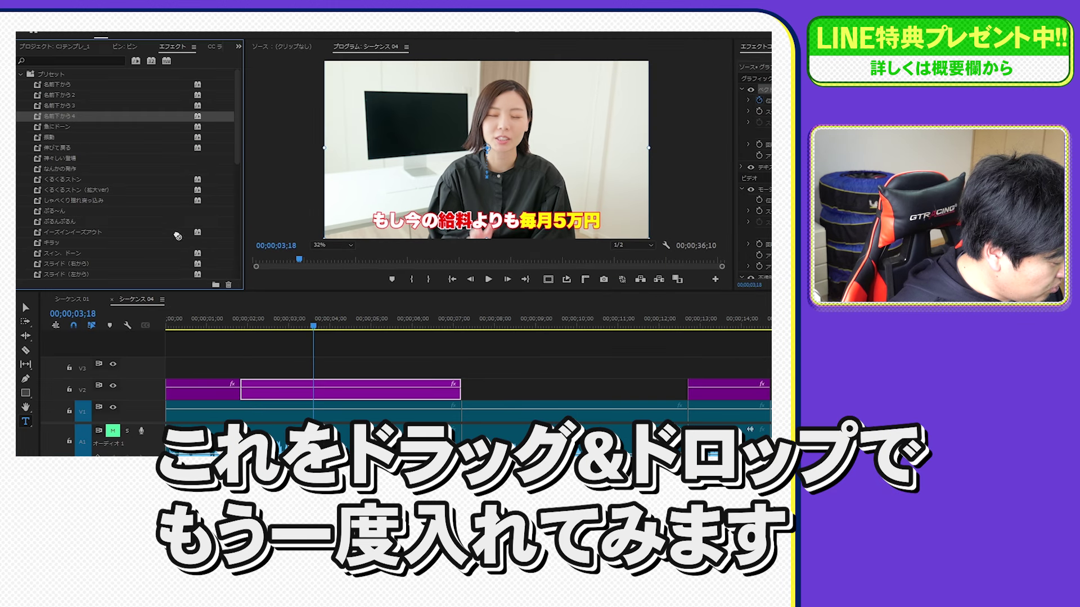
drag(177, 236, 202, 389)
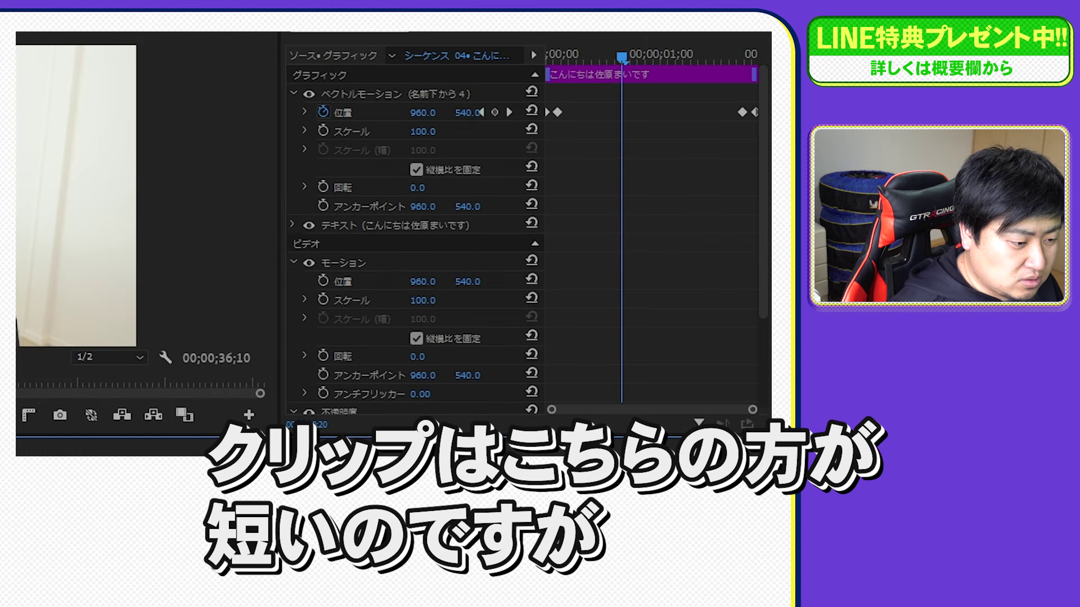
mouse_move(615, 57)
mouse_down()
mouse_move(545, 74)
mouse_move(744, 59)
mouse_up()
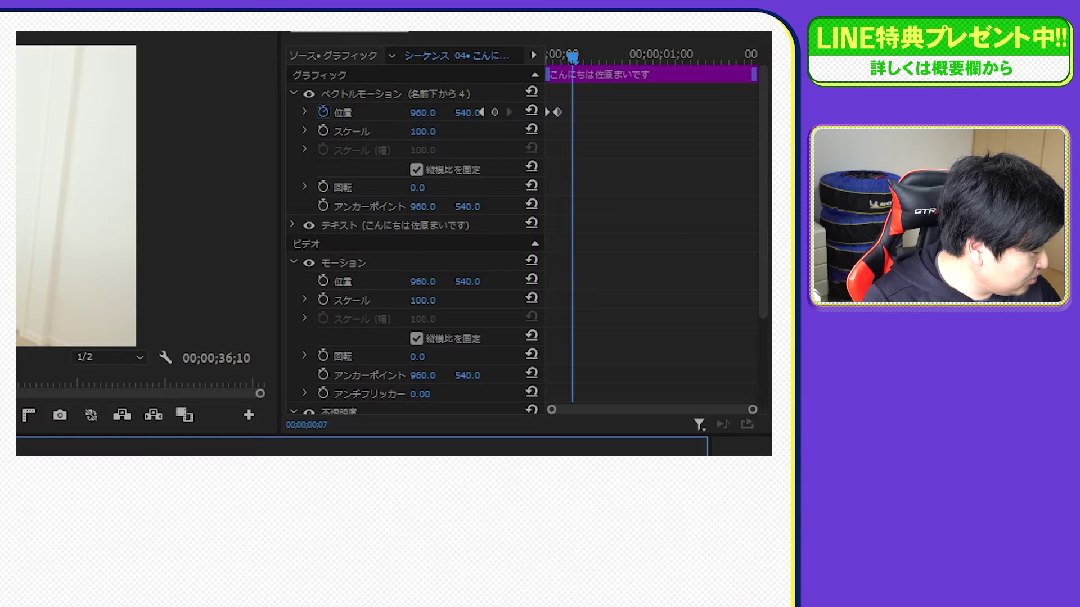
key(Down)
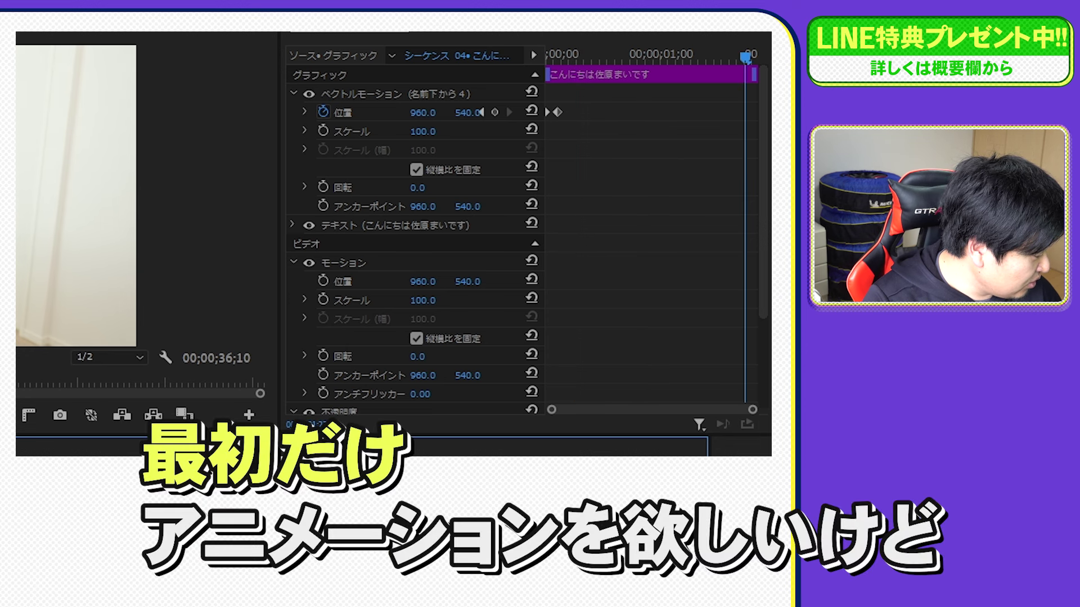
key(Down)
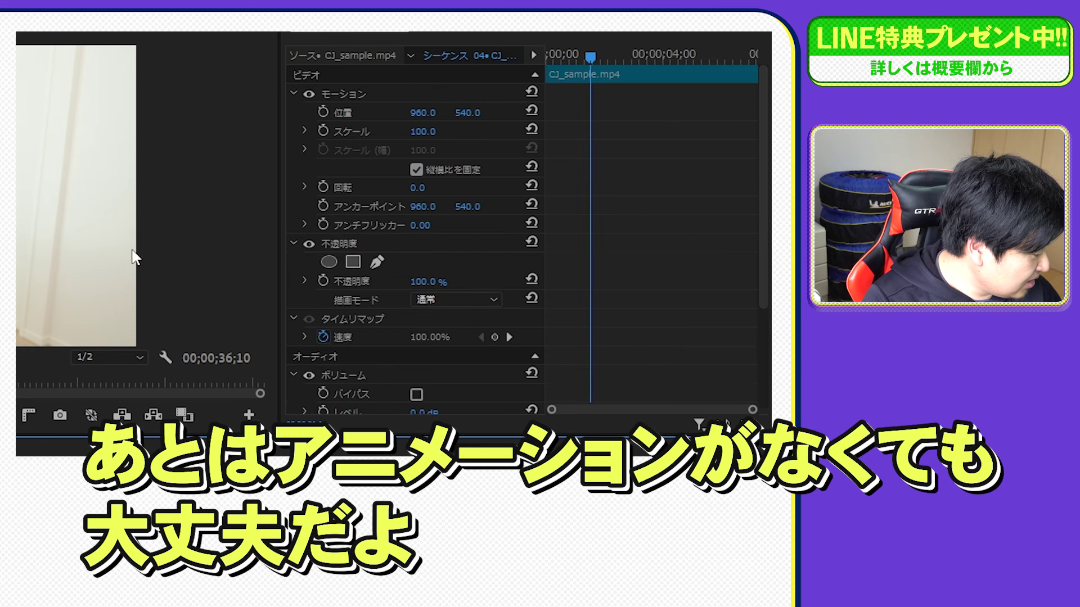
key(Up)
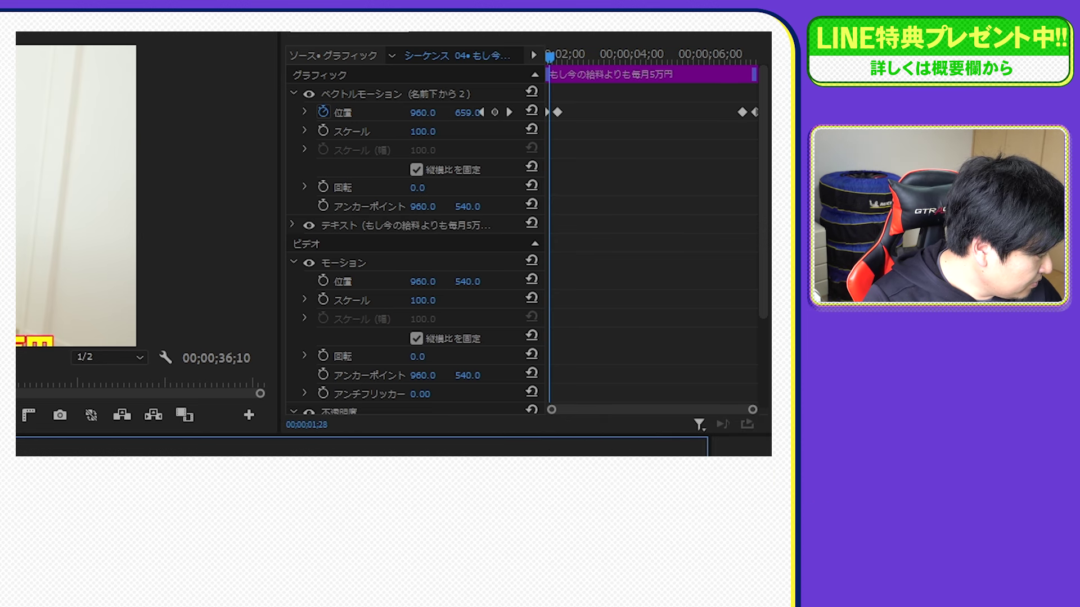
key(Down)
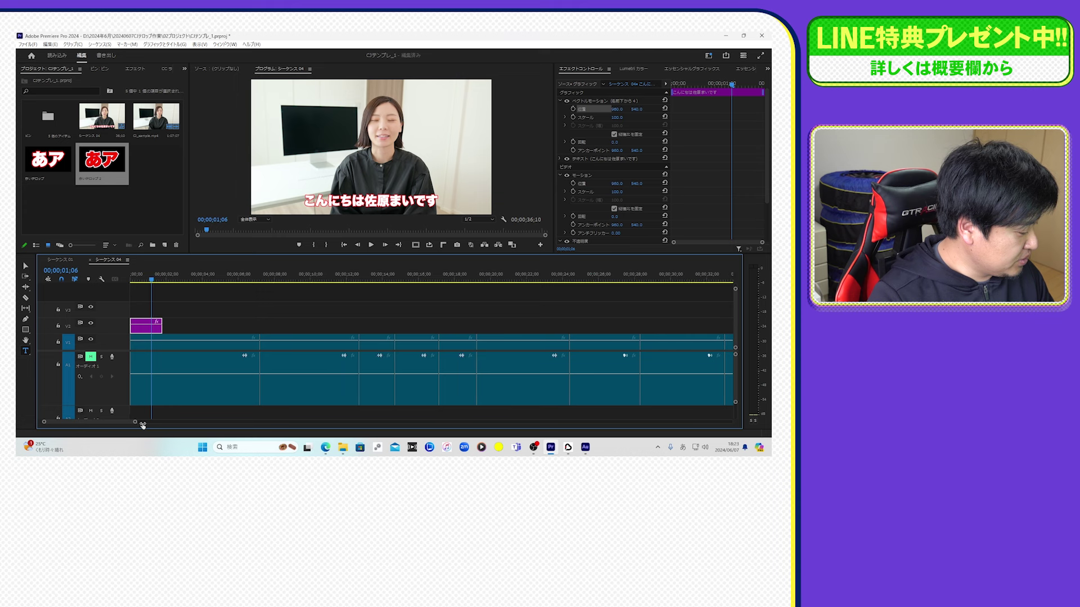
drag(147, 423, 136, 423)
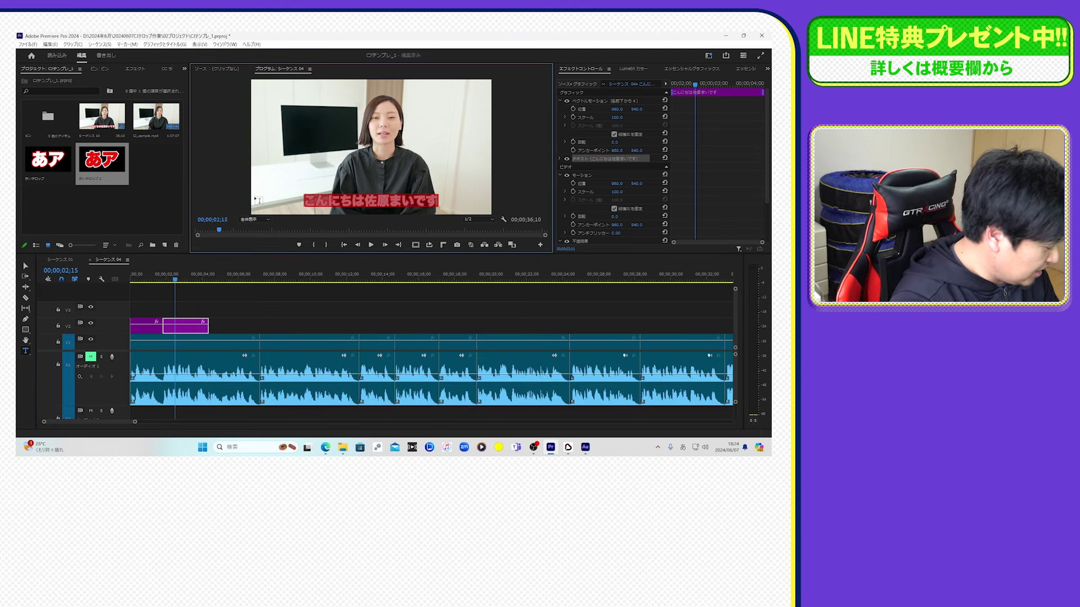
text(こんかいh)
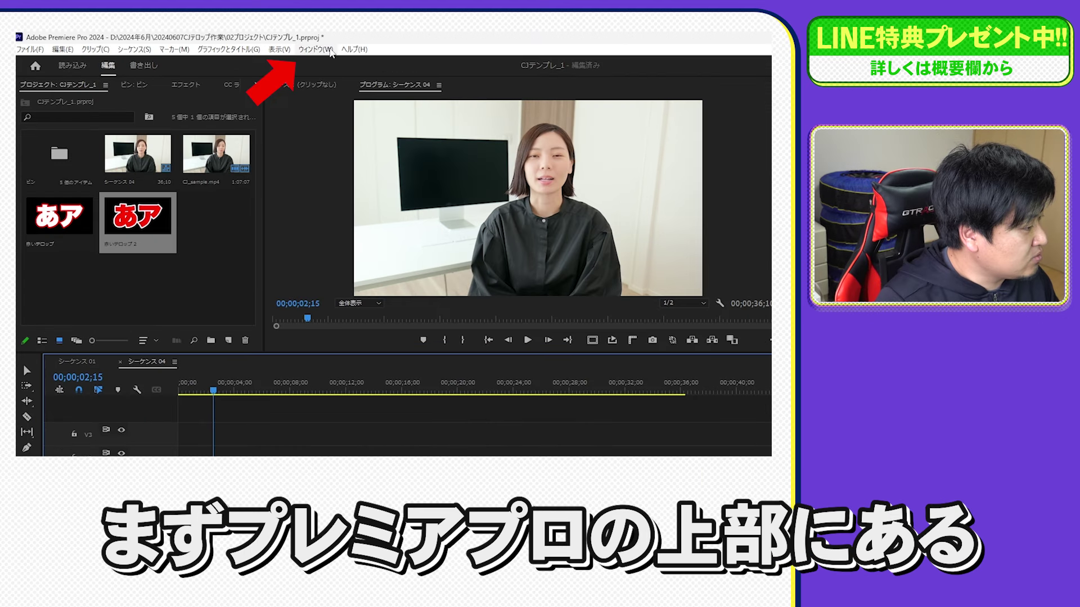
Open the Text panel, transcribe CJ_sample.mp4, then start Create captions from transcript
click(316, 51)
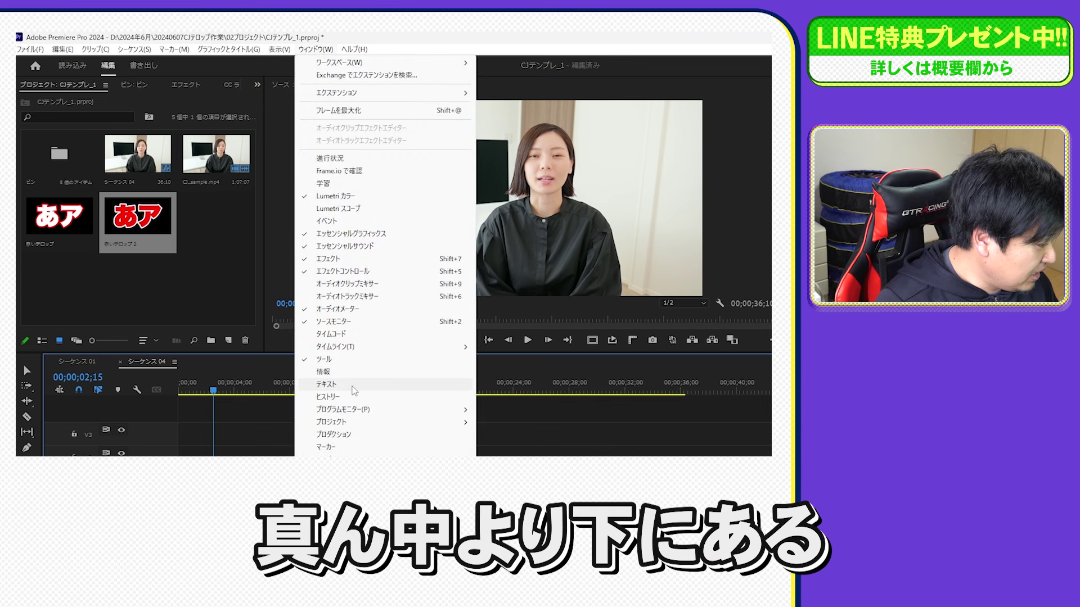
click(326, 385)
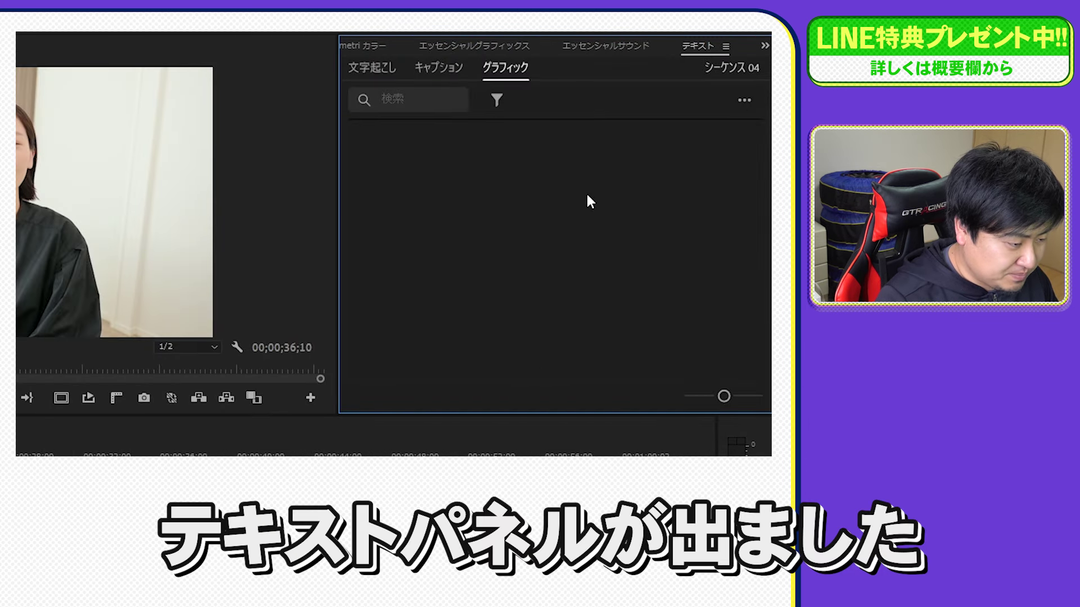
click(373, 68)
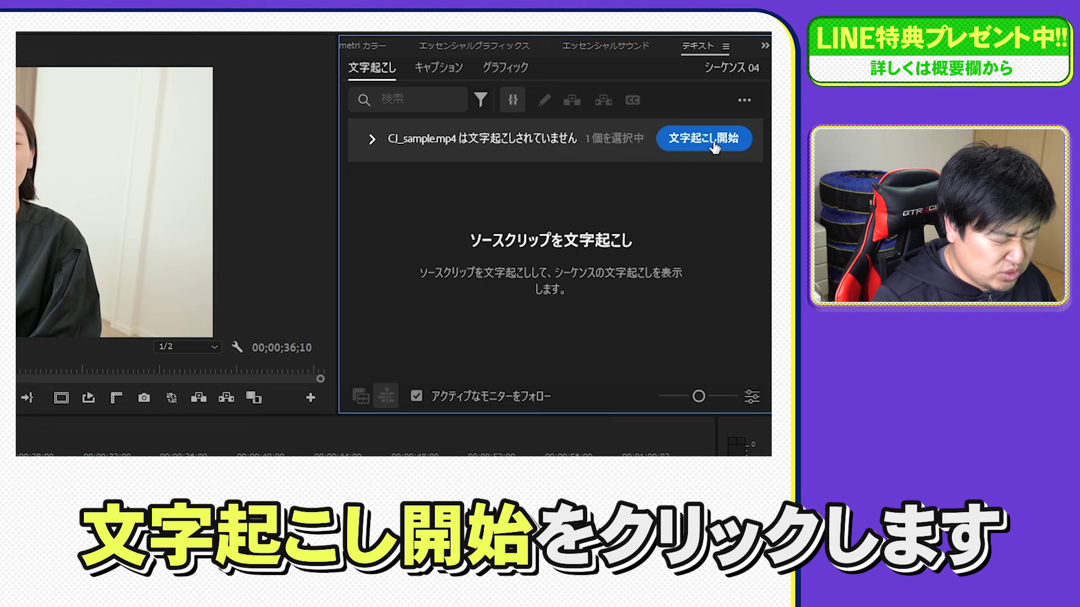
click(715, 146)
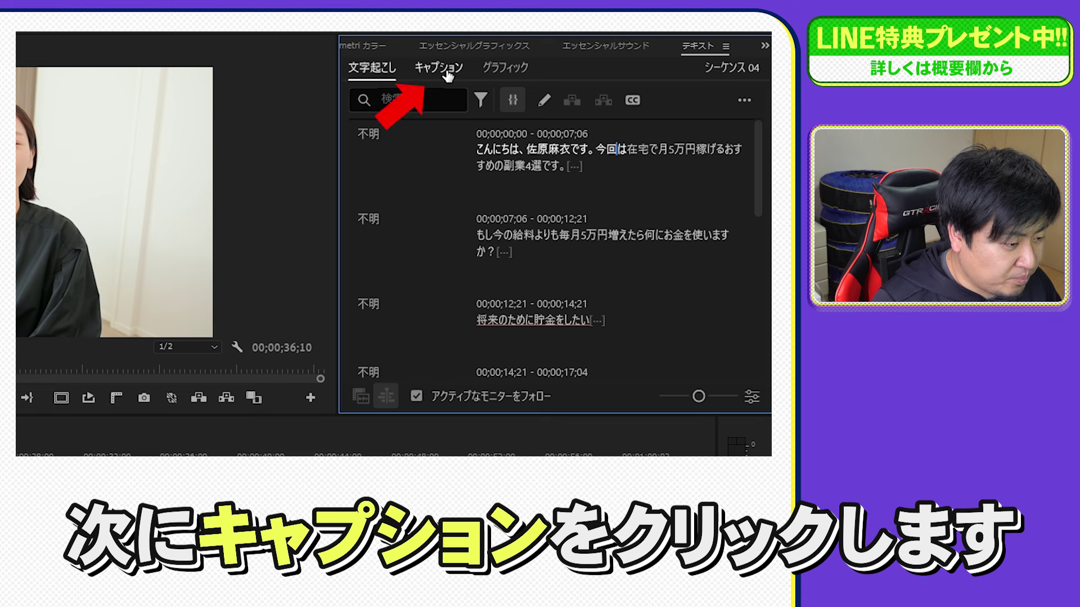
click(448, 75)
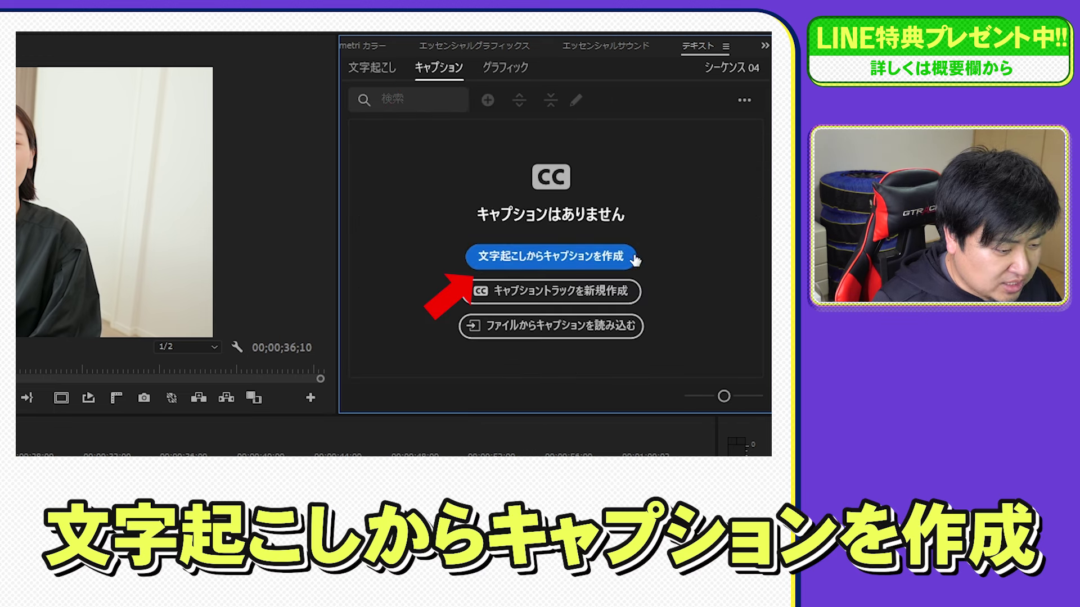
click(571, 256)
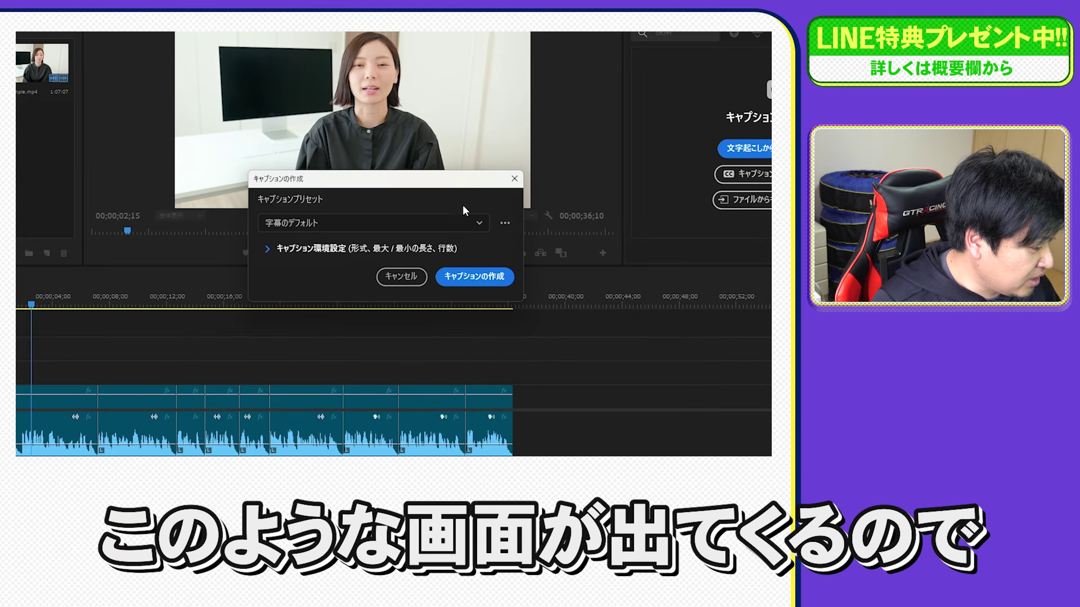
Expand Caption Preferences and leave the caption style at なし after trying 赤いテロップ
click(270, 250)
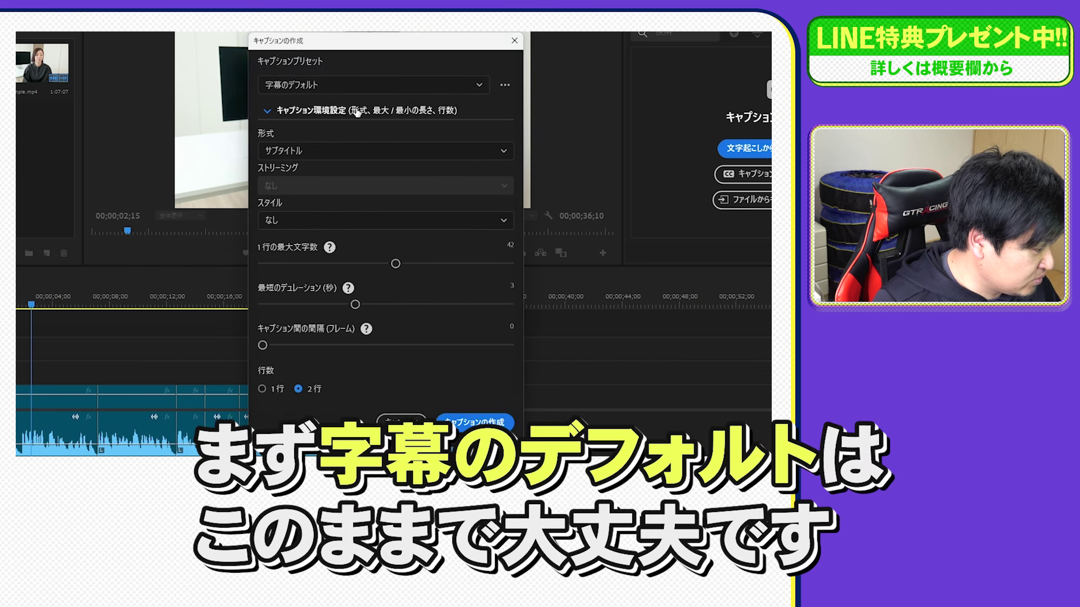
click(315, 220)
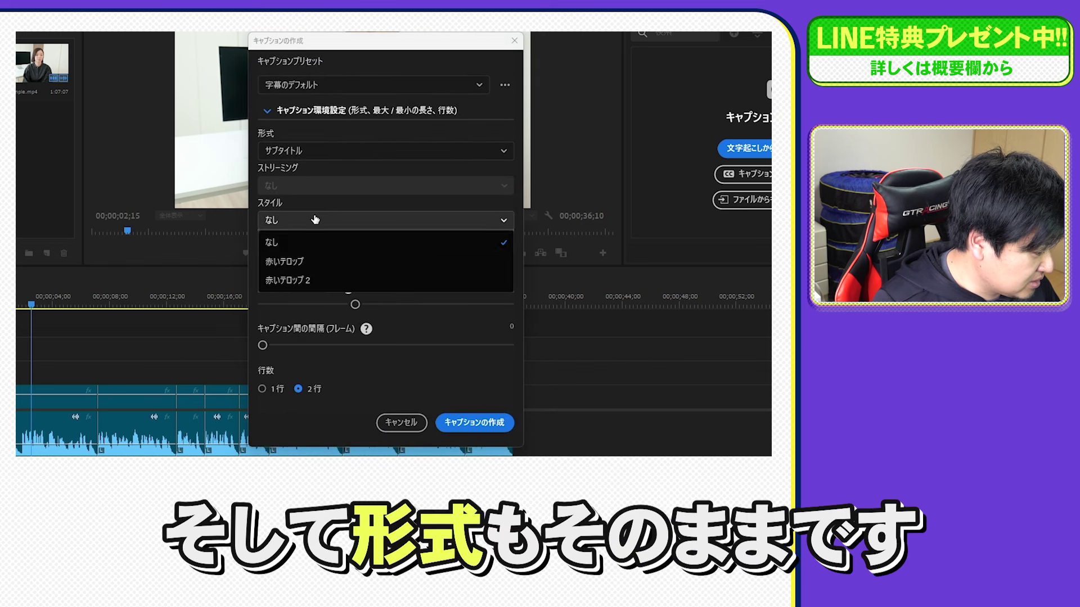
click(315, 220)
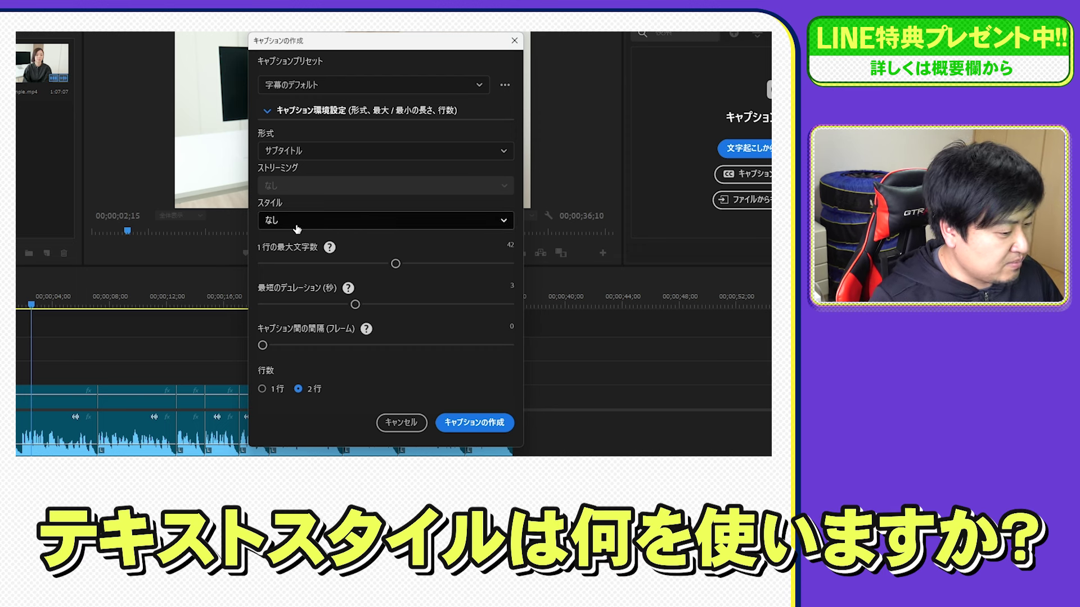
click(297, 220)
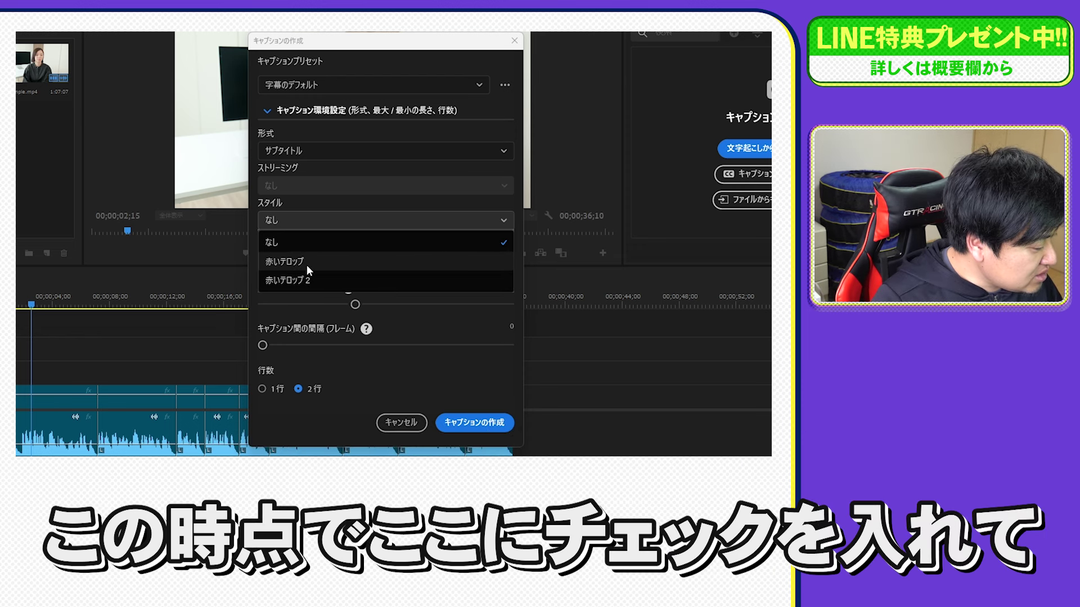
click(311, 263)
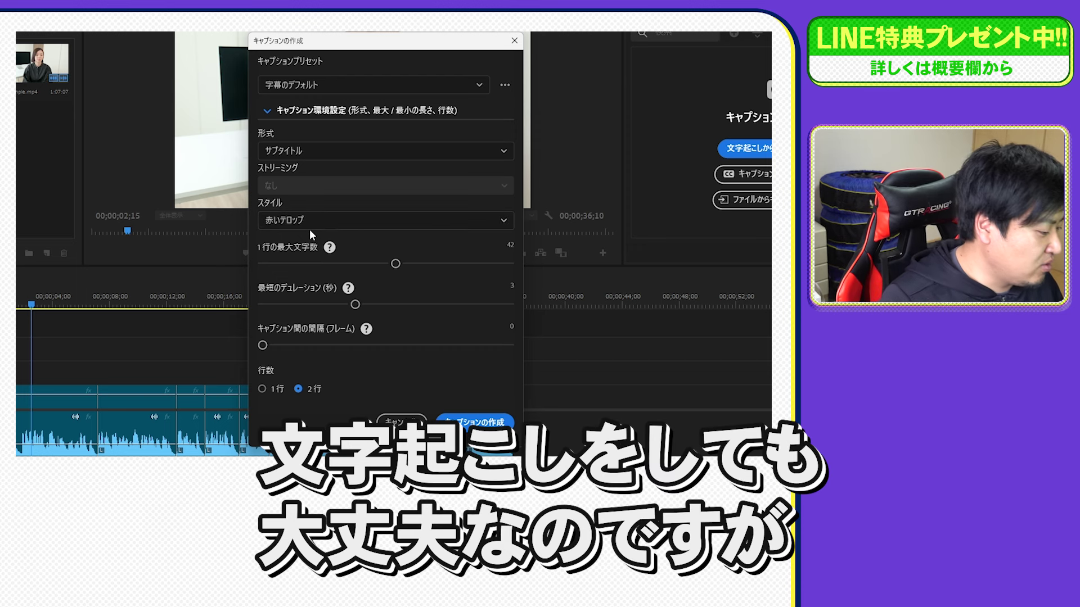
click(300, 225)
click(284, 243)
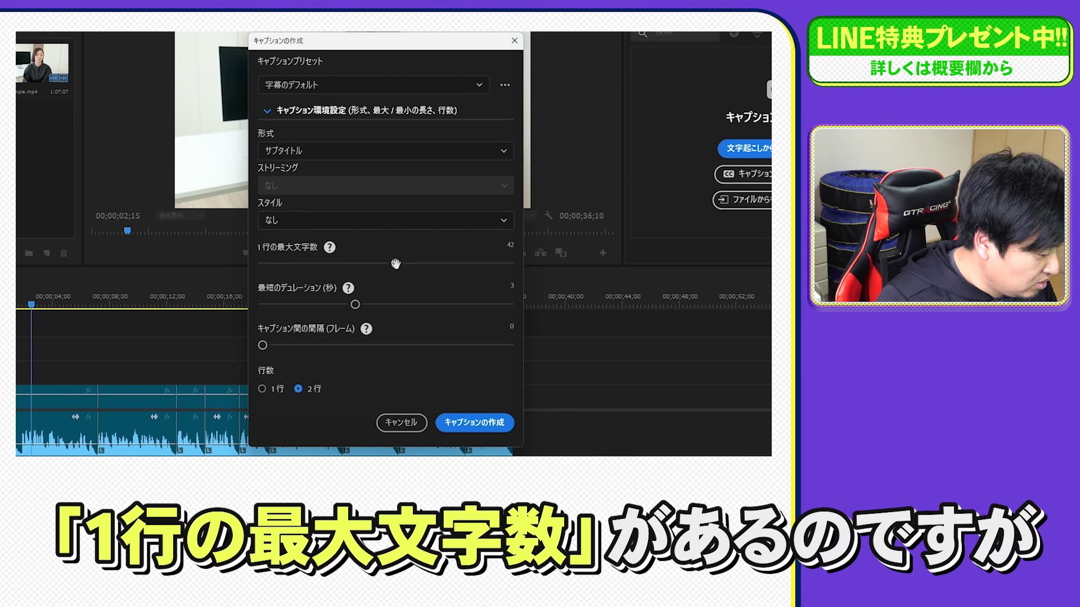
Limit lines to 20 characters, create the captions, and scrub to the caption at 16;12
drag(395, 264, 341, 263)
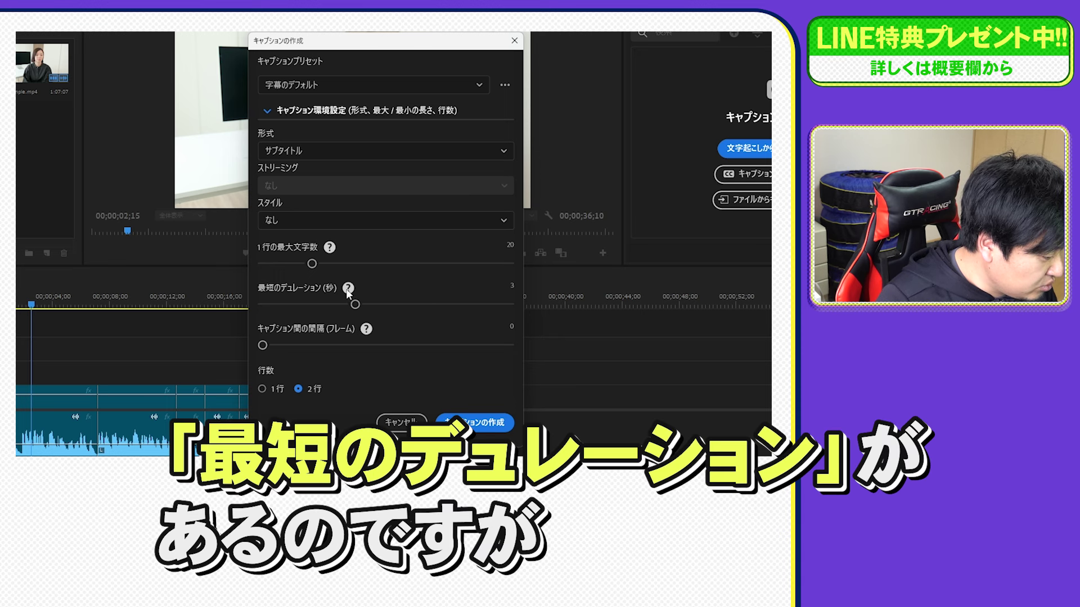
mouse_move(347, 291)
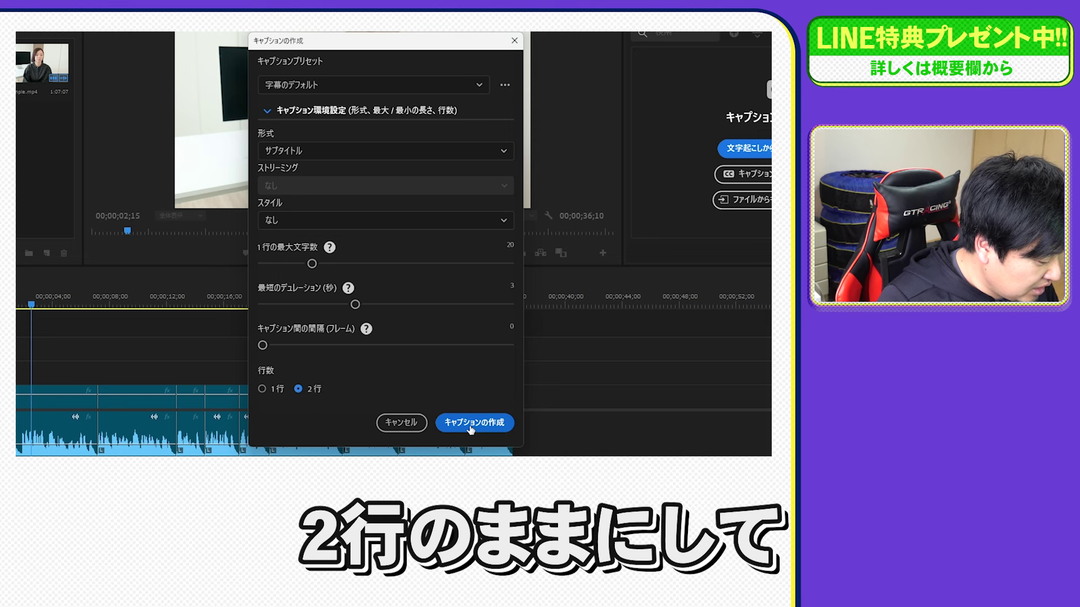
click(492, 425)
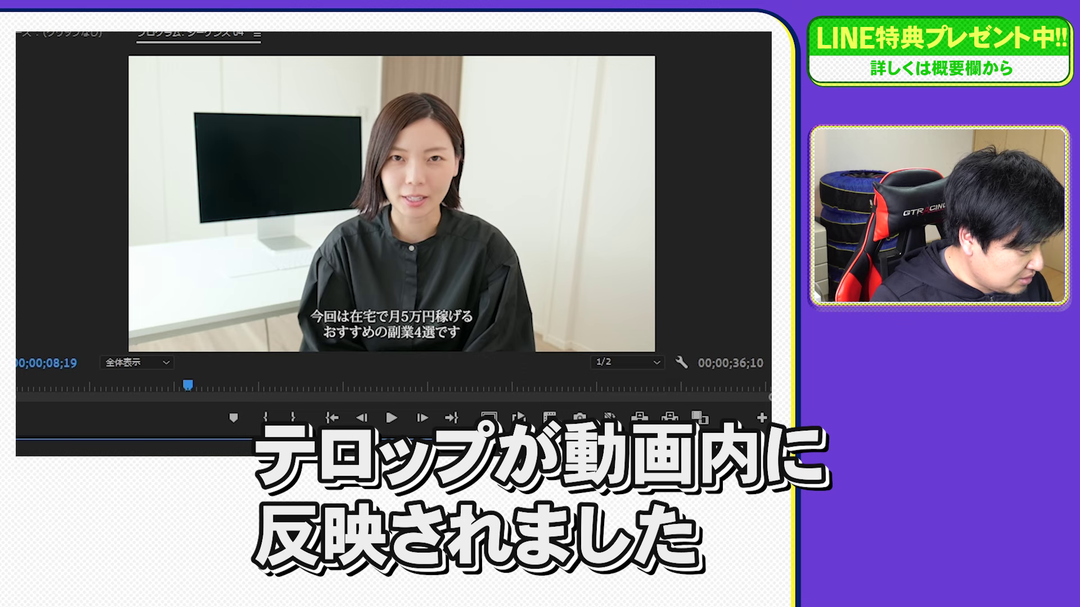
drag(188, 385, 351, 386)
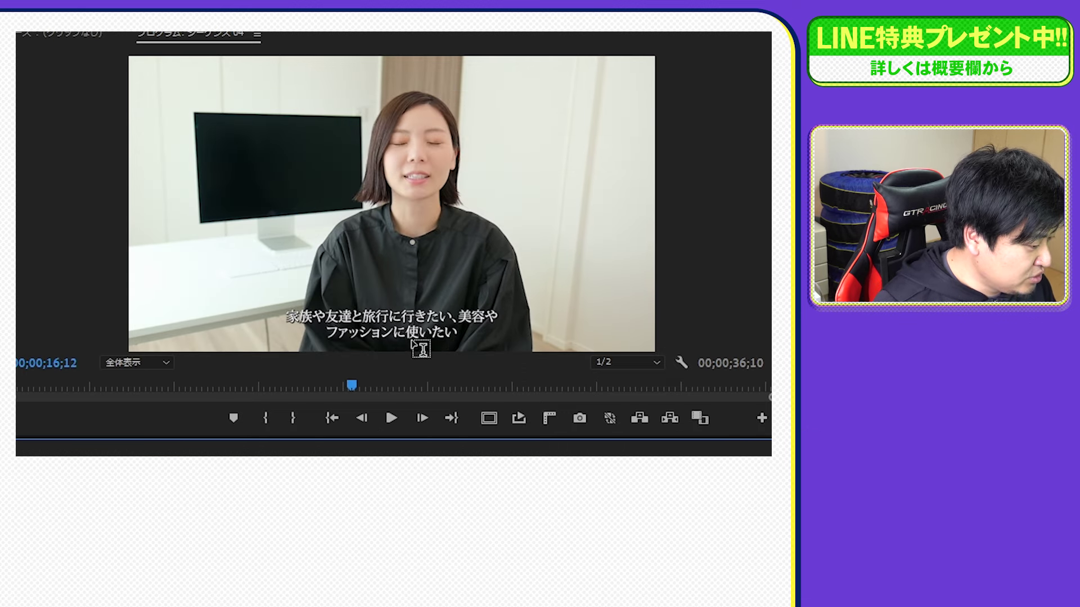
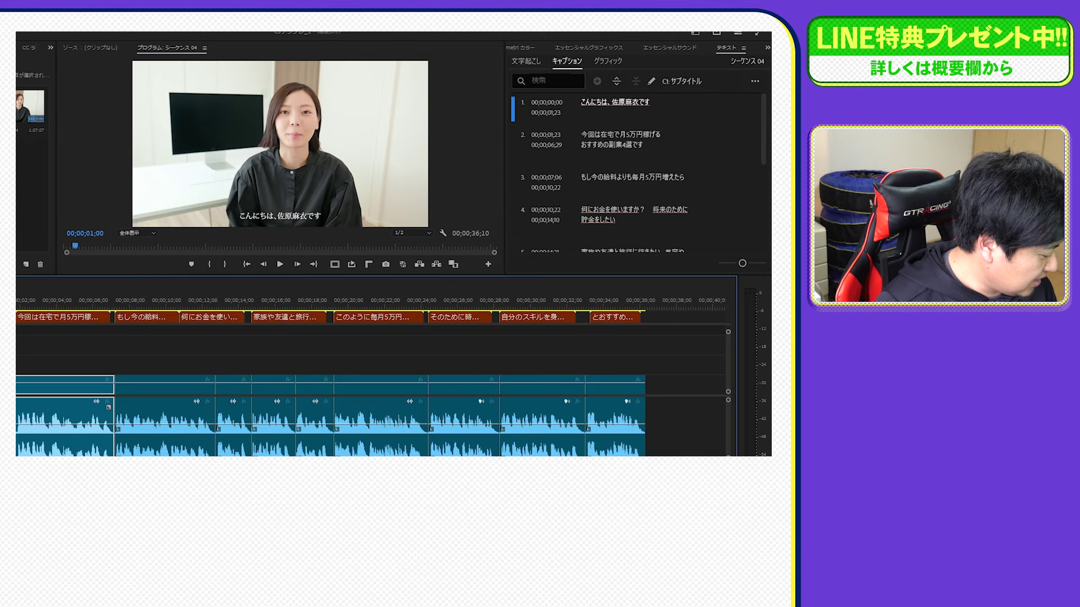
Zoom the timeline in around the playhead and select the first caption
key(=)
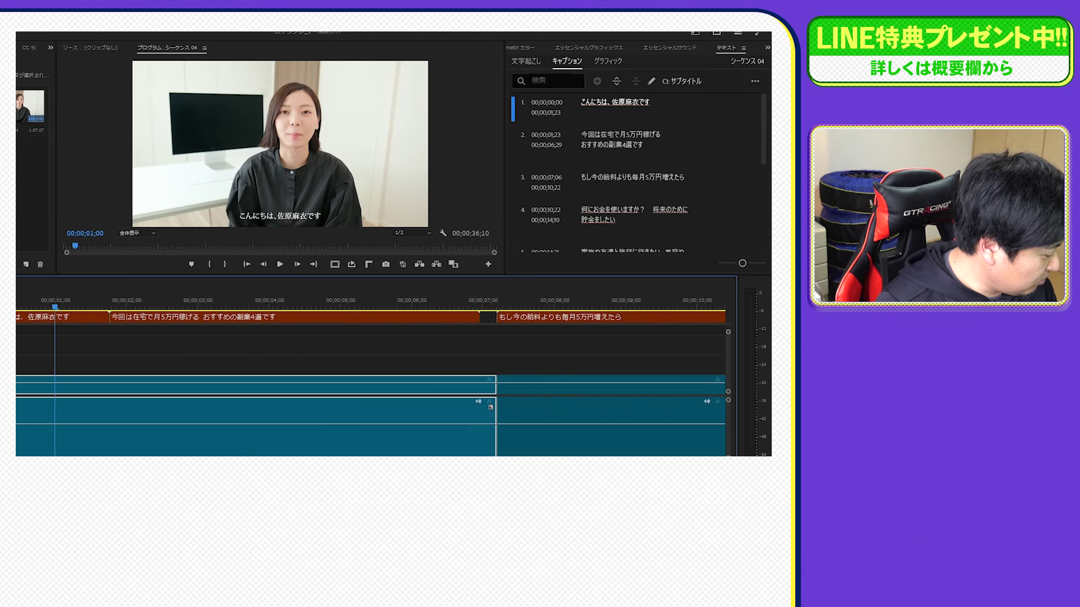
key(=)
click(563, 181)
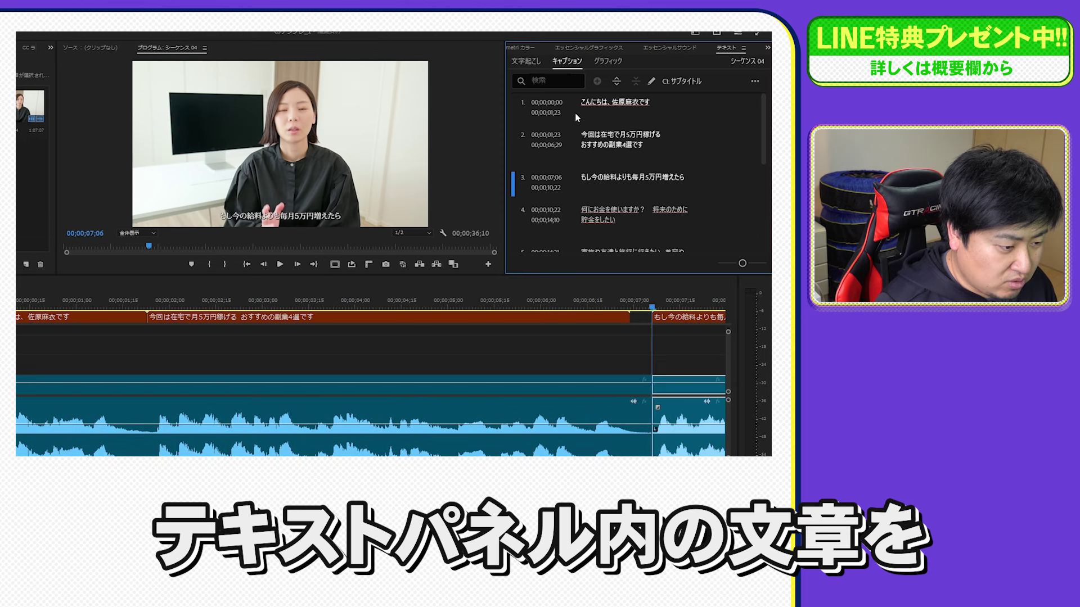
click(636, 106)
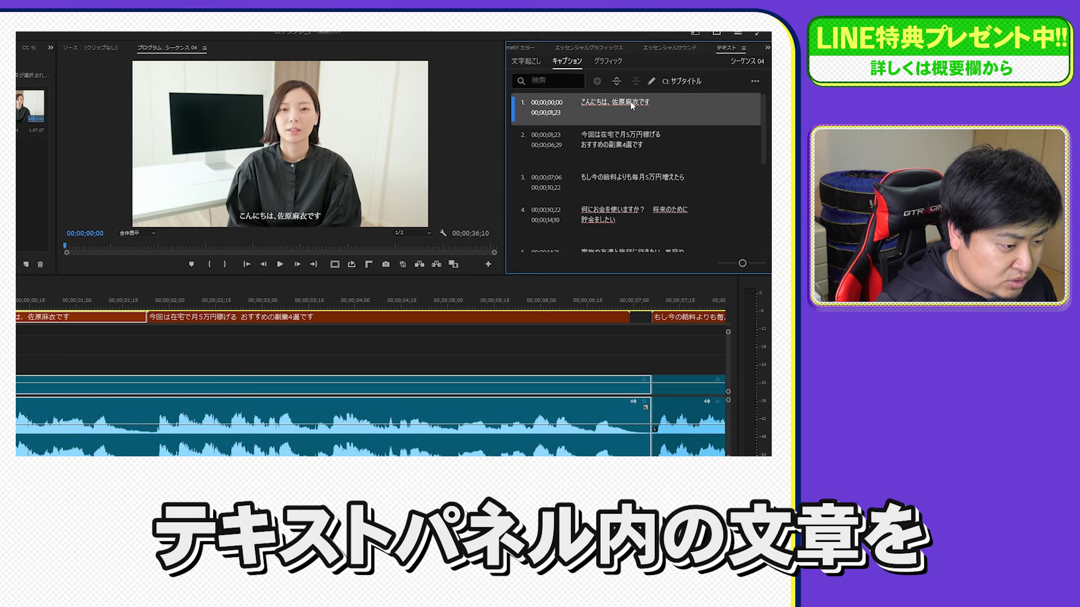
Replace 麻衣 with まい and delete the comma so caption 1 reads こんにちは佐原まいです
double_click(630, 102)
click(661, 103)
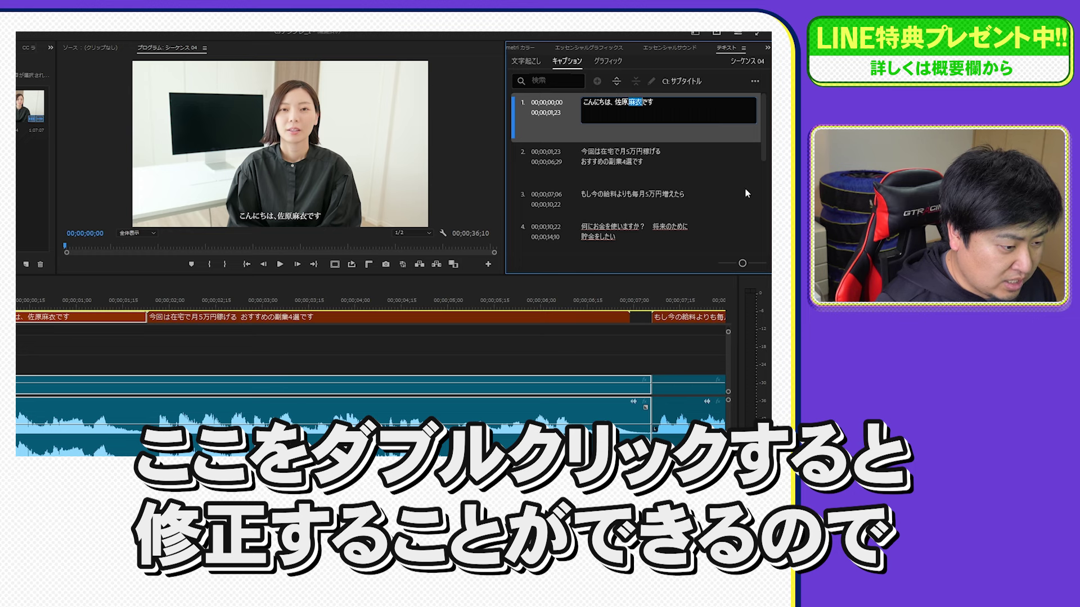
text(まい)
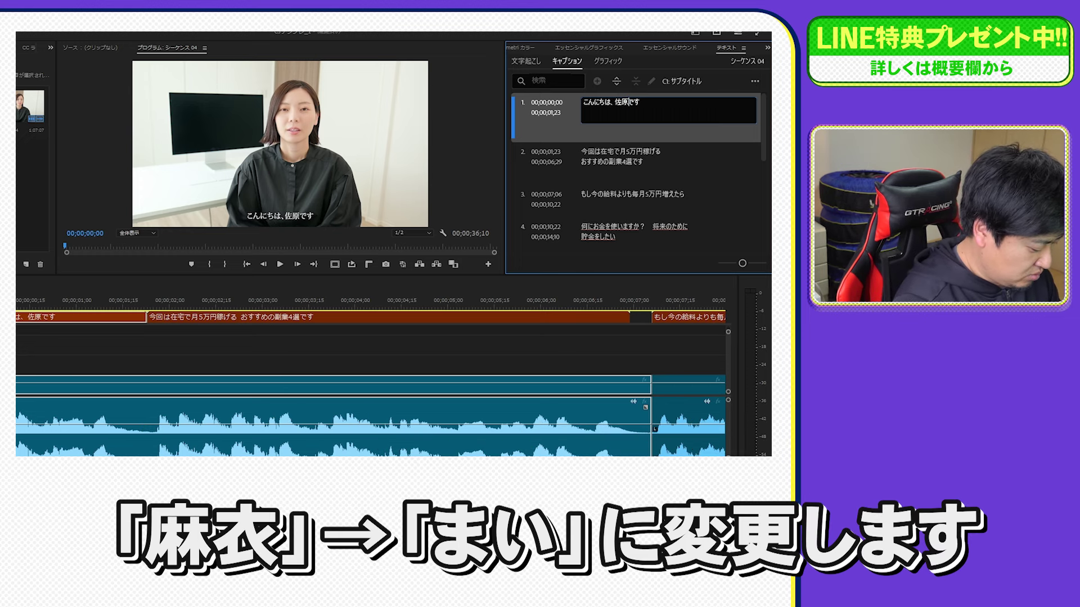
key(Return)
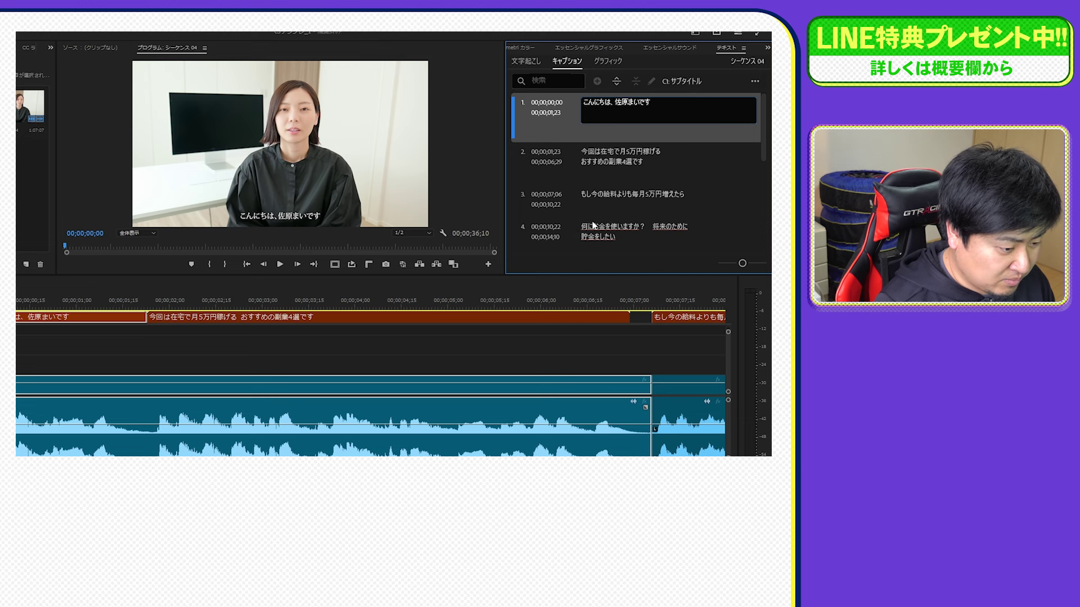
key(BackSpace)
key(Return)
key(BackSpace)
click(290, 306)
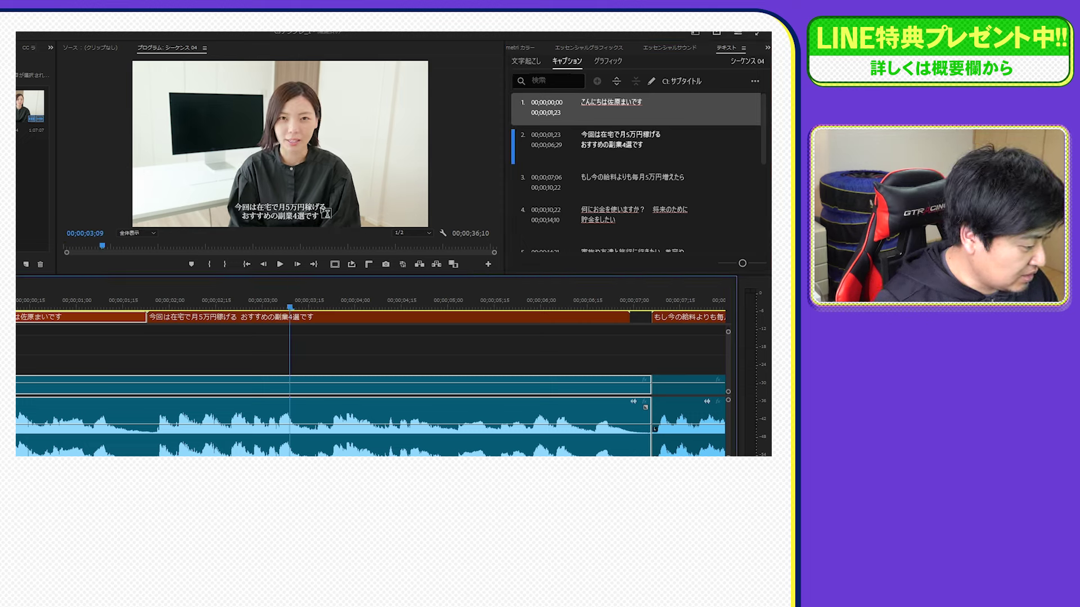
click(641, 146)
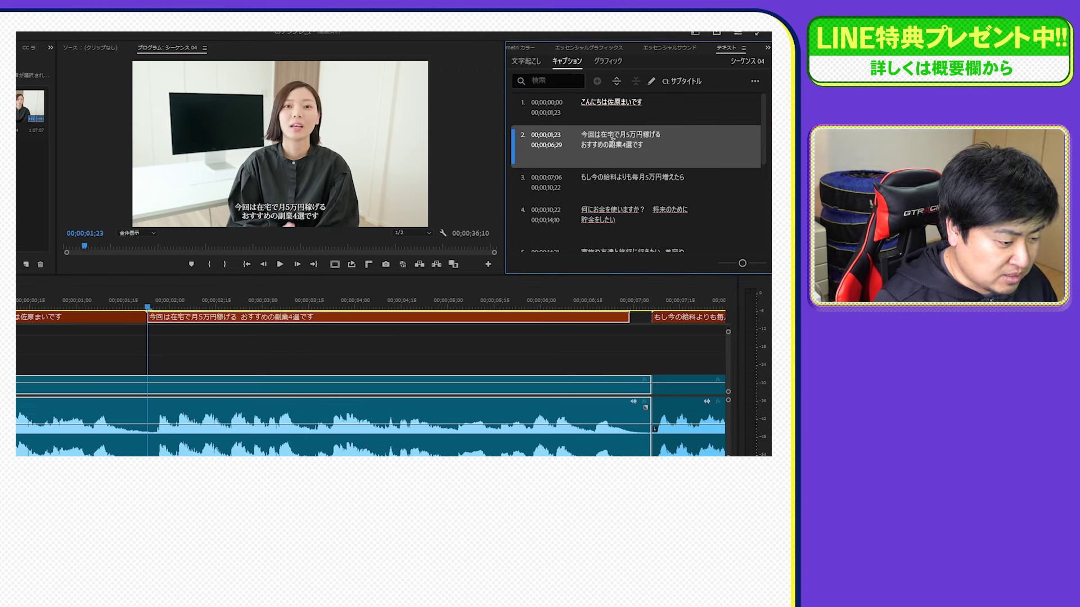
Convert おすすめ in the second caption to katakana オススメ
double_click(613, 140)
double_click(597, 143)
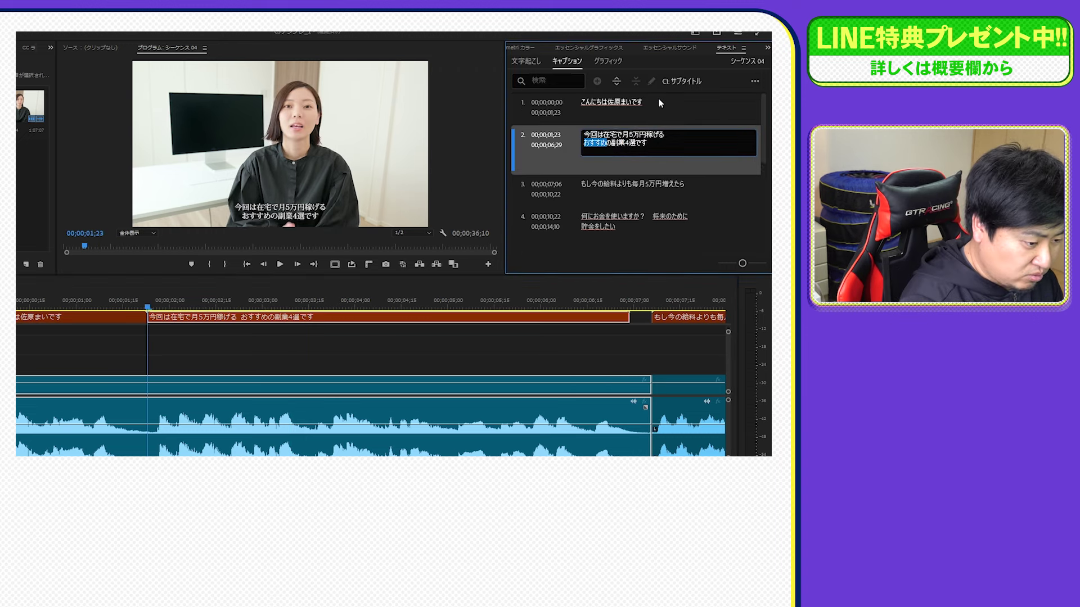
text(おすすめ)
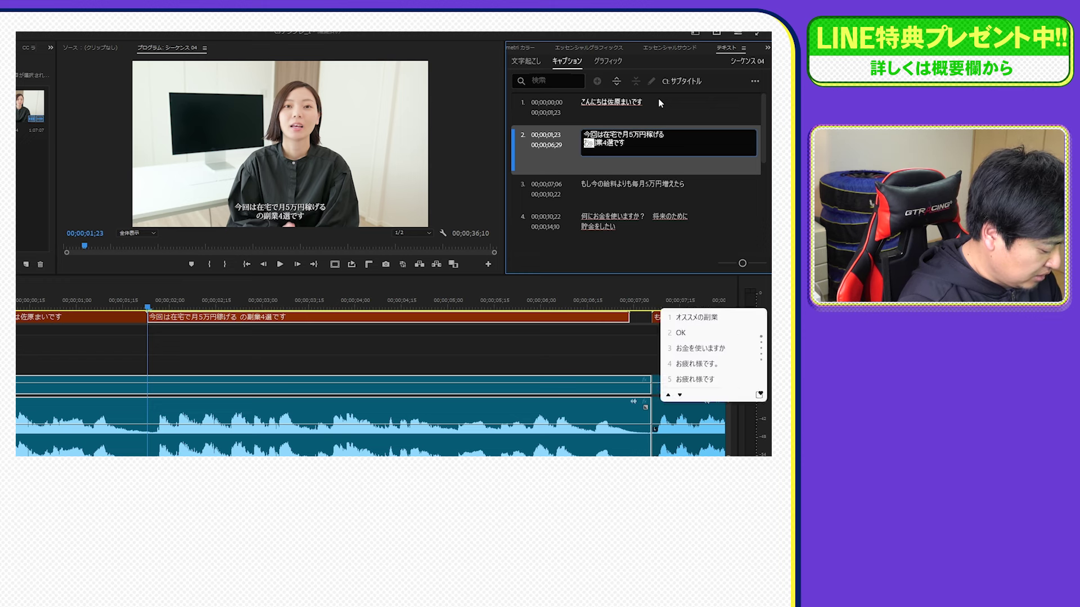
key(space)
key(Return)
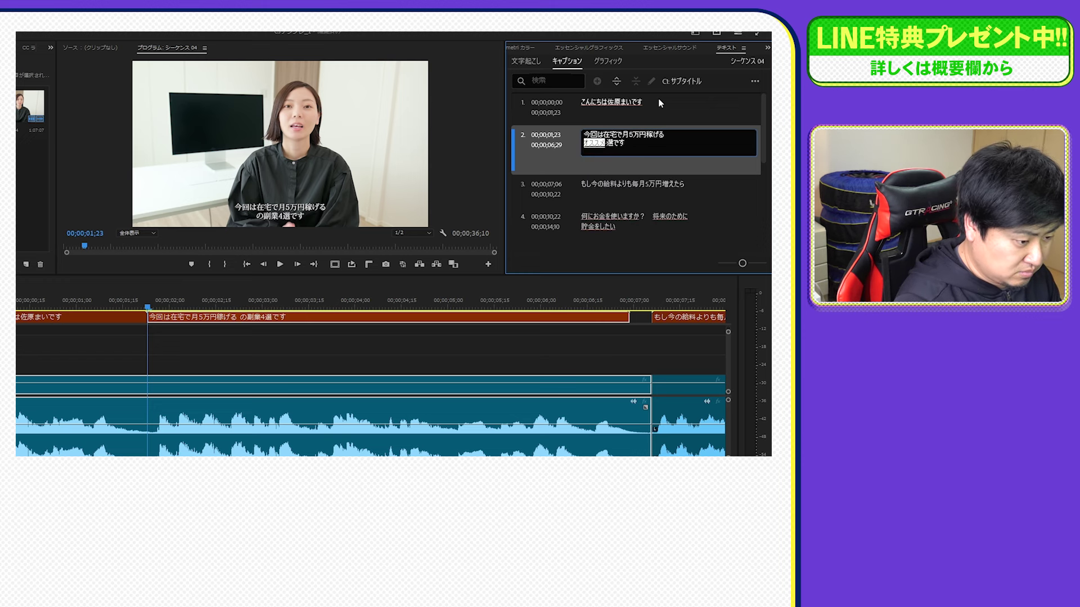
key(Down)
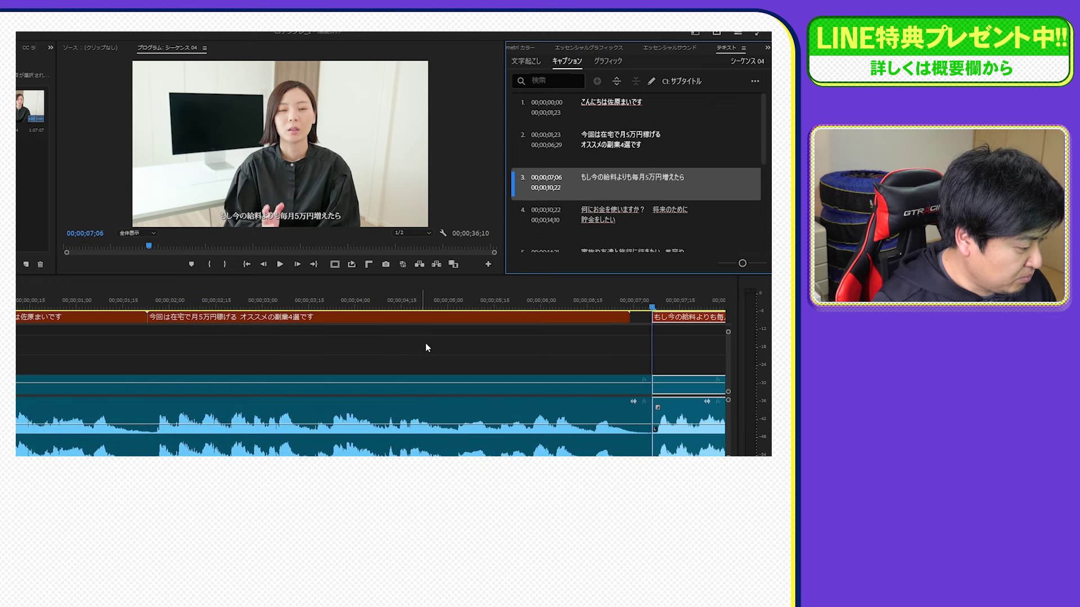
Scroll down the captions list and move the playhead into the fourth caption
scroll(613, 372, down, 1)
scroll(613, 366, down, 2)
scroll(622, 357, down, 2)
scroll(602, 357, down, 3)
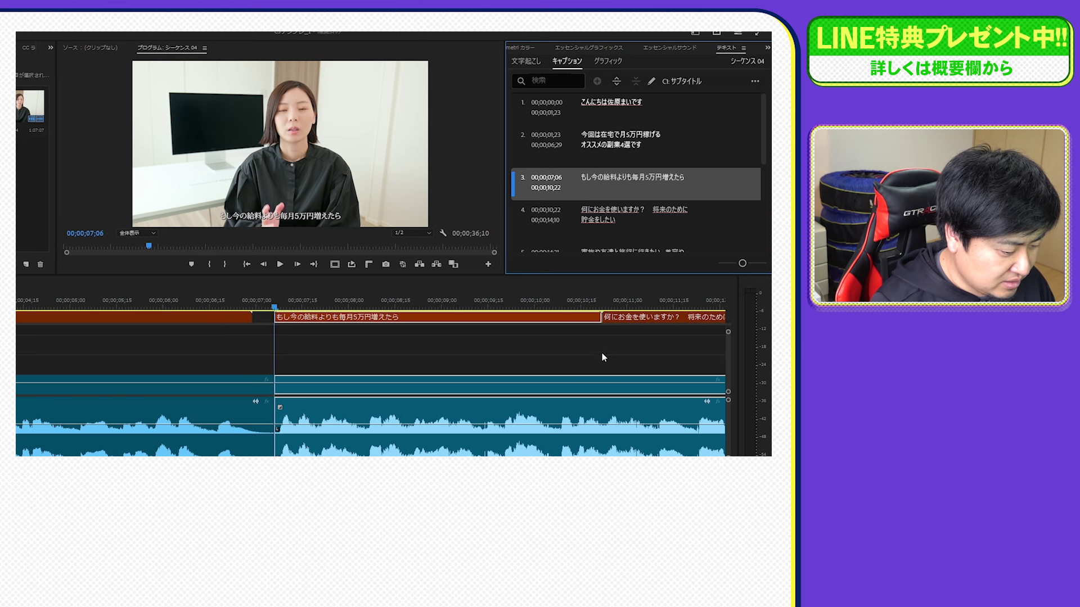
click(614, 304)
scroll(351, 359, down, 2)
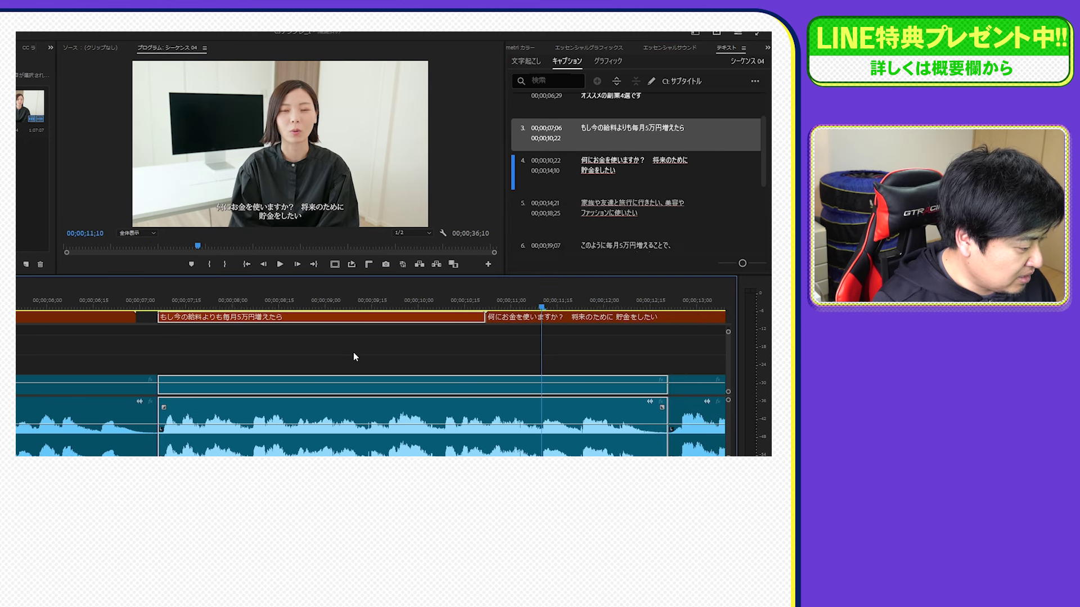
scroll(363, 344, down, 2)
scroll(393, 360, down, 1)
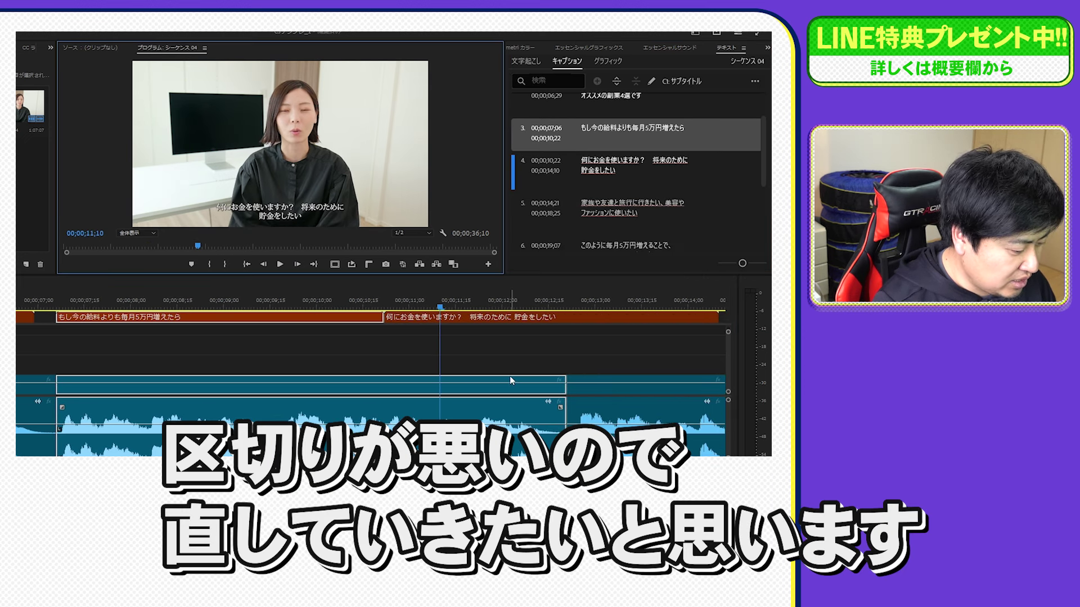
scroll(509, 376, down, 1)
scroll(508, 373, down, 3)
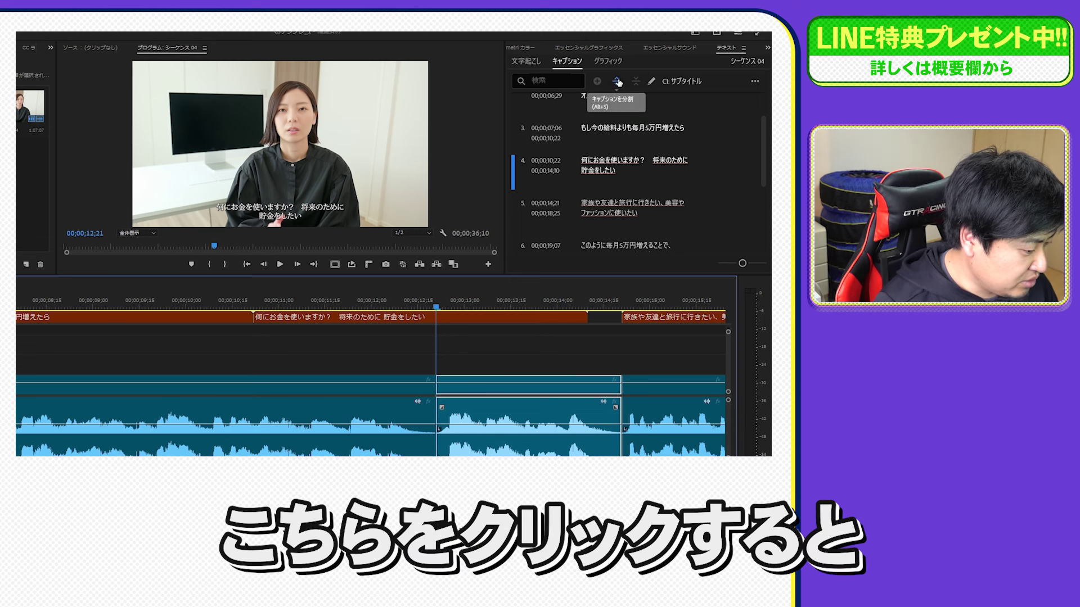
Split caption 4 at the playhead and delete 将来のために貯金をしたい from its first half
click(617, 83)
click(411, 330)
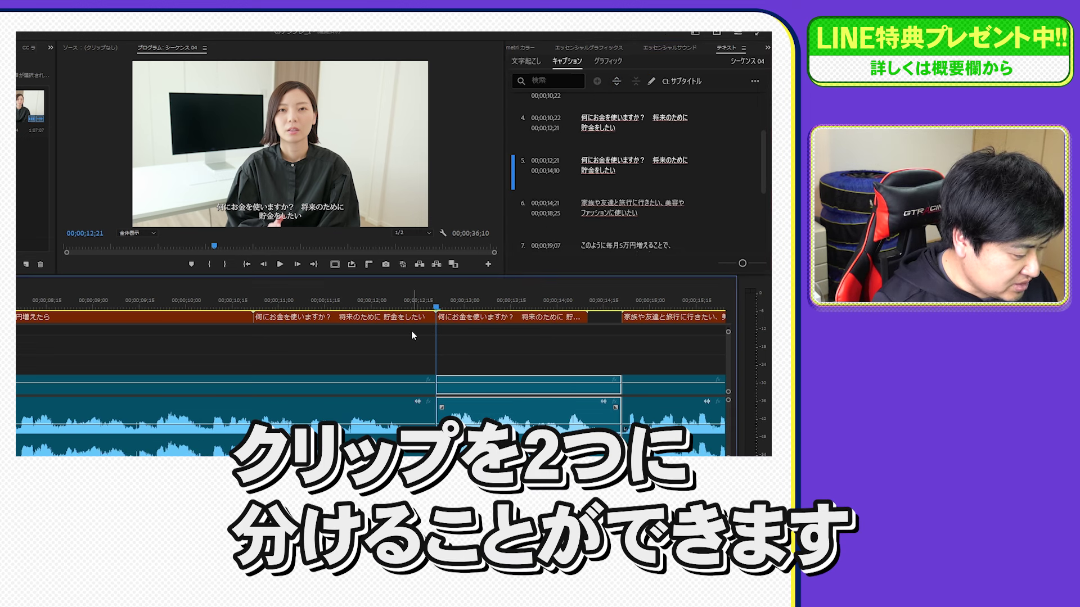
drag(402, 295, 341, 321)
click(341, 322)
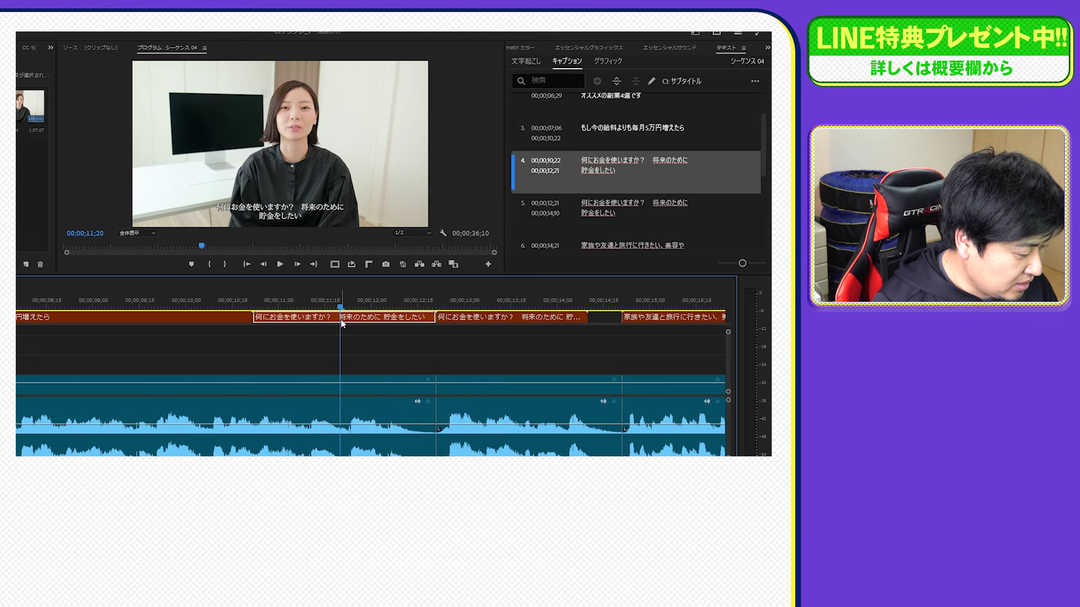
click(624, 168)
double_click(643, 160)
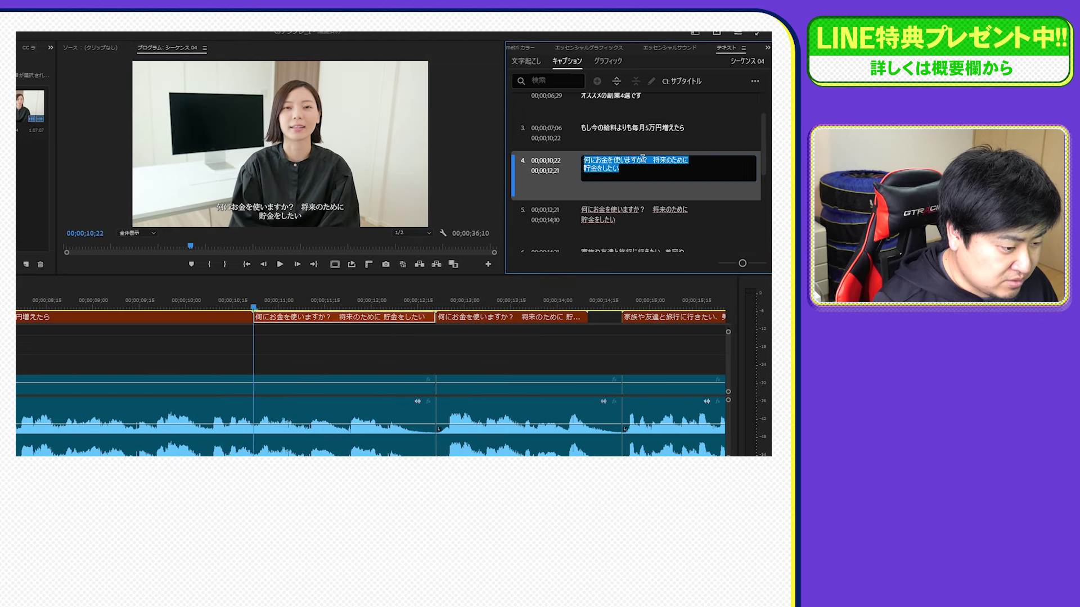
drag(650, 159, 657, 181)
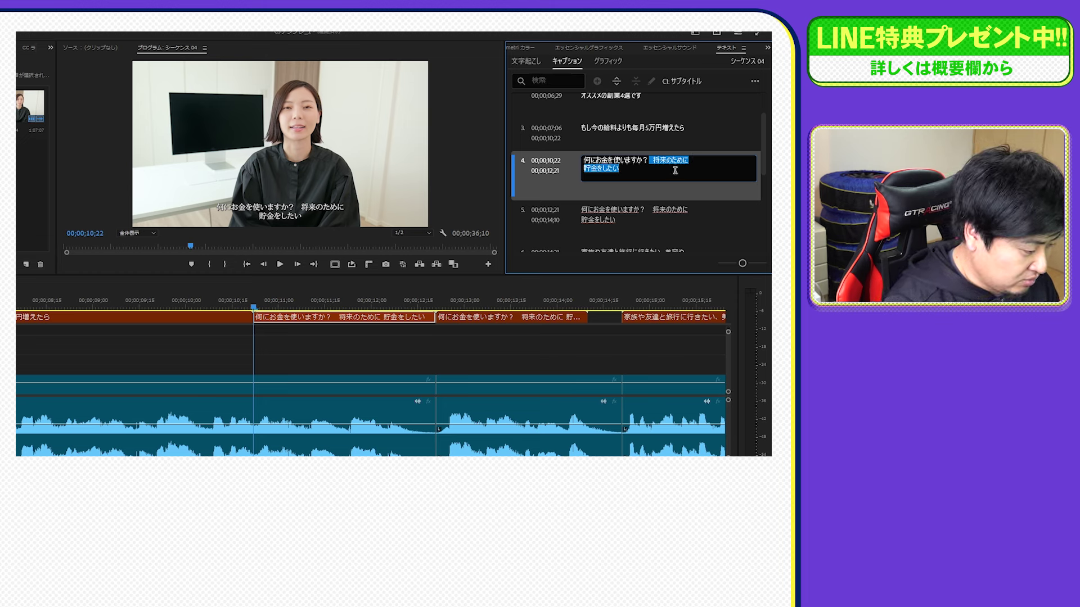
key(BackSpace)
Extend caption 5 to caption 6, delete its question, and join it onto one line
click(481, 302)
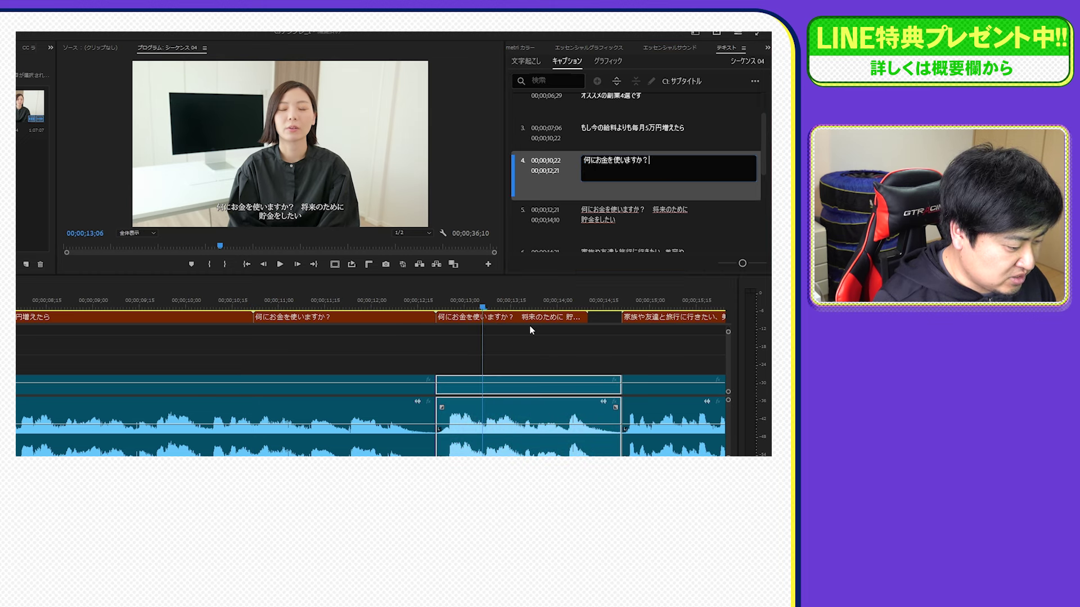
scroll(506, 337, down, 3)
drag(498, 316, 534, 317)
double_click(635, 163)
click(654, 161)
drag(654, 160, 524, 153)
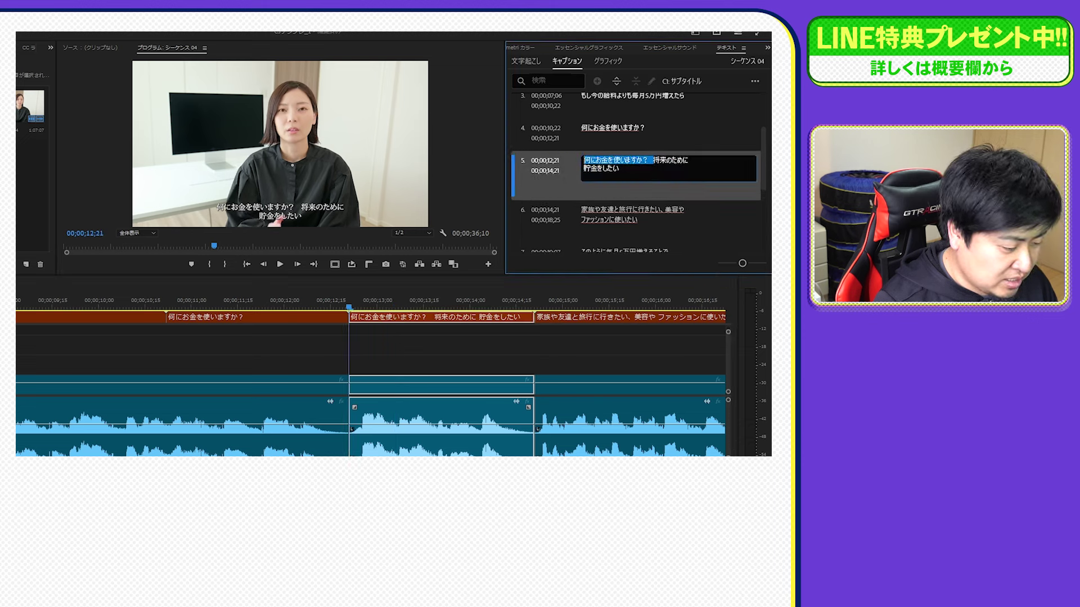
key(BackSpace)
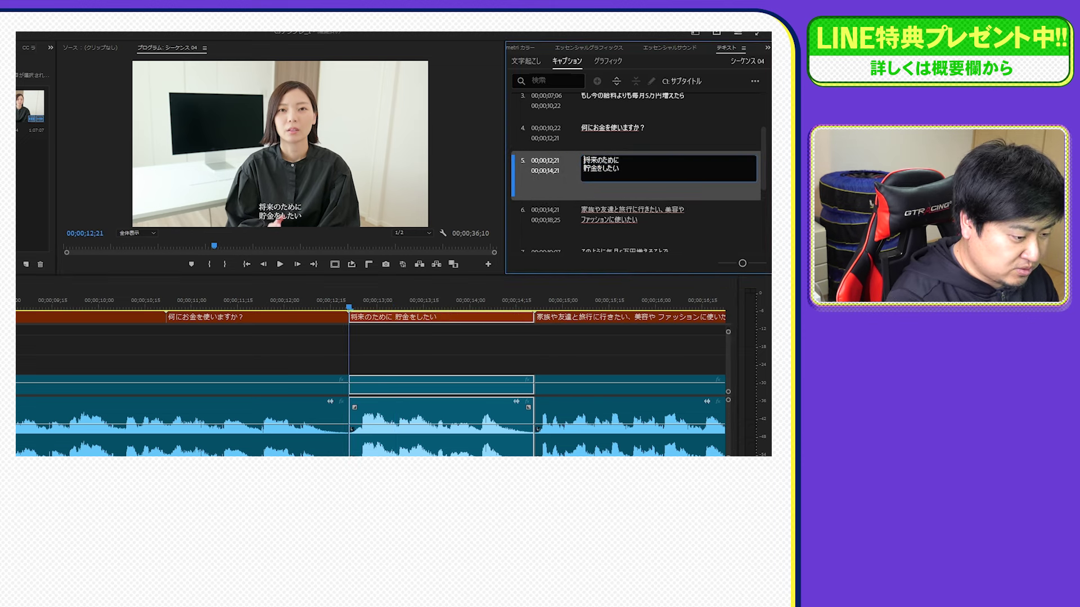
key(Delete)
click(235, 304)
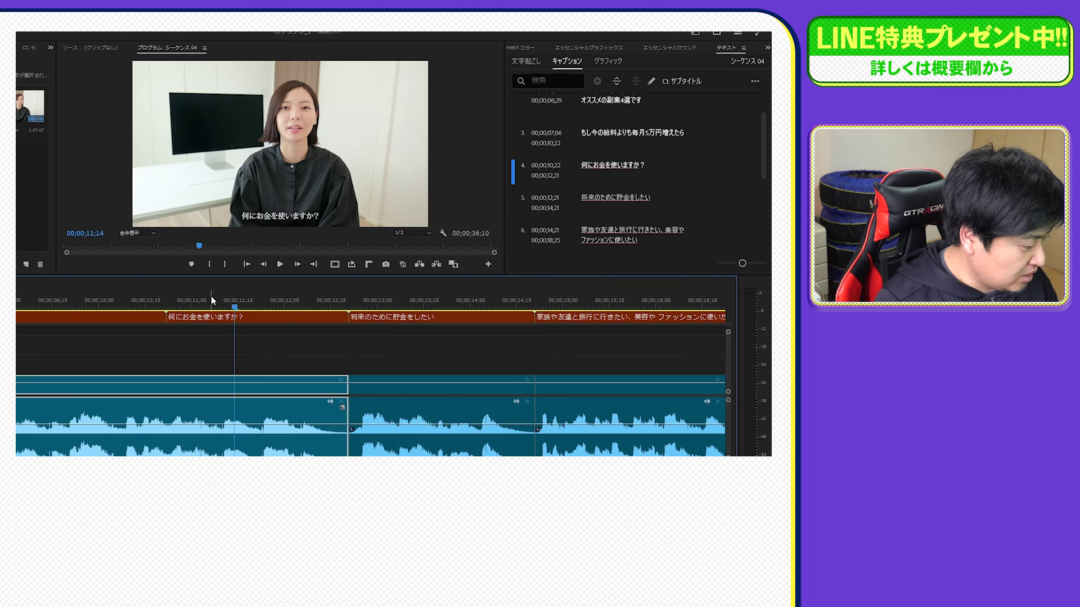
click(413, 296)
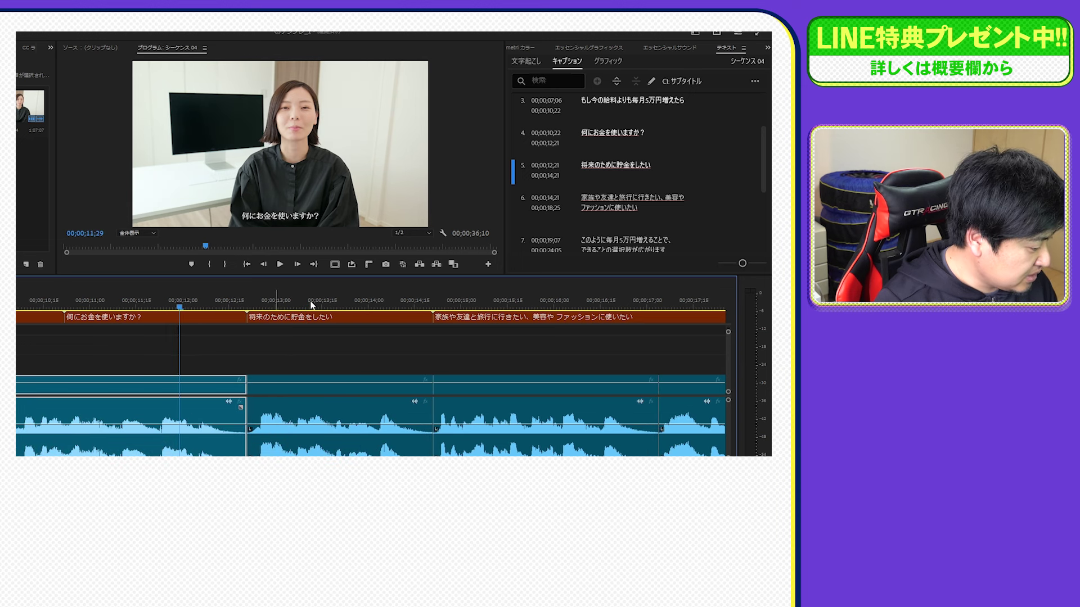
scroll(399, 332, right, 5)
Split caption 6 at 17;04 and extend the new caption to meet the next one
click(243, 304)
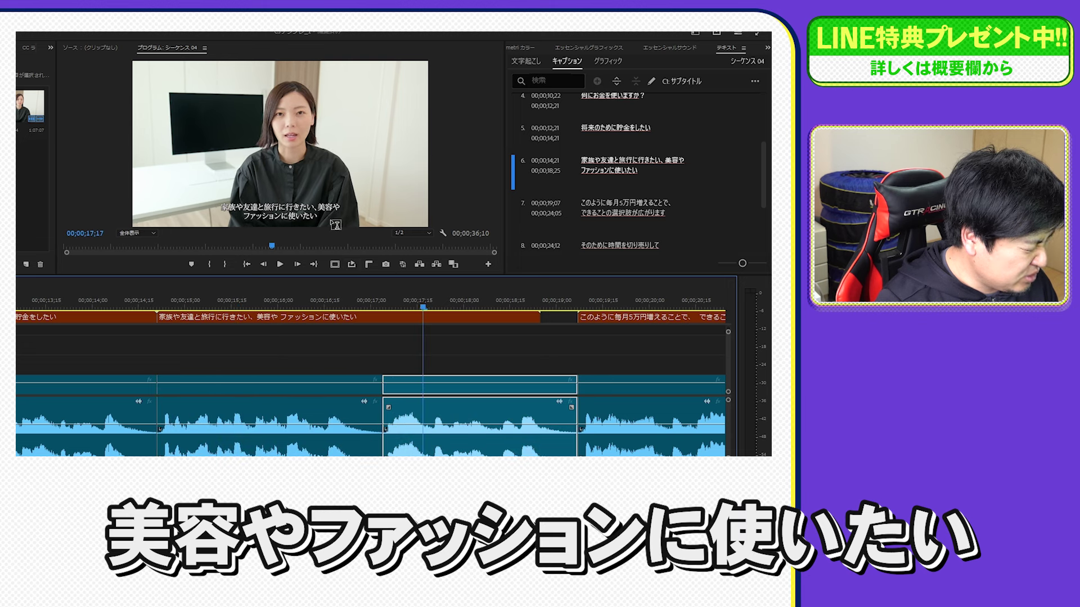
click(385, 309)
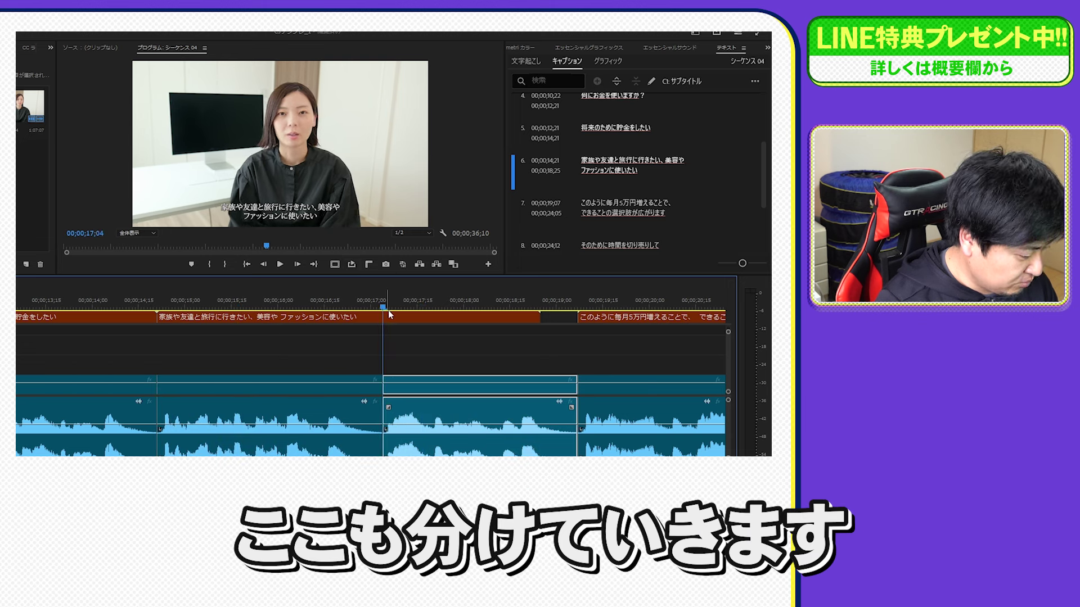
click(385, 318)
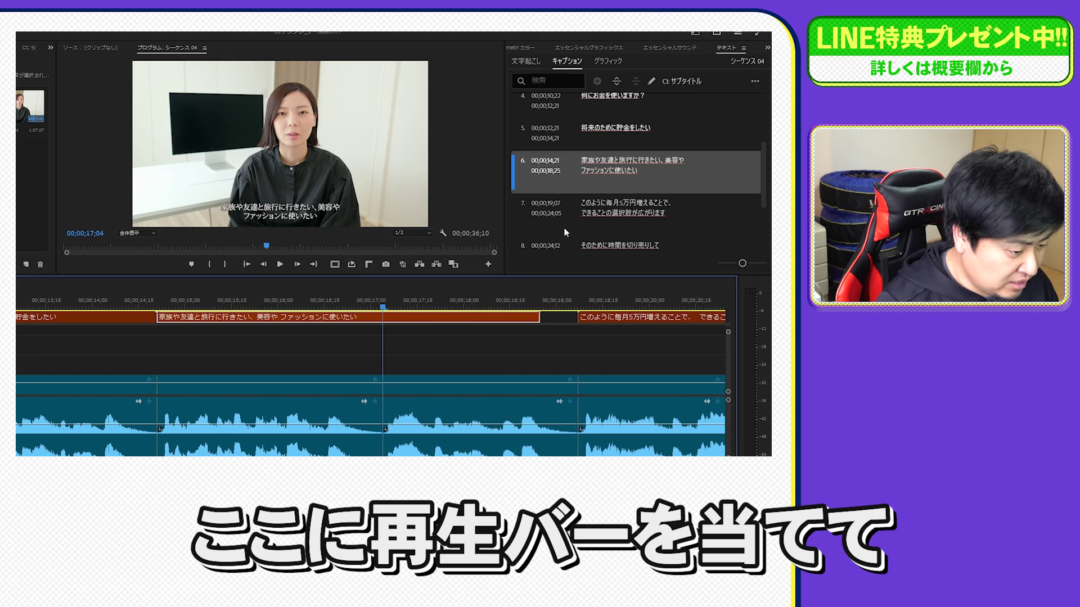
click(617, 82)
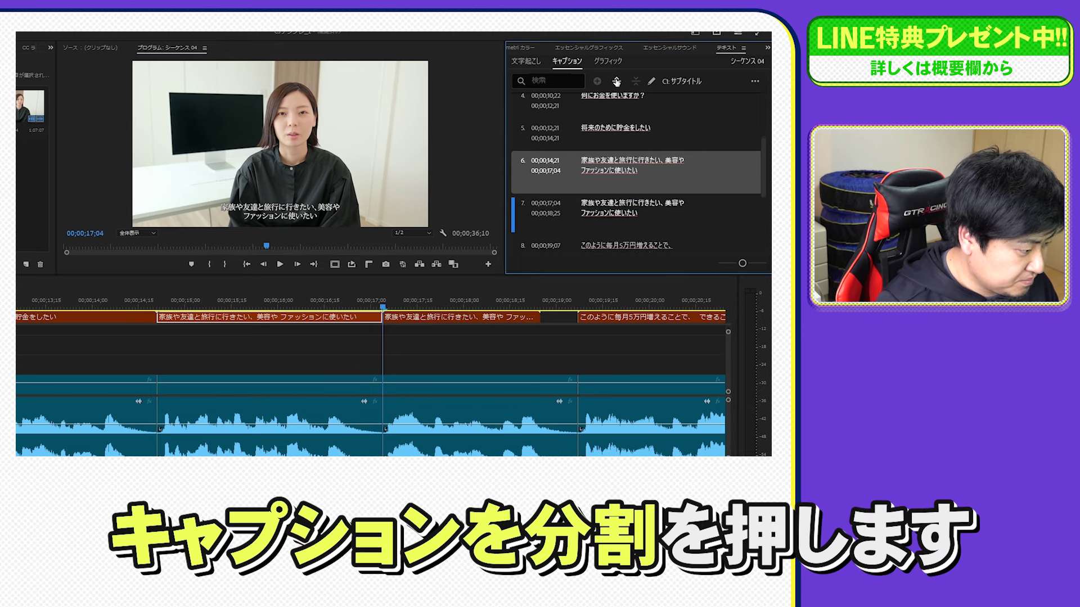
click(387, 321)
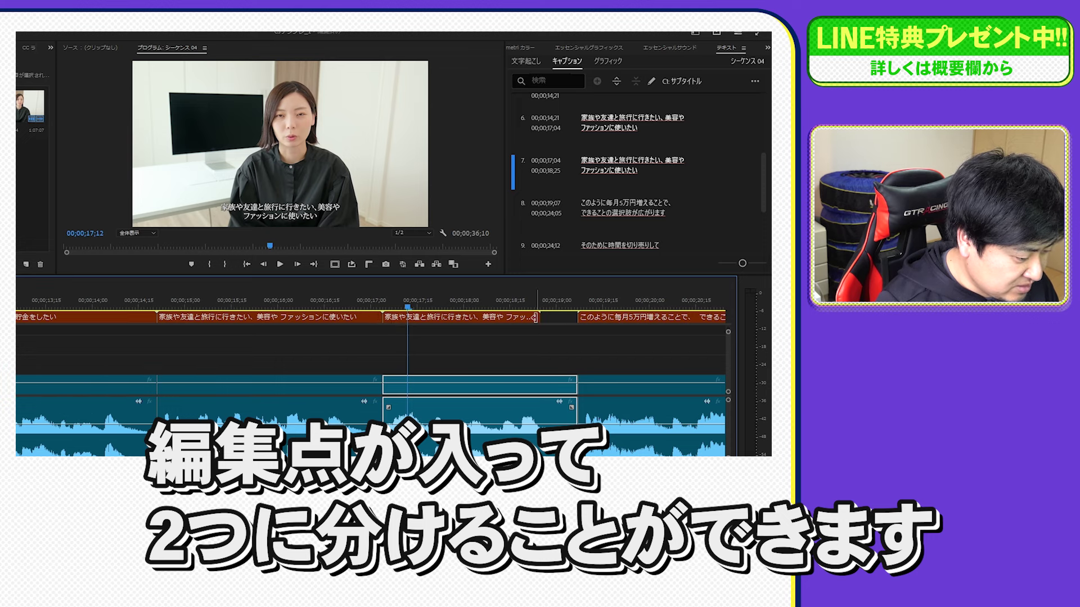
drag(538, 317, 578, 318)
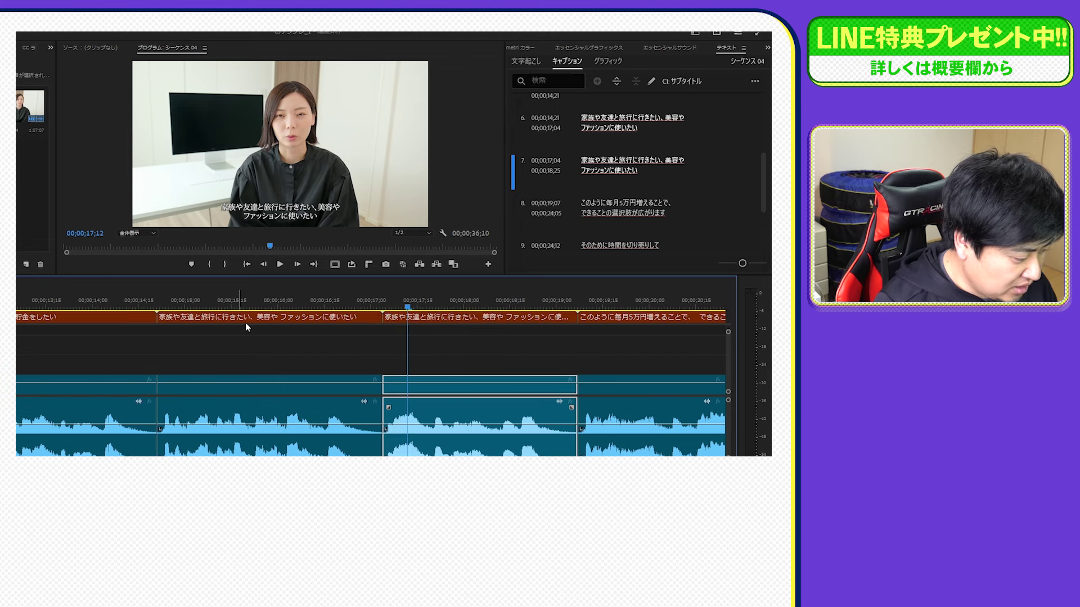
Trim caption 6 to 家族や友達と旅行に行きたい、 by deleting the second phrase
click(236, 321)
double_click(662, 160)
mouse_move(663, 161)
mouse_down()
mouse_move(667, 175)
mouse_move(679, 167)
mouse_up()
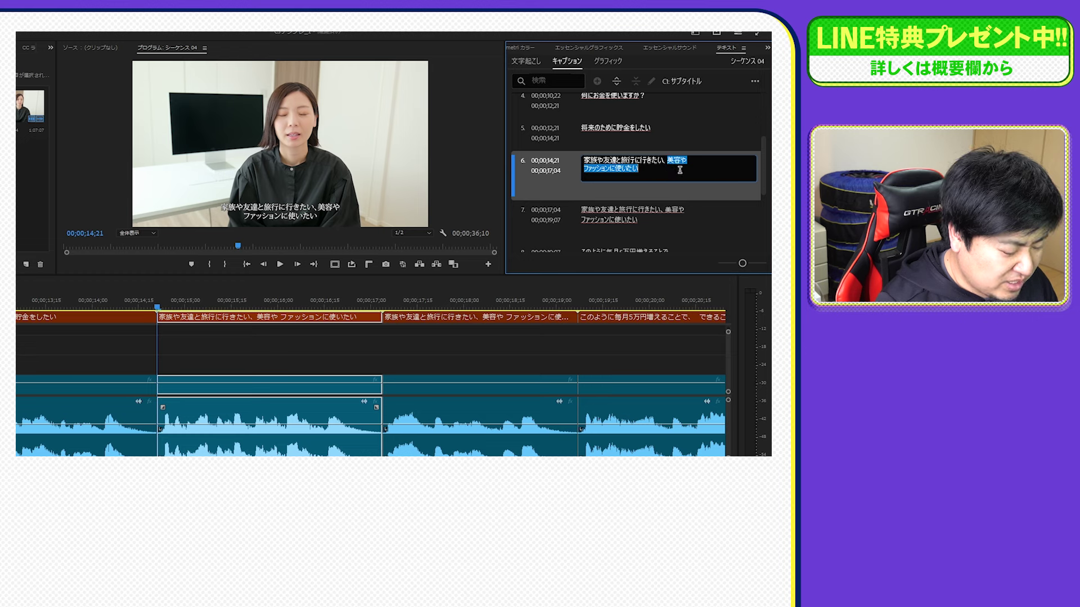
key(BackSpace)
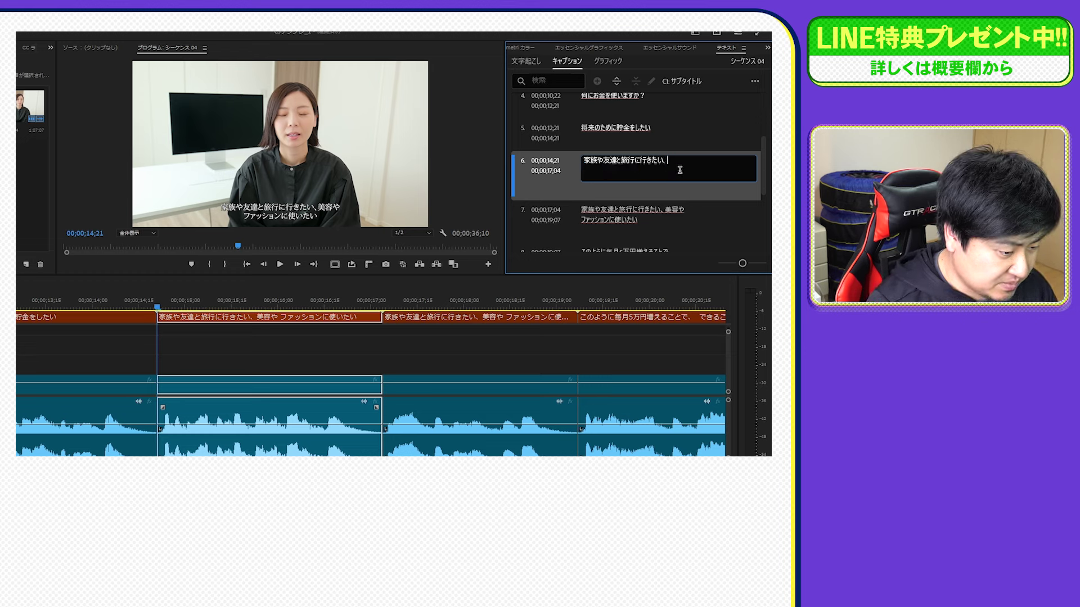
click(624, 171)
Delete the duplicated first phrase from caption 7 and join it onto one line
click(662, 163)
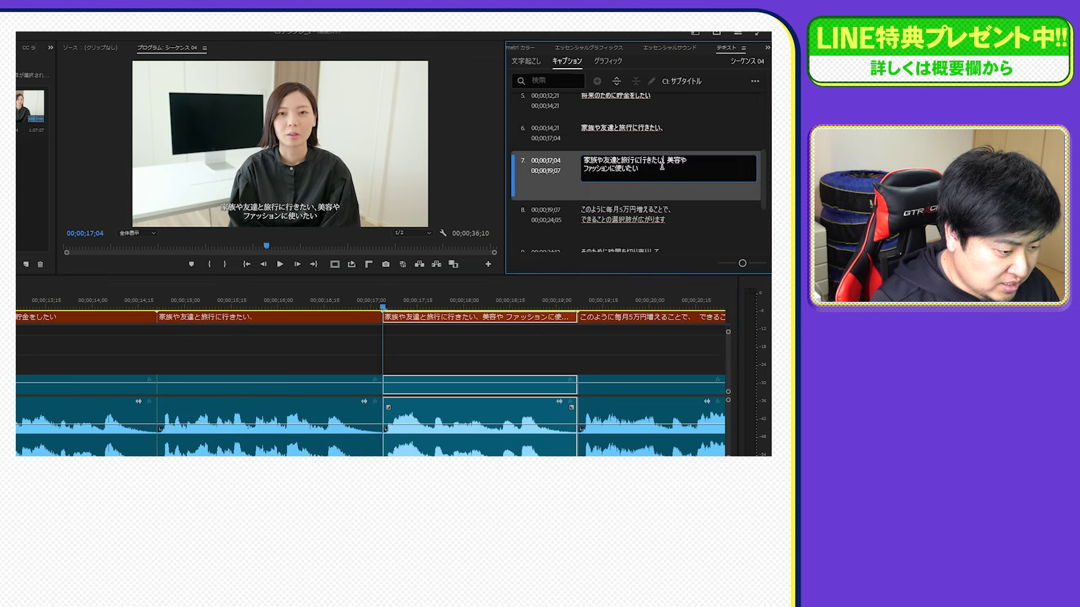
drag(661, 161, 565, 155)
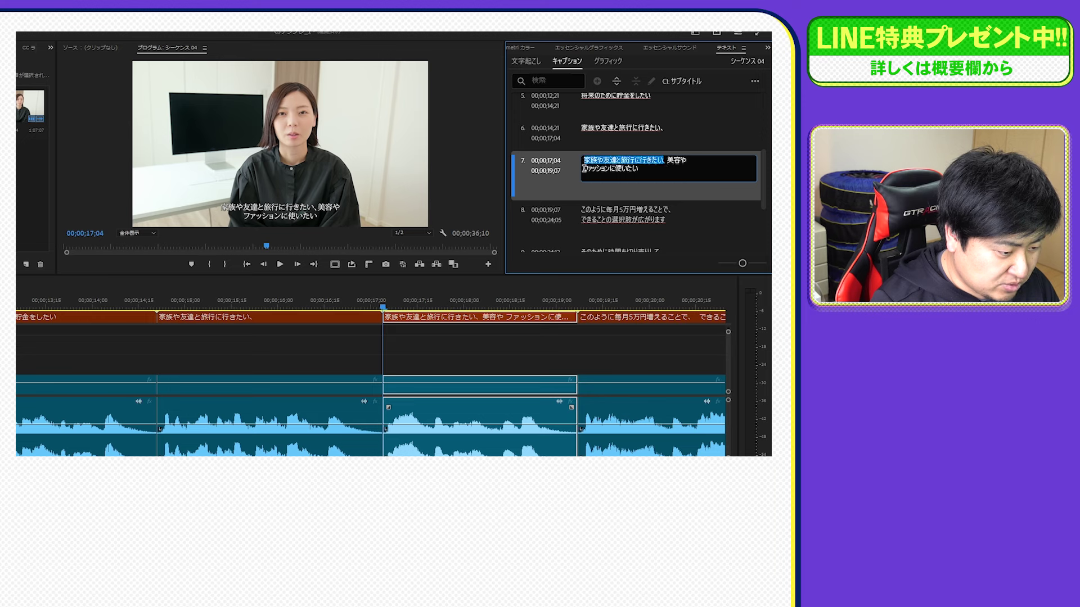
key(BackSpace)
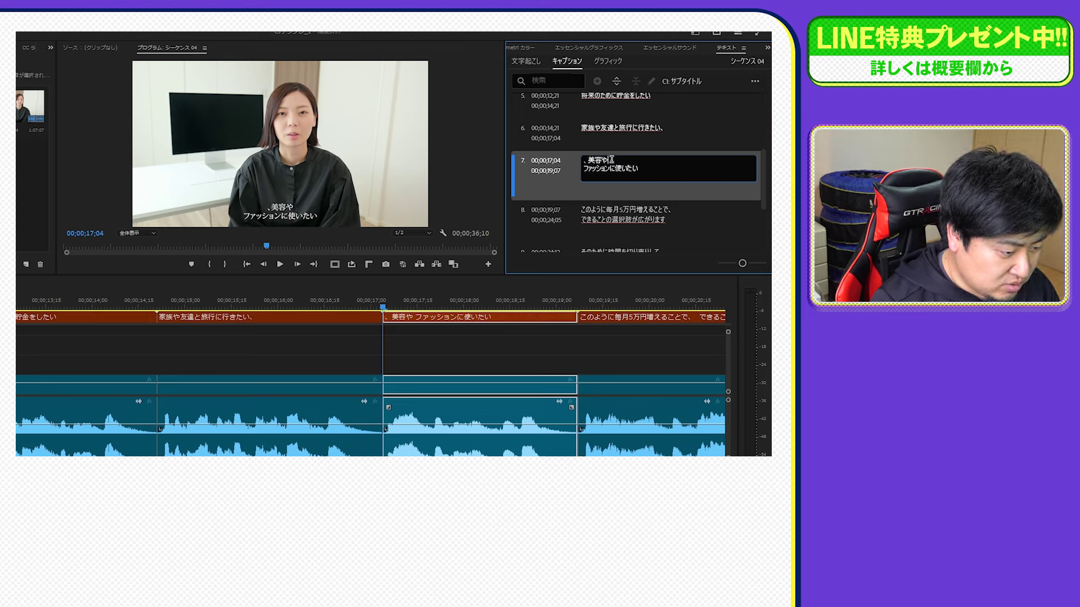
key(Delete)
click(425, 300)
drag(245, 301, 238, 301)
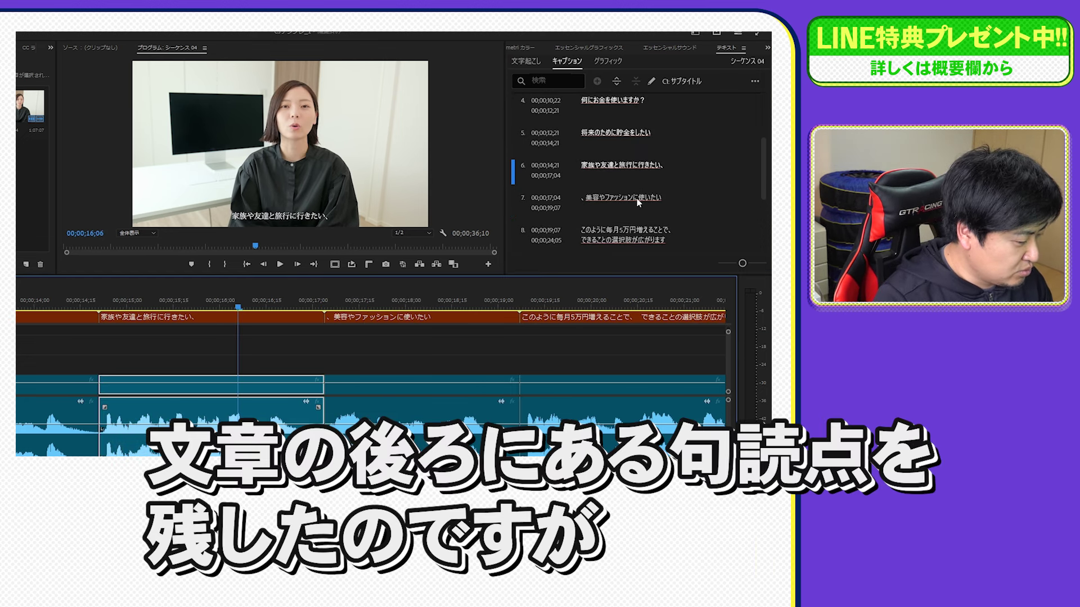
click(667, 169)
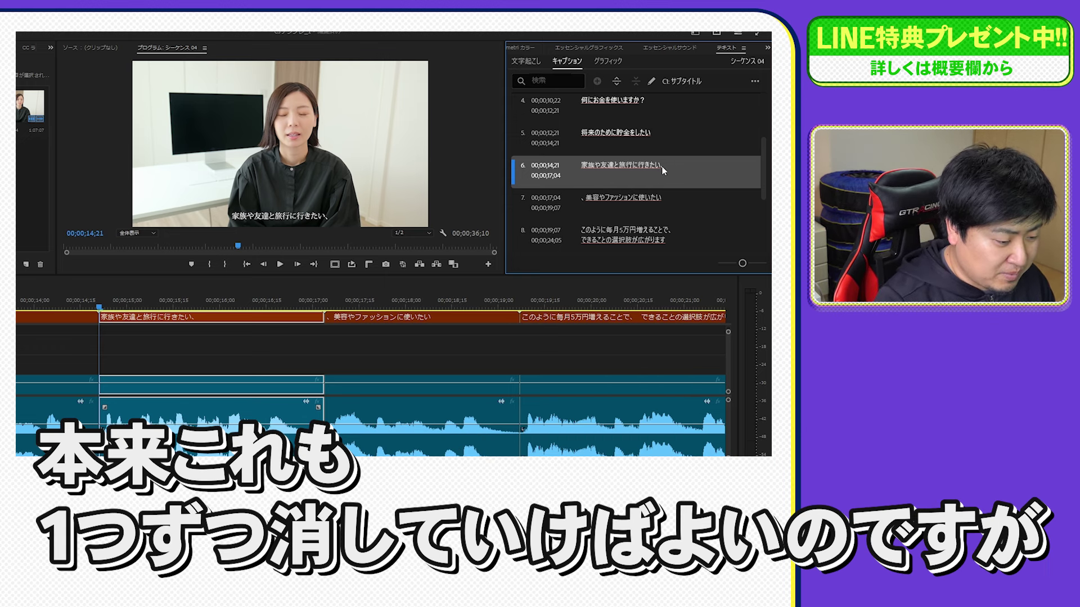
Search the captions for 、 and use Replace All with an empty replacement to remove all four
scroll(675, 208, down, 2)
scroll(658, 211, down, 1)
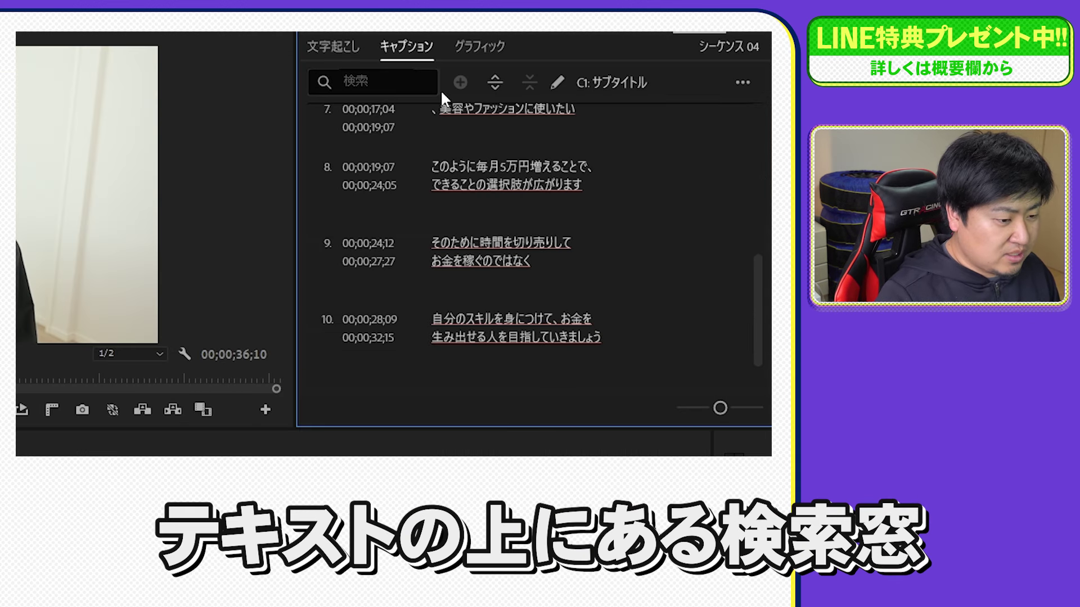
click(356, 81)
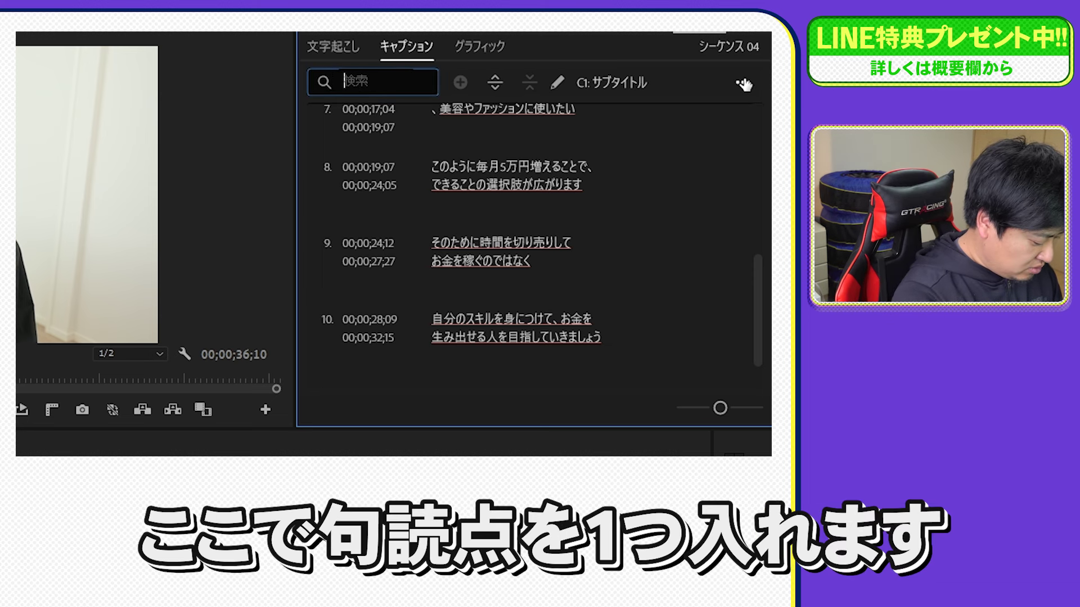
text(、)
key(Return)
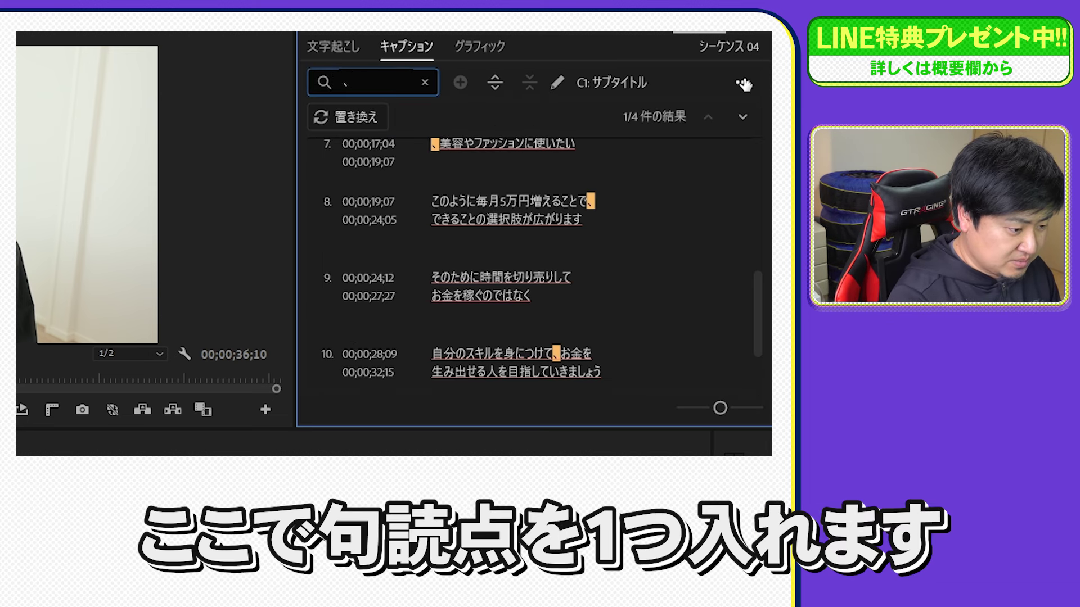
scroll(571, 224, up, 1)
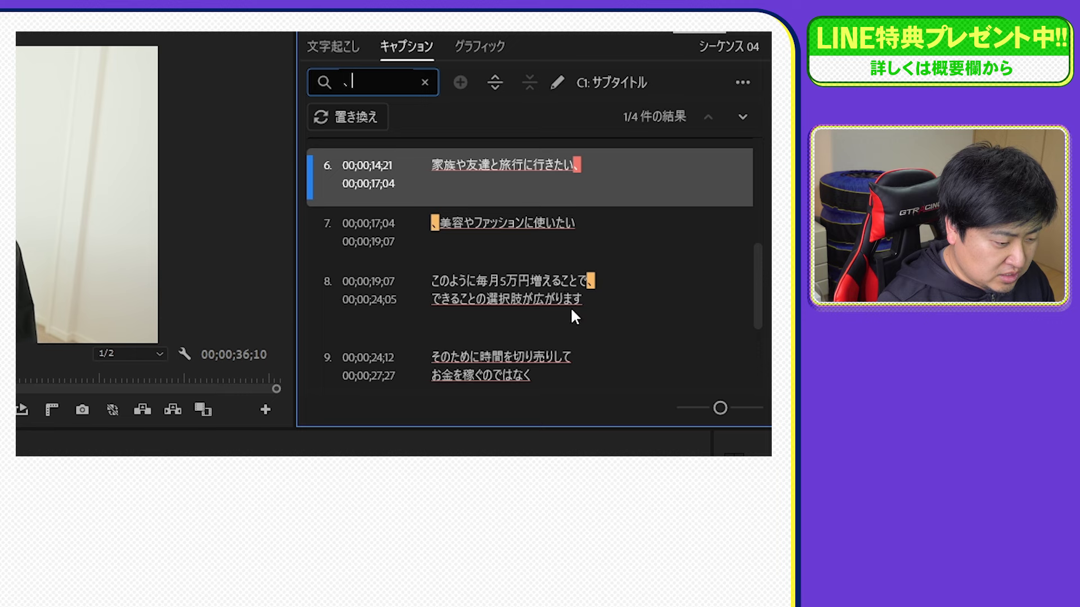
scroll(571, 310, down, 2)
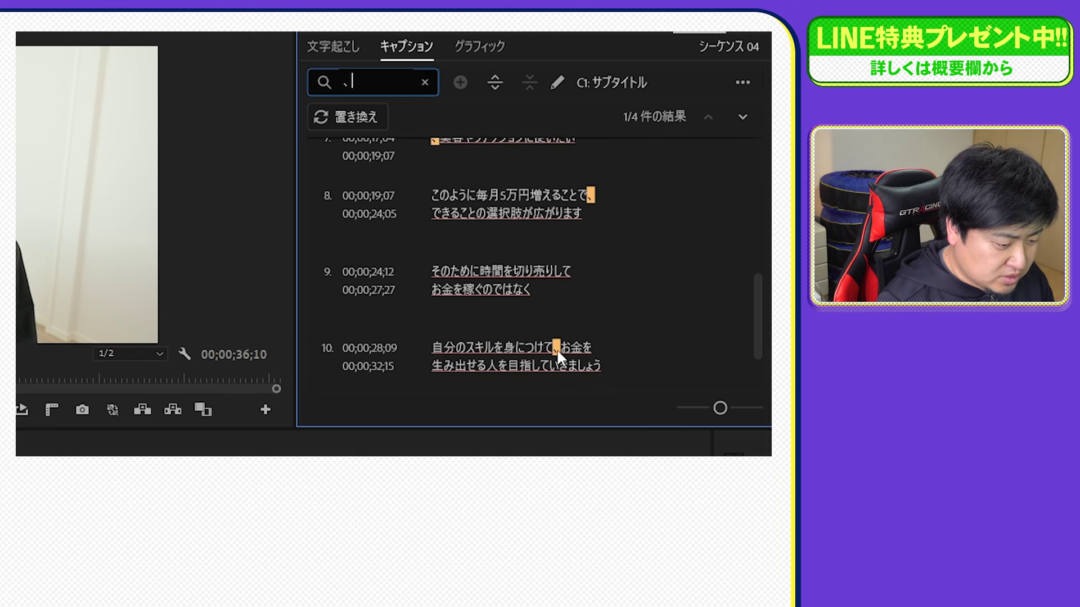
scroll(558, 303, up, 1)
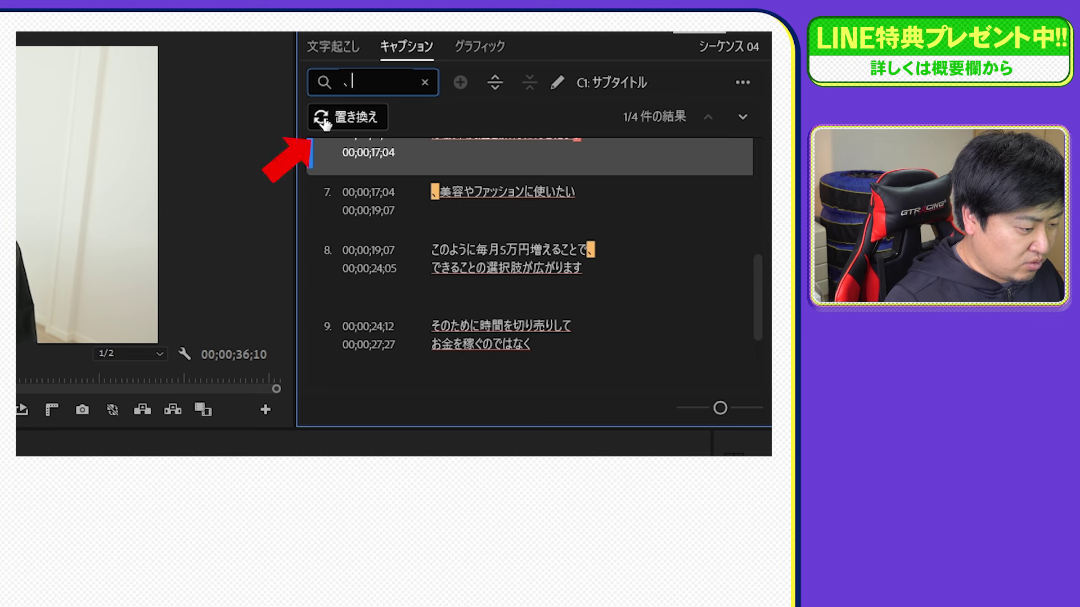
click(373, 120)
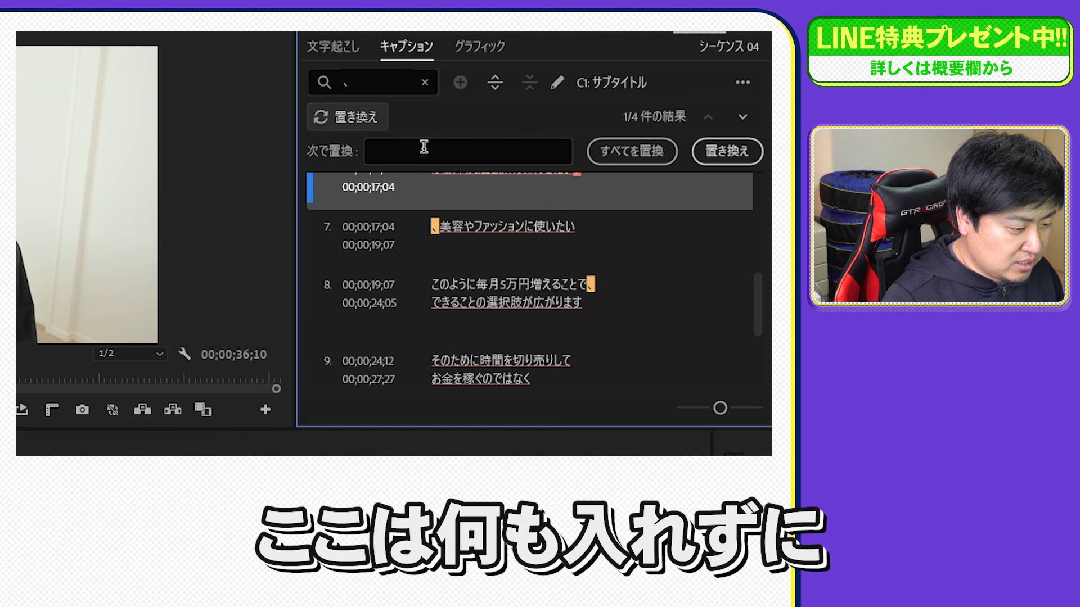
click(641, 157)
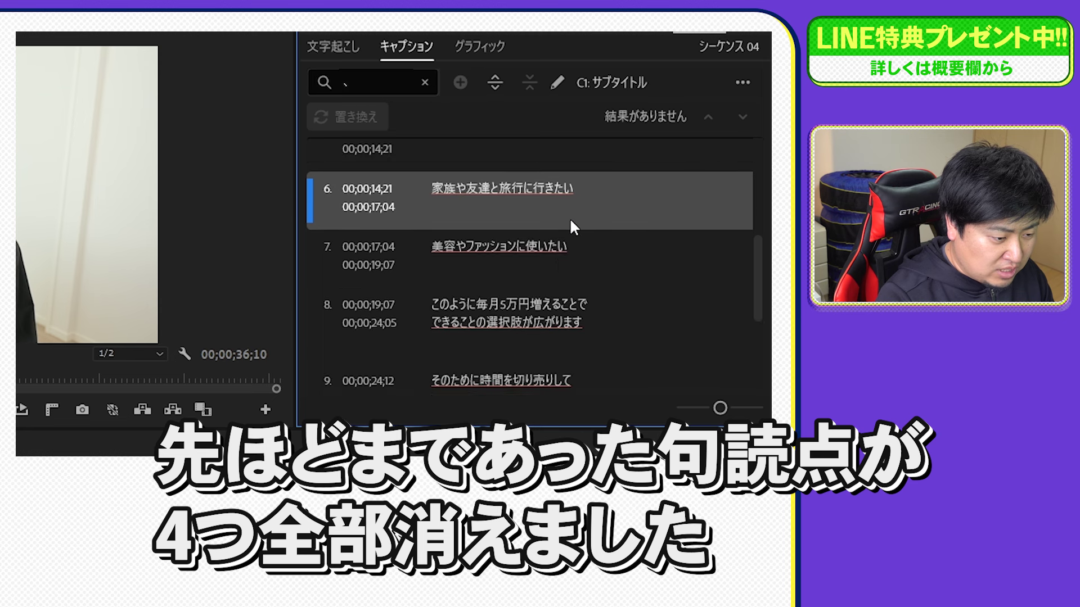
scroll(520, 242, down, 2)
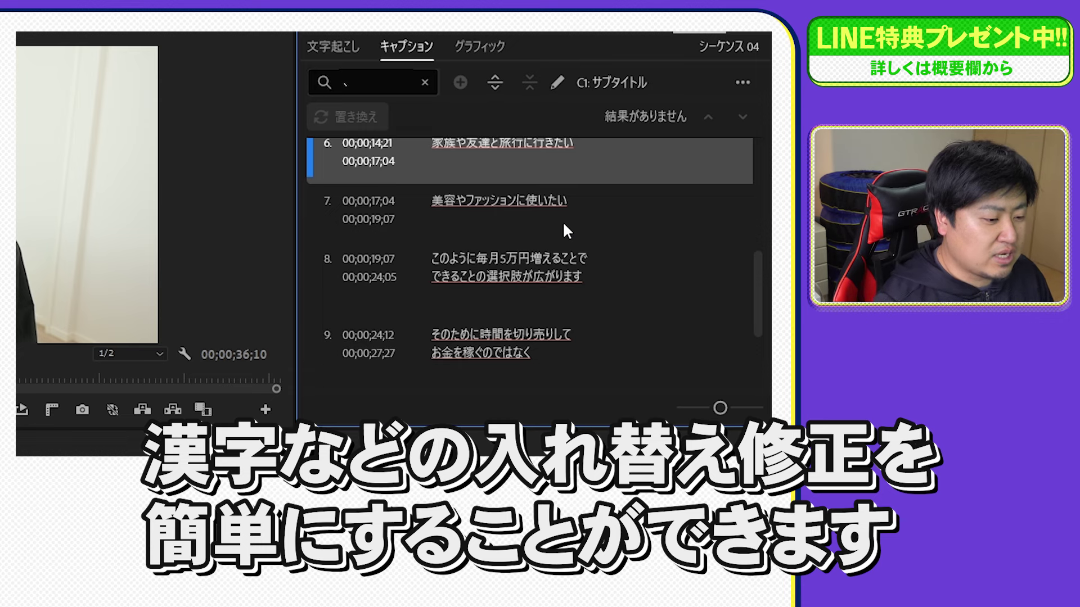
scroll(564, 227, up, 2)
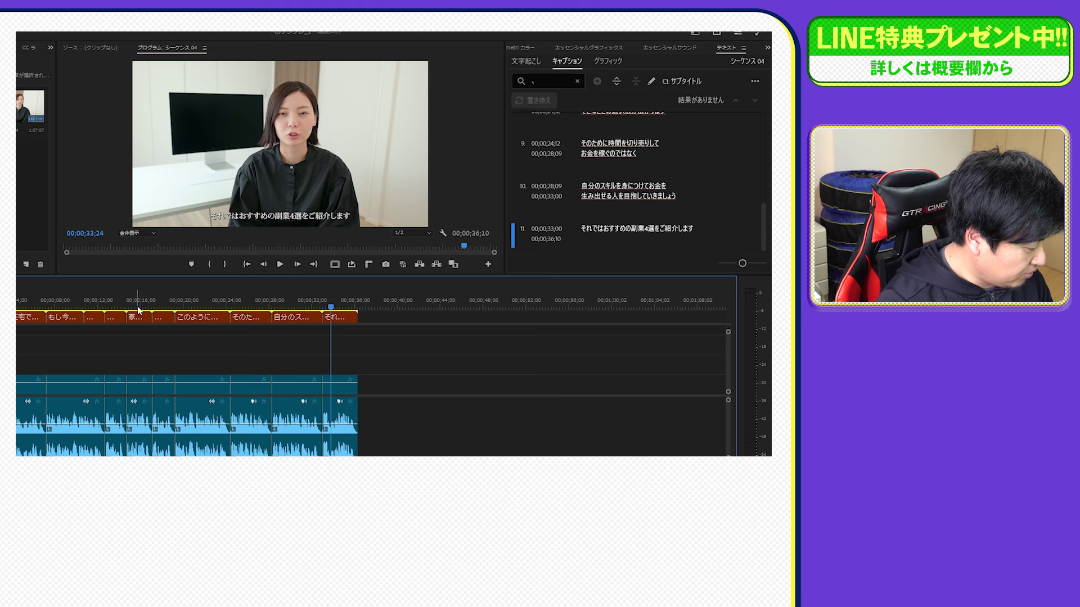
Use Graphics and Titles > Upgrade Caption to Graphic, then zoom in and select a graphic clip
click(139, 303)
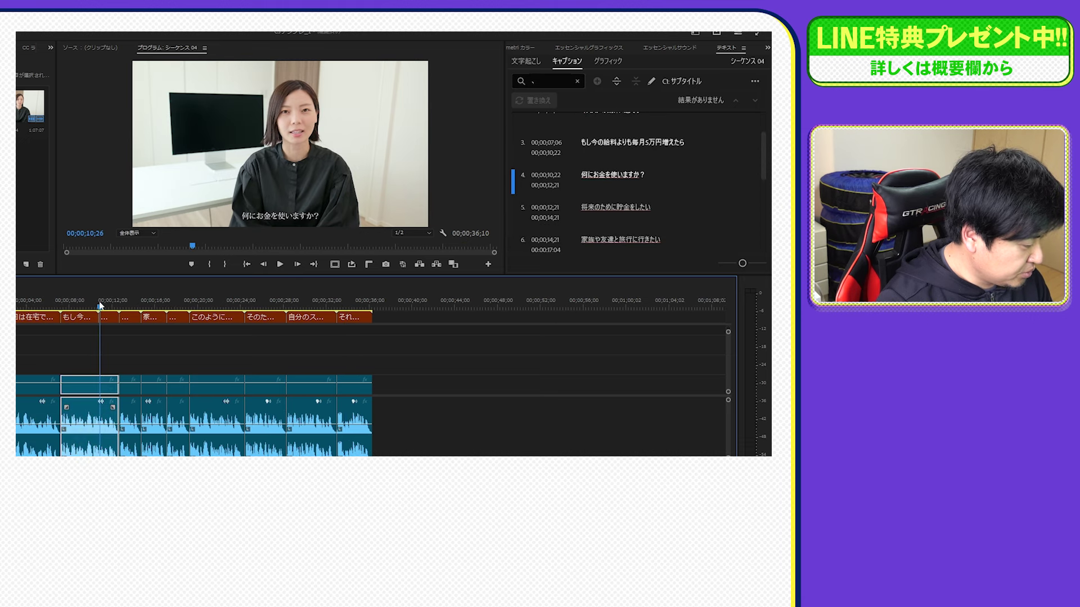
click(181, 309)
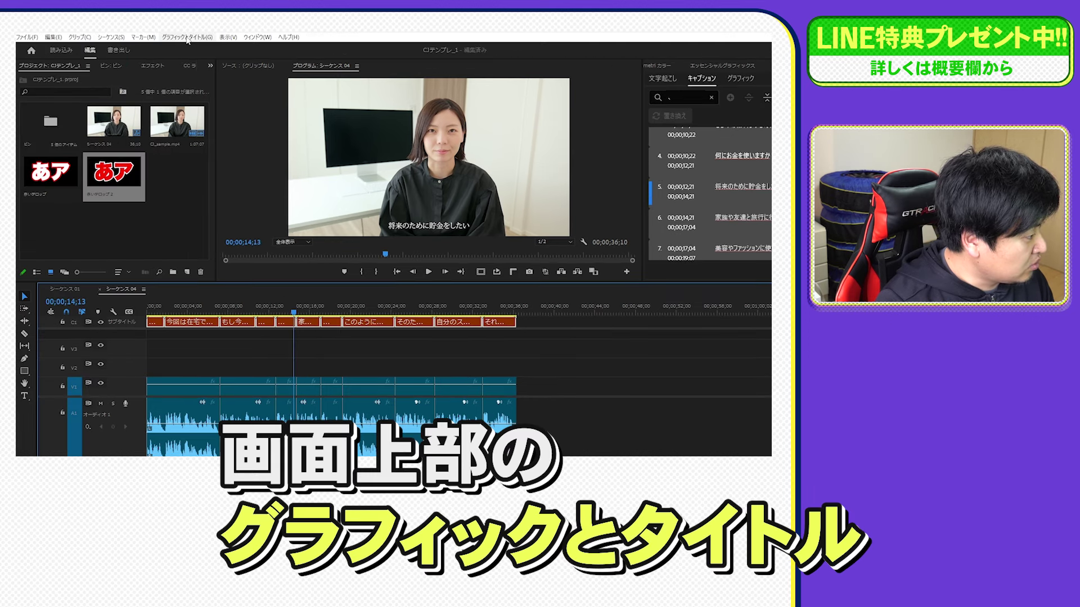
click(188, 38)
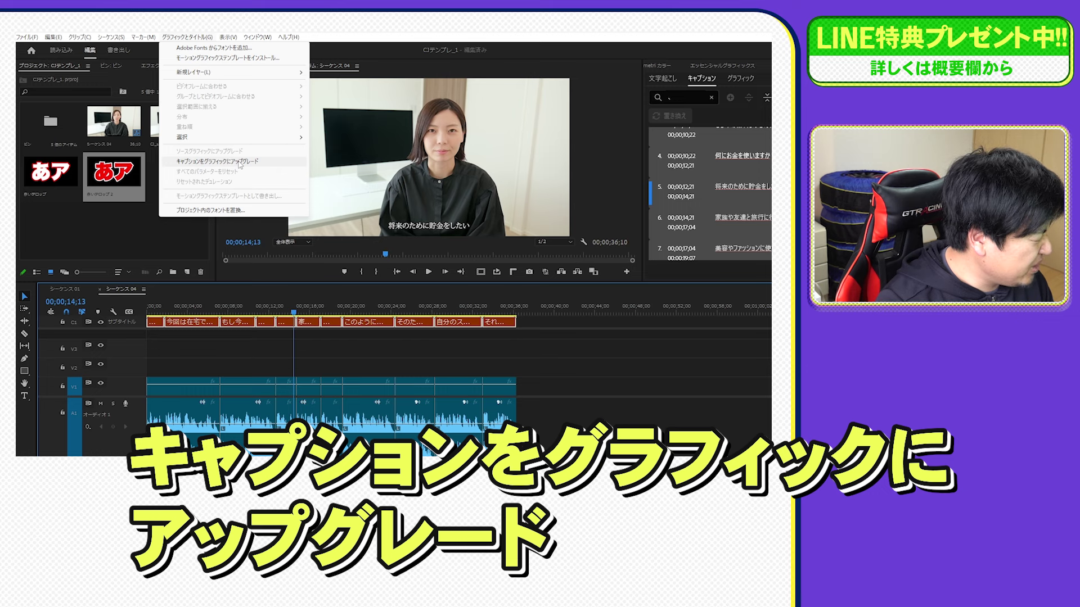
click(239, 162)
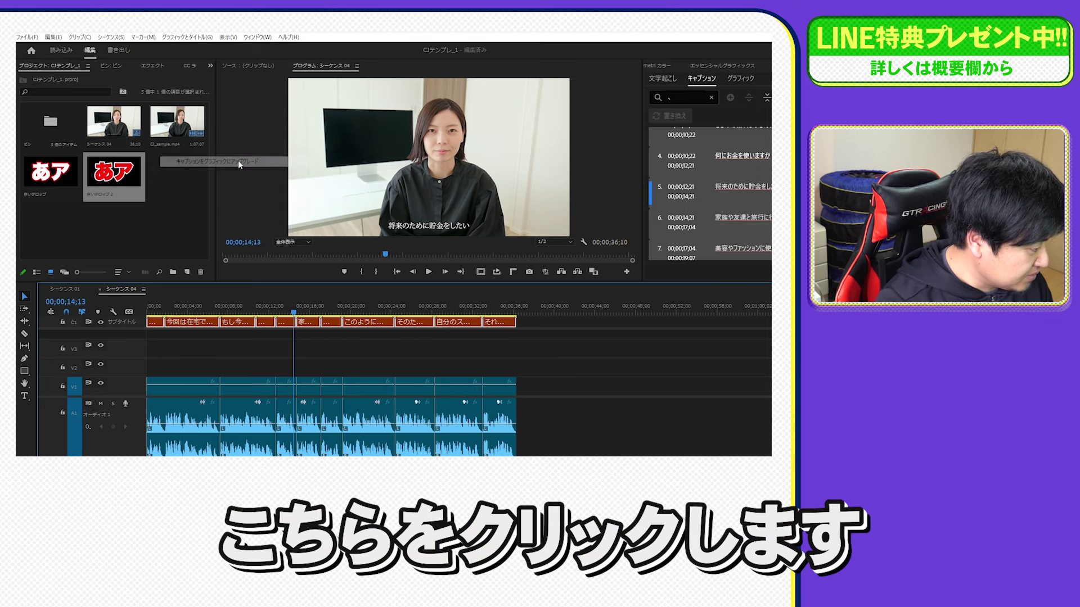
key(equal)
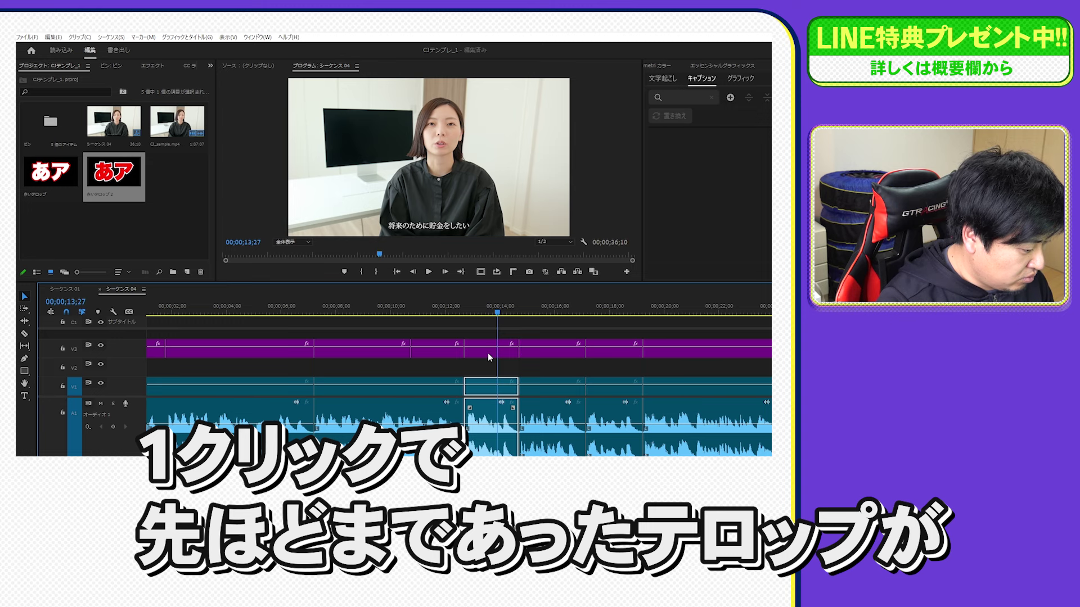
click(487, 352)
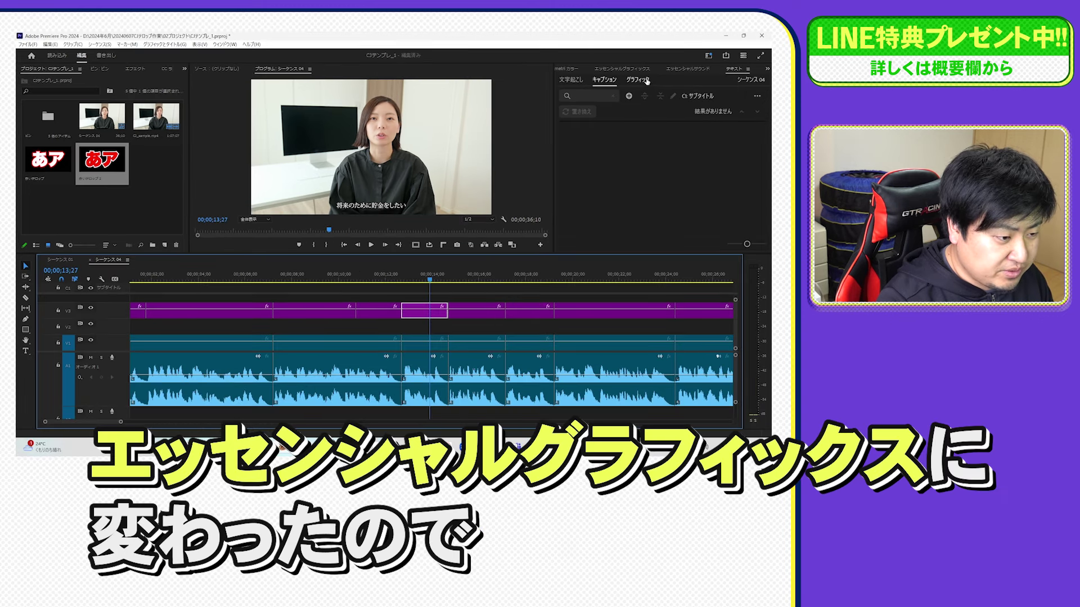
Inspect the selected graphic's style properties and move to the caption at 12;19
click(625, 69)
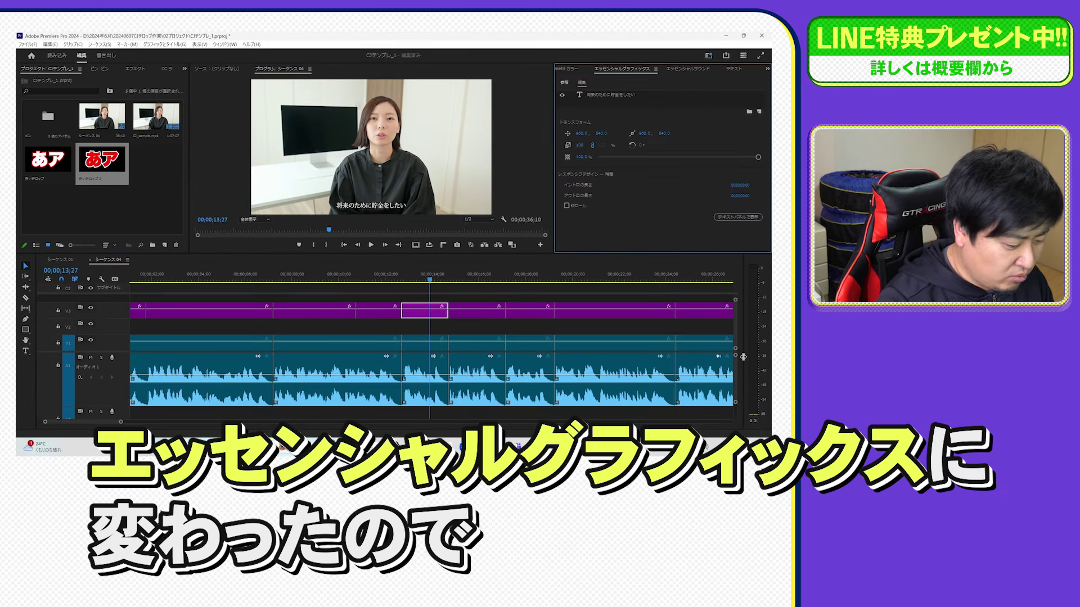
double_click(405, 203)
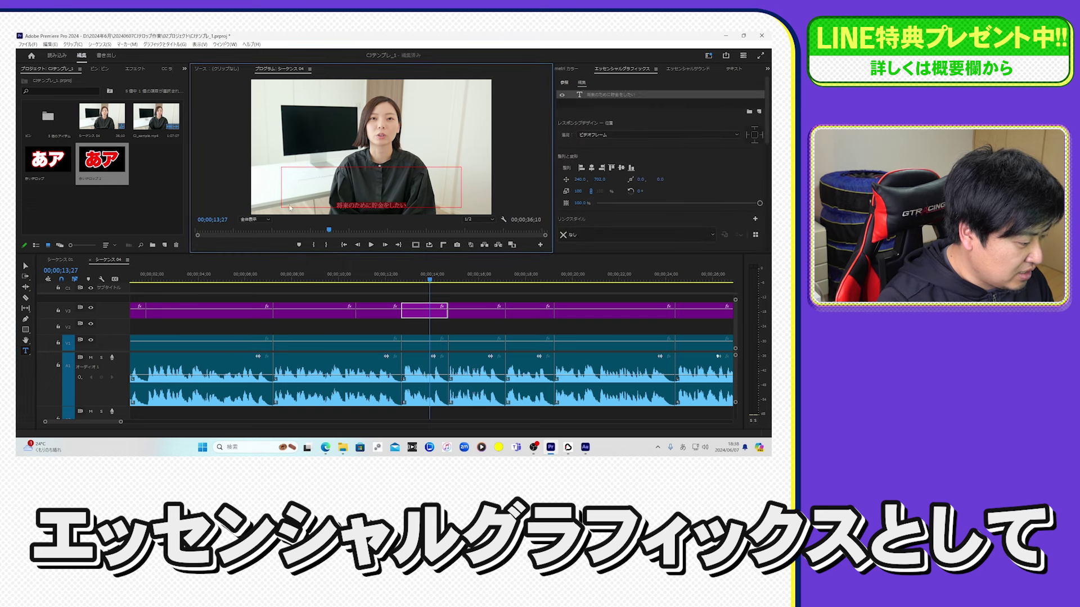
scroll(662, 163, down, 5)
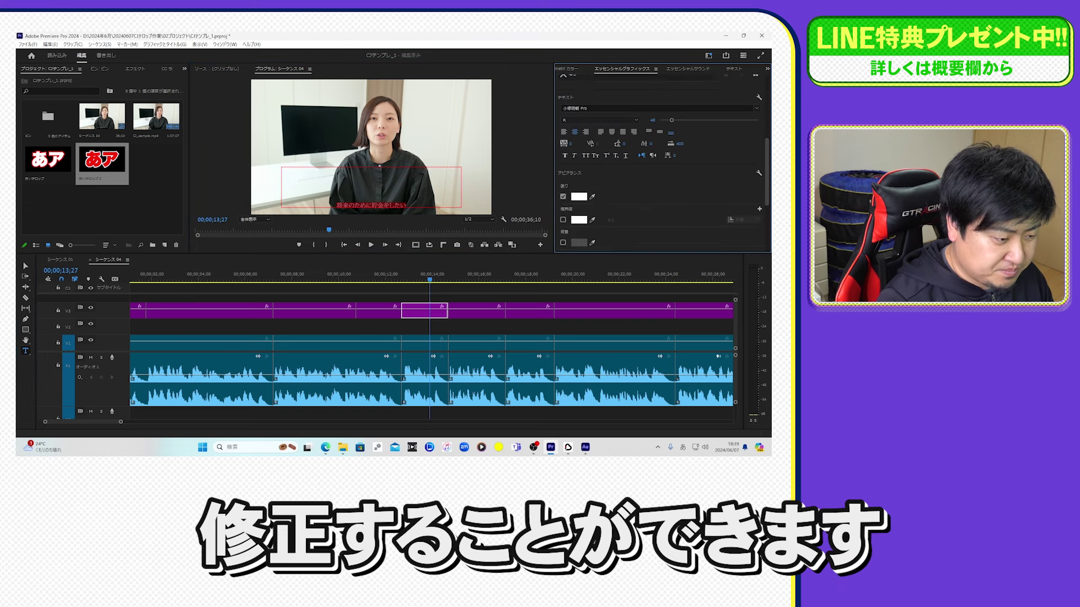
scroll(150, 426, down, 3)
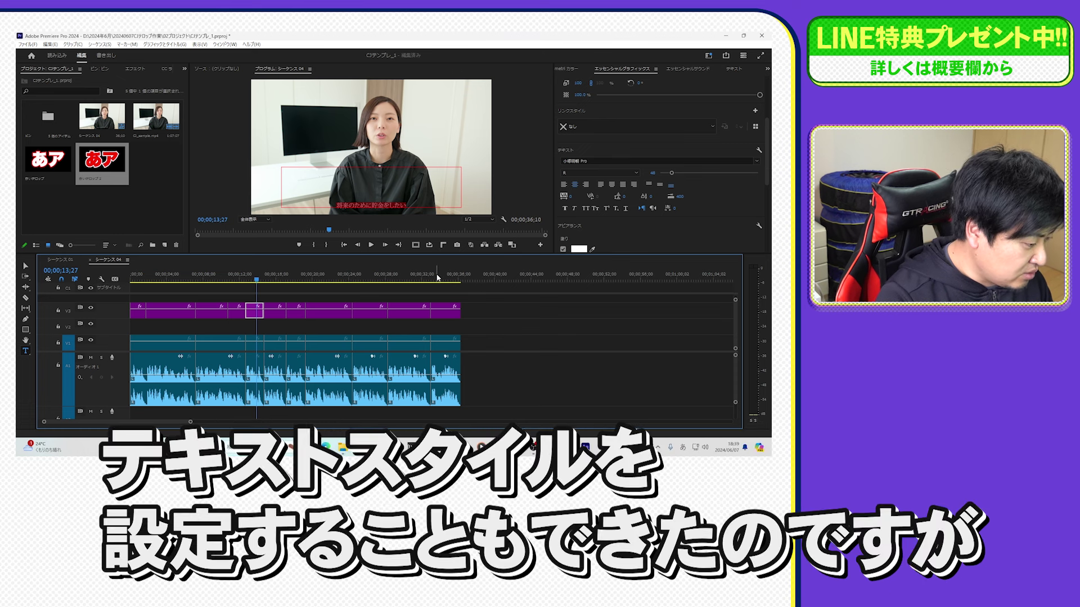
click(245, 280)
drag(505, 320, 95, 321)
Drag the saved red-outlined あア style onto the V3 caption clips
click(41, 167)
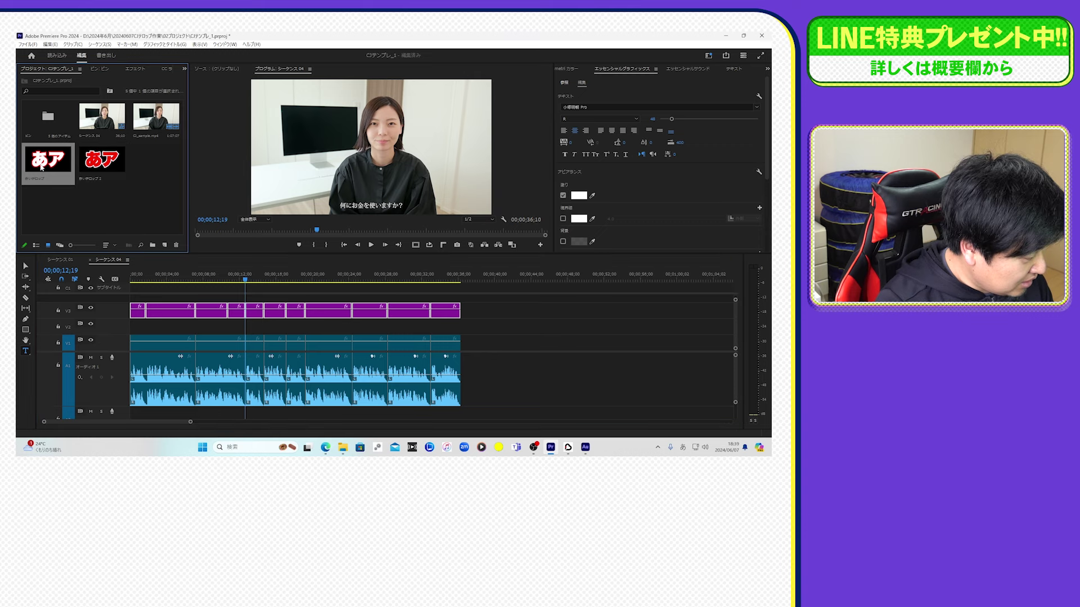
drag(229, 226, 259, 314)
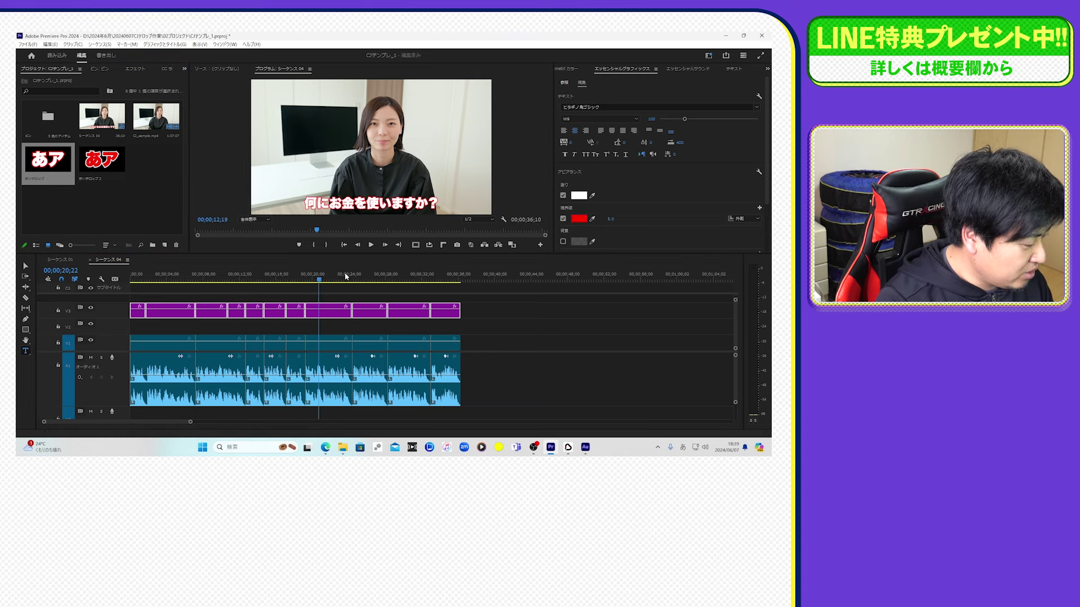
click(328, 343)
click(377, 275)
key(Left)
drag(411, 276, 321, 276)
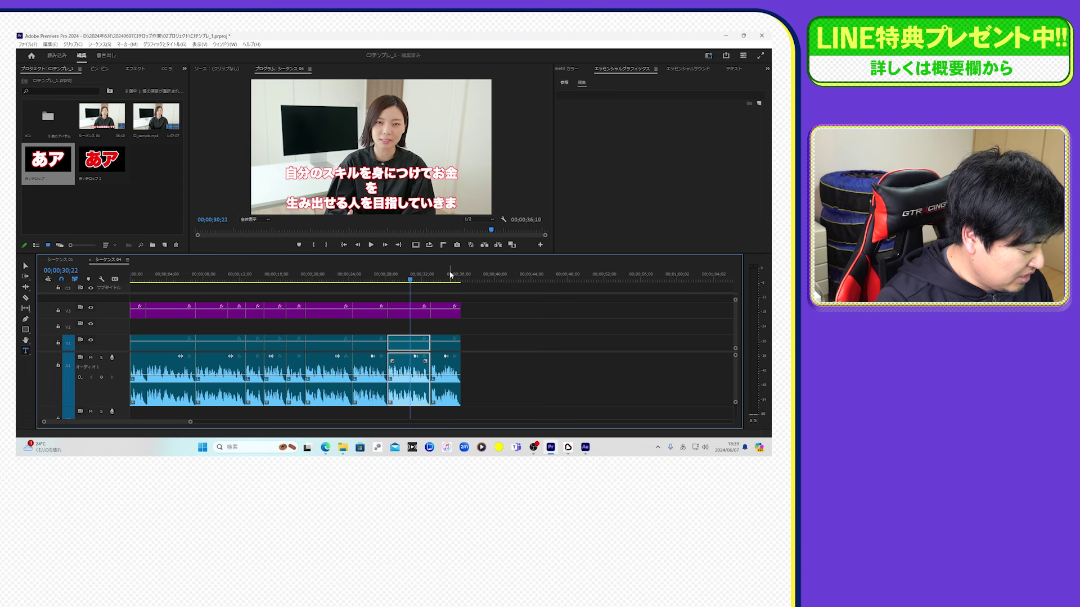
click(328, 311)
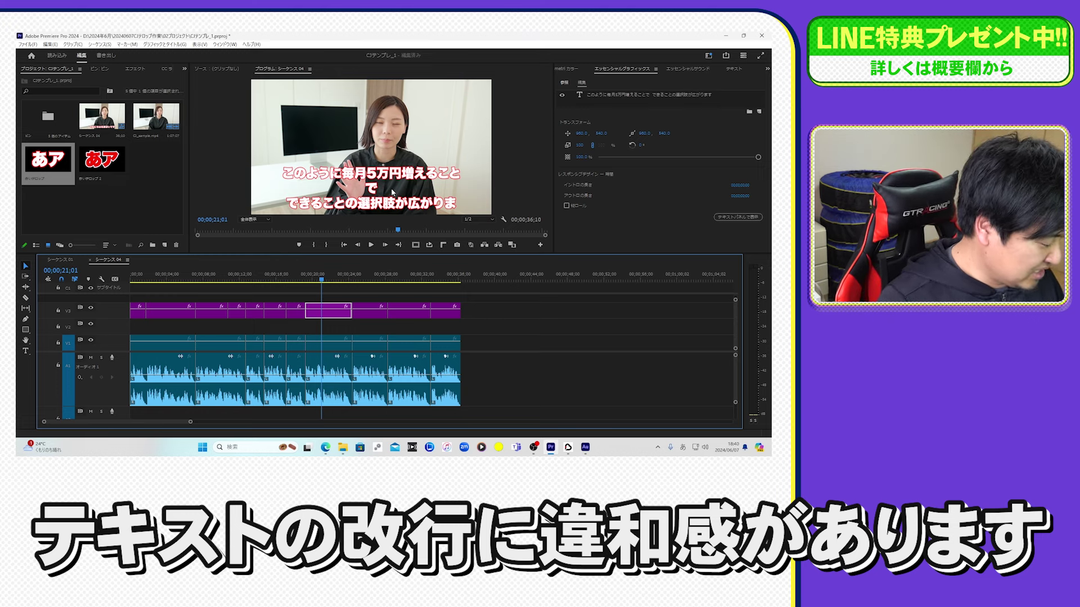
Remove the line break after で in the 21;01 caption's text
click(25, 351)
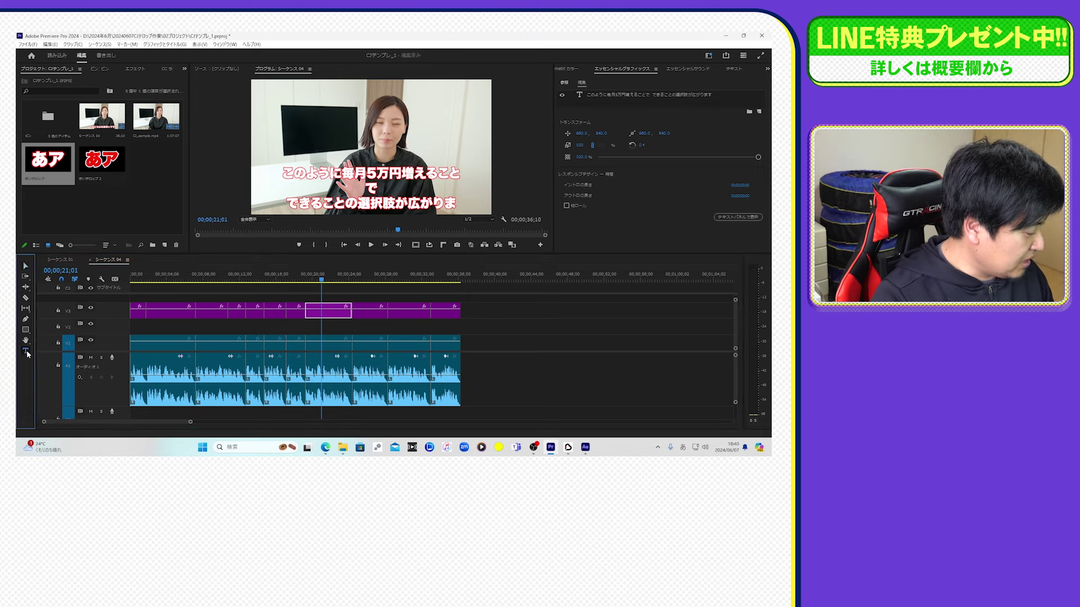
click(385, 186)
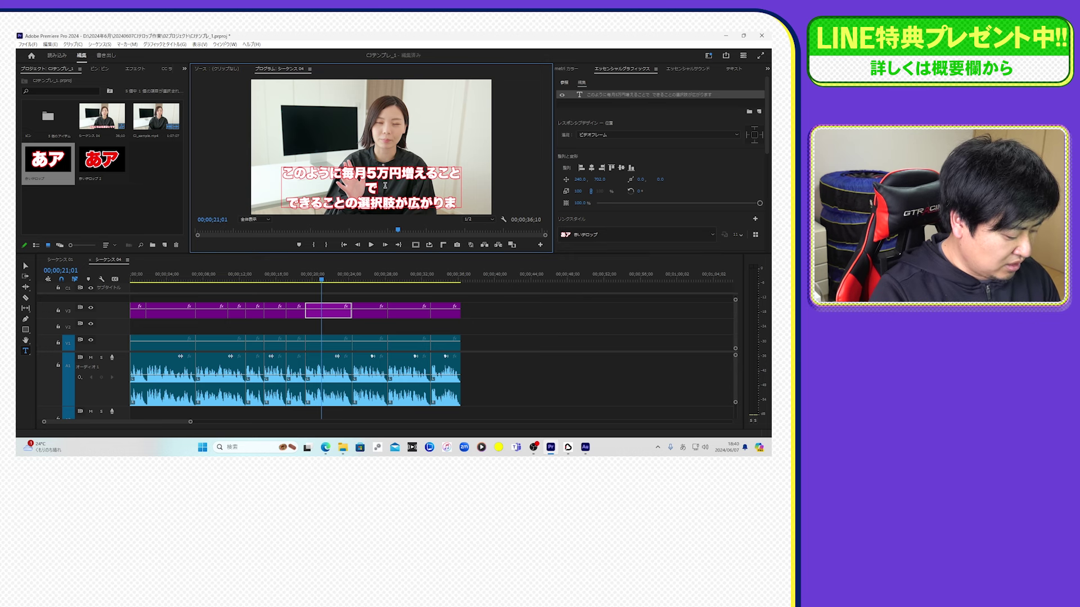
key(Delete)
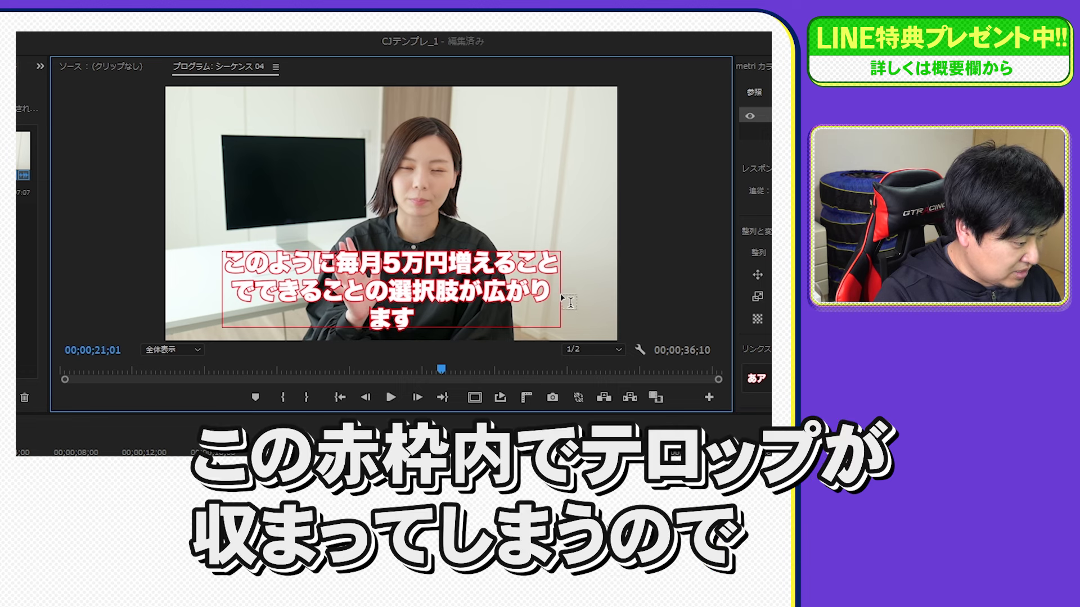
key(Delete)
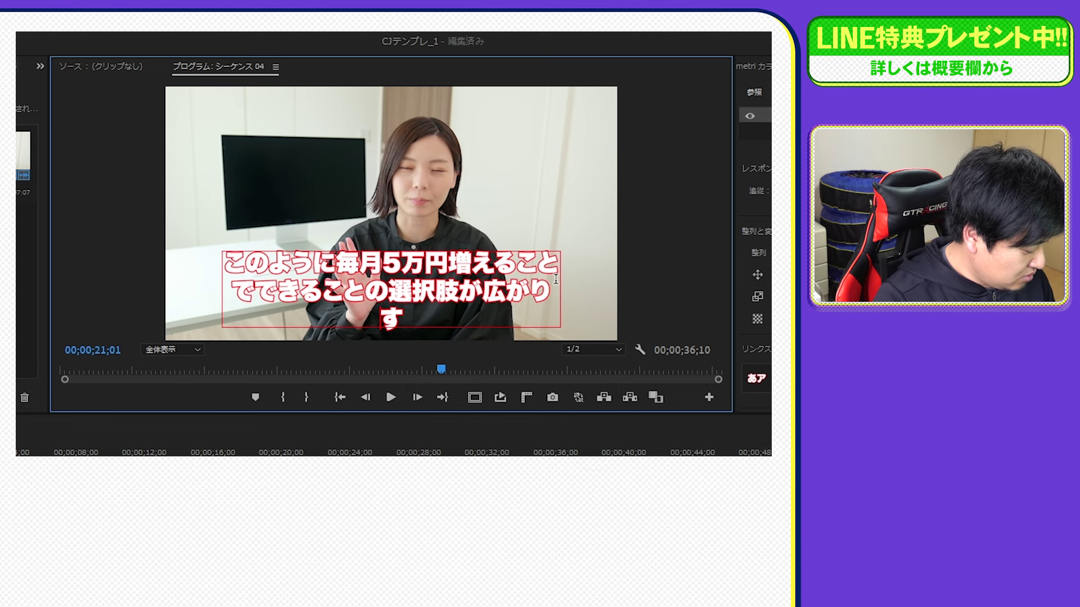
key(ctrl+z)
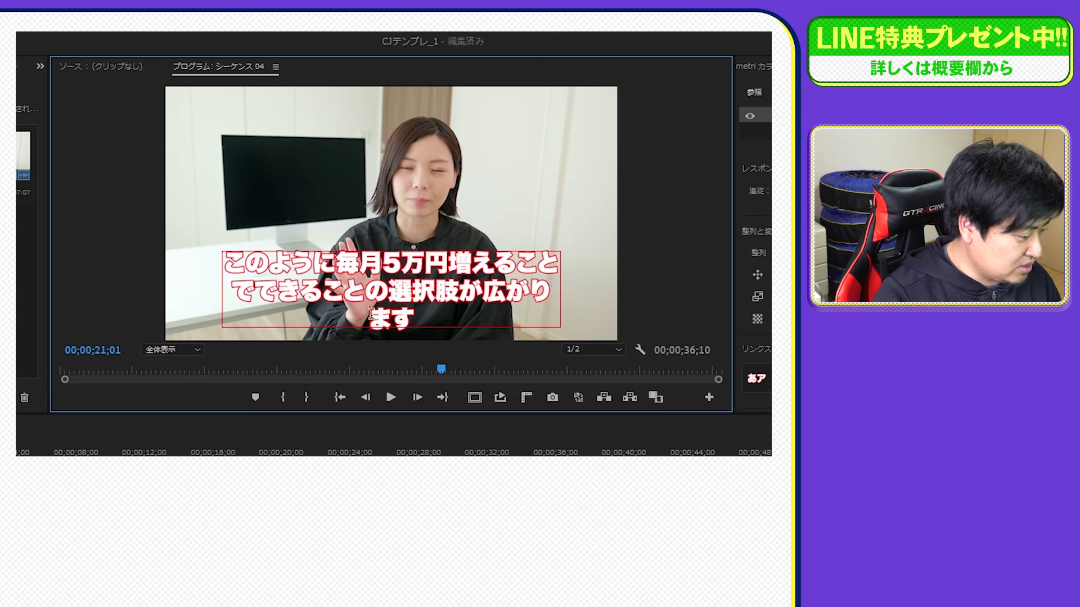
key(BackSpace)
key(ctrl+z)
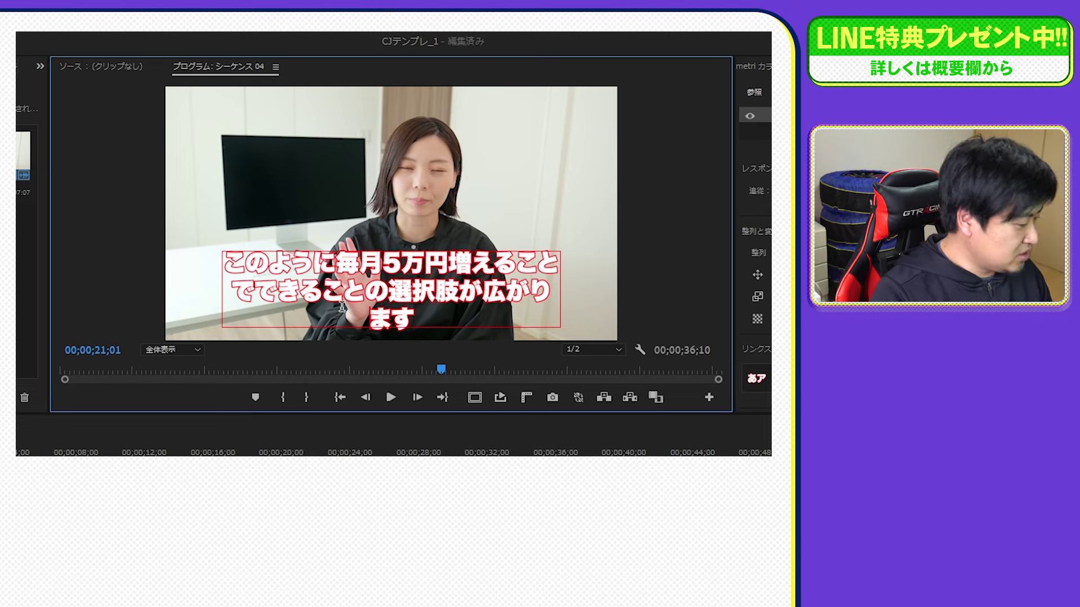
Widen the caption's text box on both sides and break the line before でき
key(v)
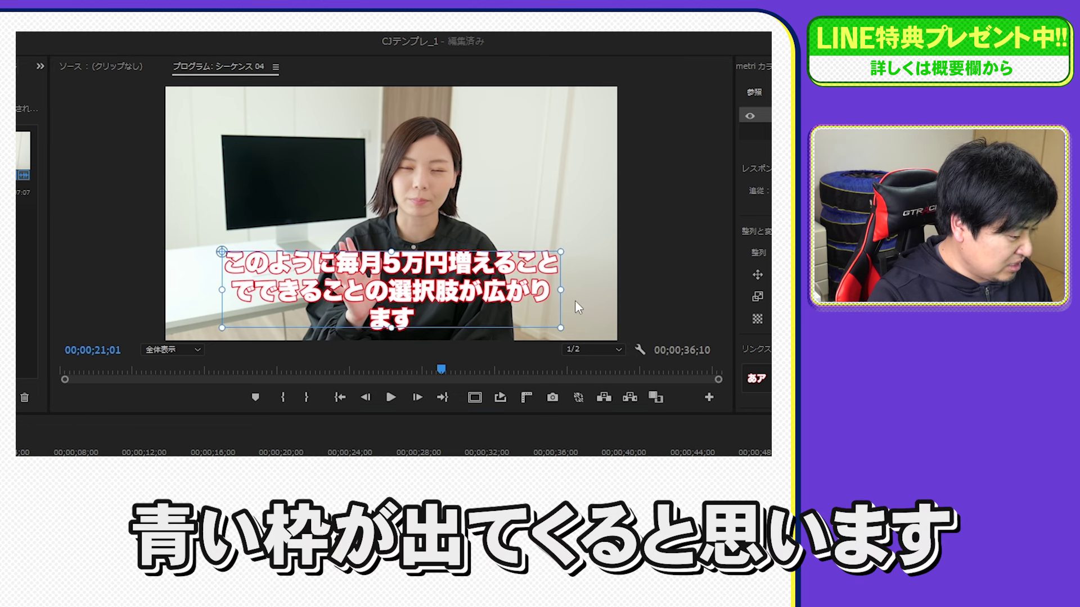
drag(218, 291, 175, 293)
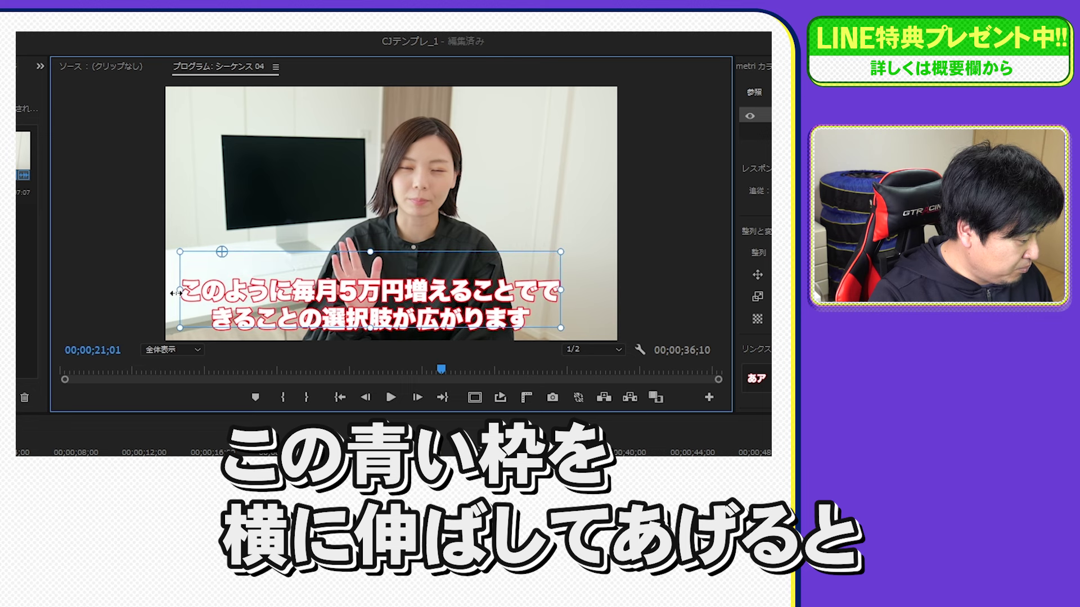
drag(557, 288, 587, 286)
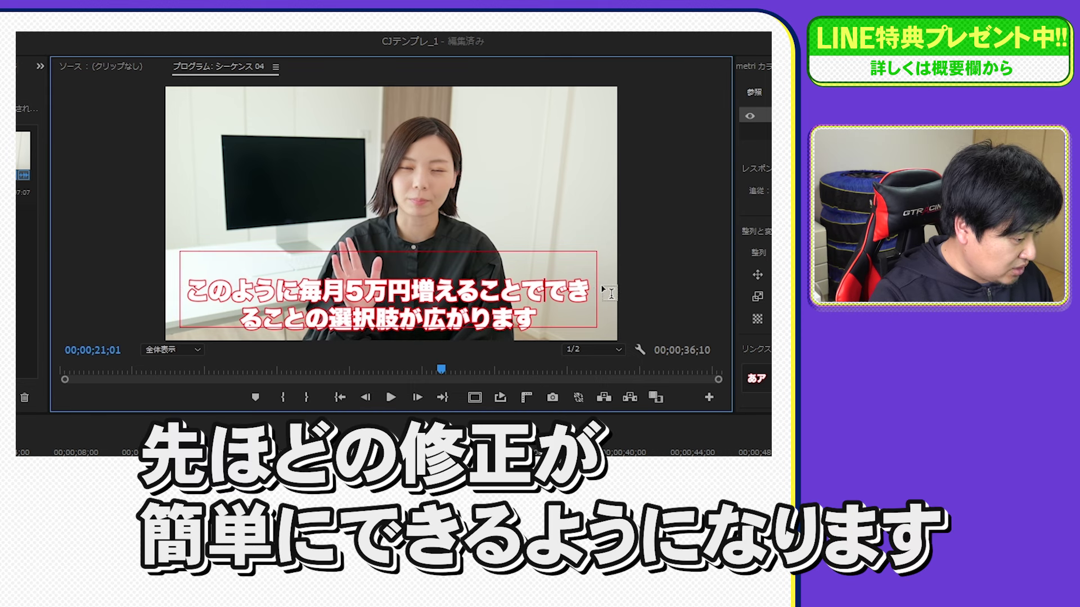
double_click(543, 290)
key(Return)
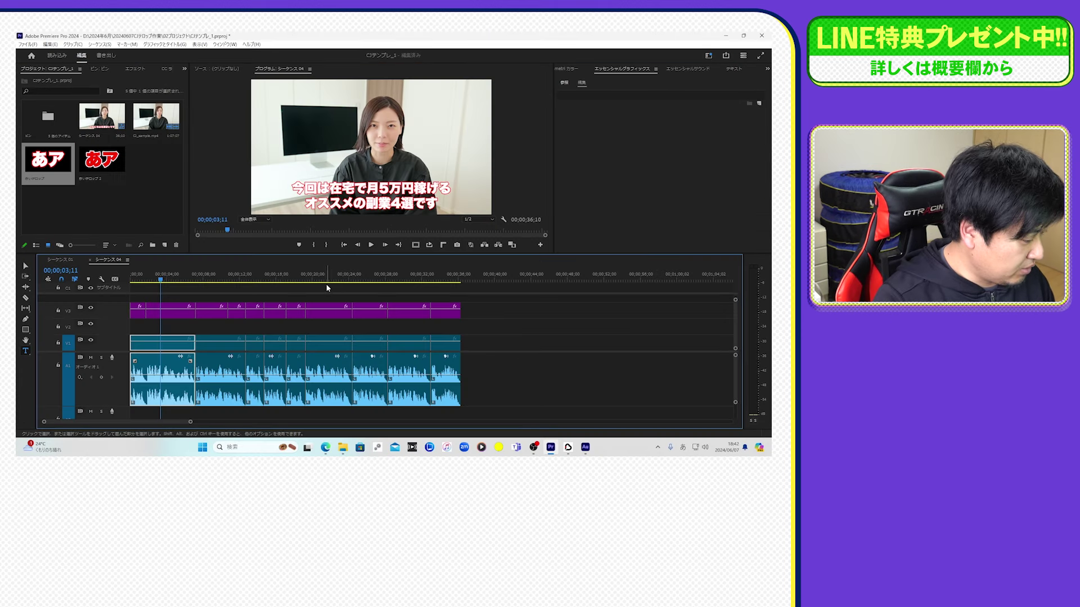
click(364, 276)
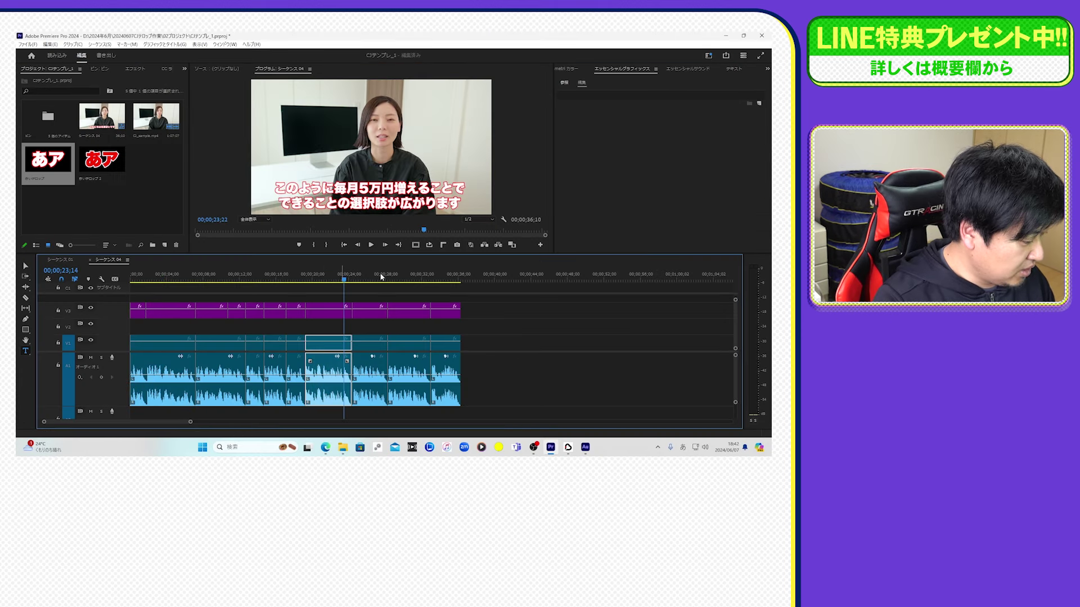
Highlight 毎月5万円 in the caption and apply the saved 赤いテロップ2 style to it
click(416, 276)
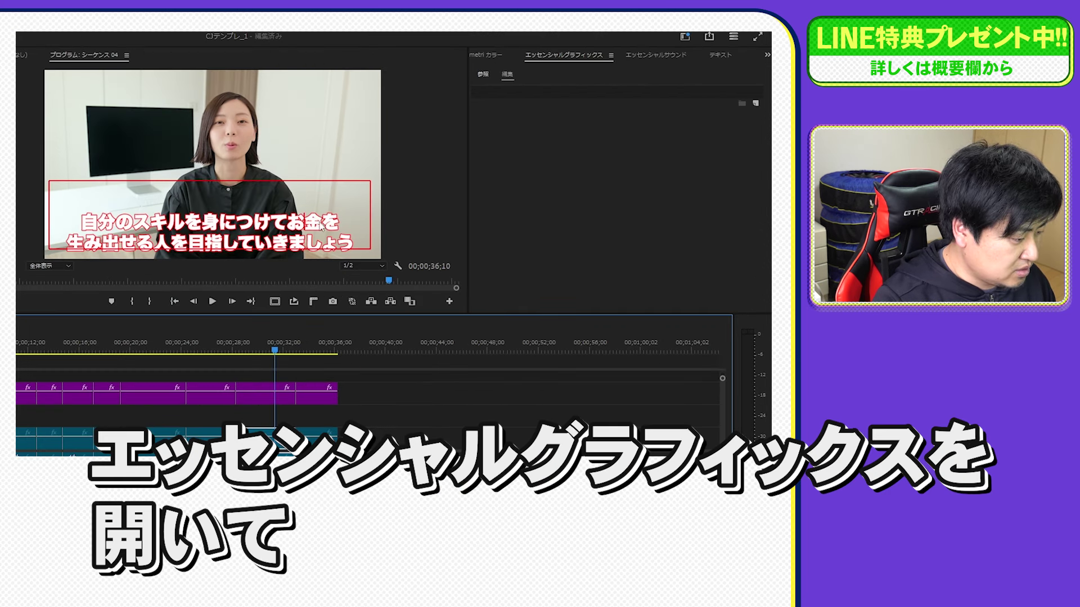
click(312, 228)
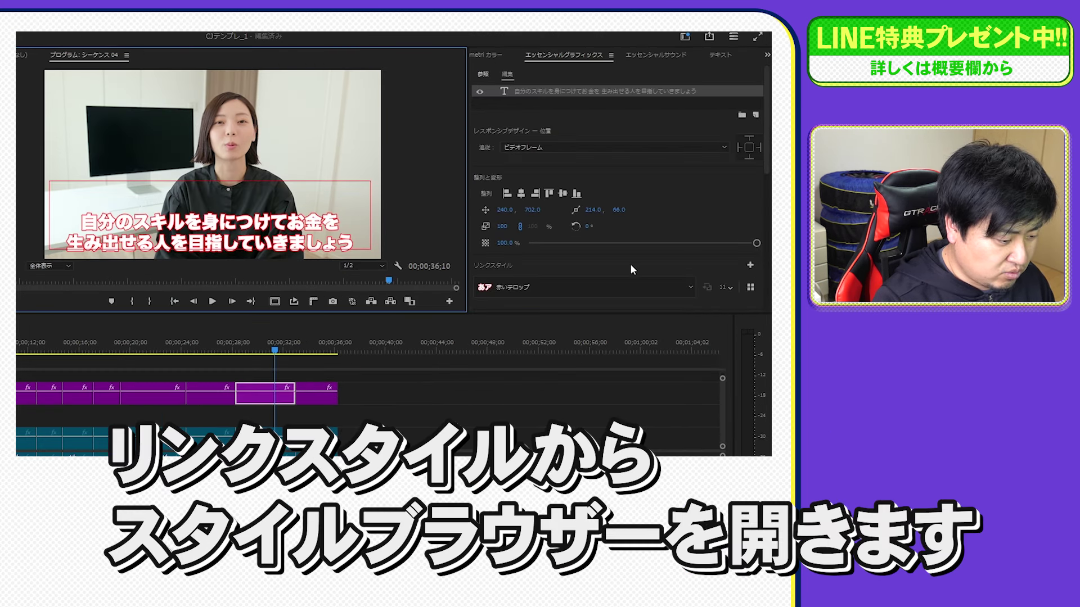
scroll(525, 266, down, 1)
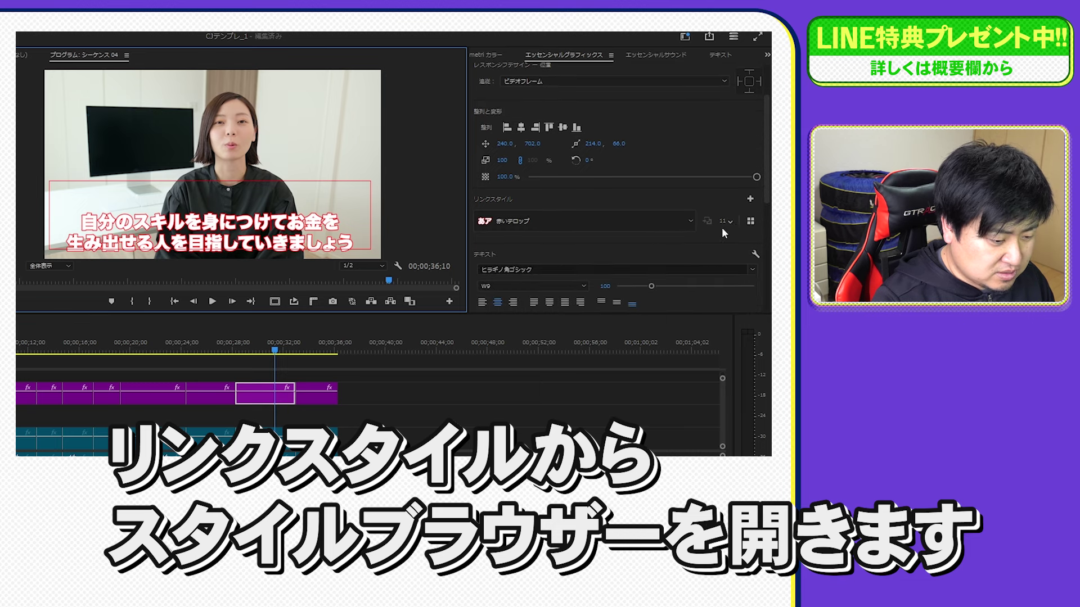
click(750, 241)
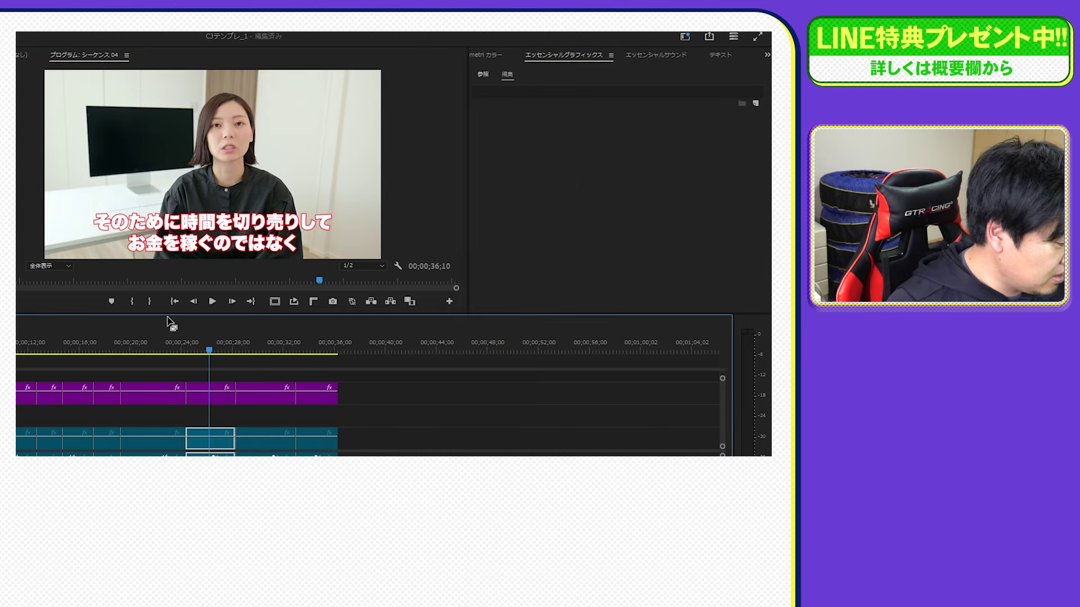
drag(161, 225, 253, 227)
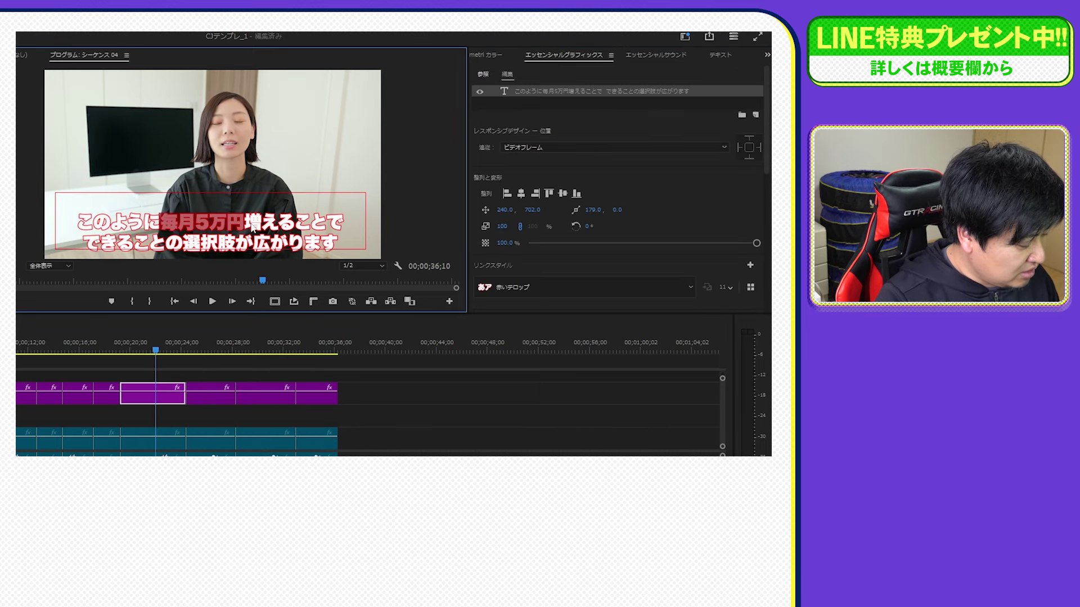
click(752, 288)
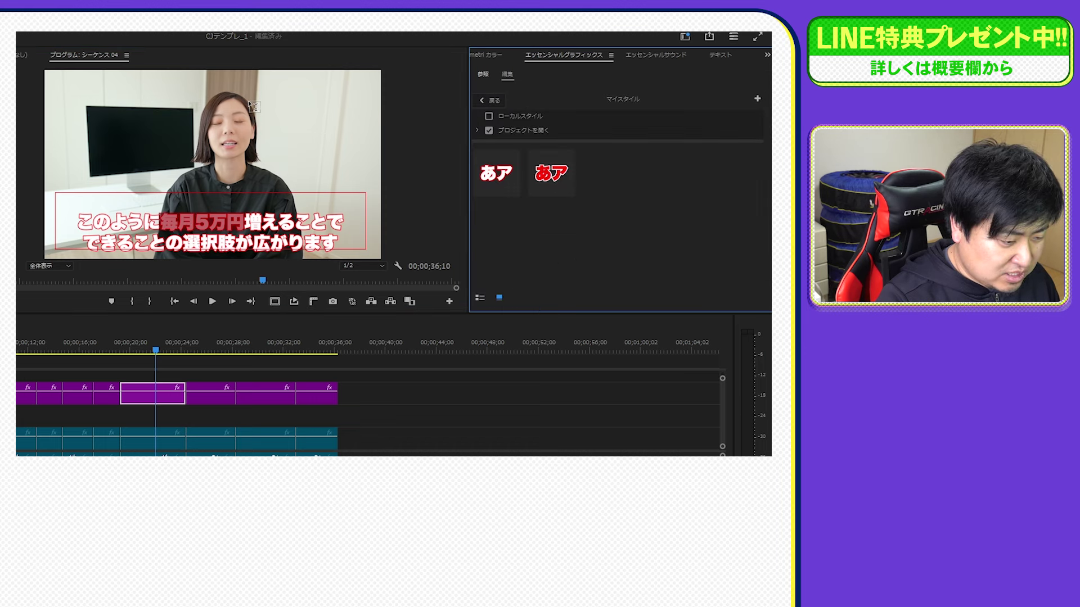
click(557, 178)
click(211, 244)
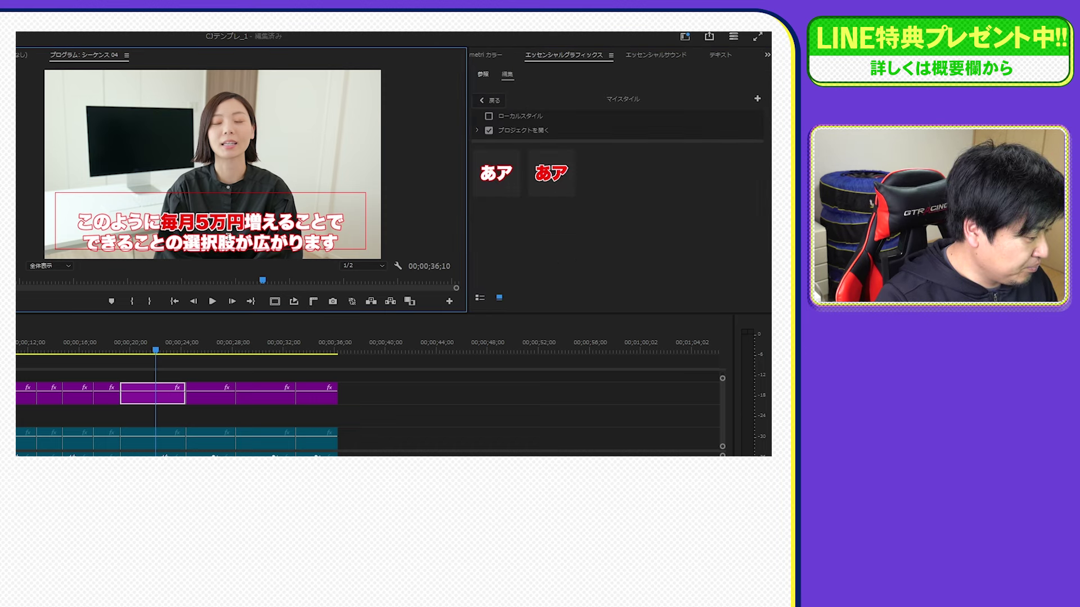
click(79, 344)
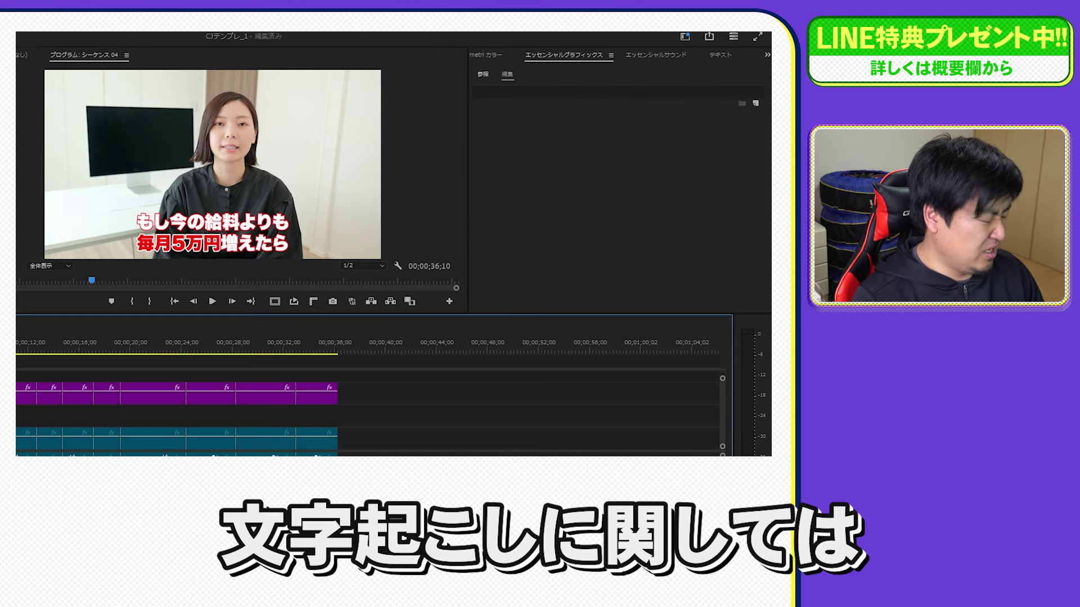